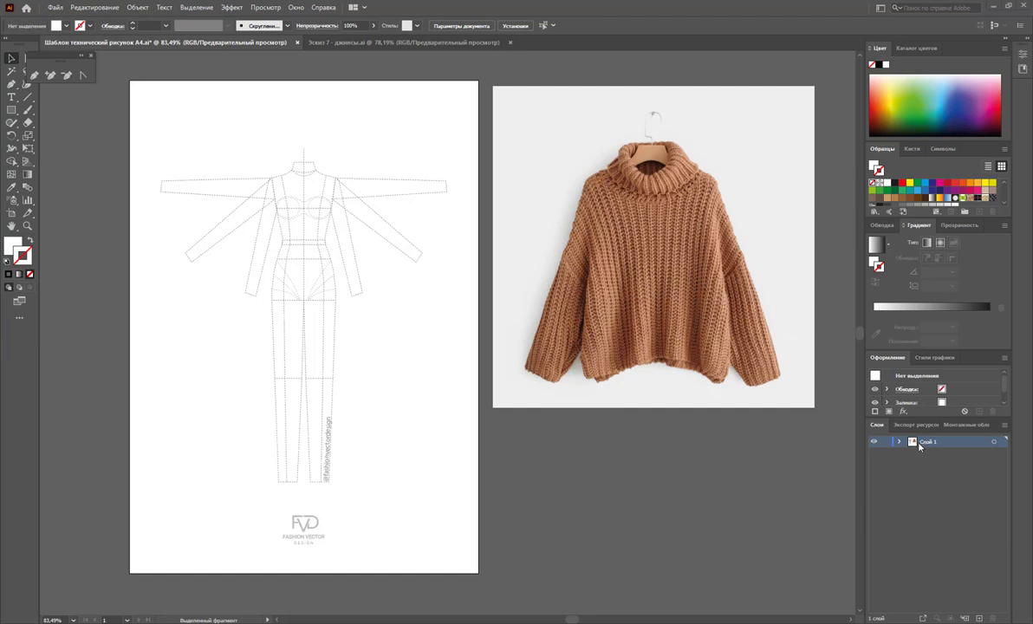
Delete the left and right outstretched arms from the croquis and lock Слой 1
{"action": "left_click_drag", "start_coordinate": [48, 59], "coordinate": [73, 62]}
{"action": "left_click", "coordinate": [27, 58]}
{"action": "left_click_drag", "start_coordinate": [157, 138], "coordinate": [212, 276]}
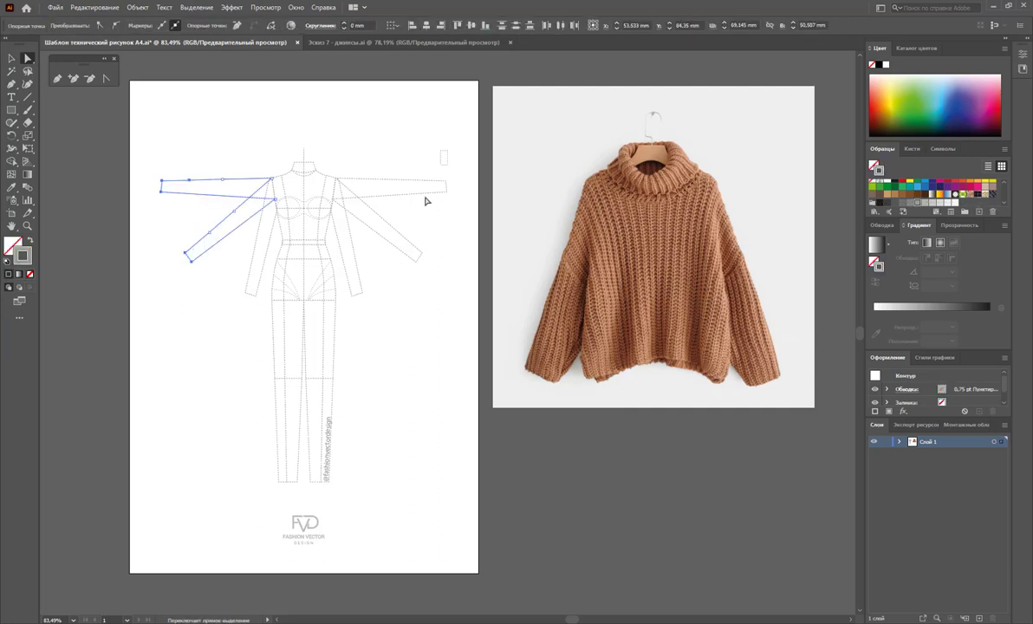
{"action": "left_click_drag", "start_coordinate": [417, 140], "coordinate": [307, 266]}
{"action": "key", "text": "Delete"}
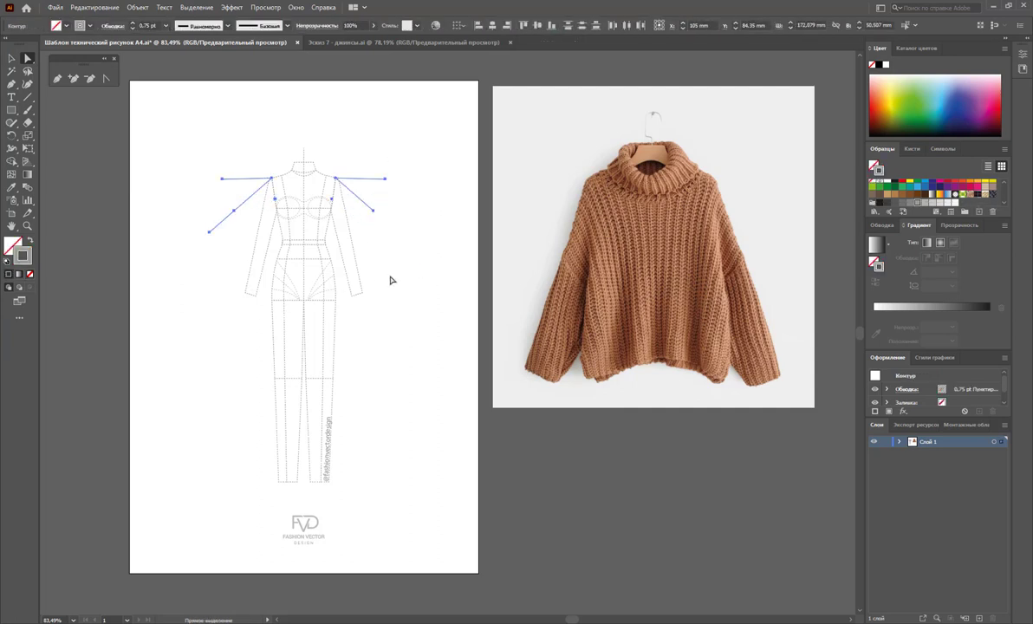
{"action": "key", "text": "Delete"}
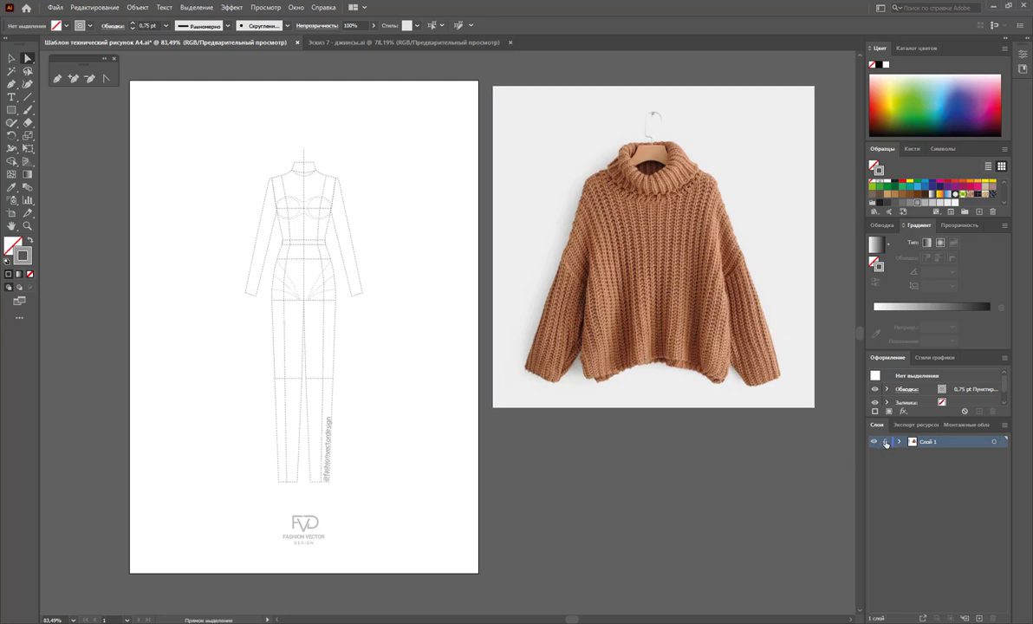
{"action": "left_click", "coordinate": [885, 443]}
Add layer Слой 2 and set a black 1 pt stroke with Dashed Line off
{"action": "key", "text": "ctrl+l"}
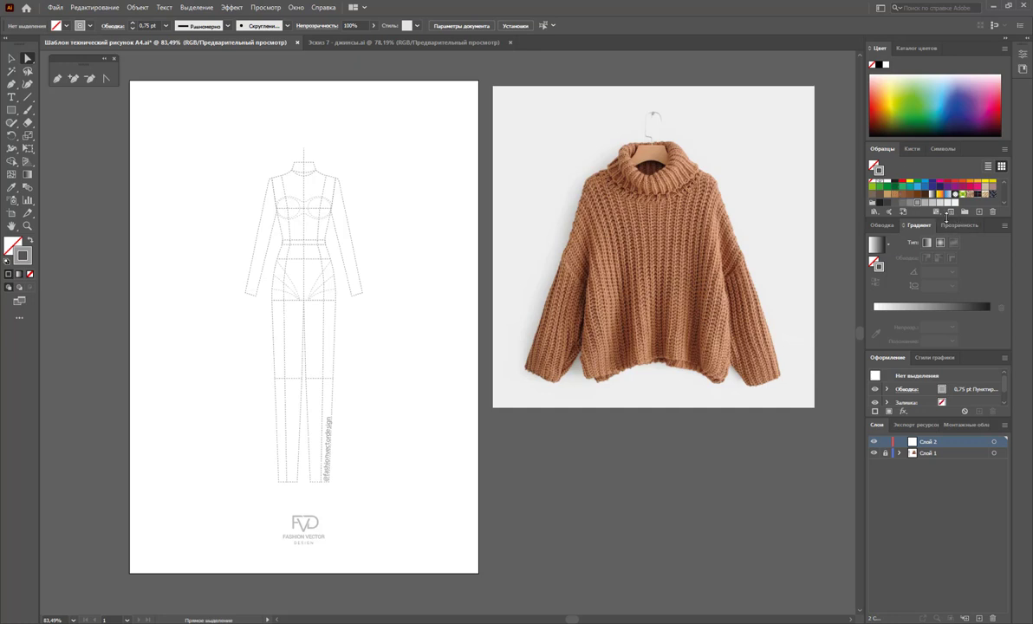
{"action": "left_click_drag", "start_coordinate": [926, 219], "coordinate": [941, 272]}
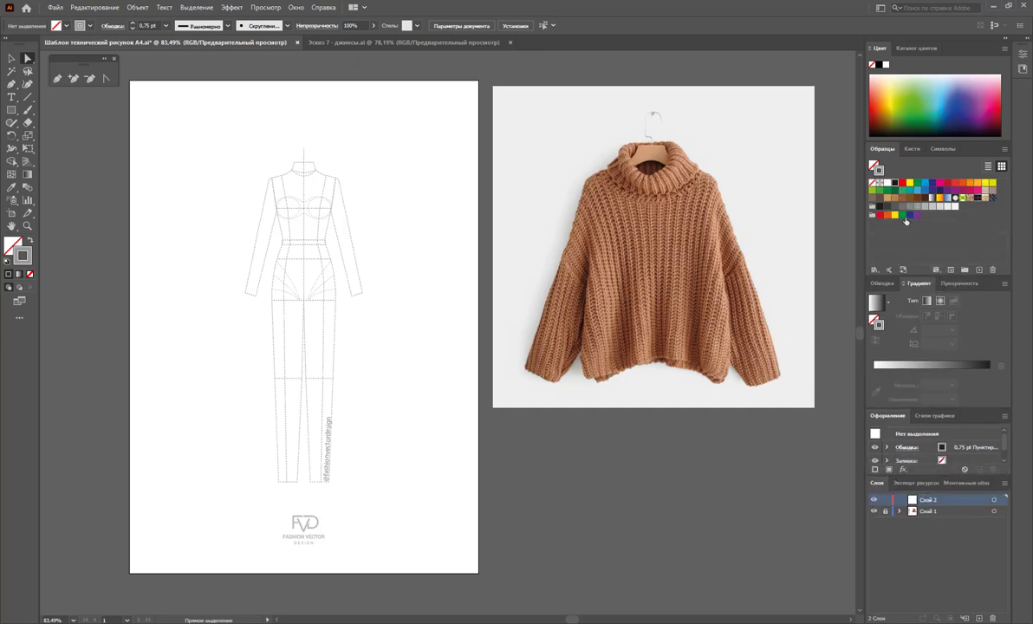
{"action": "left_click", "coordinate": [894, 183]}
{"action": "left_click", "coordinate": [883, 284]}
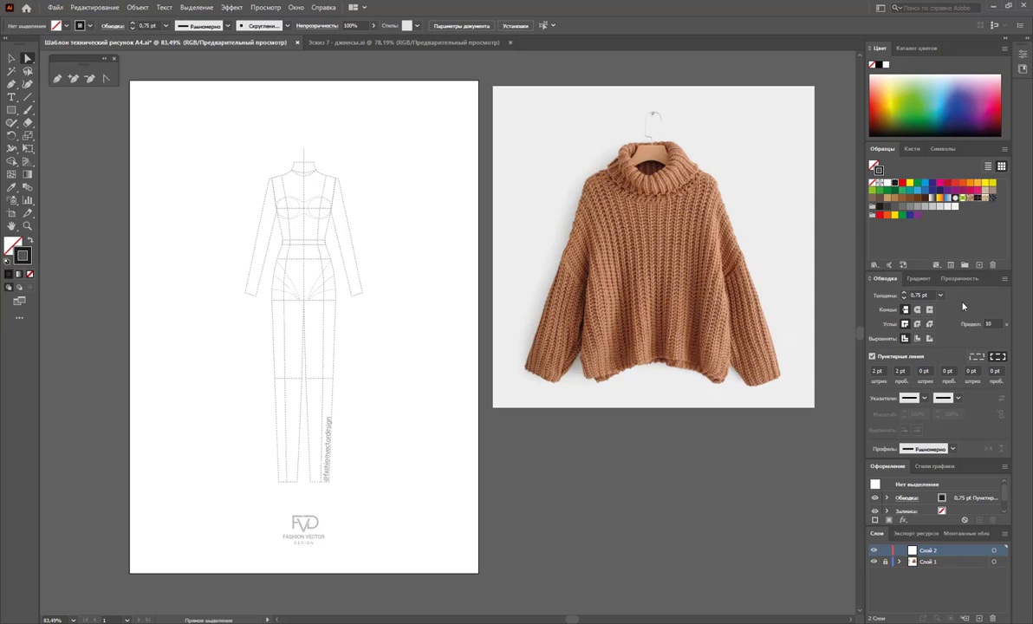
{"action": "left_click", "coordinate": [872, 356]}
{"action": "left_click", "coordinate": [941, 295]}
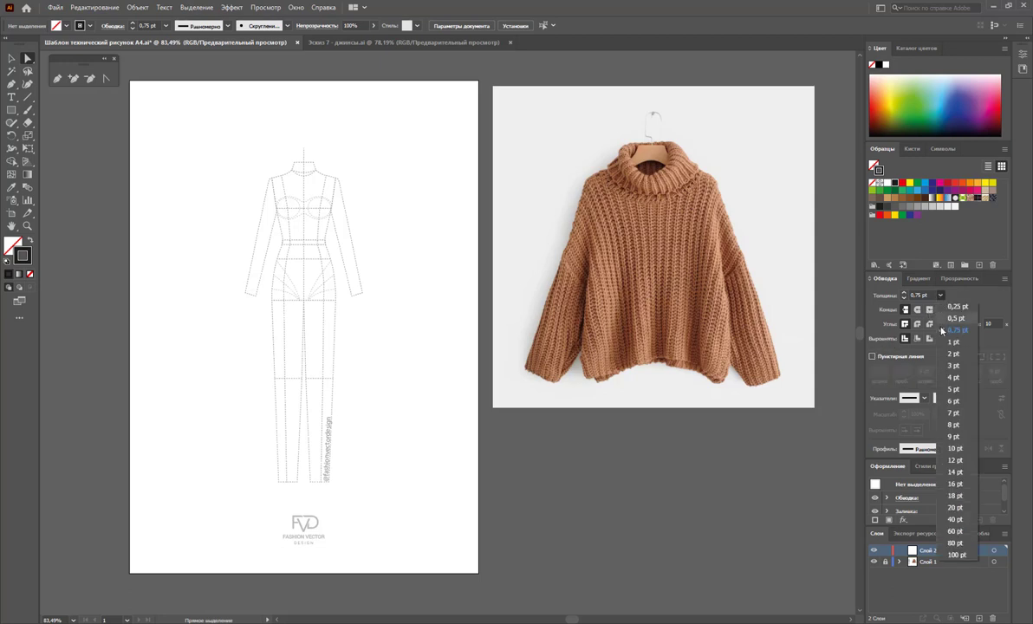
{"action": "left_click", "coordinate": [952, 342]}
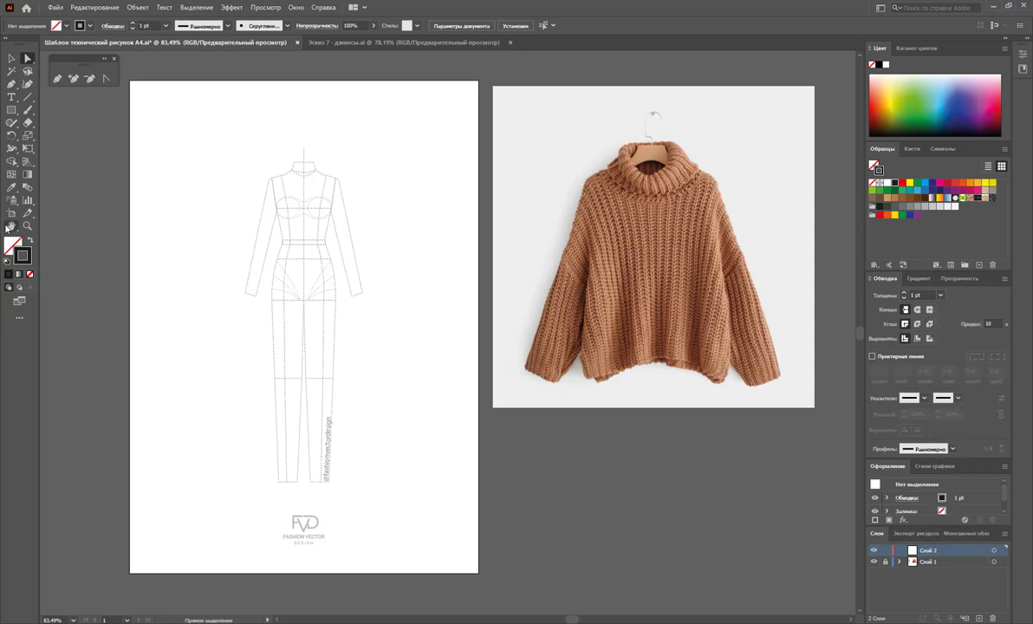
Pen-trace the right half: shoulder, dropped sleeve, side seam, hem, centre front, closed at start
{"action": "left_click", "coordinate": [58, 79]}
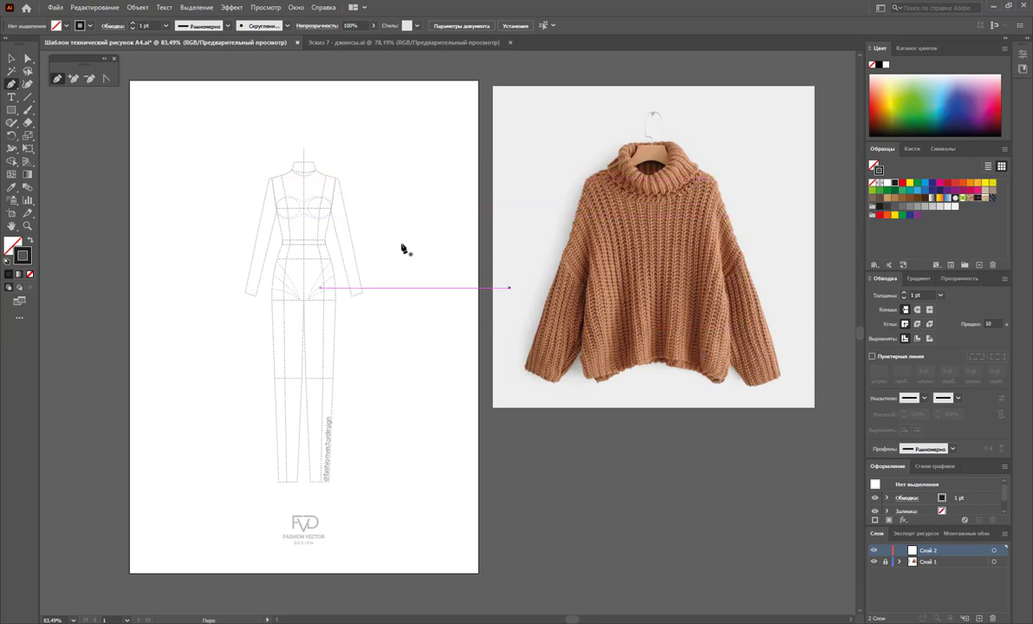
{"action": "left_click", "coordinate": [326, 176]}
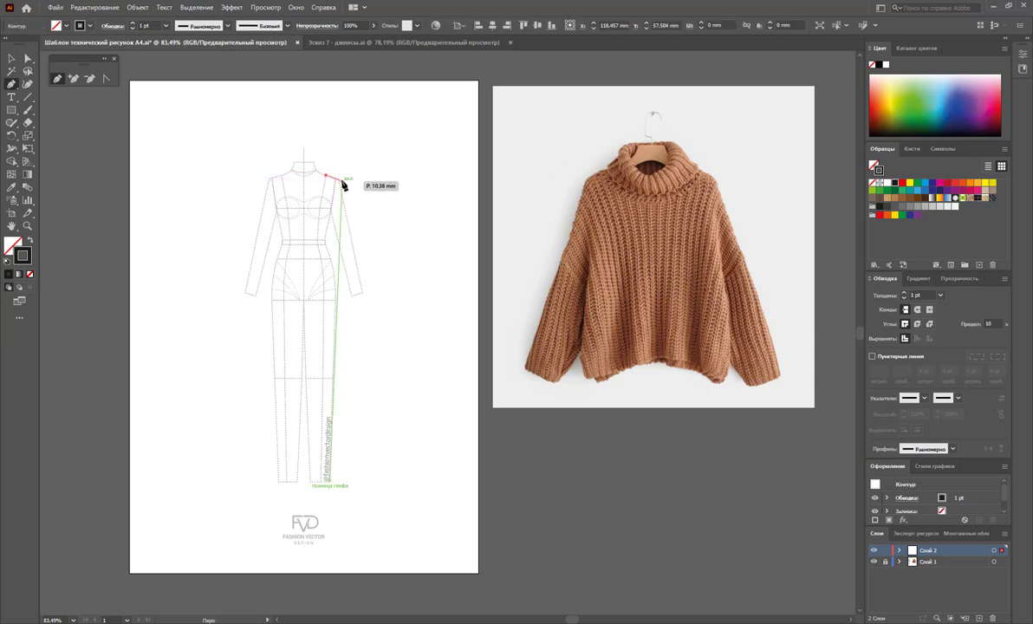
{"action": "left_click", "coordinate": [339, 177]}
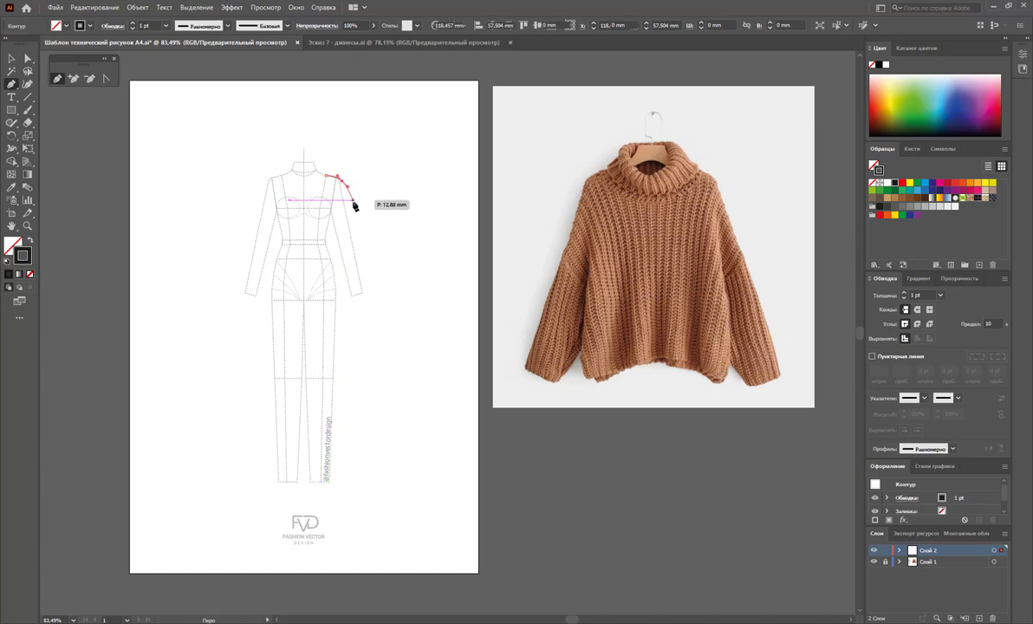
{"action": "left_click", "coordinate": [347, 187]}
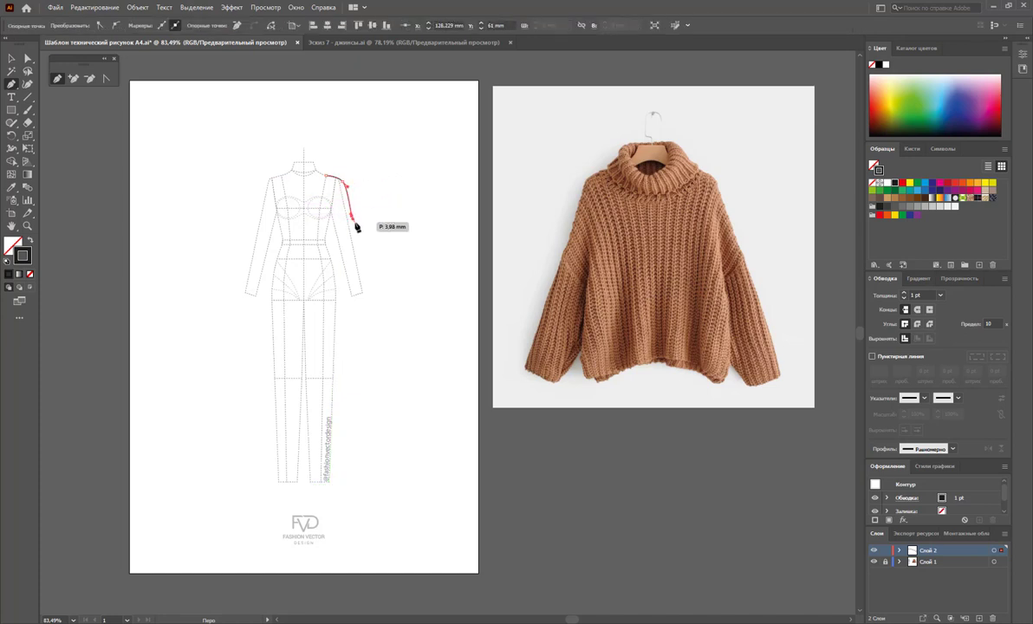
{"action": "left_click", "coordinate": [353, 223]}
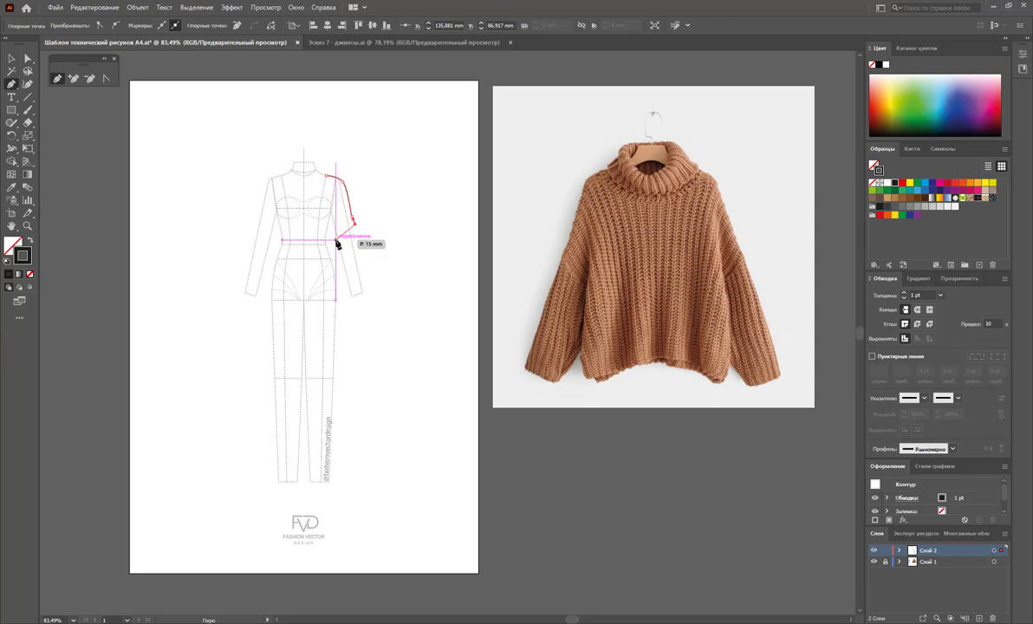
{"action": "left_click", "coordinate": [339, 234]}
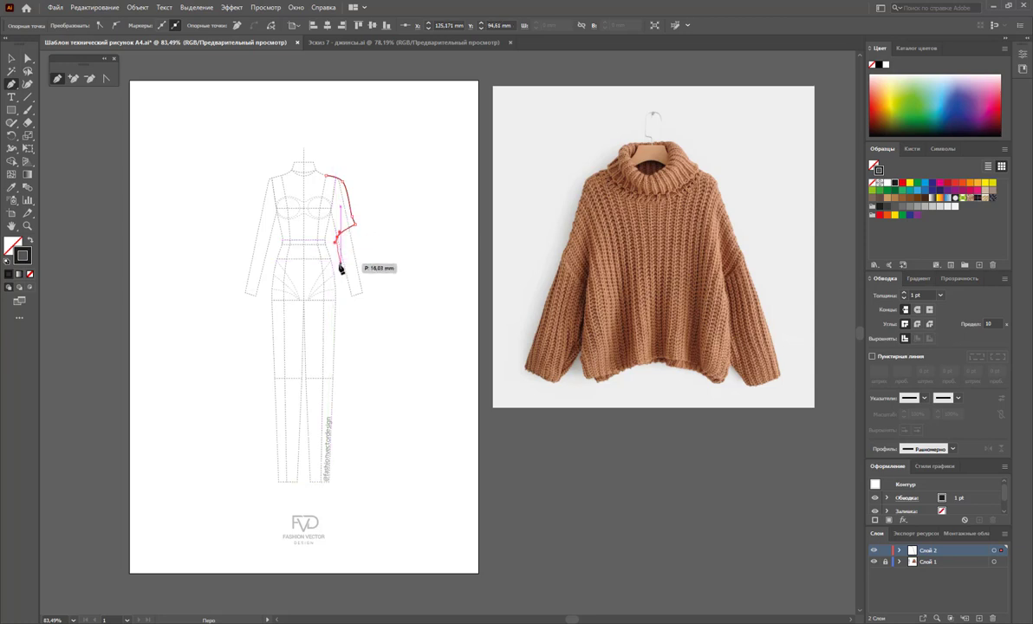
{"action": "left_click", "coordinate": [337, 270]}
{"action": "left_click", "coordinate": [338, 283]}
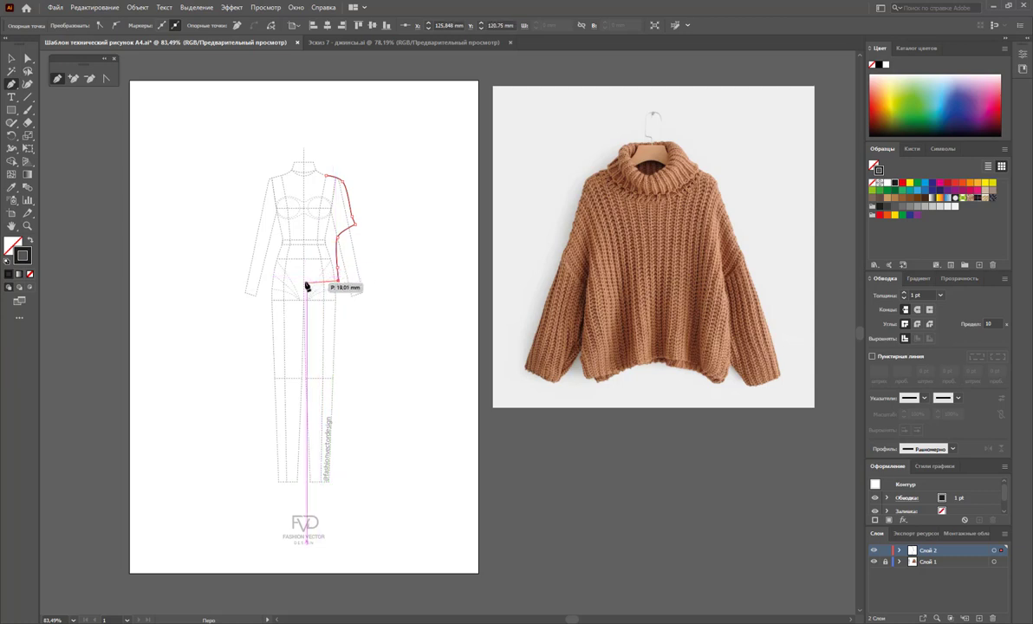
{"action": "left_click_drag", "start_coordinate": [306, 281], "coordinate": [295, 280]}
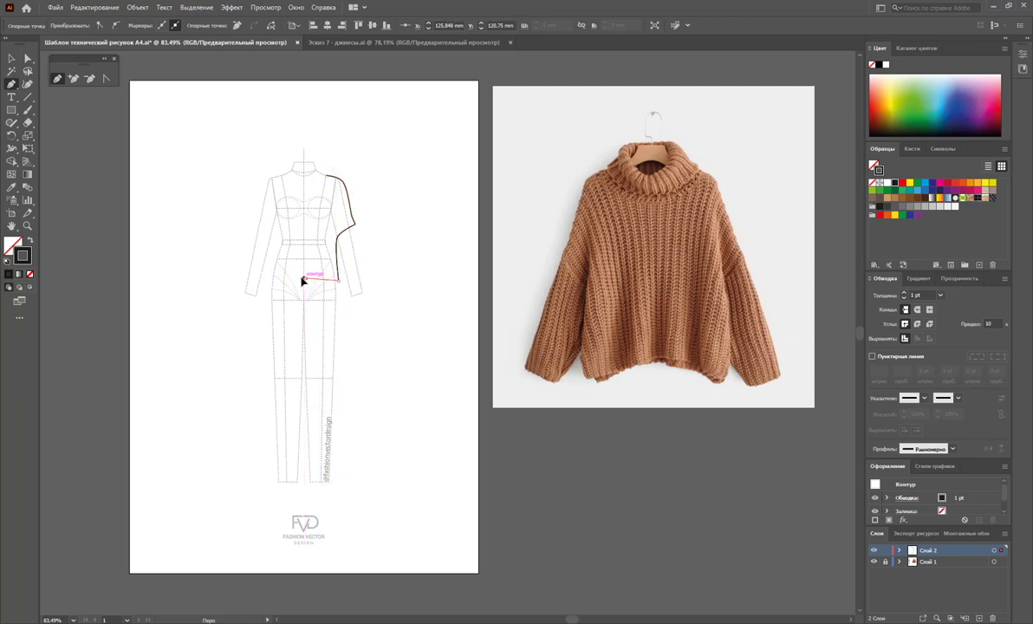
{"action": "left_click", "coordinate": [303, 185]}
{"action": "left_click", "coordinate": [338, 169]}
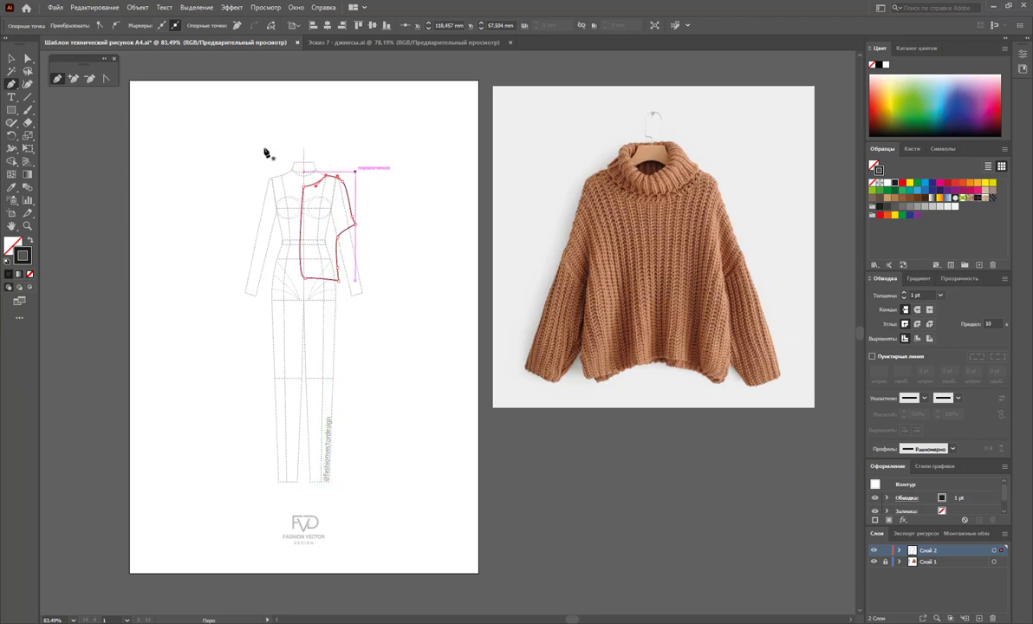
Select the bottom hem anchors and convert the hem anchor to a corner point
{"action": "left_click", "coordinate": [27, 58]}
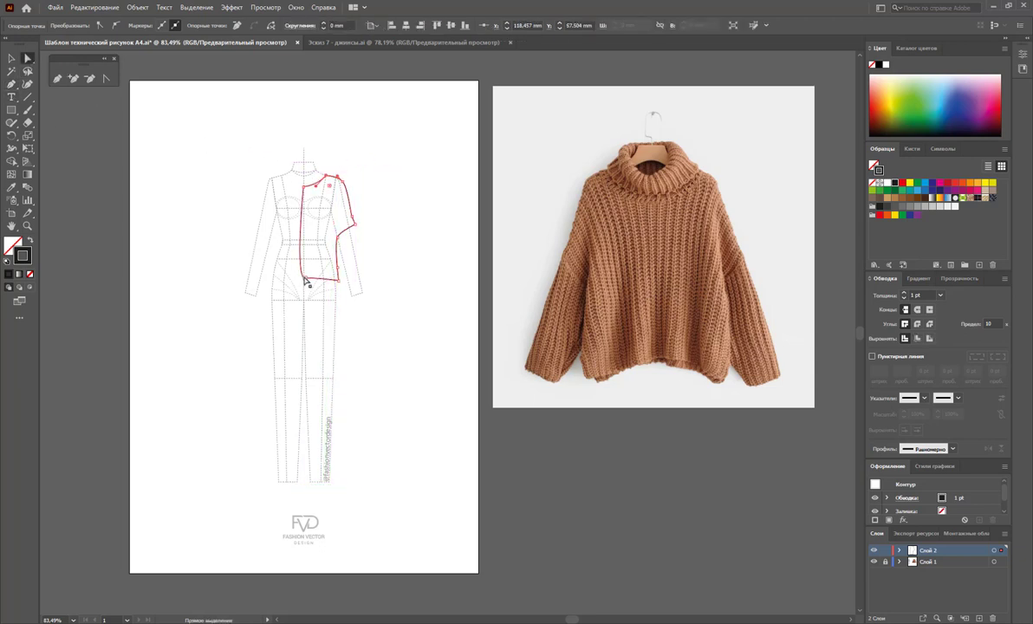
{"action": "left_click_drag", "start_coordinate": [286, 260], "coordinate": [342, 286]}
{"action": "left_click", "coordinate": [106, 80]}
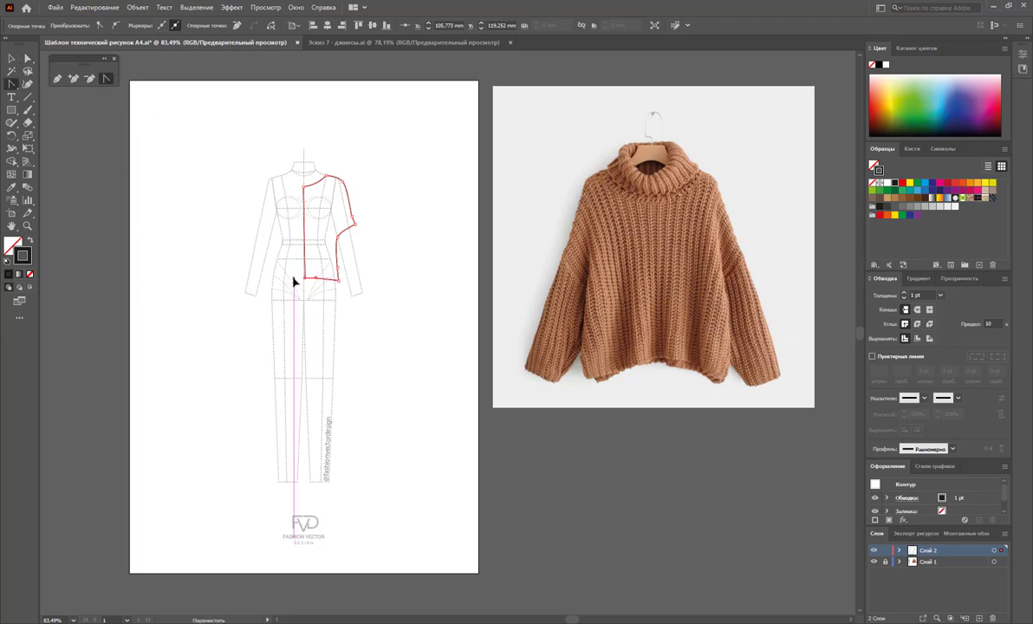
{"action": "left_click", "coordinate": [27, 58]}
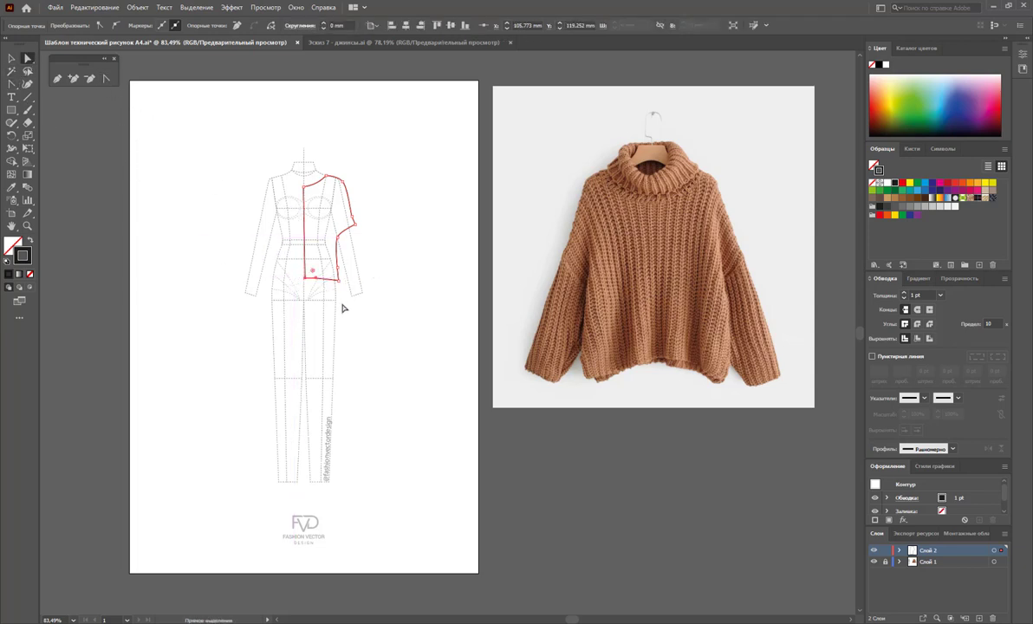
{"action": "left_click_drag", "start_coordinate": [342, 299], "coordinate": [288, 272]}
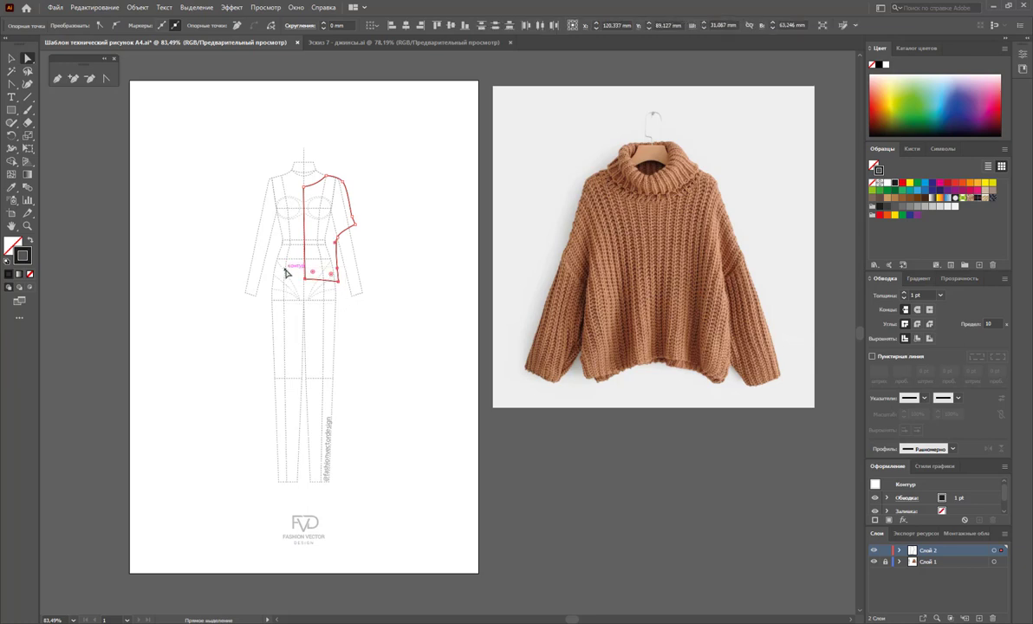
{"action": "left_click", "coordinate": [317, 290]}
{"action": "left_click_drag", "start_coordinate": [316, 290], "coordinate": [345, 279]}
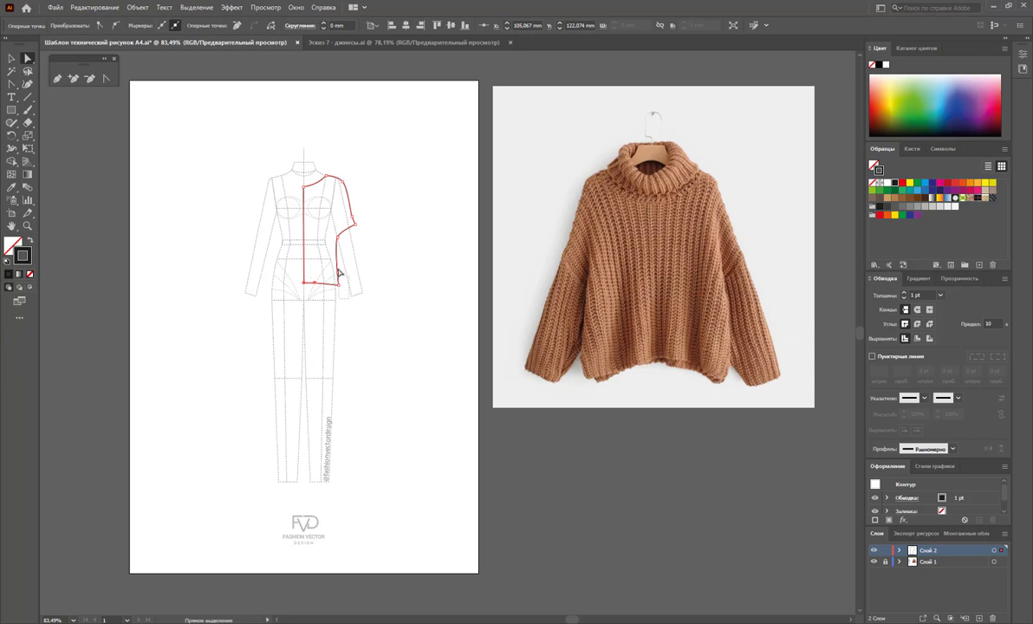
Move the underarm anchor down to reshape the sleeve and lower the hem slightly
{"action": "key", "text": "ctrl+a"}
{"action": "left_click", "coordinate": [380, 267]}
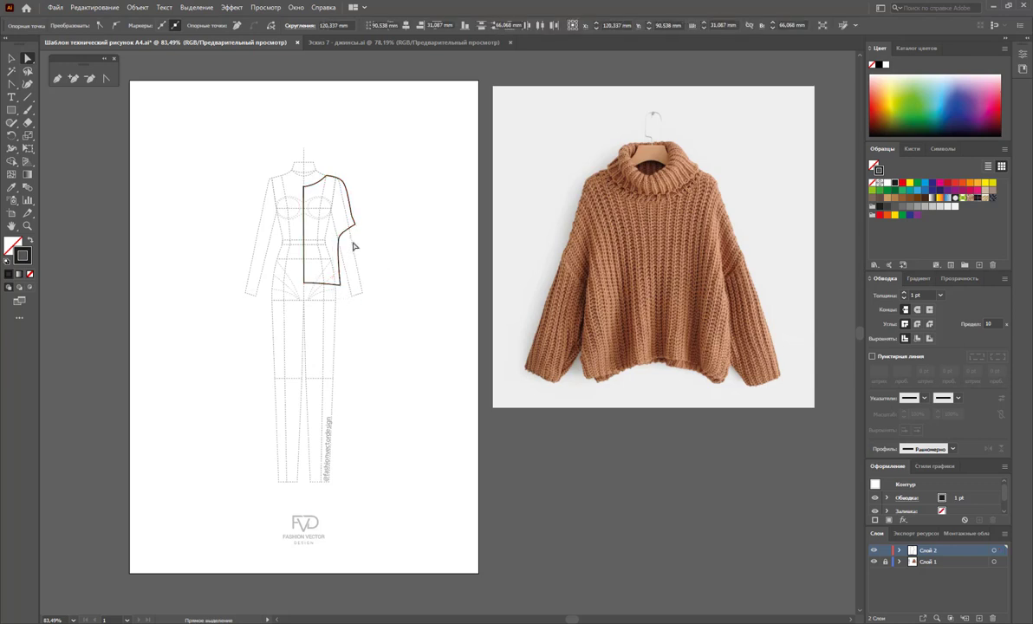
{"action": "left_click_drag", "start_coordinate": [338, 236], "coordinate": [342, 243]}
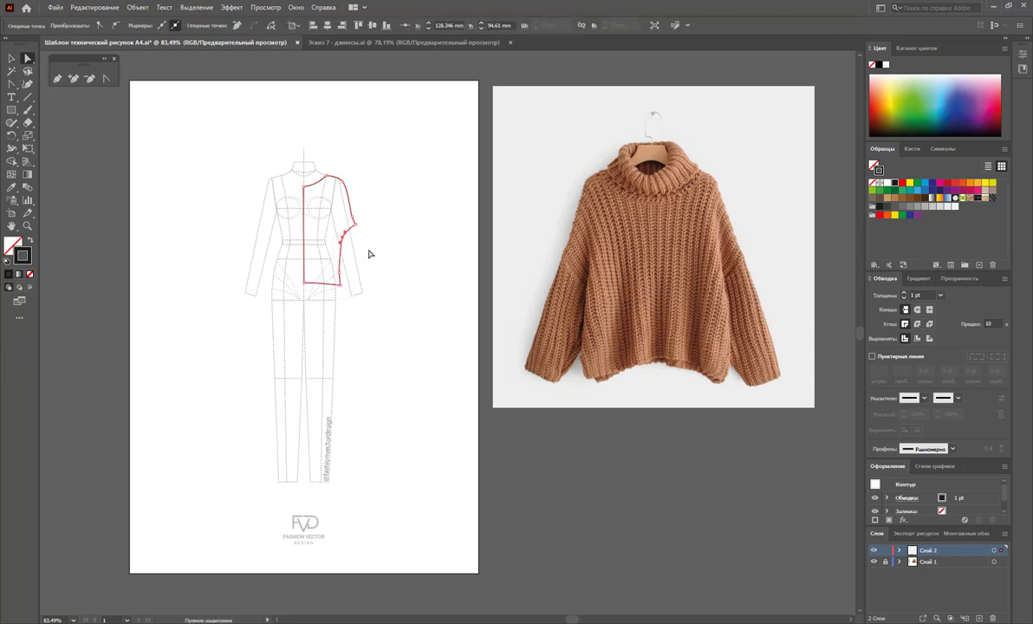
{"action": "key", "text": "Down"}
{"action": "key", "text": "Down"}
{"action": "key", "text": "Down"}
{"action": "left_click", "coordinate": [371, 259]}
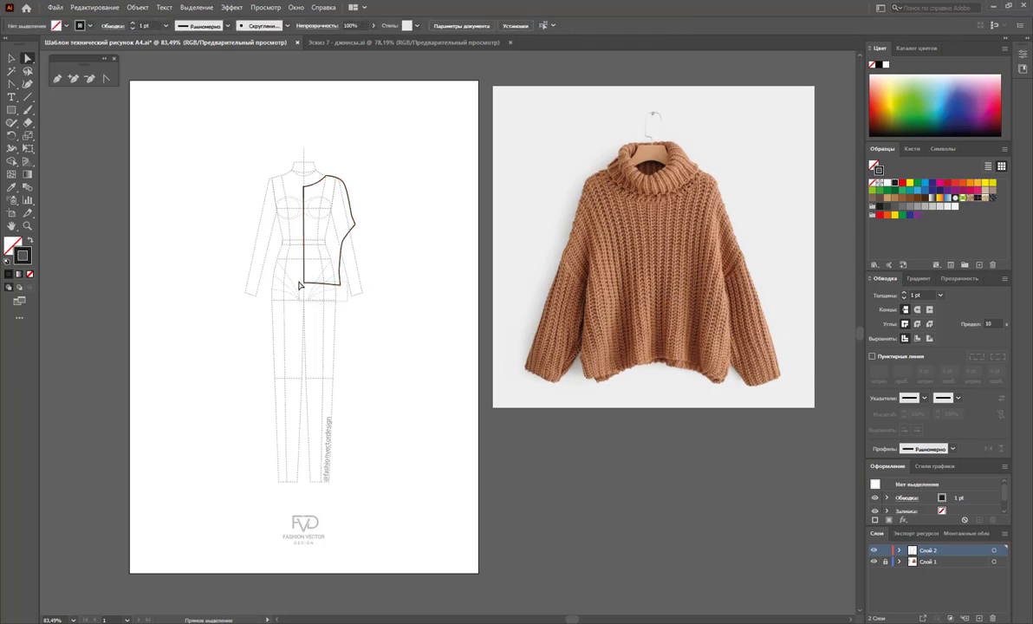
{"action": "left_click_drag", "start_coordinate": [301, 284], "coordinate": [301, 292]}
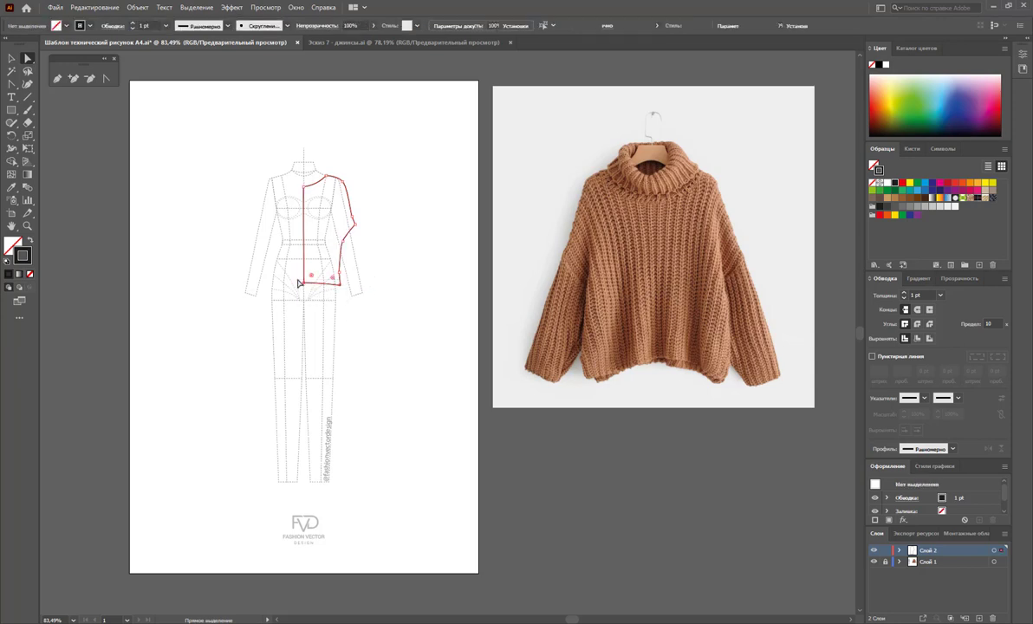
Drag the sleeve cuff anchor up toward the shoulder
{"action": "left_click", "coordinate": [342, 276]}
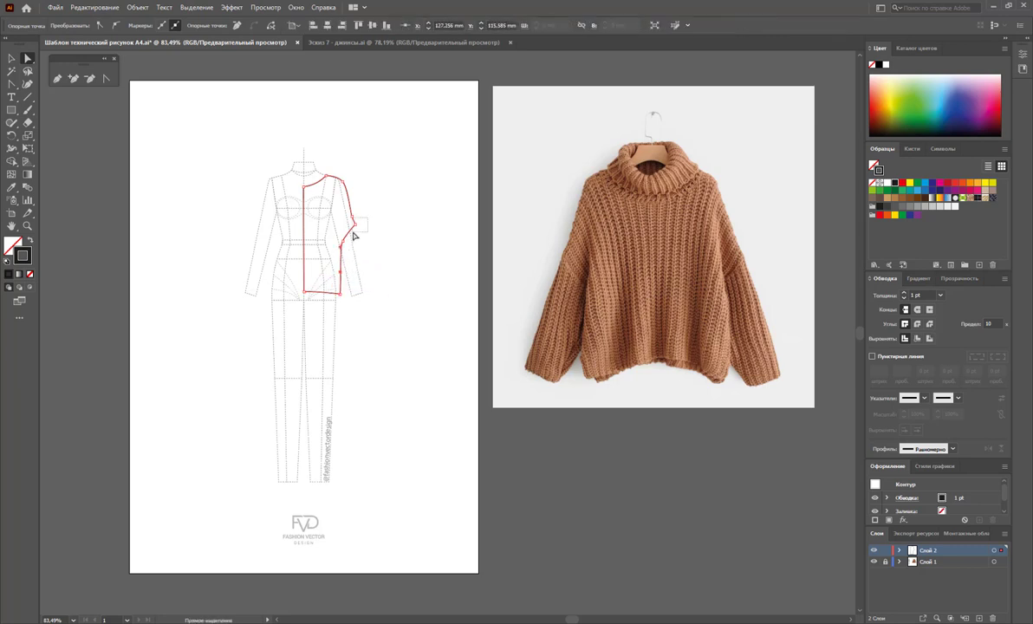
{"action": "left_click", "coordinate": [356, 227]}
{"action": "mouse_move", "coordinate": [360, 229]}
{"action": "left_mouse_down"}
{"action": "mouse_move", "coordinate": [351, 248]}
{"action": "mouse_move", "coordinate": [351, 205]}
{"action": "left_mouse_up"}
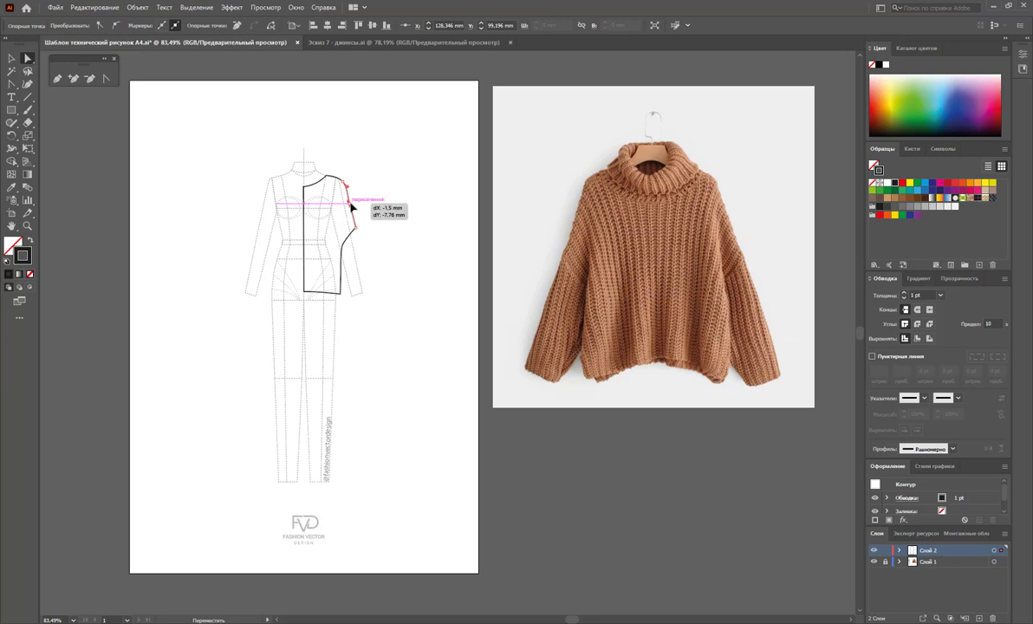
{"action": "left_click_drag", "start_coordinate": [351, 205], "coordinate": [349, 194]}
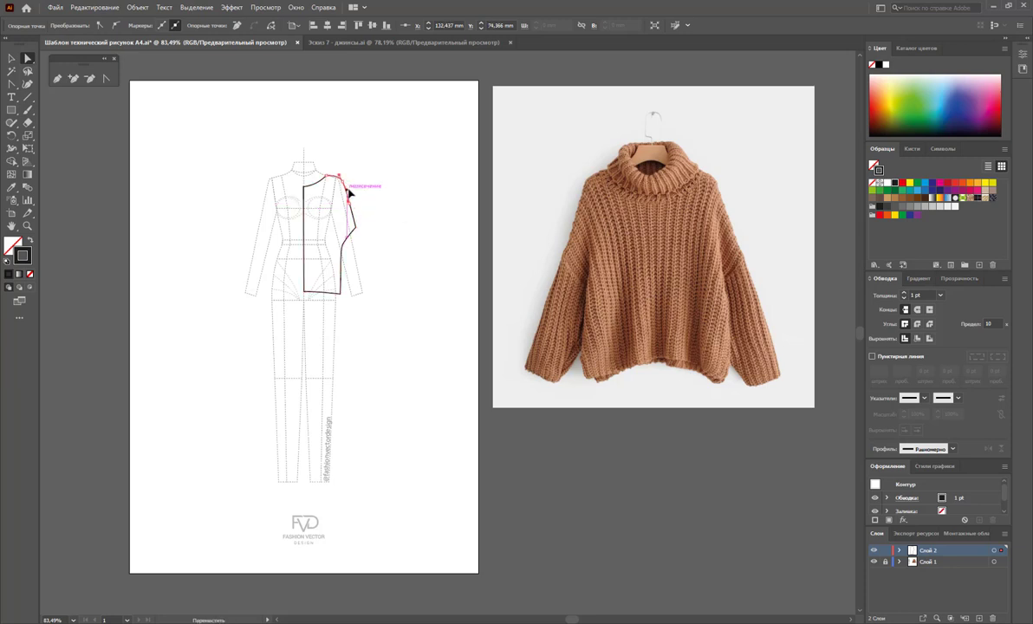
{"action": "left_click", "coordinate": [369, 218]}
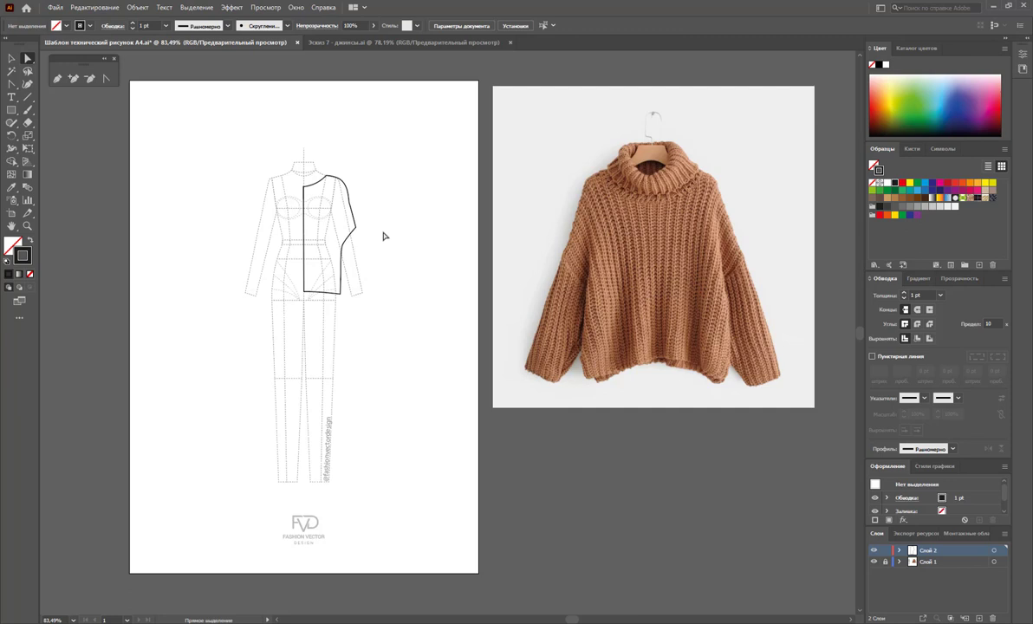
Delete an extra shoulder anchor and pull the shoulder into a smooth curve
{"action": "left_click", "coordinate": [327, 178]}
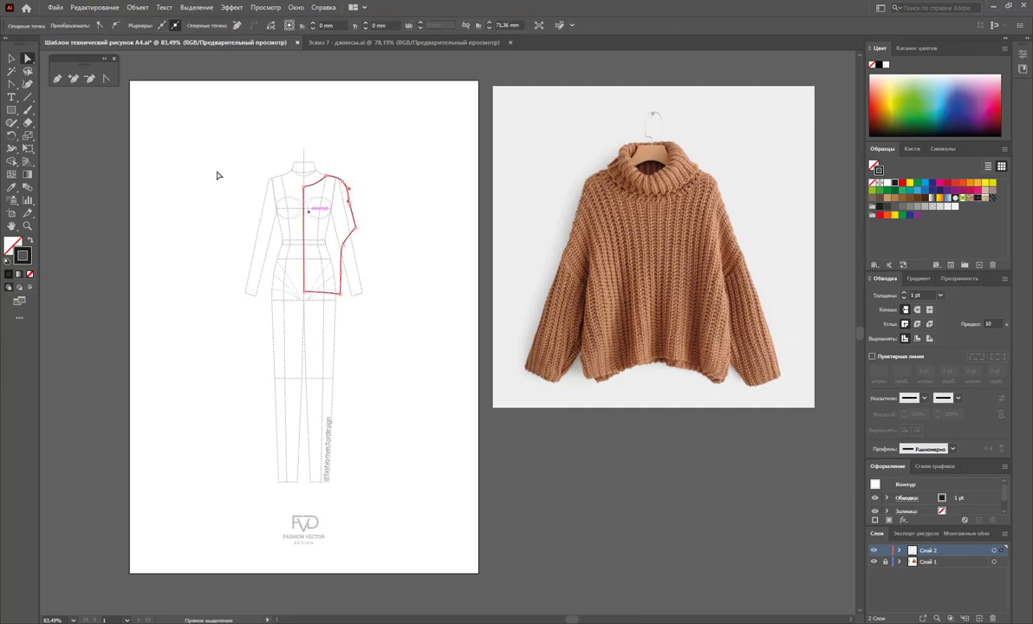
{"action": "left_click", "coordinate": [90, 78]}
{"action": "left_click", "coordinate": [350, 199]}
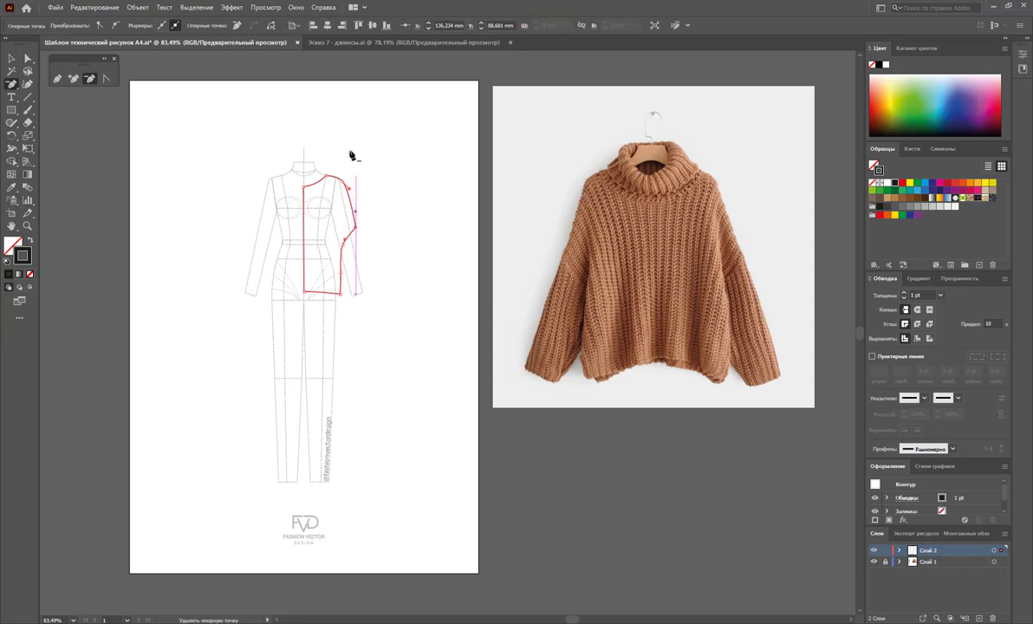
{"action": "left_click", "coordinate": [105, 78]}
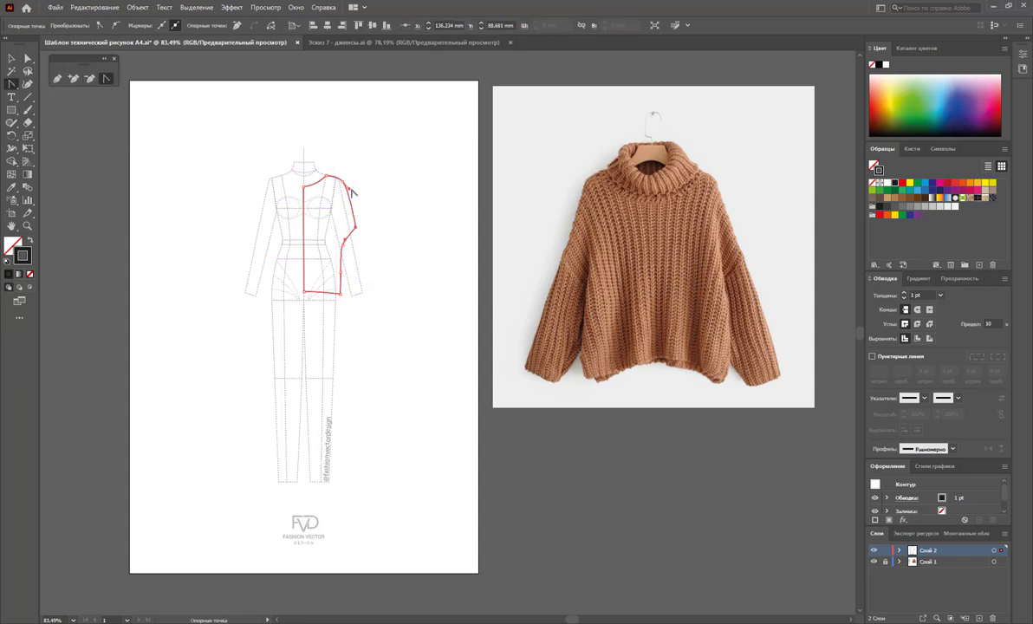
{"action": "left_click_drag", "start_coordinate": [352, 193], "coordinate": [349, 202]}
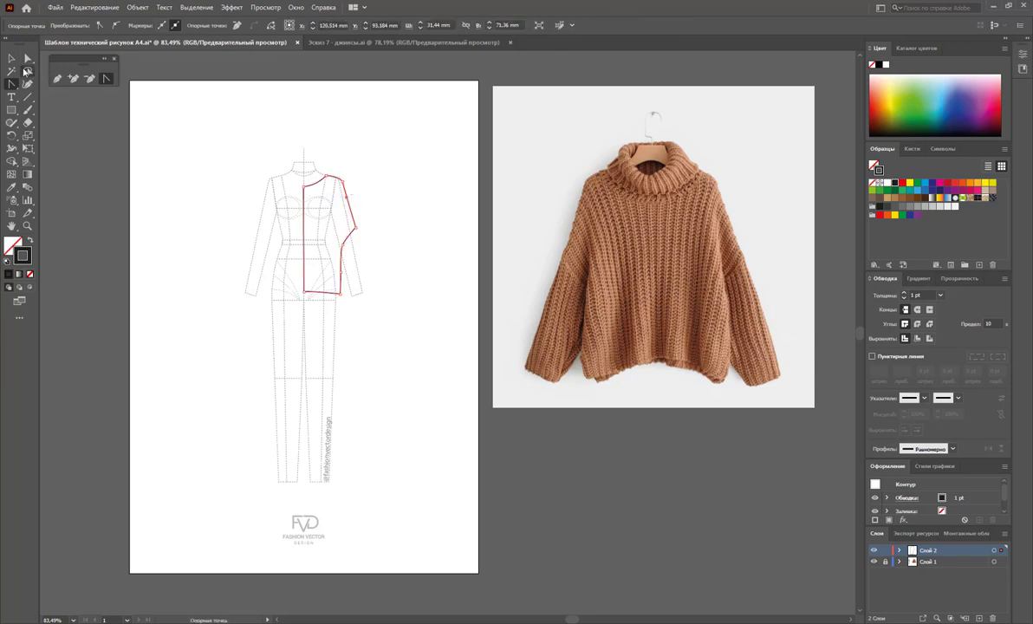
{"action": "left_click", "coordinate": [11, 58]}
{"action": "left_click", "coordinate": [368, 150]}
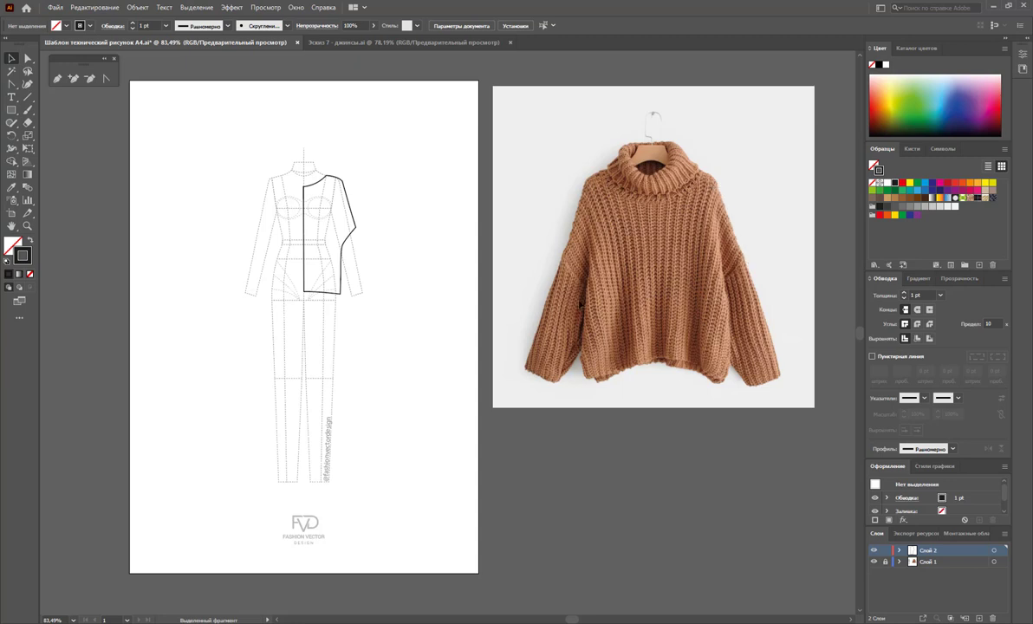
Continue the sleeve past the waist with cuff and inner-edge points, then nudge one down
{"action": "left_click", "coordinate": [57, 78]}
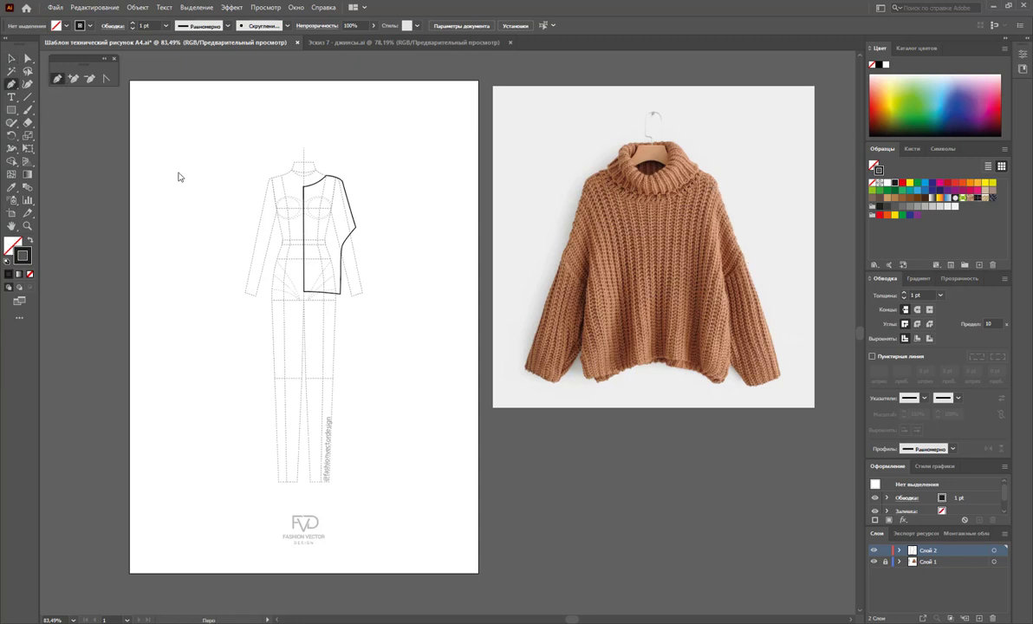
{"action": "left_click", "coordinate": [355, 231]}
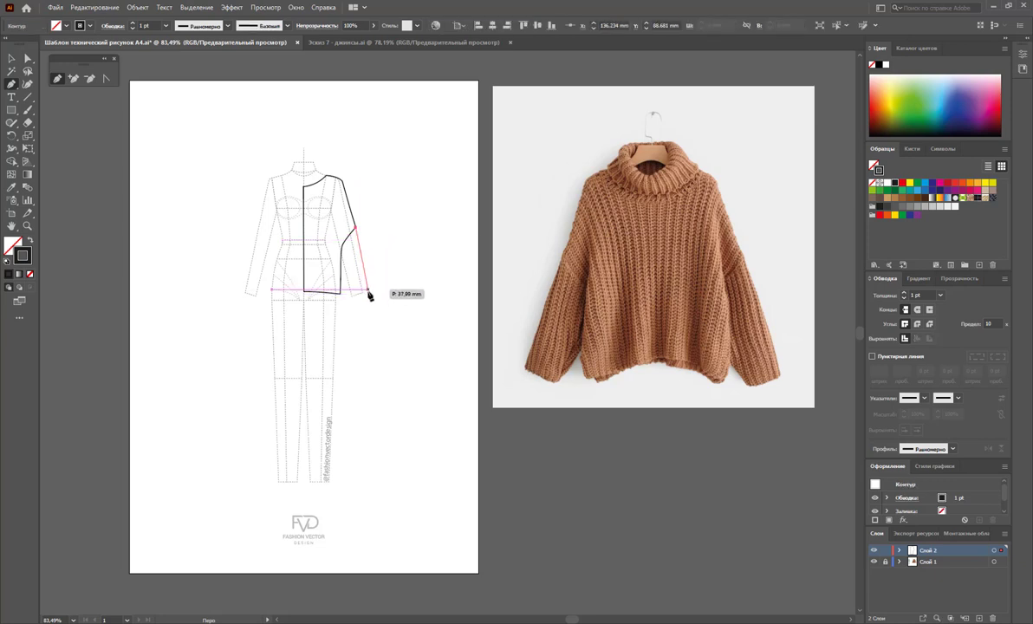
{"action": "left_click", "coordinate": [369, 296]}
{"action": "left_click", "coordinate": [351, 296]}
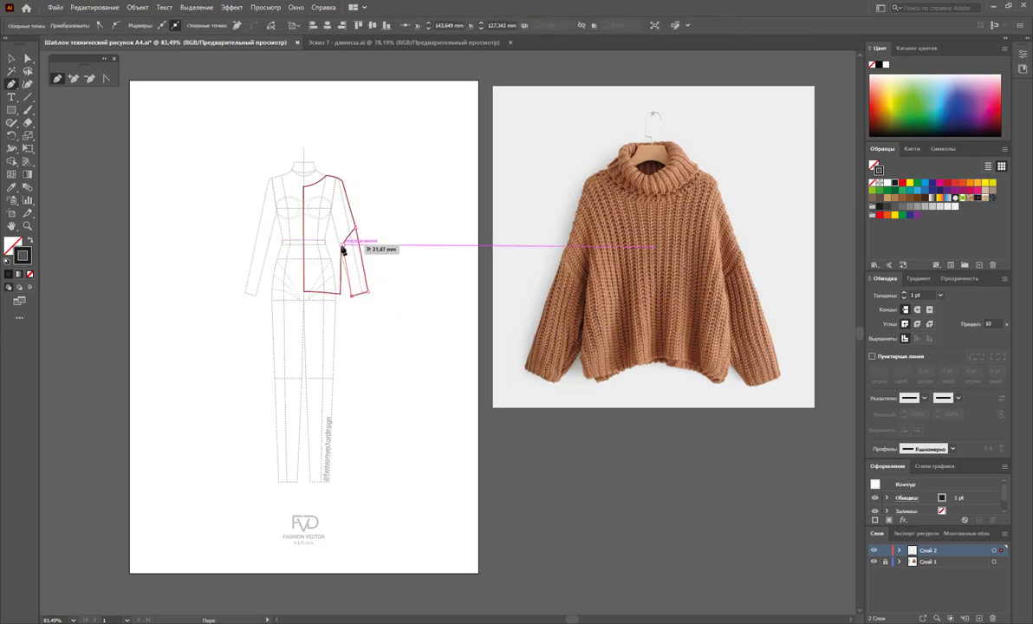
{"action": "left_click", "coordinate": [345, 256]}
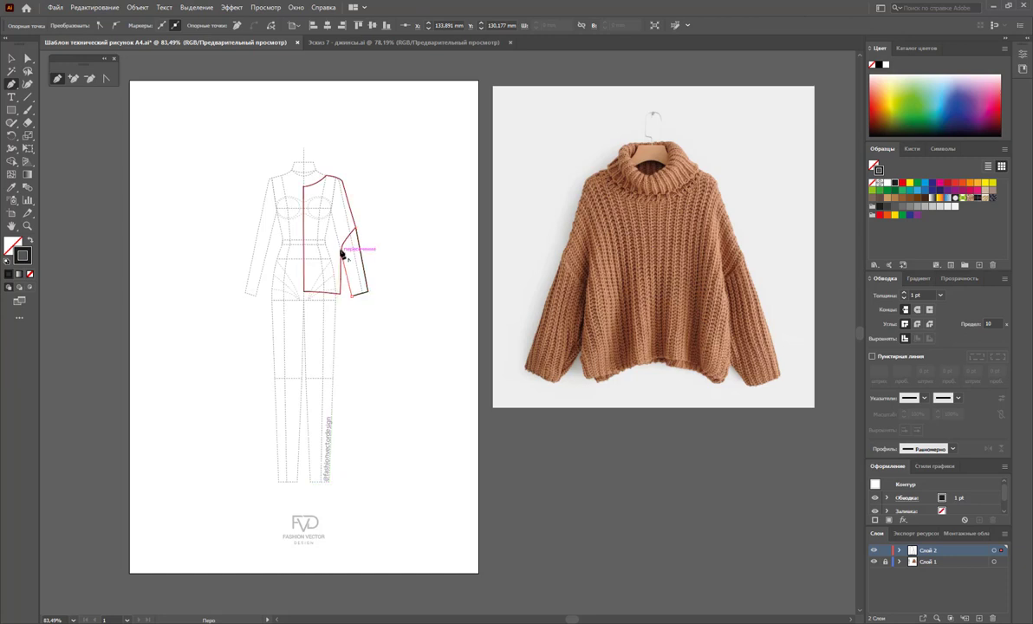
{"action": "left_click_drag", "start_coordinate": [345, 247], "coordinate": [349, 243]}
{"action": "left_click", "coordinate": [357, 232]}
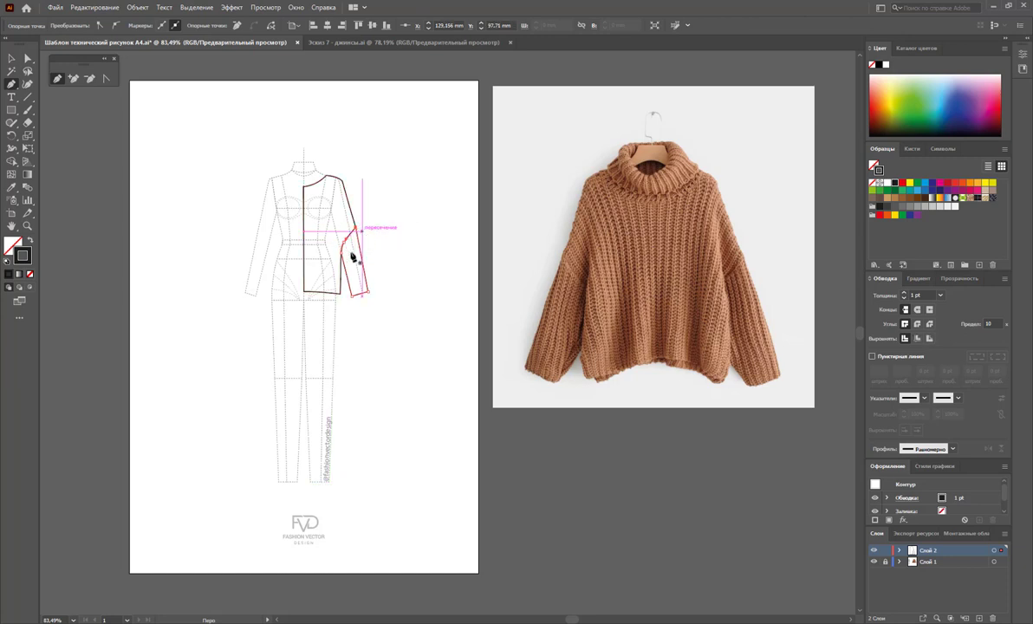
{"action": "left_click", "coordinate": [28, 58]}
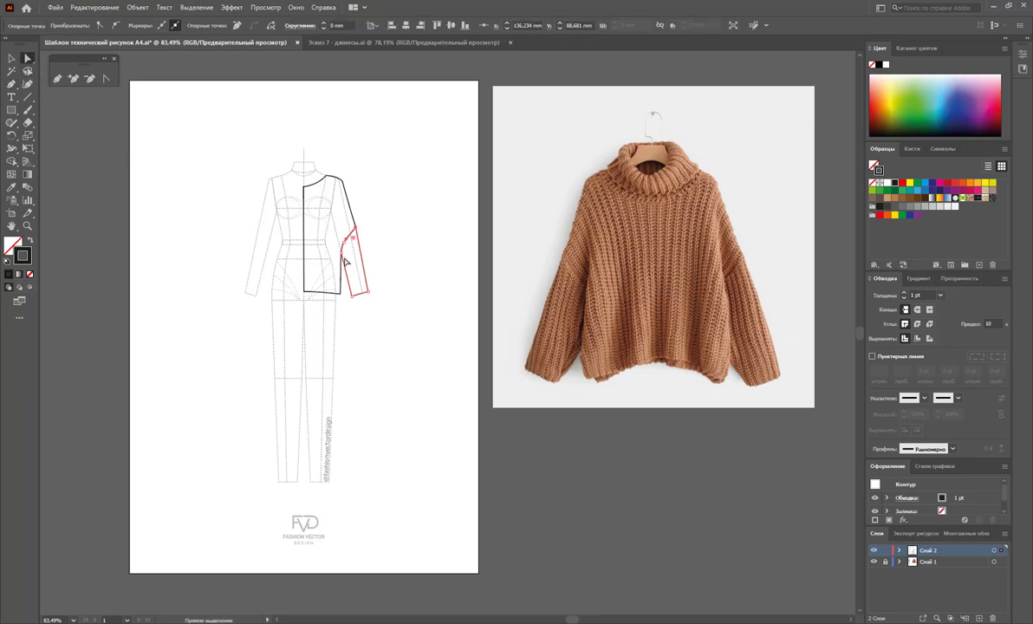
{"action": "left_click_drag", "start_coordinate": [343, 255], "coordinate": [342, 266]}
{"action": "left_click", "coordinate": [386, 286]}
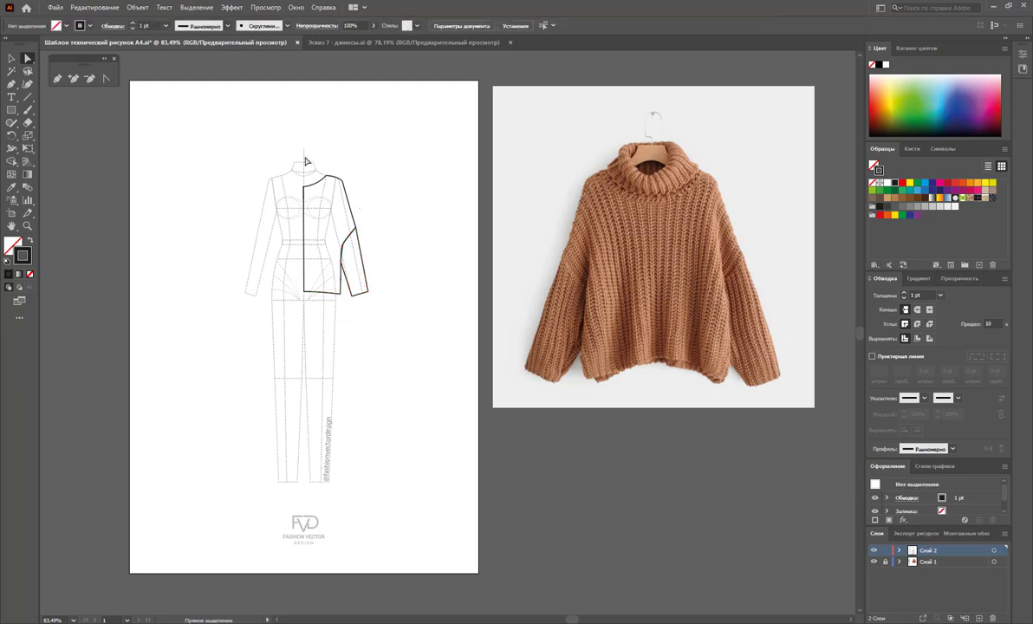
Continue the outline from the neck to the shoulder with a curved segment
{"action": "left_click", "coordinate": [62, 80]}
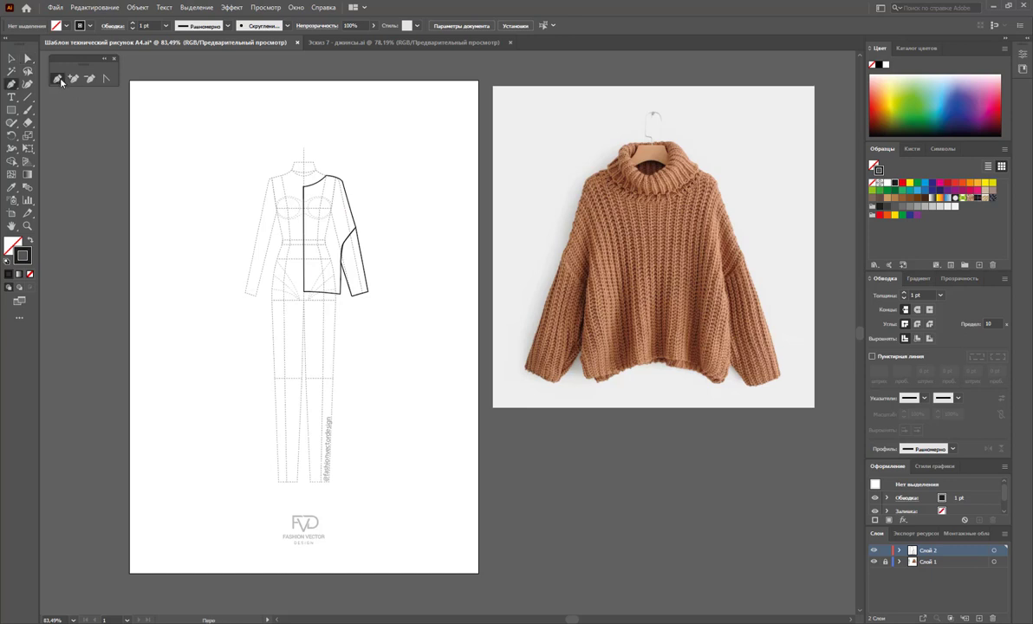
{"action": "left_click", "coordinate": [304, 179]}
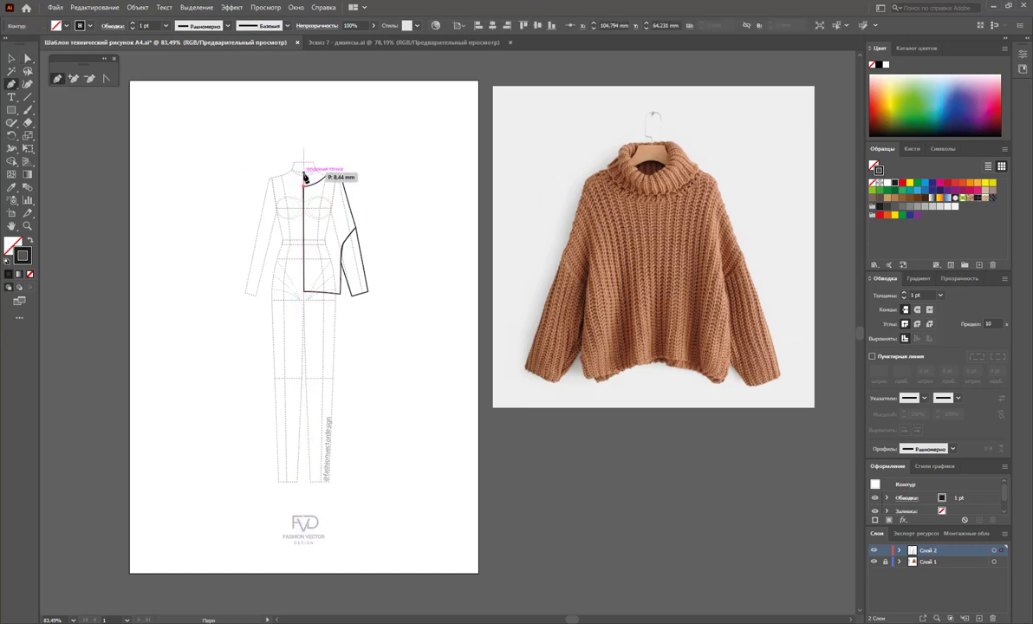
{"action": "left_click", "coordinate": [323, 176]}
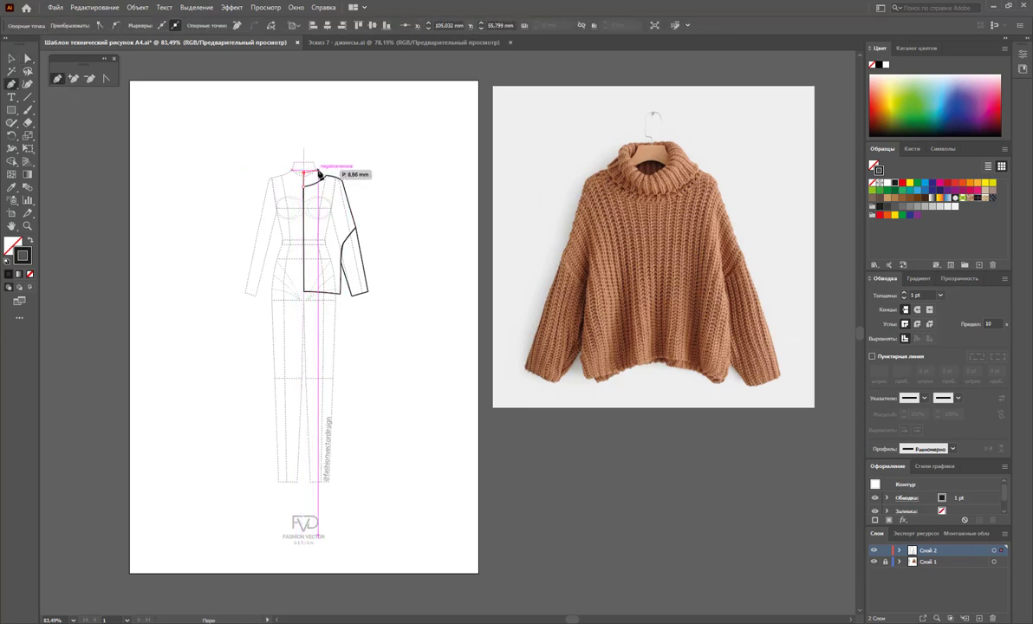
{"action": "left_click_drag", "start_coordinate": [343, 180], "coordinate": [357, 166]}
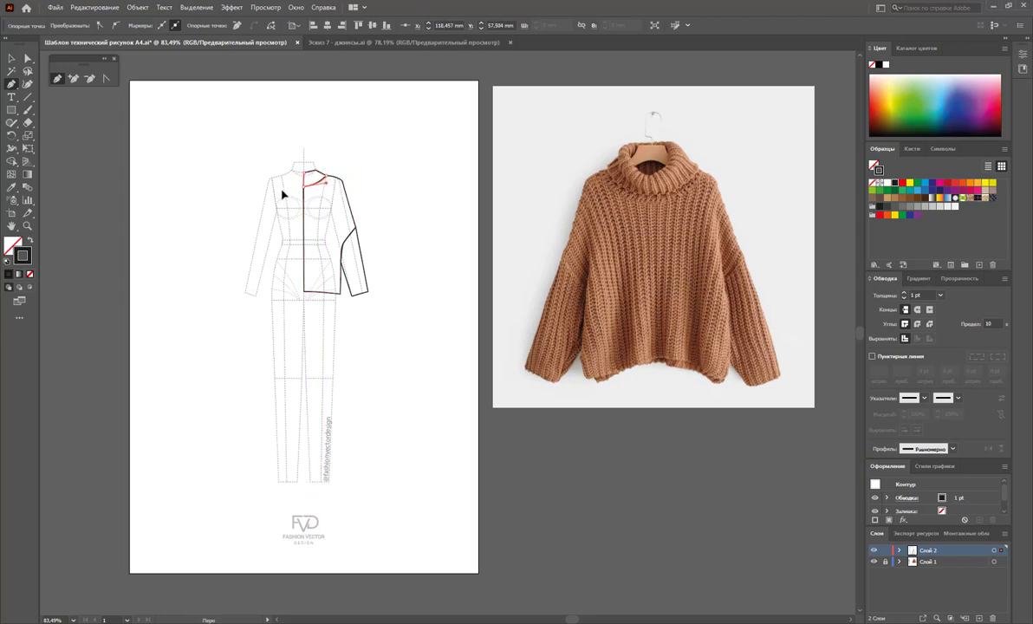
{"action": "left_click", "coordinate": [11, 58]}
{"action": "left_click", "coordinate": [297, 156]}
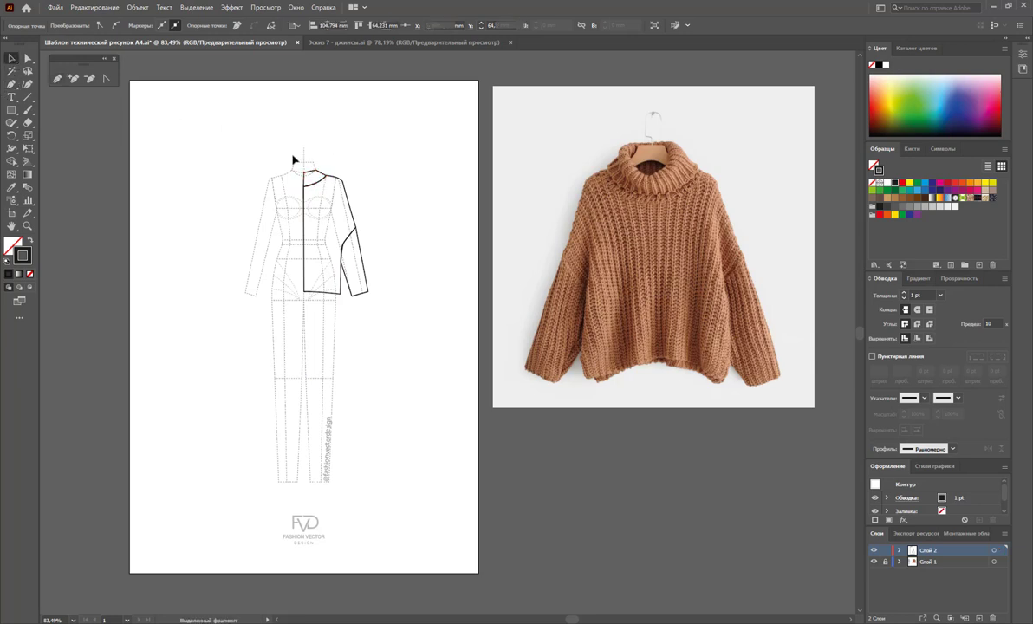
Draw a new curved turtleneck collar path at the neckline, rounding its top
{"action": "left_click", "coordinate": [57, 78]}
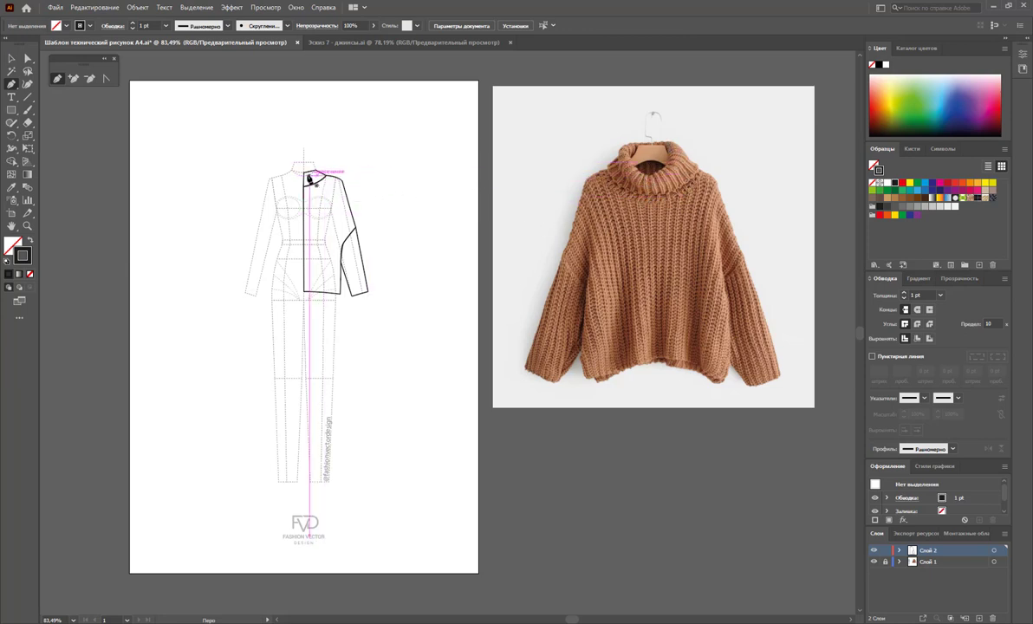
{"action": "left_click", "coordinate": [304, 174]}
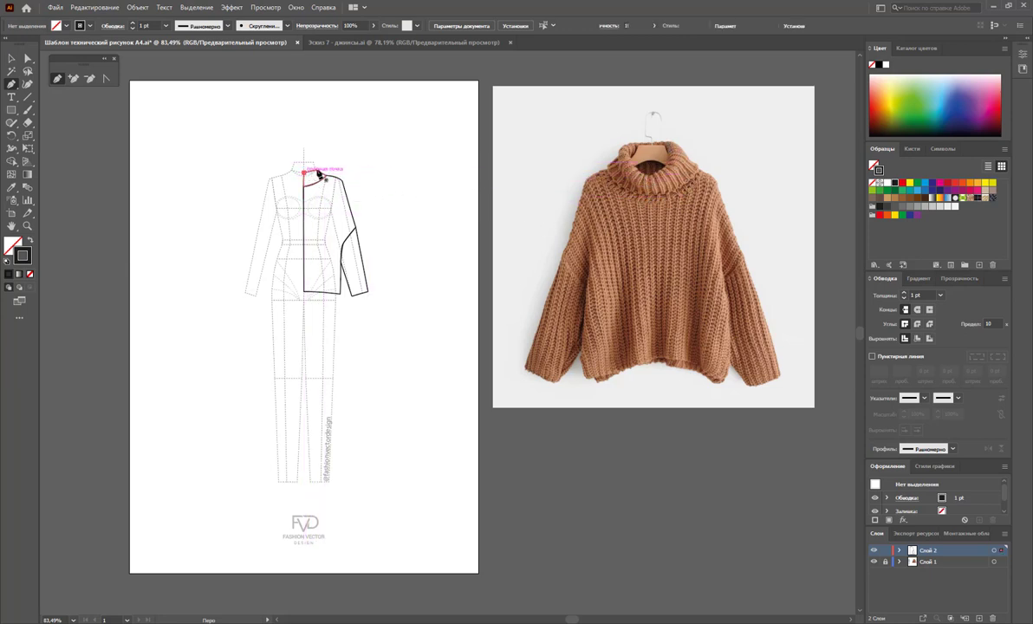
{"action": "left_click", "coordinate": [316, 172]}
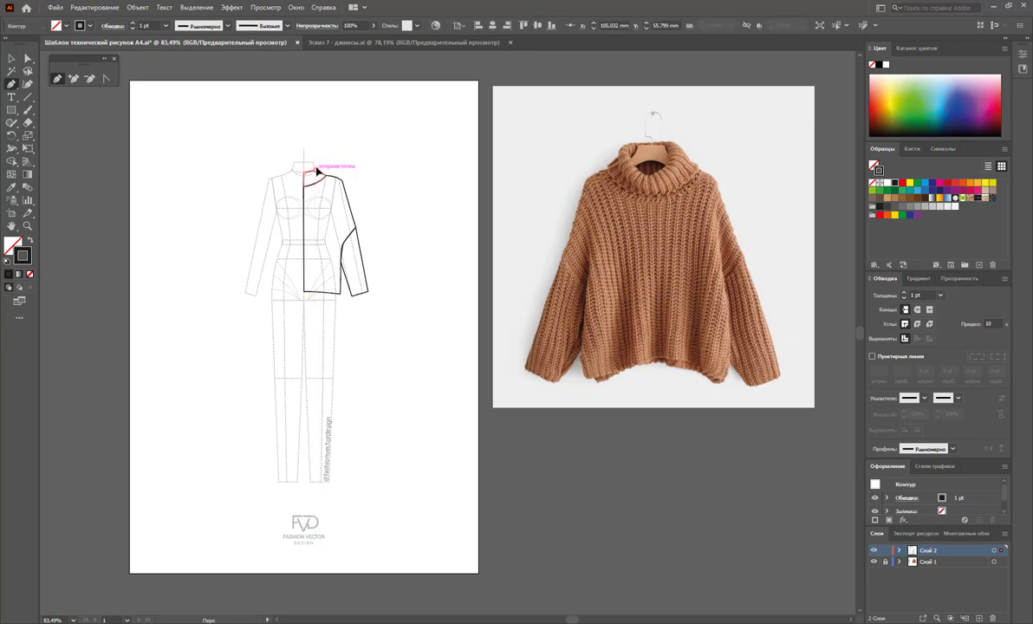
{"action": "left_click_drag", "start_coordinate": [316, 170], "coordinate": [312, 168]}
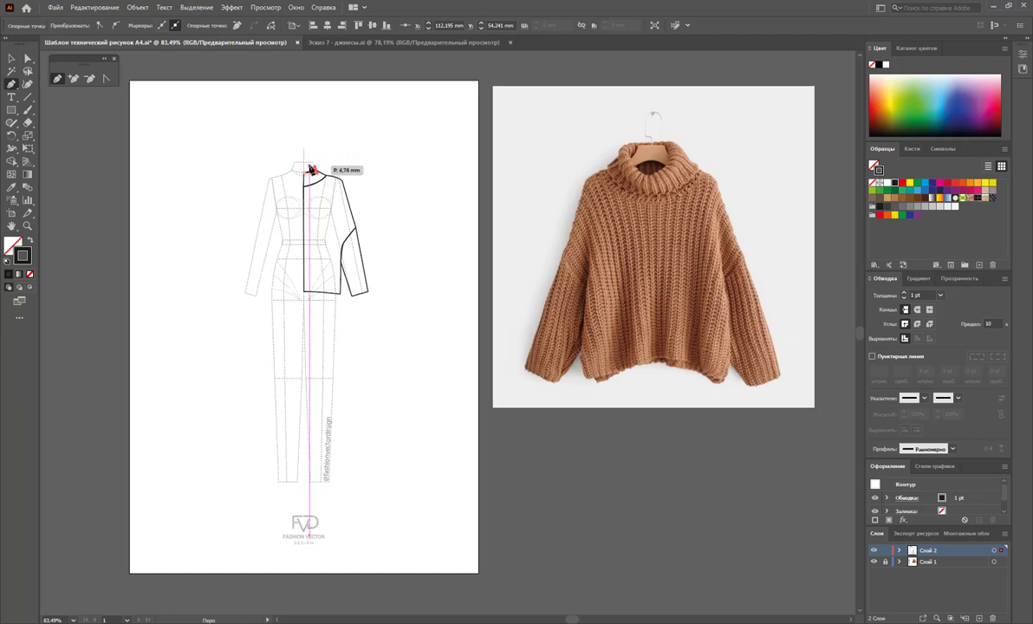
{"action": "left_click_drag", "start_coordinate": [309, 169], "coordinate": [321, 181]}
{"action": "left_click", "coordinate": [304, 165]}
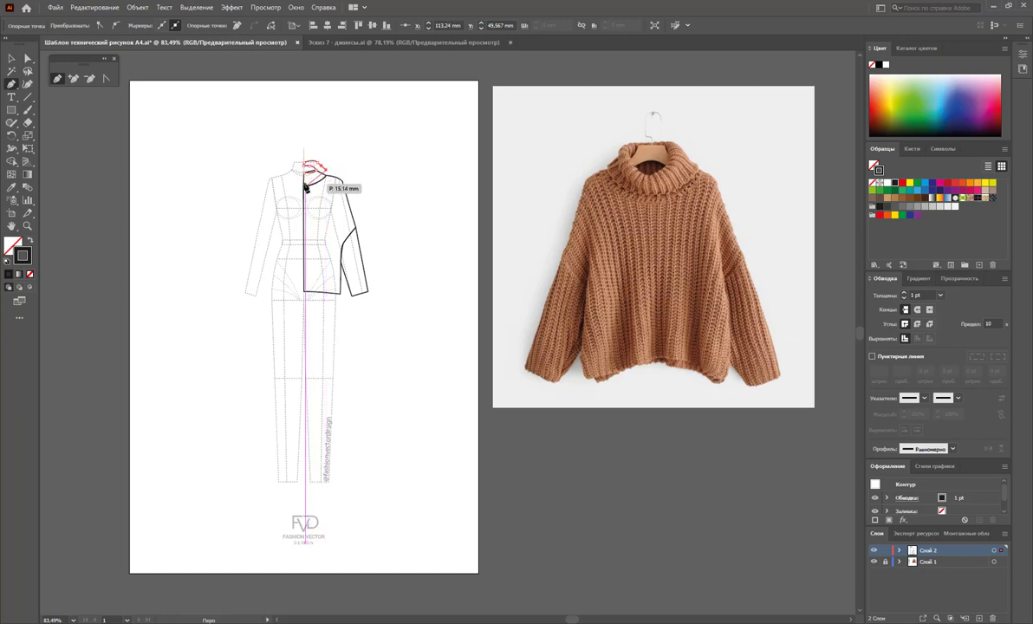
{"action": "left_click_drag", "start_coordinate": [321, 181], "coordinate": [305, 170]}
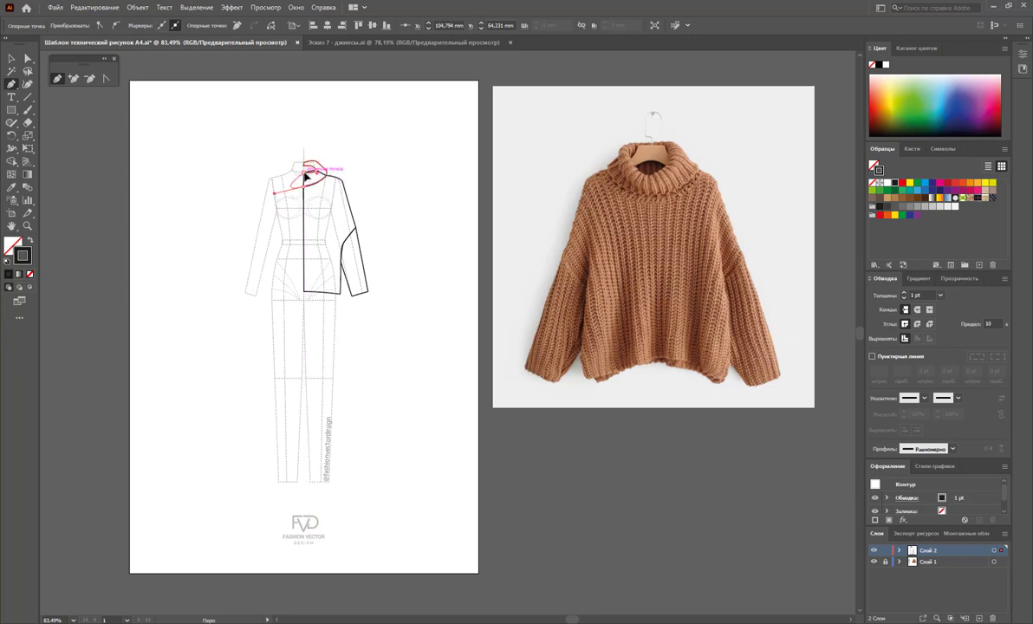
{"action": "left_click", "coordinate": [106, 78]}
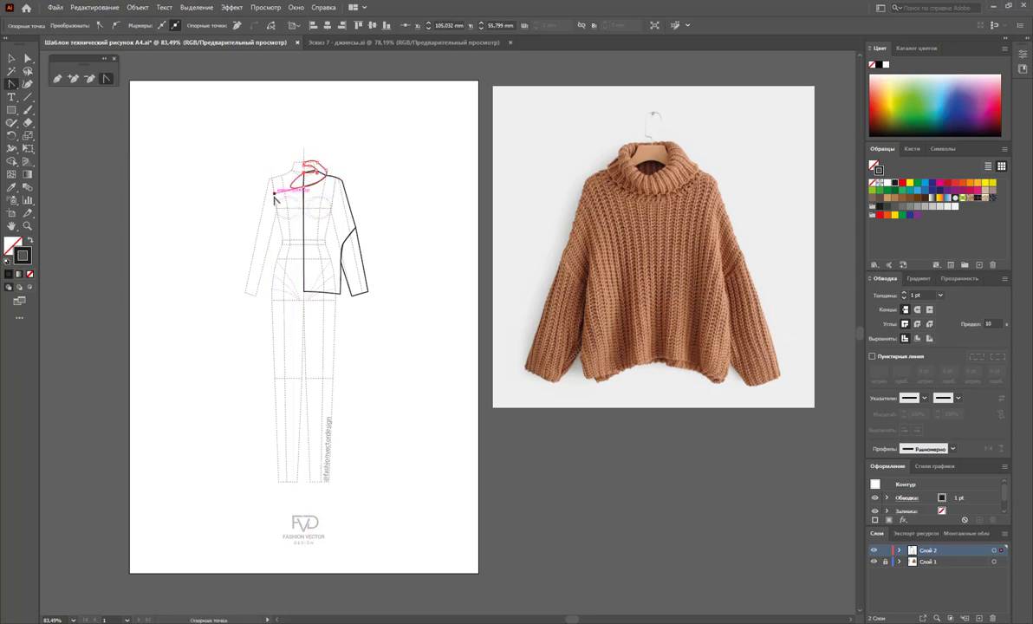
Move the neck anchor and drag its handle to reshape the turtleneck collar curve
{"action": "left_click", "coordinate": [28, 58]}
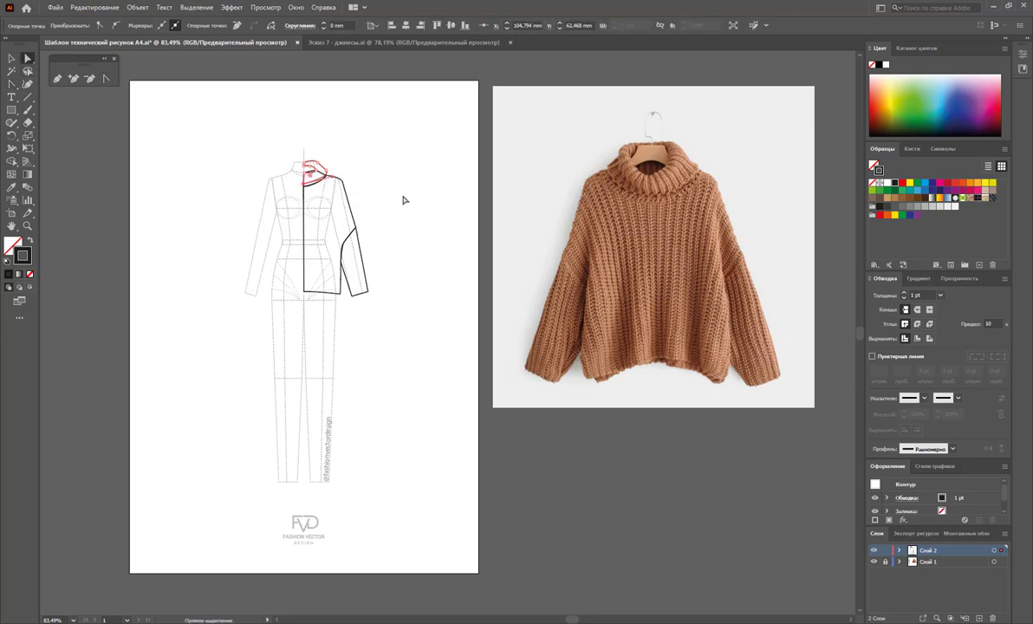
{"action": "left_click", "coordinate": [333, 183]}
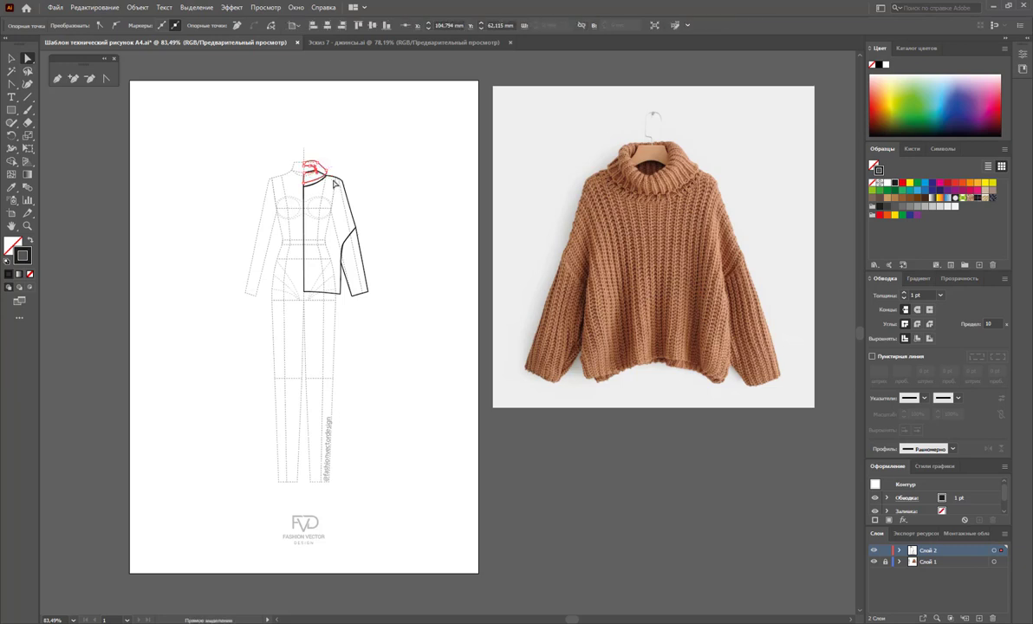
{"action": "left_click", "coordinate": [405, 200]}
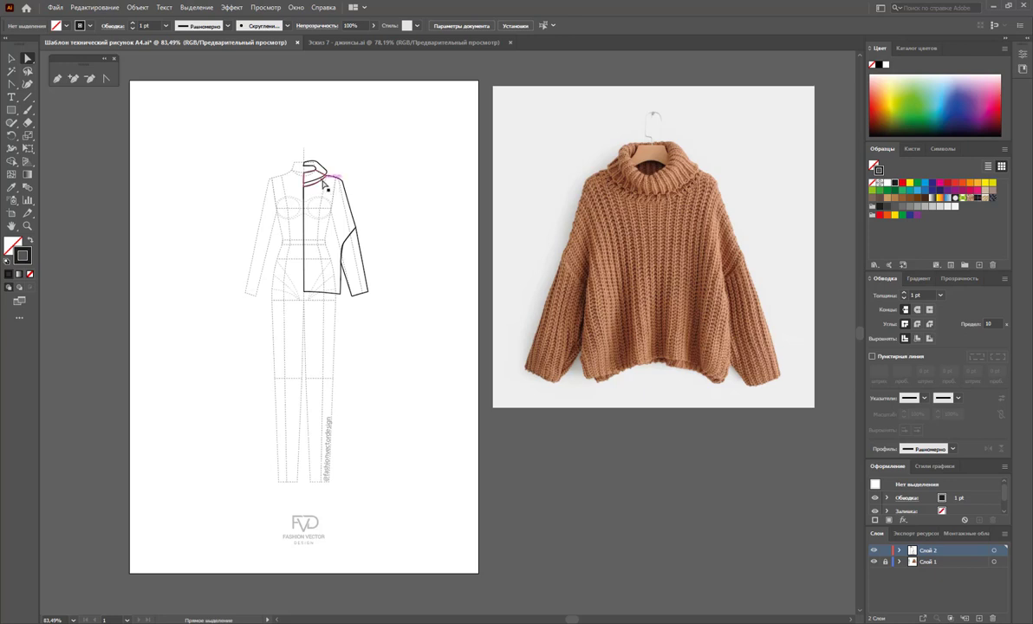
{"action": "left_click", "coordinate": [327, 184]}
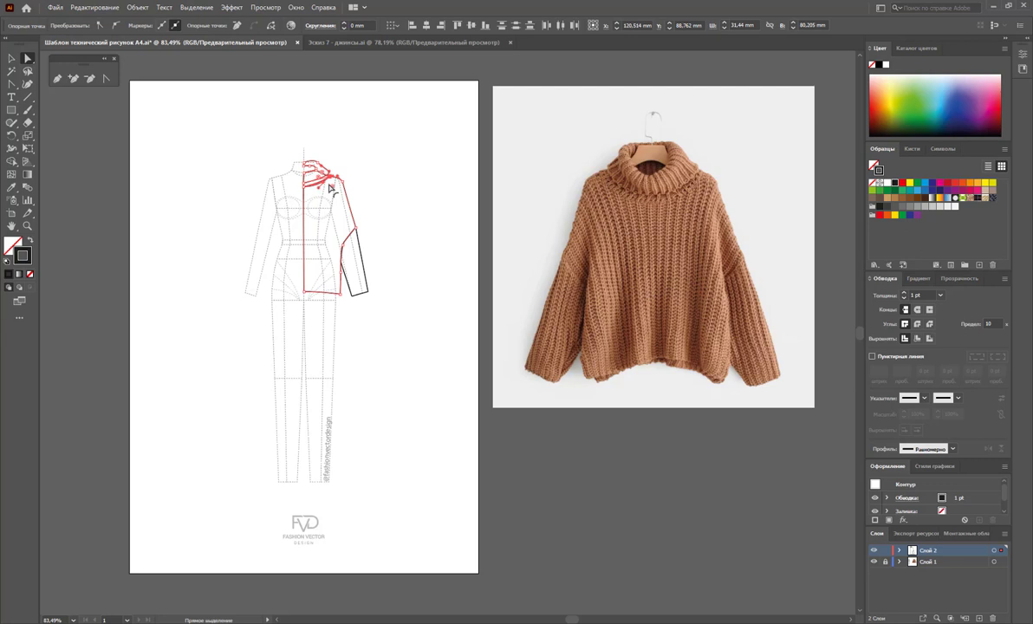
{"action": "left_click", "coordinate": [370, 182]}
{"action": "left_click", "coordinate": [323, 169]}
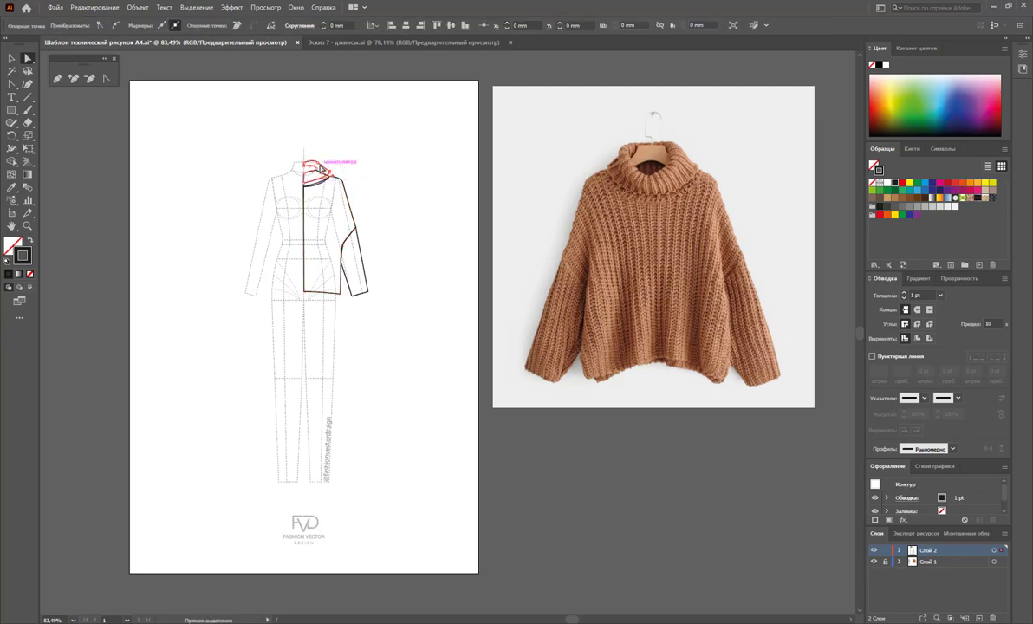
{"action": "left_click_drag", "start_coordinate": [322, 169], "coordinate": [352, 178]}
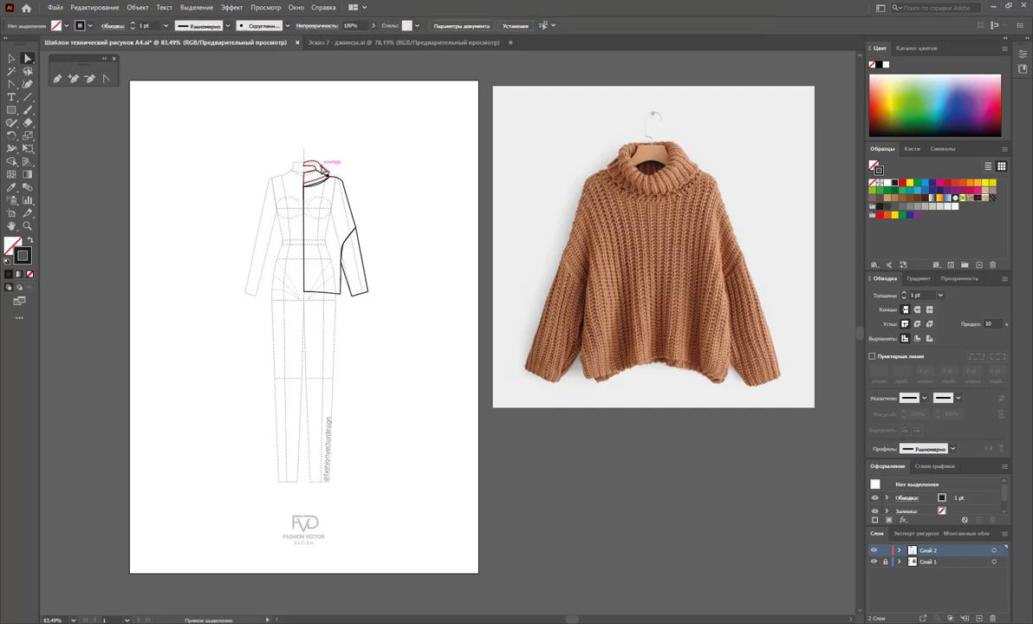
{"action": "left_click", "coordinate": [321, 169]}
{"action": "left_click_drag", "start_coordinate": [321, 169], "coordinate": [344, 175]}
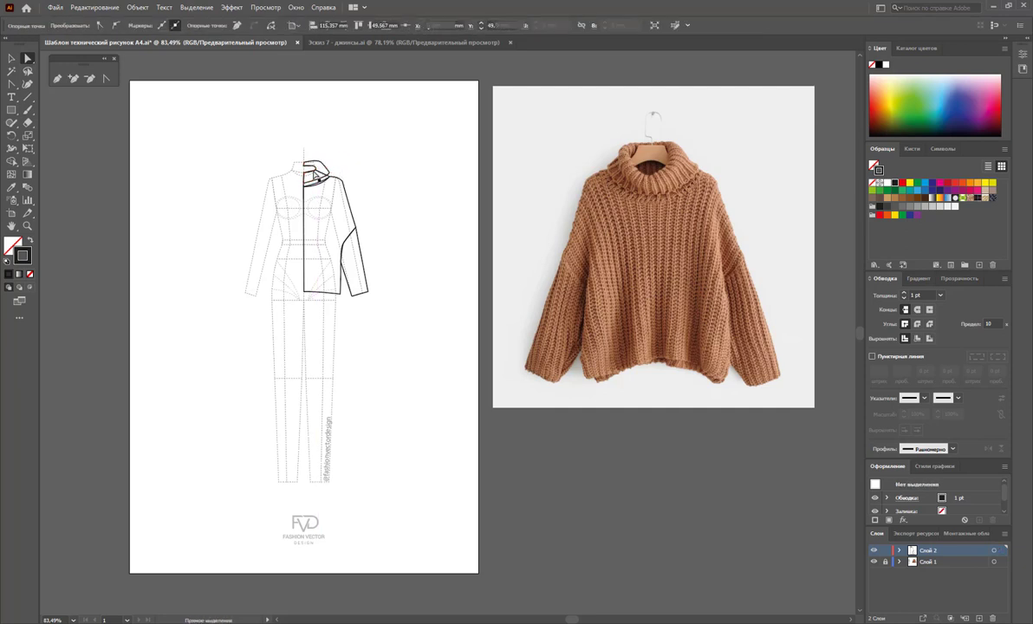
{"action": "left_click", "coordinate": [352, 176]}
{"action": "left_click", "coordinate": [318, 172]}
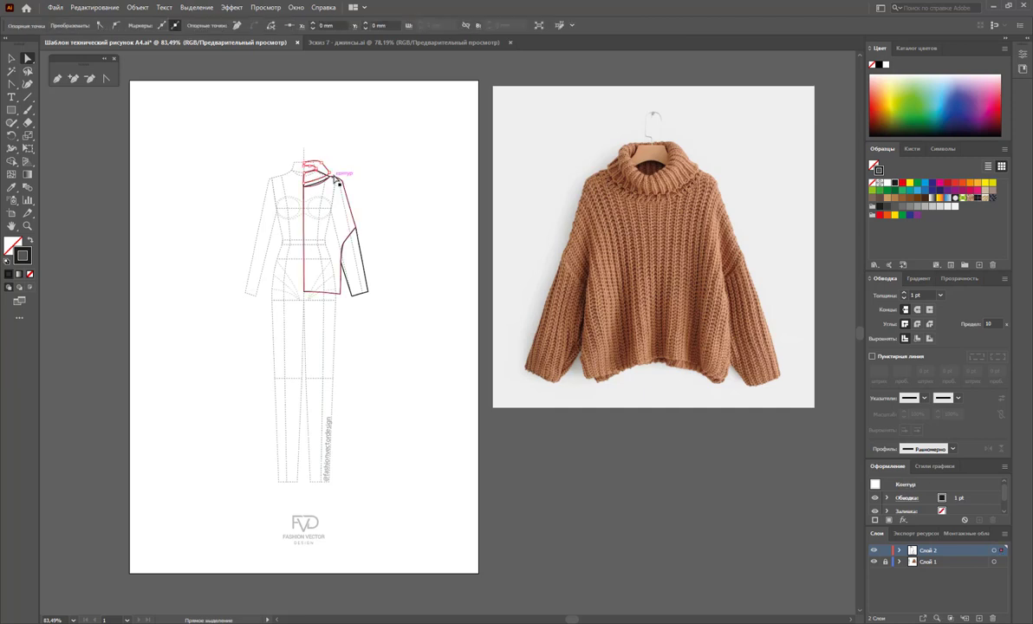
{"action": "left_click", "coordinate": [364, 178]}
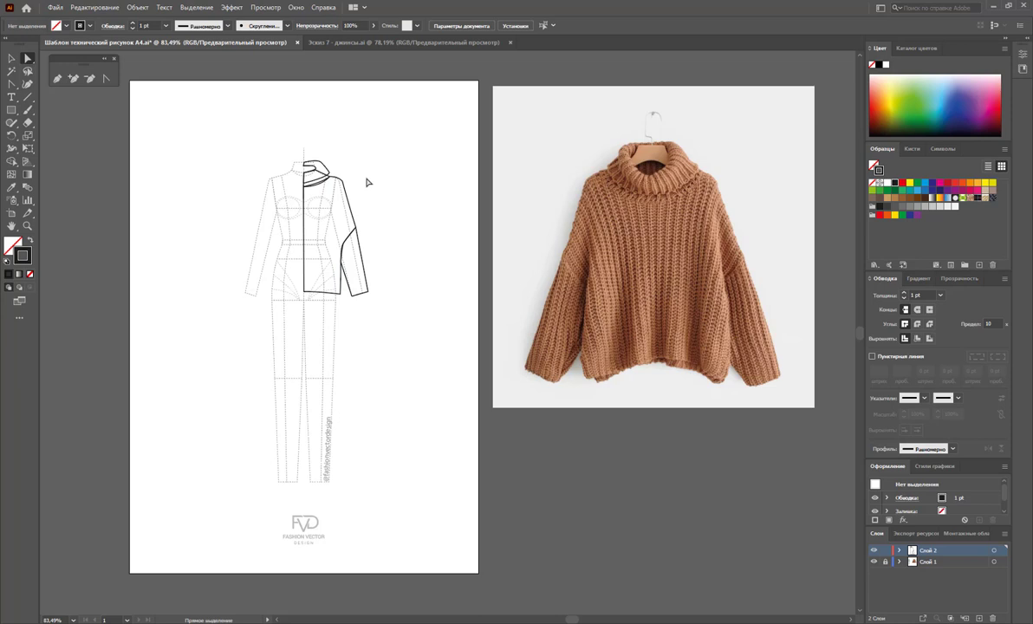
{"action": "key", "text": "p"}
Draw the hem band across the bottom of the sweater half and close it
{"action": "left_click", "coordinate": [303, 296]}
{"action": "left_click", "coordinate": [341, 295]}
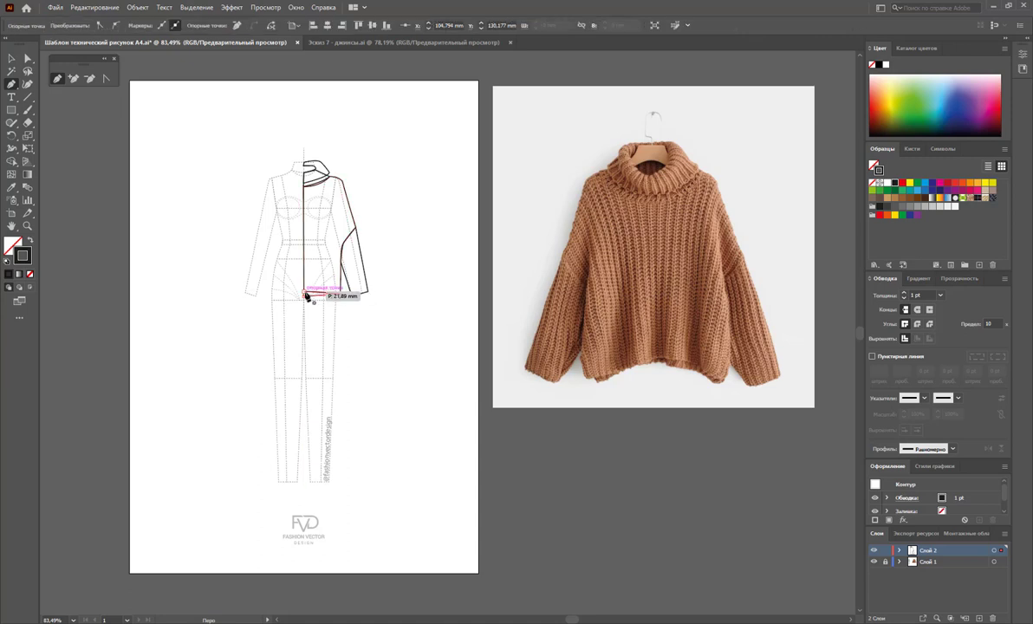
{"action": "left_click", "coordinate": [305, 295]}
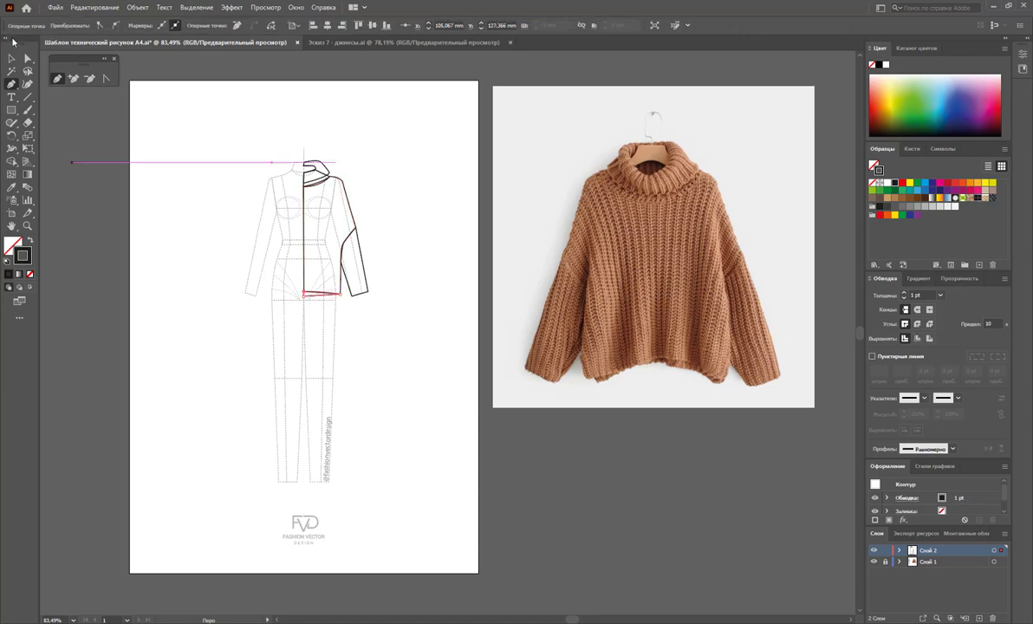
Give the sweater half a white fill with a black stroke
{"action": "left_click", "coordinate": [11, 58]}
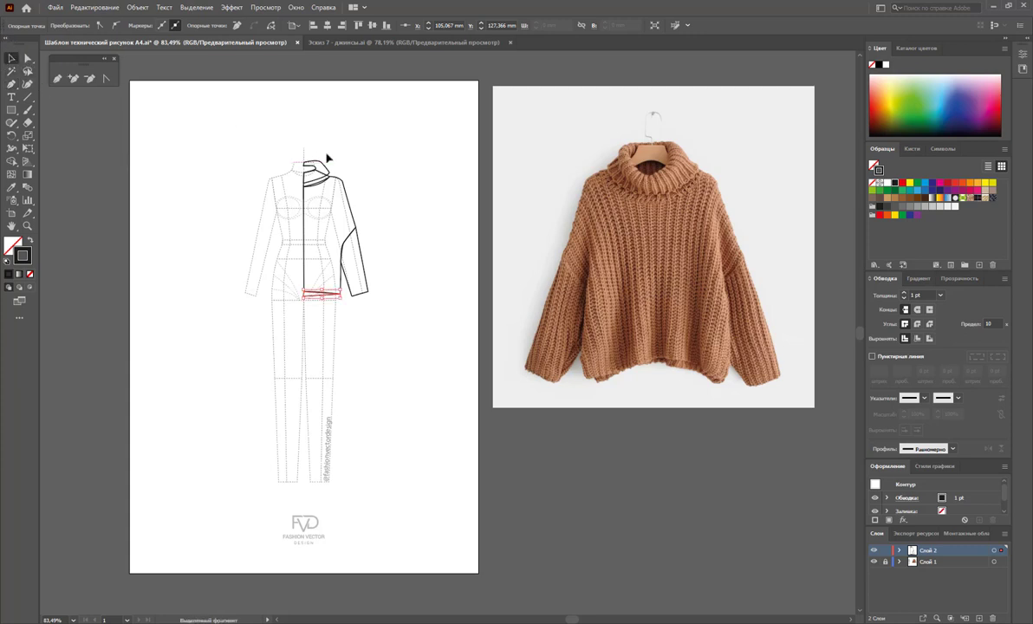
{"action": "left_click_drag", "start_coordinate": [396, 140], "coordinate": [330, 330]}
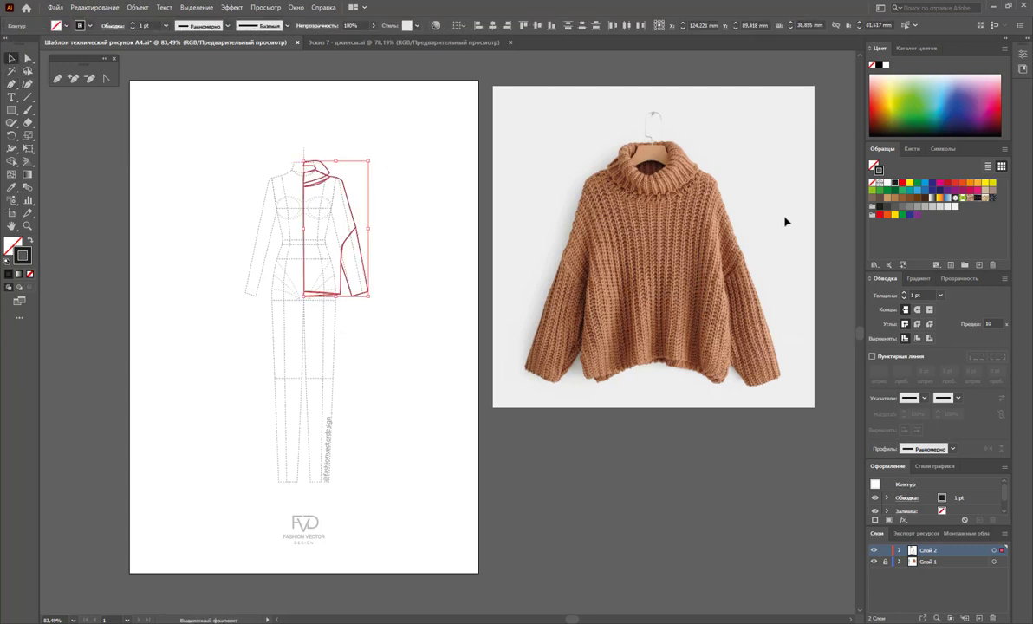
{"action": "left_click", "coordinate": [888, 184]}
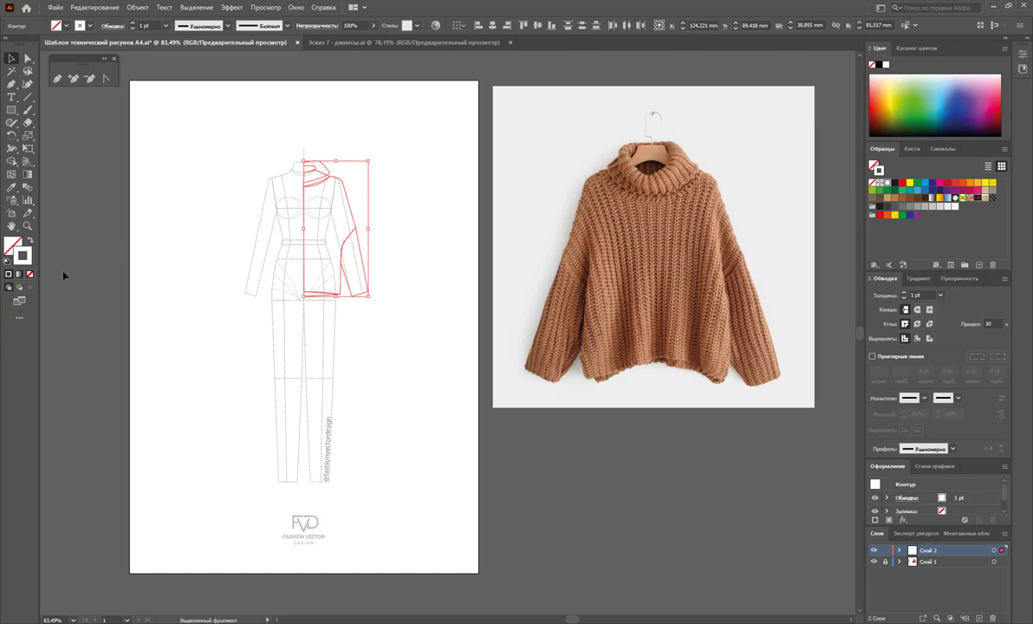
{"action": "left_click", "coordinate": [893, 183]}
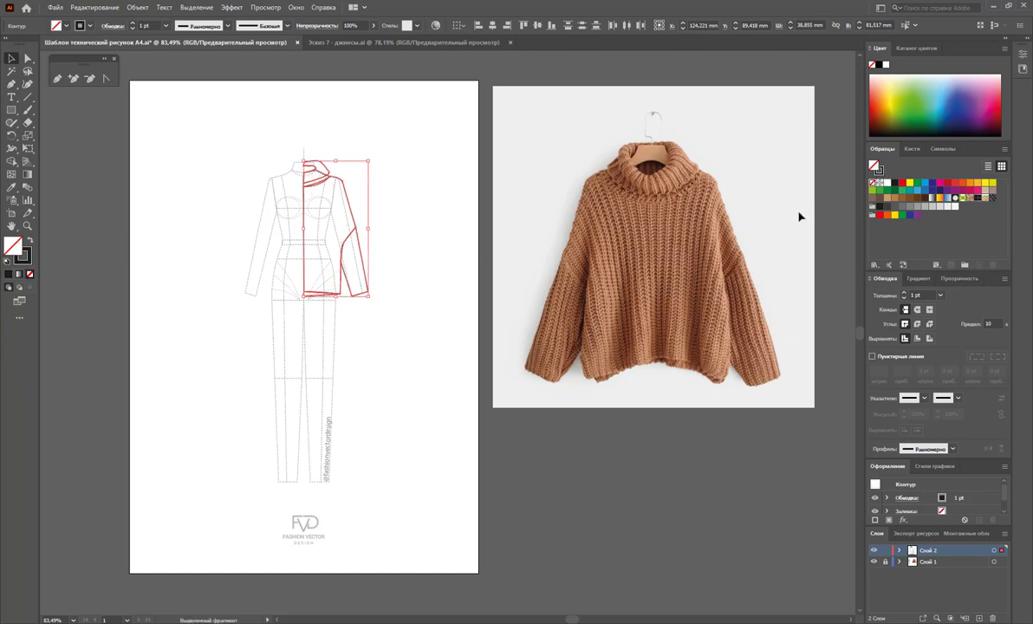
{"action": "left_click", "coordinate": [885, 185]}
{"action": "left_click", "coordinate": [383, 137]}
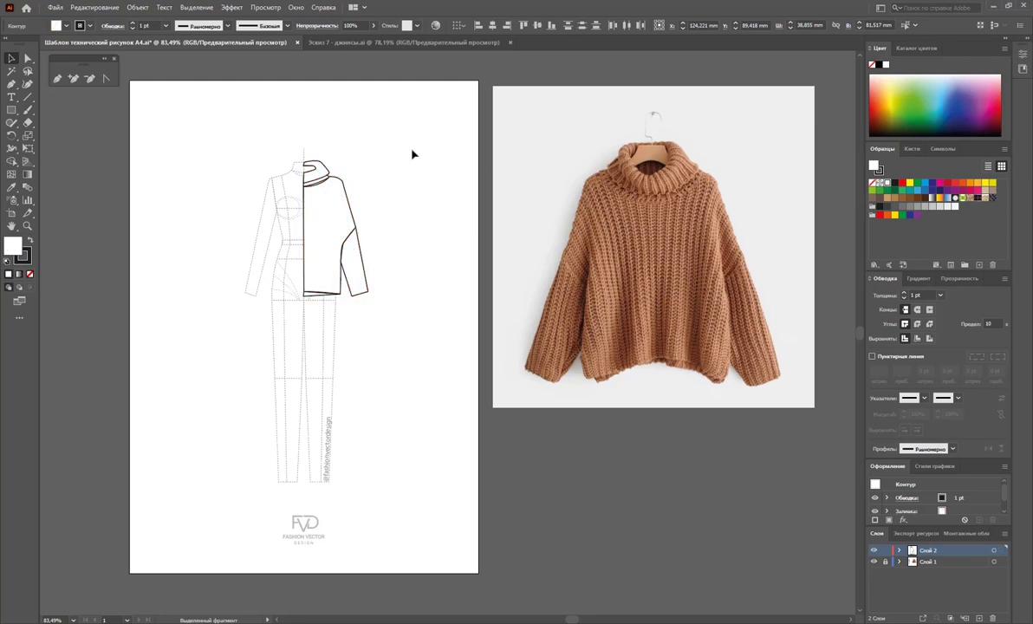
{"action": "left_click_drag", "start_coordinate": [404, 127], "coordinate": [299, 342]}
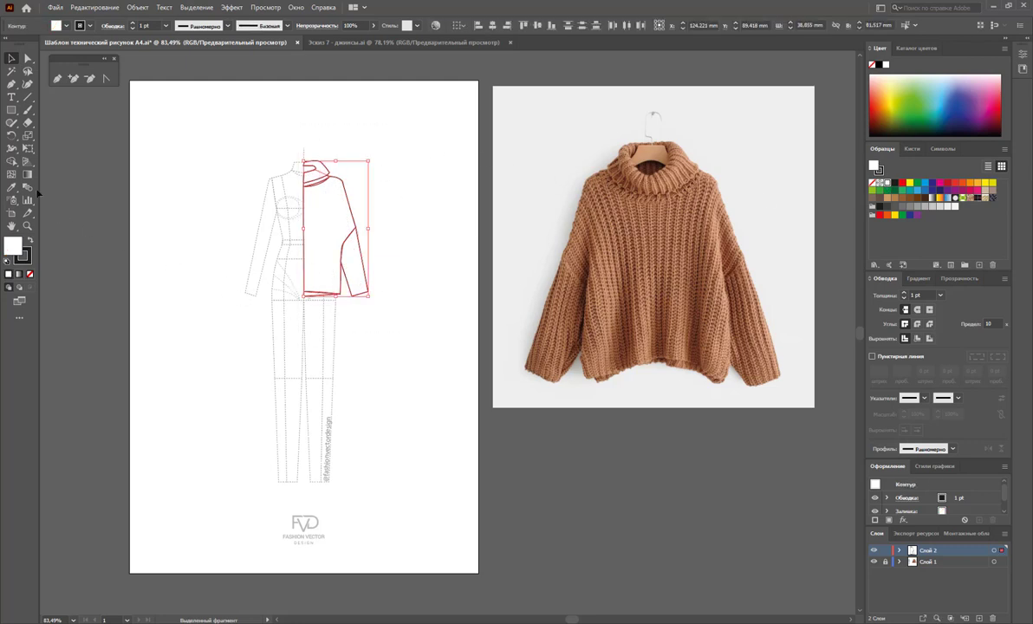
Reflect a copy of the sweater half to the left and select both halves
{"action": "left_click", "coordinate": [11, 136]}
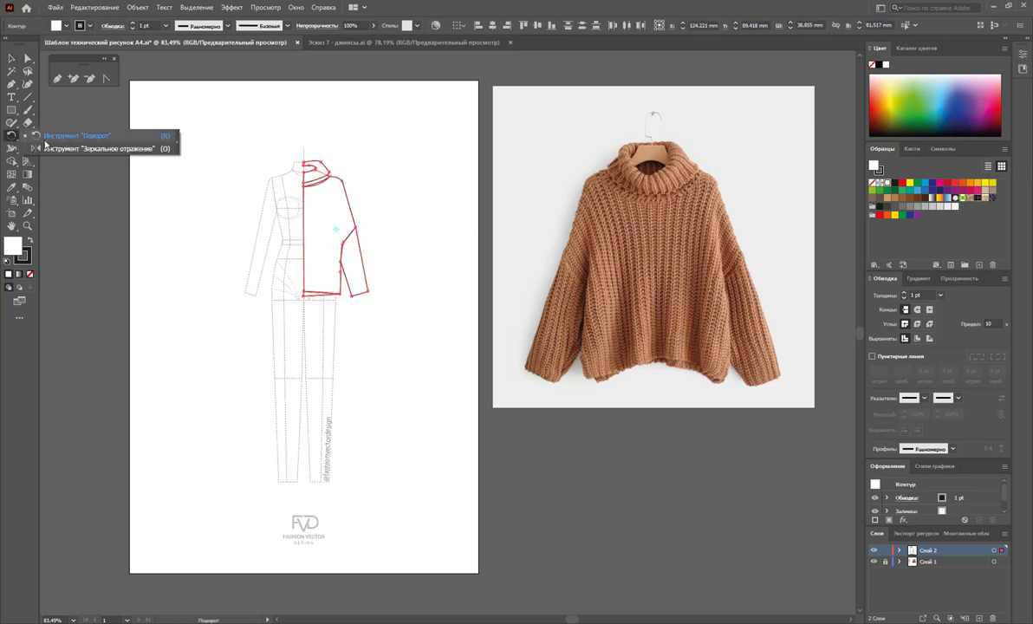
{"action": "left_click_drag", "start_coordinate": [11, 136], "coordinate": [69, 144]}
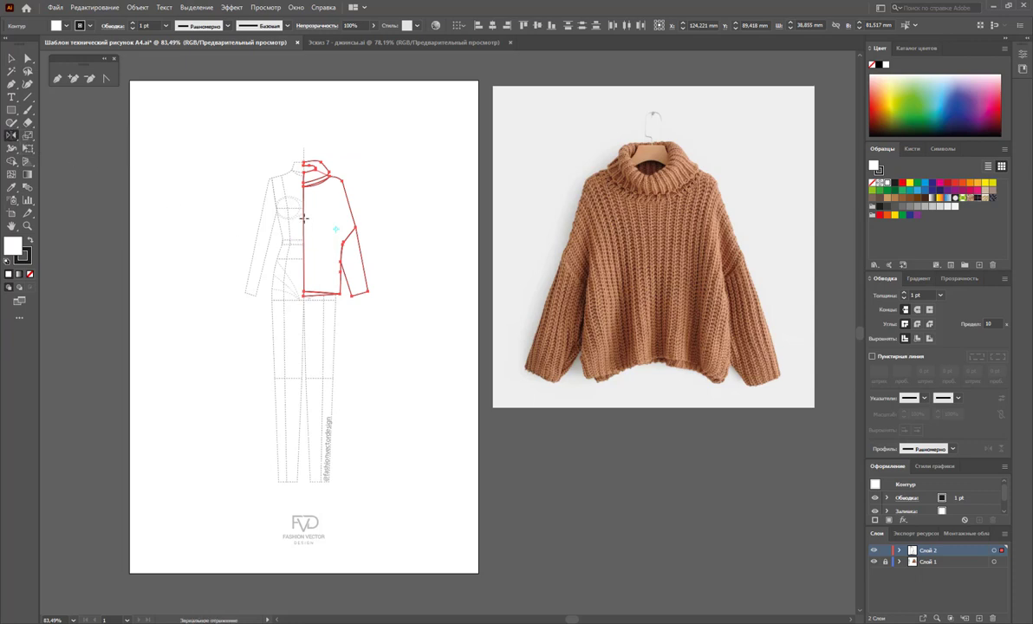
{"action": "left_click_drag", "start_coordinate": [308, 223], "coordinate": [232, 227]}
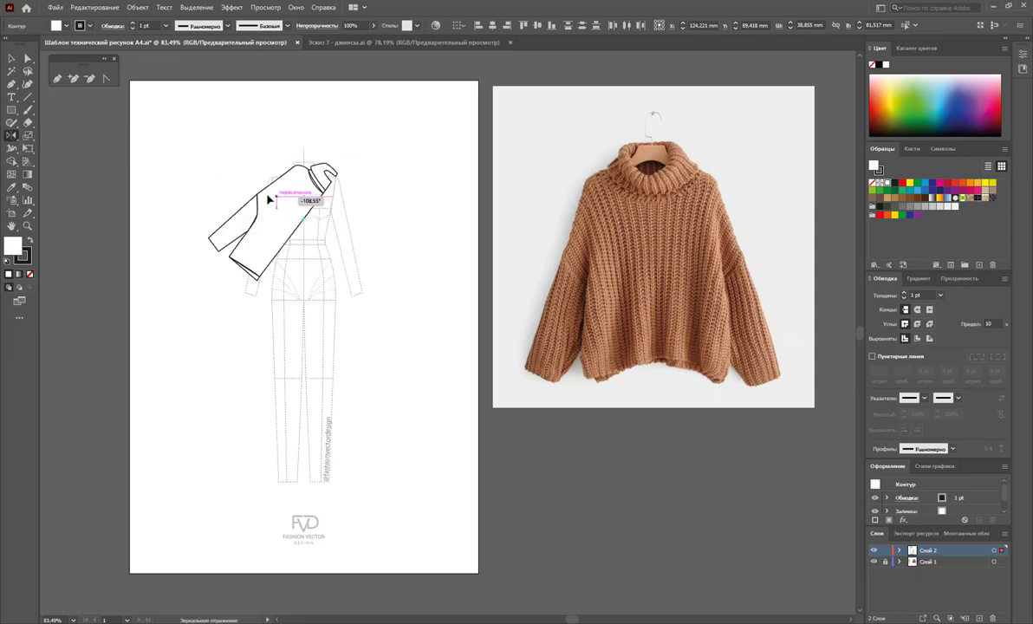
{"action": "left_click", "coordinate": [11, 58]}
{"action": "left_click", "coordinate": [370, 203]}
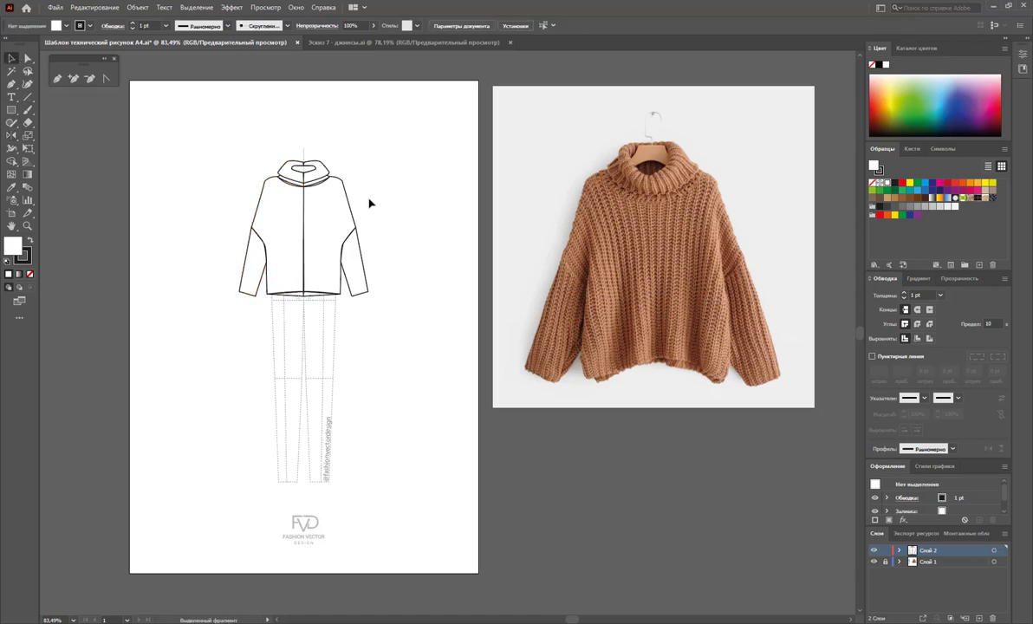
{"action": "left_click", "coordinate": [268, 201]}
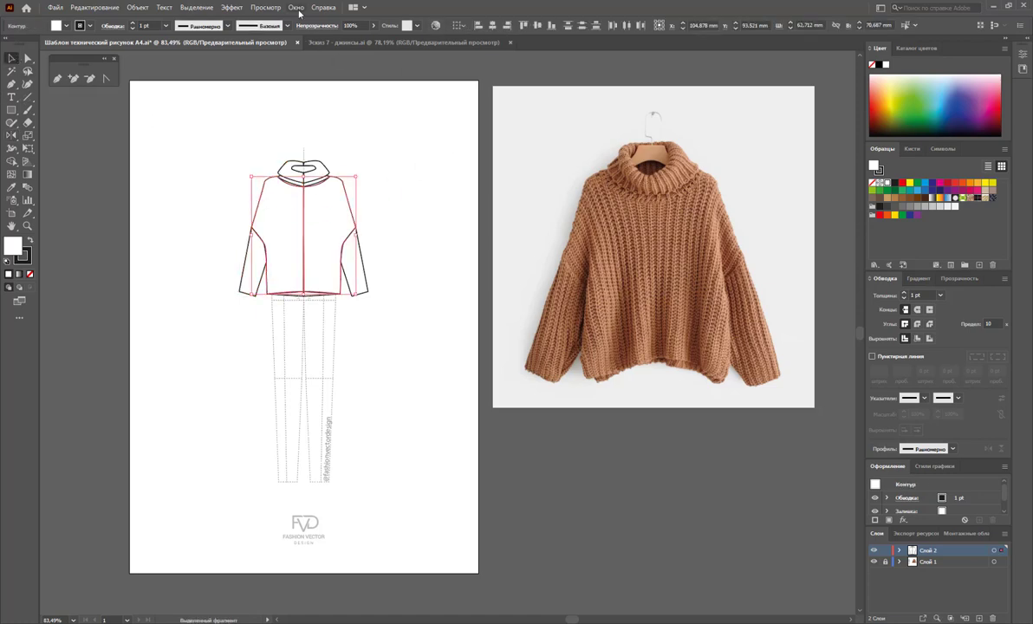
Combine both halves with Pathfinder Unite and reselect the merged sweater
{"action": "left_click", "coordinate": [299, 10]}
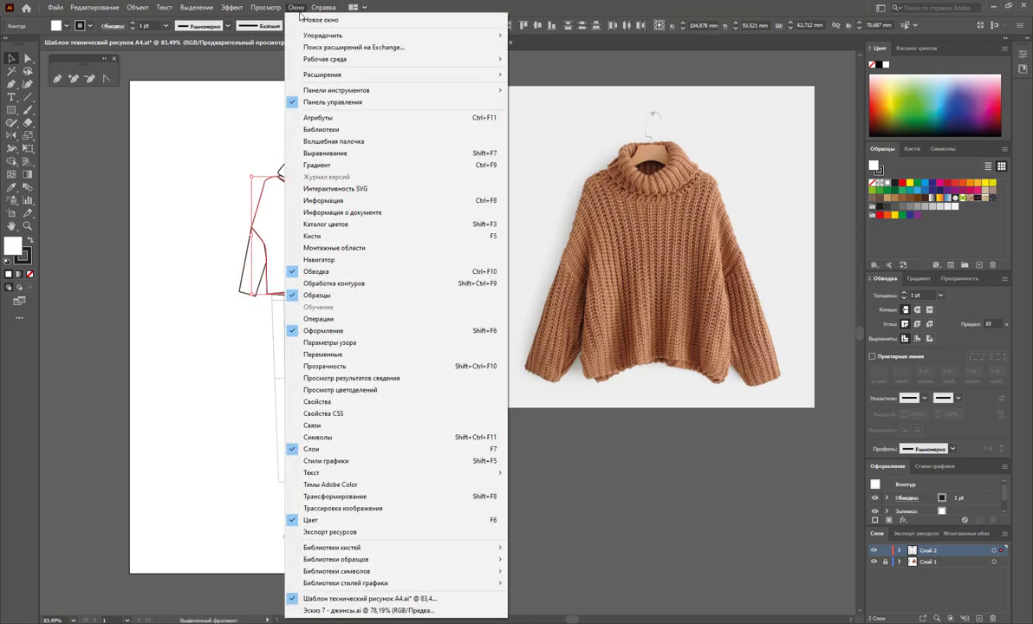
{"action": "left_click", "coordinate": [416, 284]}
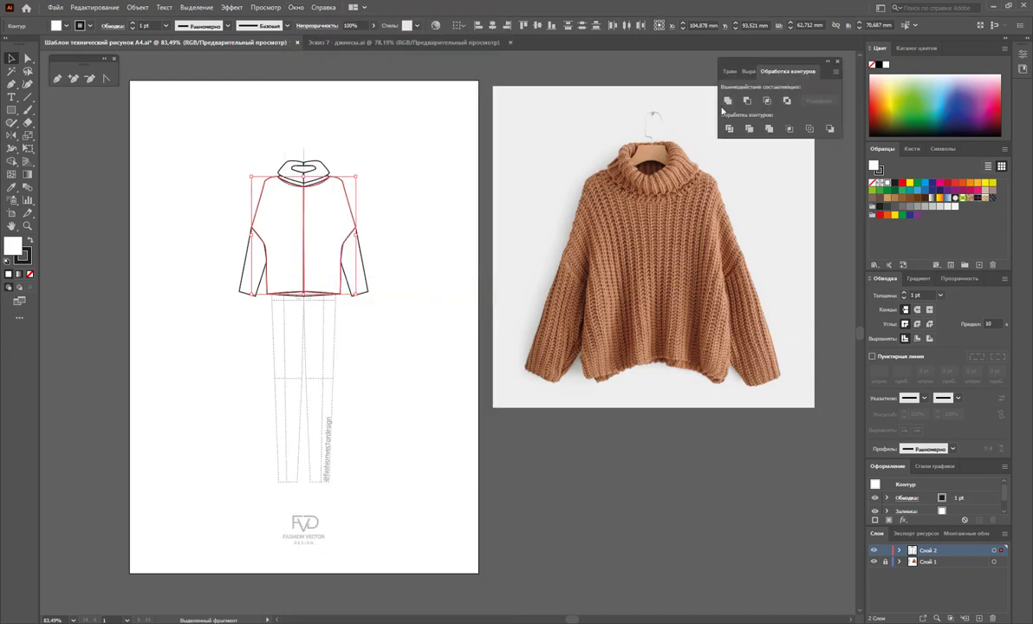
{"action": "left_click", "coordinate": [726, 103]}
{"action": "left_click", "coordinate": [407, 120]}
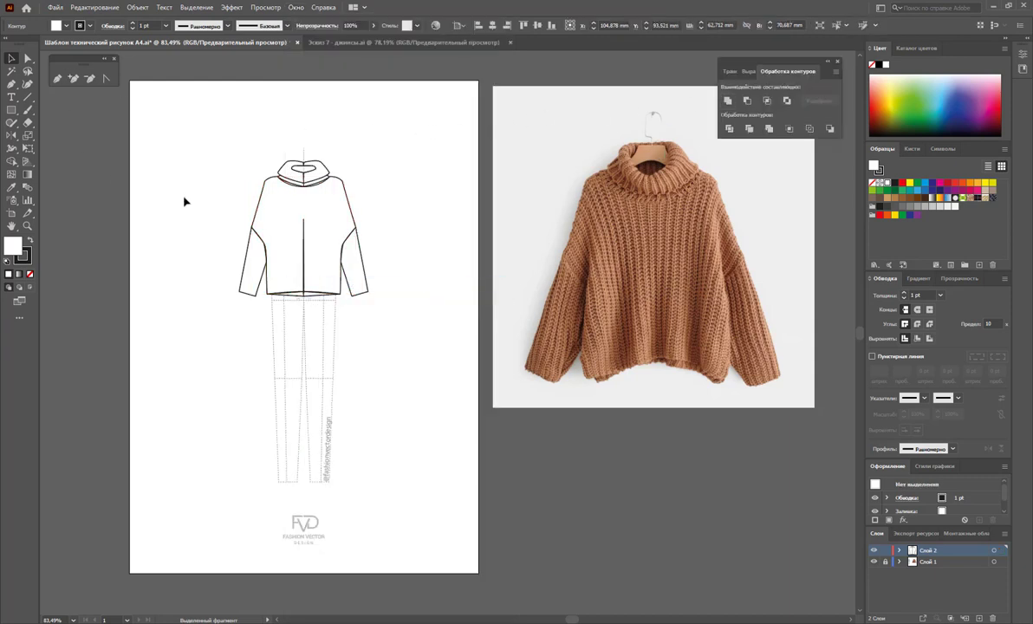
{"action": "left_click", "coordinate": [282, 213]}
Delete the leftover centre-line anchor and round the left shoulder corner and collar segment into curves
{"action": "left_click", "coordinate": [89, 80]}
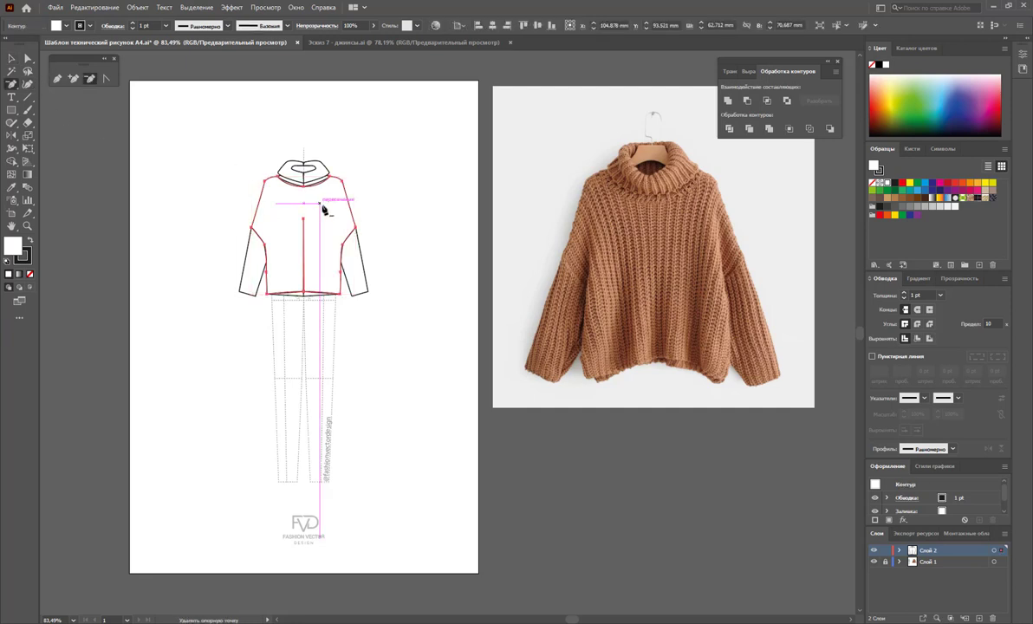
{"action": "left_click", "coordinate": [302, 232]}
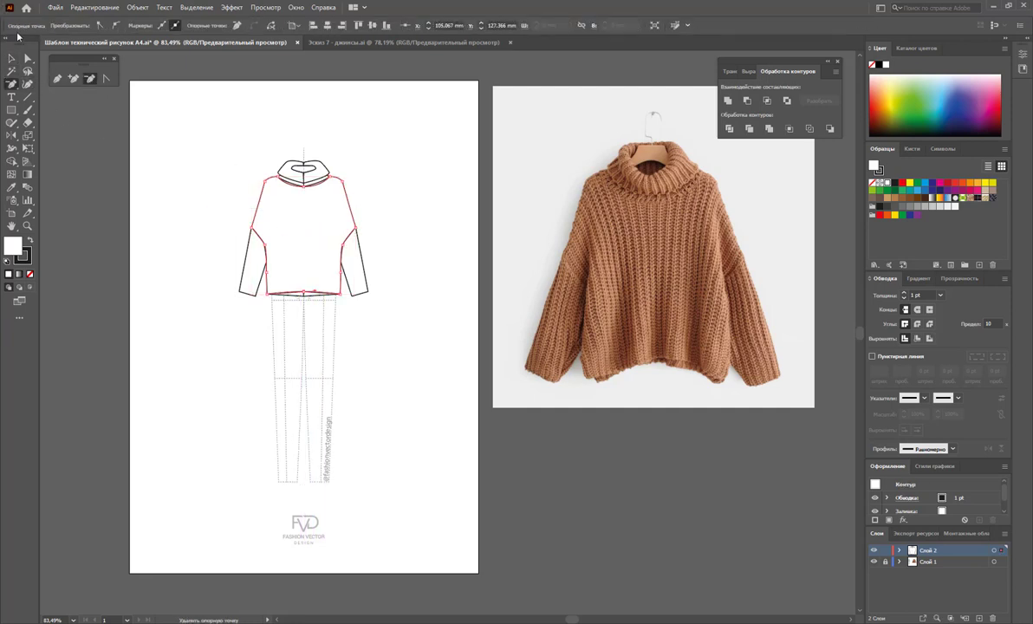
{"action": "left_click", "coordinate": [106, 78]}
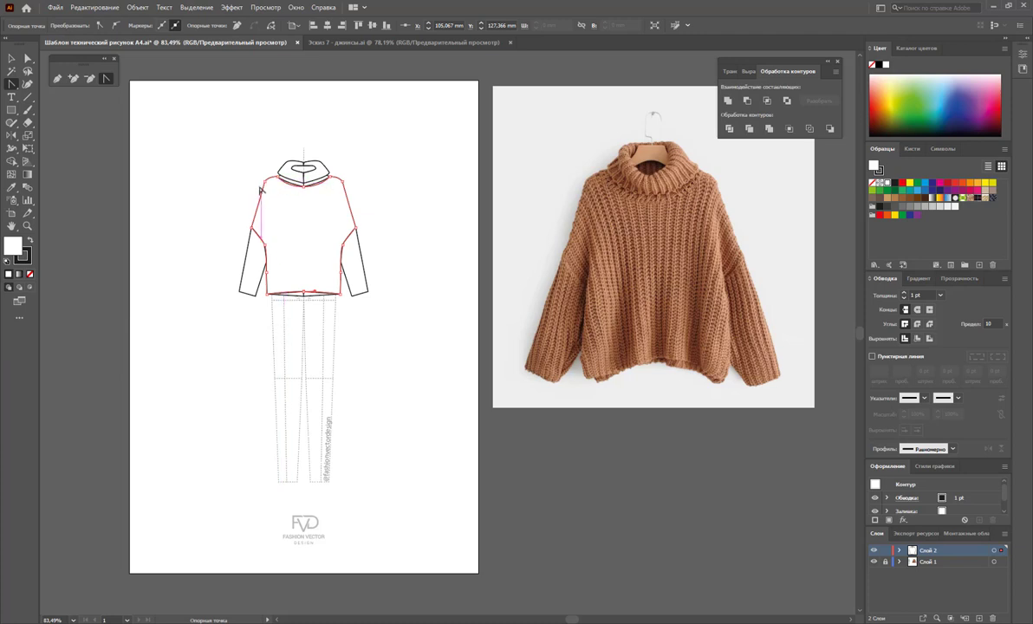
{"action": "left_click_drag", "start_coordinate": [253, 229], "coordinate": [254, 196]}
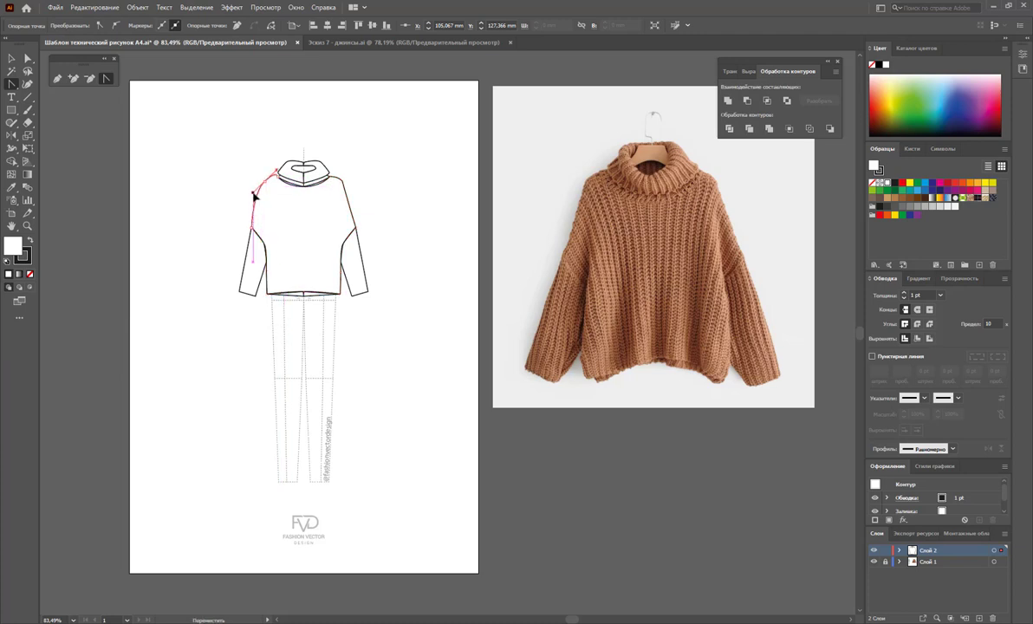
{"action": "left_click_drag", "start_coordinate": [254, 197], "coordinate": [249, 199]}
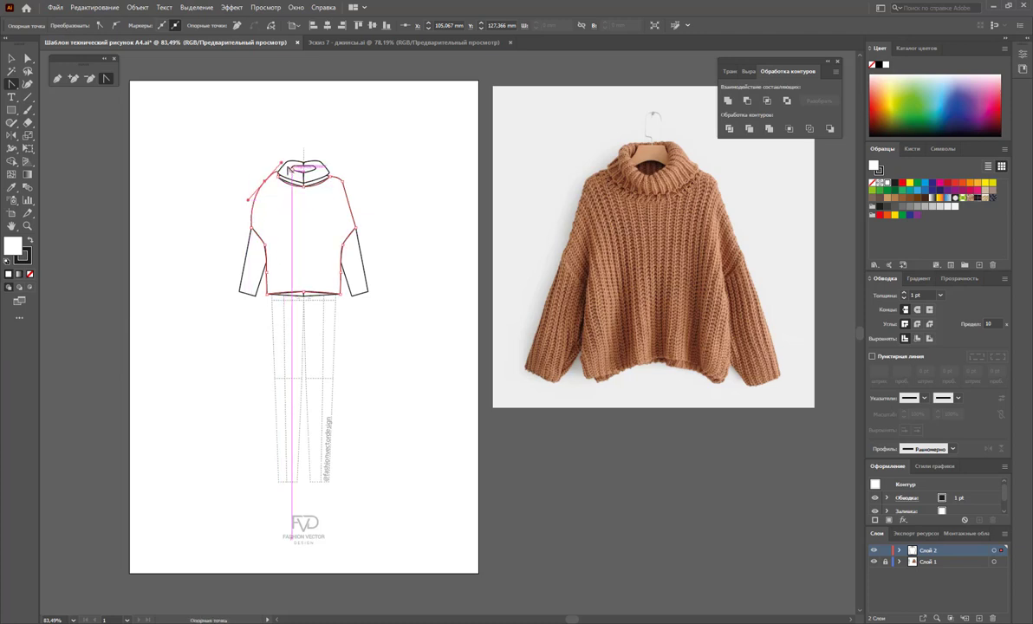
{"action": "left_click_drag", "start_coordinate": [289, 169], "coordinate": [269, 180]}
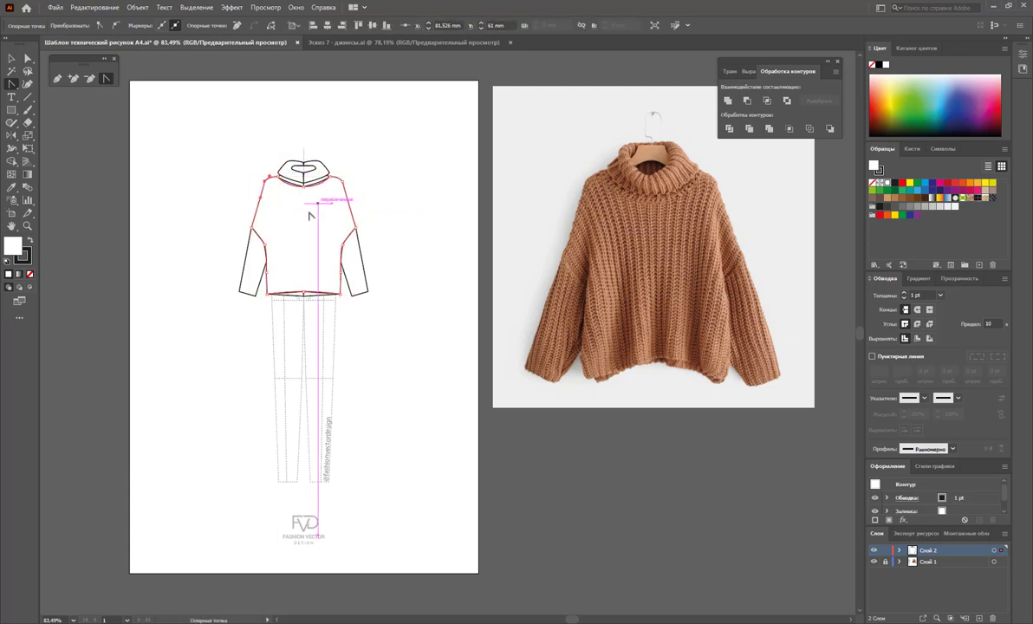
Drag the left and right shoulder lines into their new shape, then deselect
{"action": "left_click", "coordinate": [27, 58]}
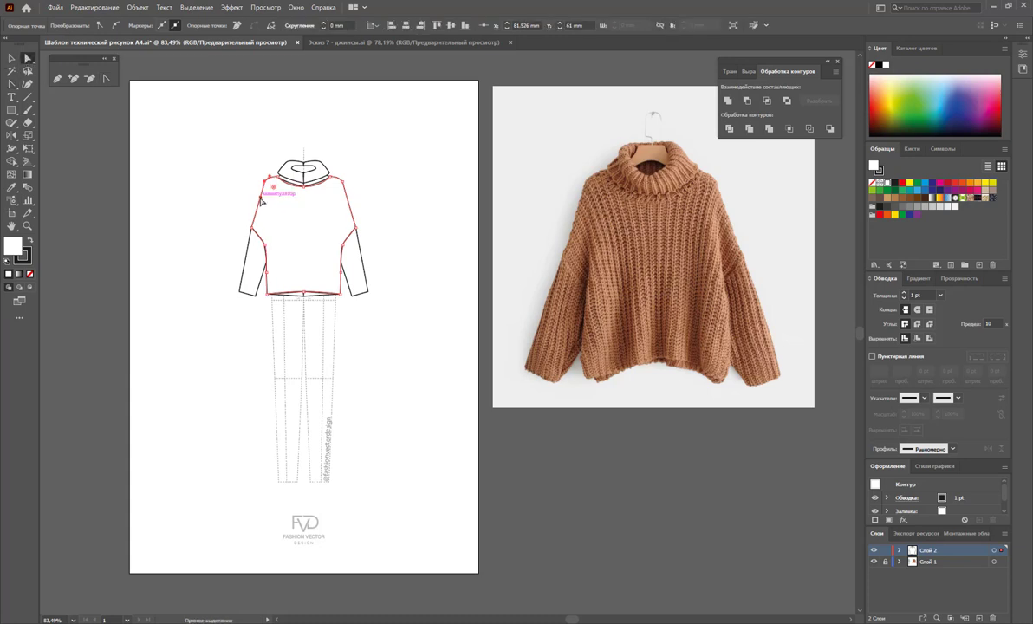
{"action": "left_click_drag", "start_coordinate": [261, 201], "coordinate": [254, 202]}
{"action": "left_click_drag", "start_coordinate": [347, 196], "coordinate": [351, 200]}
{"action": "left_click", "coordinate": [386, 271]}
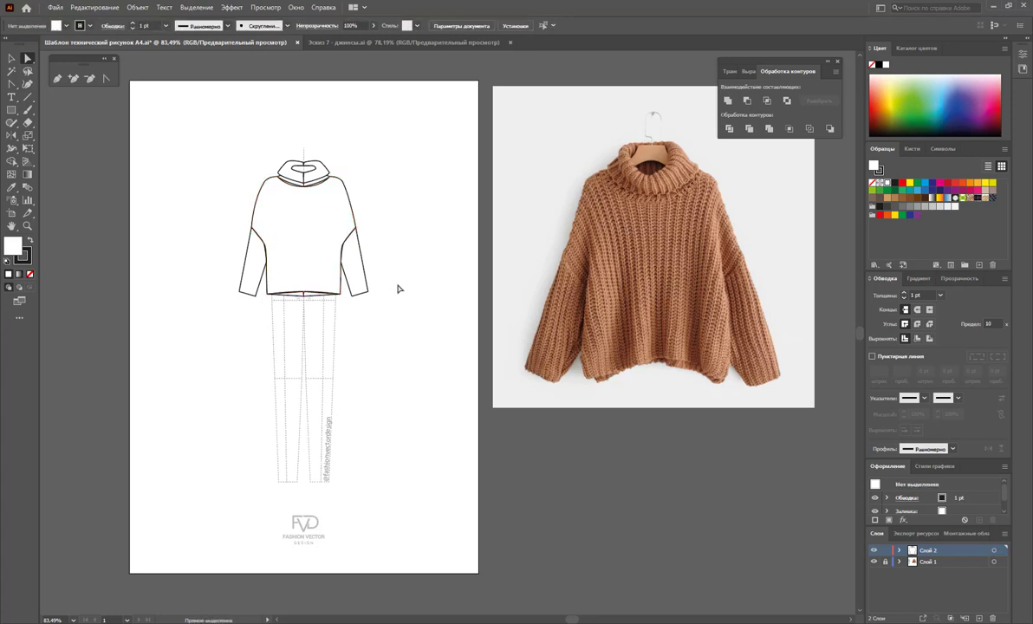
Pull the right body side's lower anchor inward and nudge the left sleeve anchor, undoing an unwanted widening
{"action": "left_click_drag", "start_coordinate": [353, 299], "coordinate": [342, 271]}
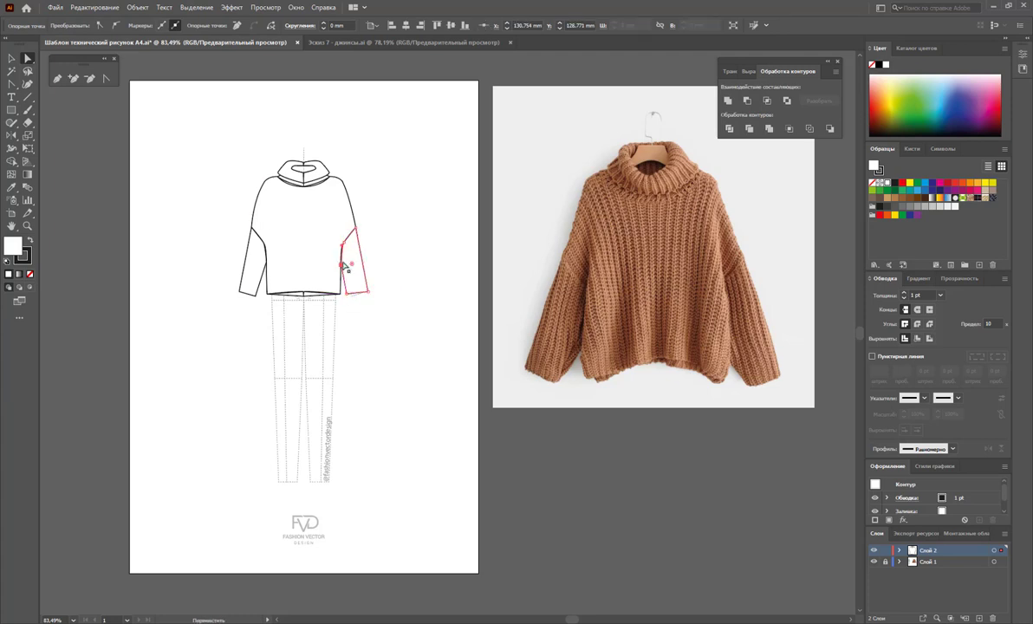
{"action": "left_click", "coordinate": [253, 260]}
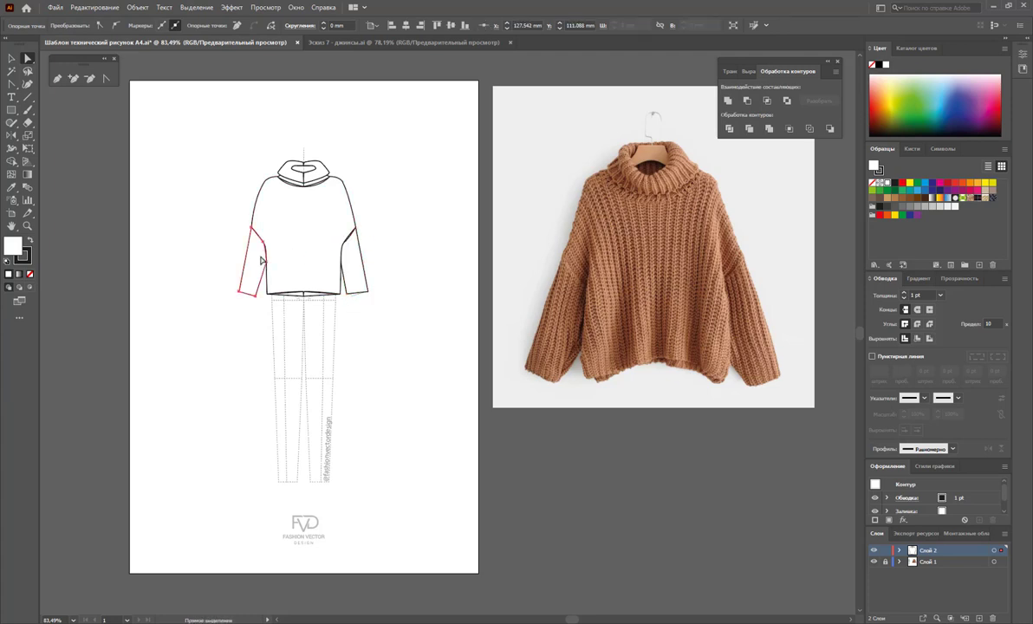
{"action": "left_click_drag", "start_coordinate": [267, 269], "coordinate": [269, 268]}
{"action": "left_click", "coordinate": [280, 281]}
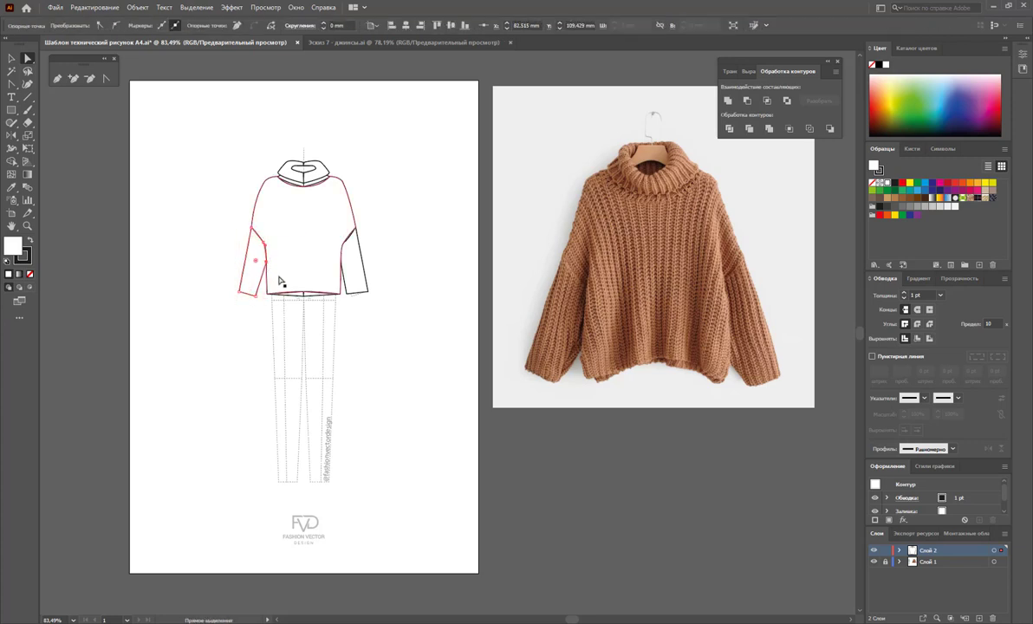
{"action": "left_click", "coordinate": [269, 249]}
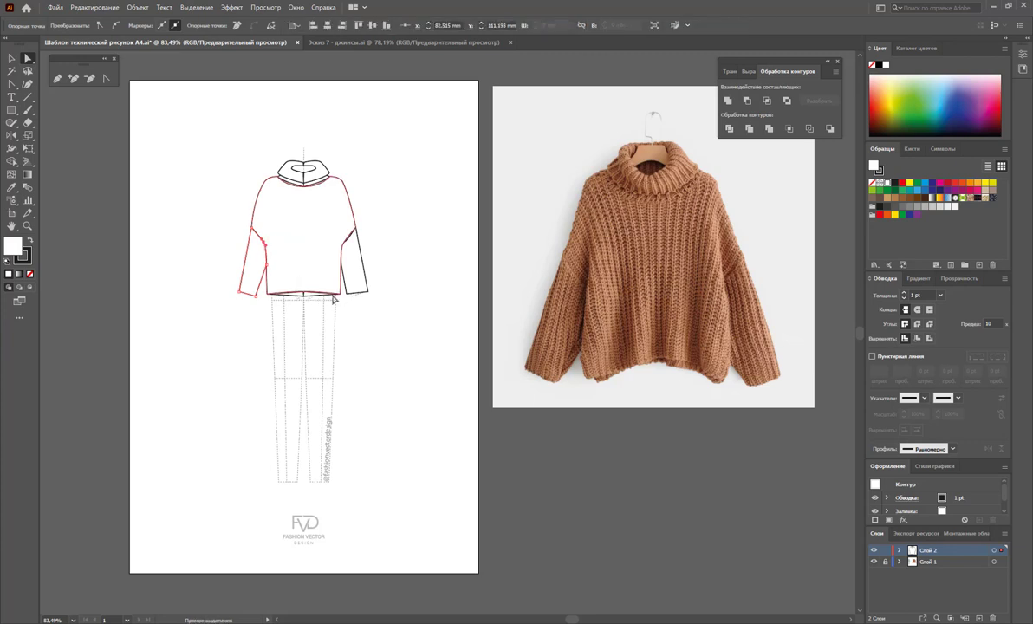
{"action": "left_click", "coordinate": [337, 295]}
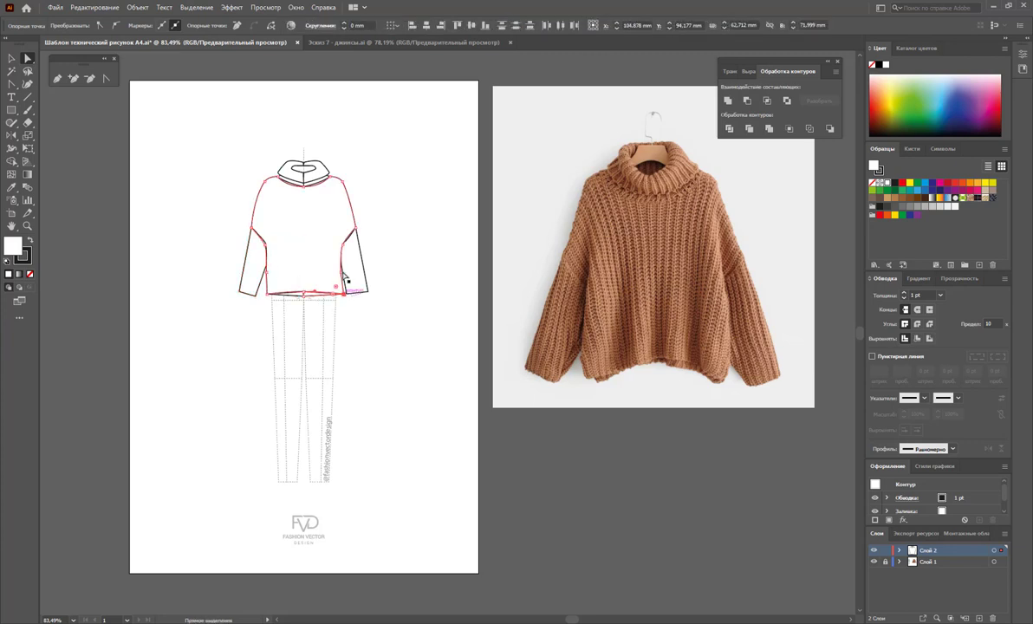
{"action": "left_click_drag", "start_coordinate": [345, 279], "coordinate": [366, 291]}
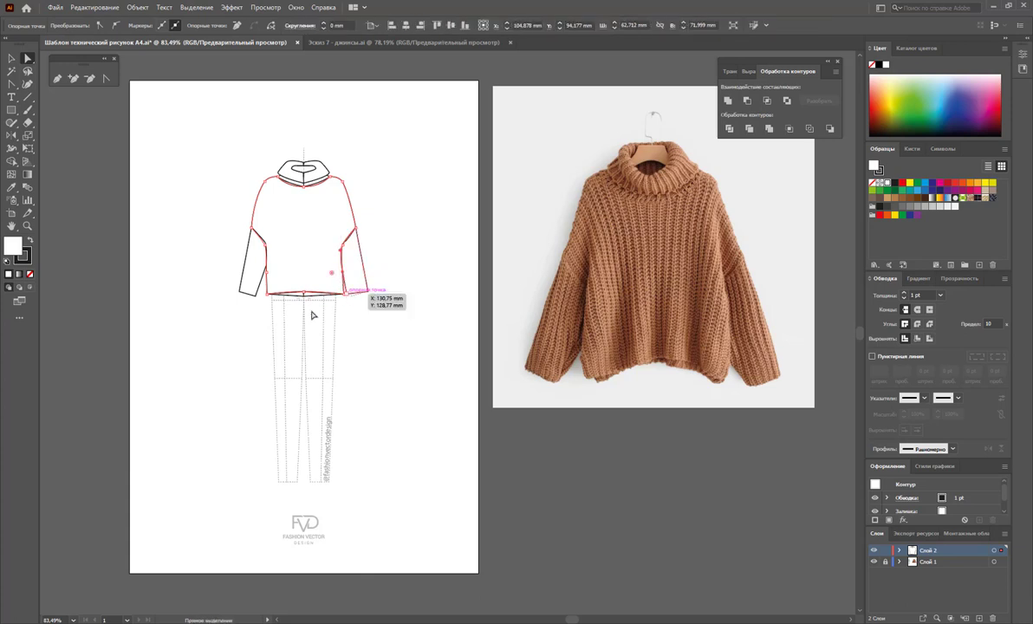
{"action": "key", "text": "ctrl+z"}
Inspect the lower-left anchors and hem path of the sweater outline
{"action": "mouse_move", "coordinate": [263, 290]}
{"action": "left_mouse_down"}
{"action": "mouse_move", "coordinate": [272, 308]}
{"action": "mouse_move", "coordinate": [263, 294]}
{"action": "left_mouse_up"}
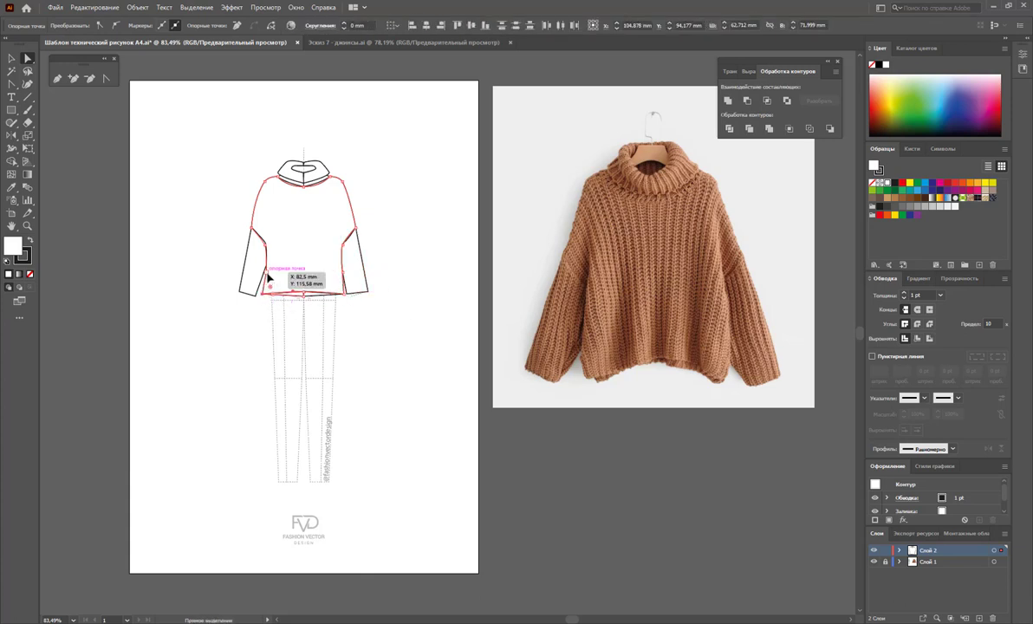
{"action": "left_click", "coordinate": [277, 297]}
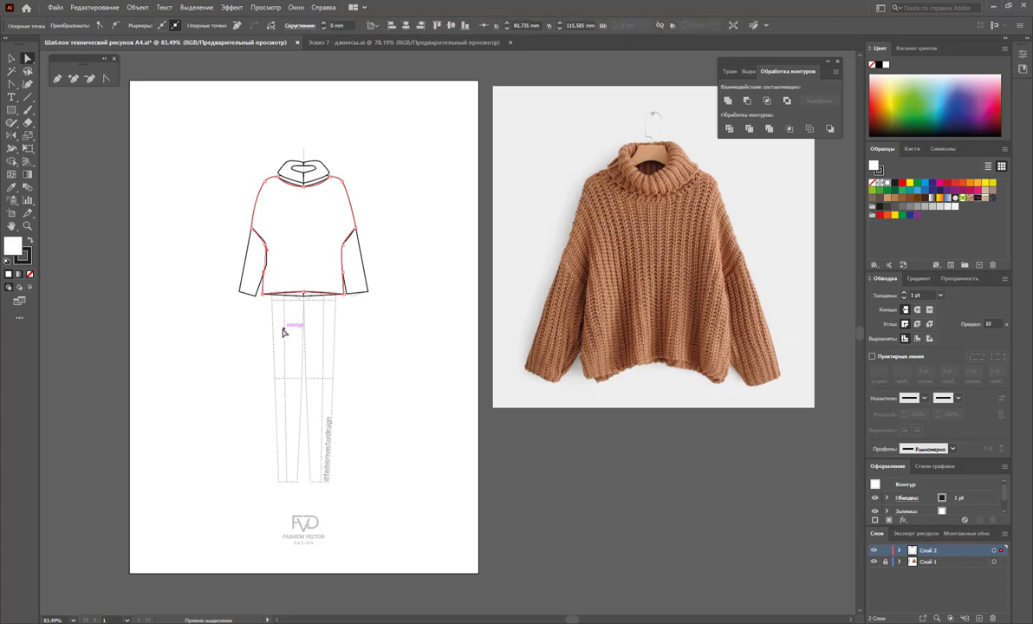
{"action": "left_click", "coordinate": [283, 331]}
{"action": "left_click", "coordinate": [300, 299]}
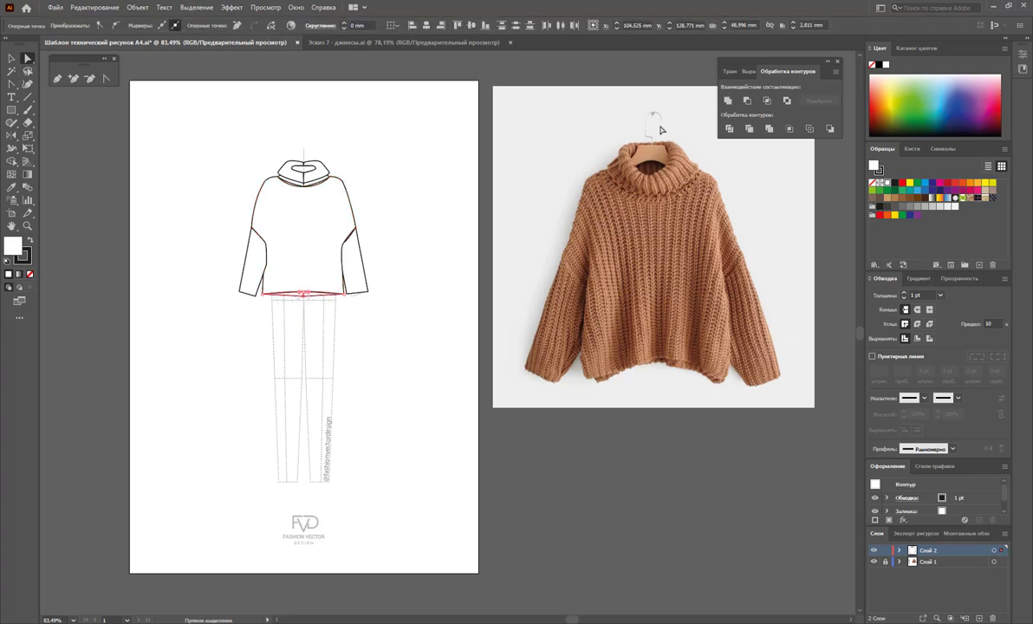
{"action": "left_click", "coordinate": [403, 290]}
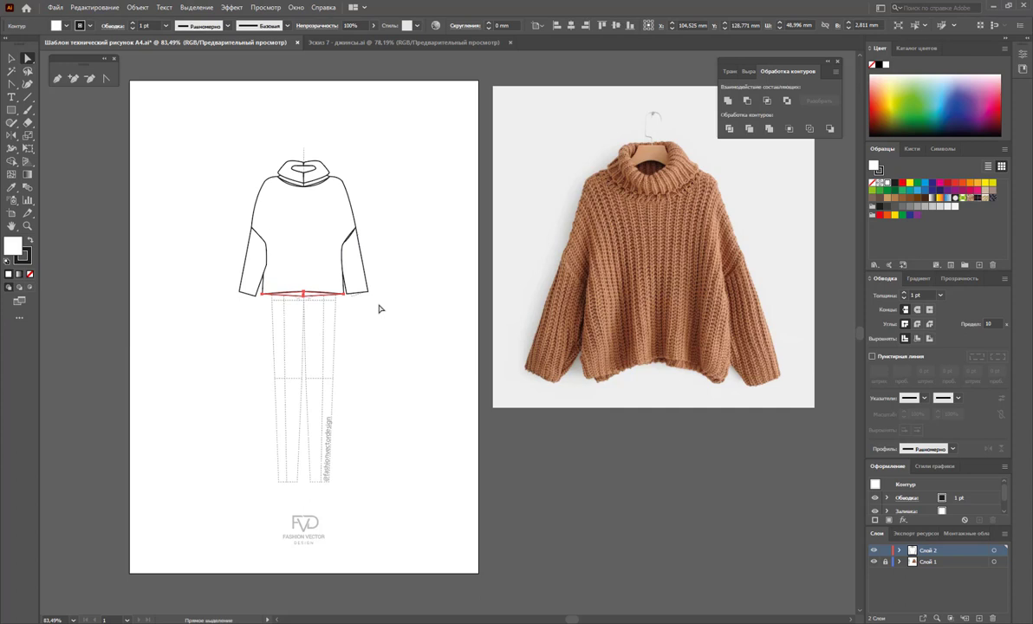
{"action": "left_click", "coordinate": [305, 299]}
{"action": "left_click", "coordinate": [340, 355]}
{"action": "left_click", "coordinate": [320, 294]}
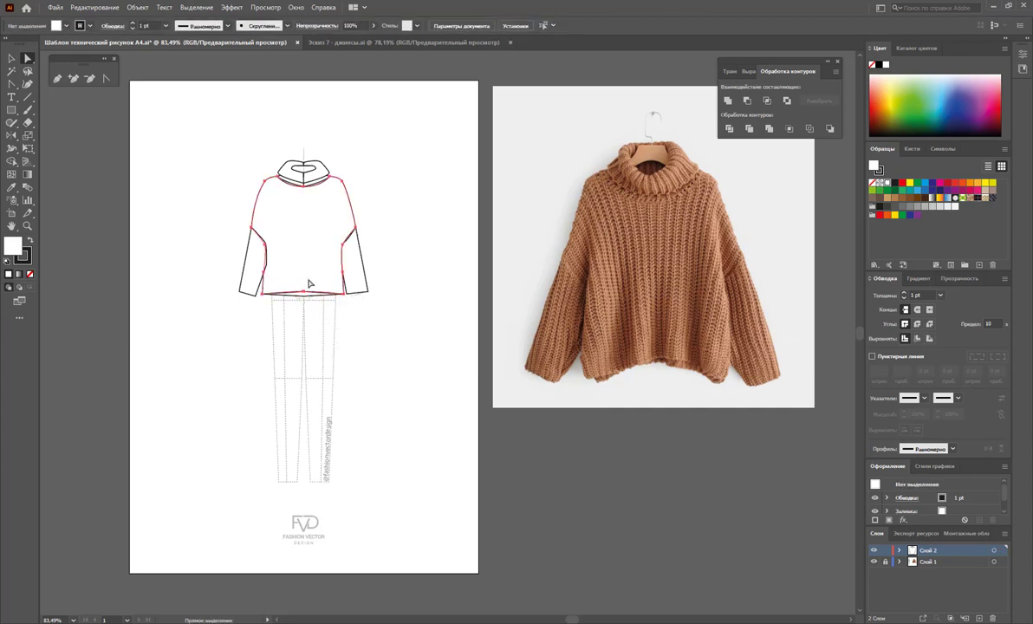
{"action": "left_click", "coordinate": [380, 336]}
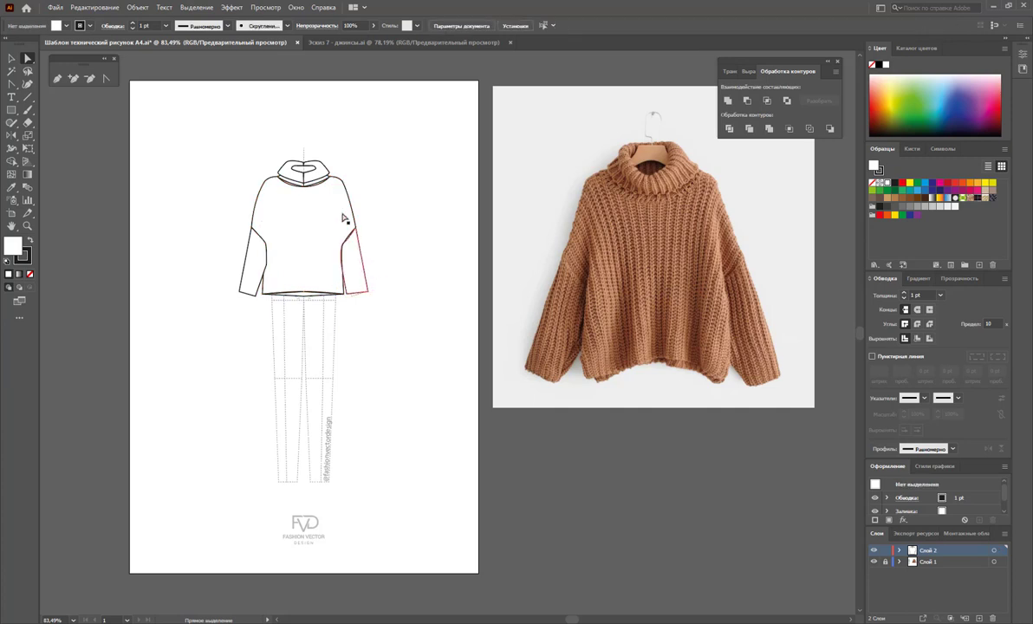
Unite the selected collar pieces with Pathfinder Unite and zoom in on the collar
{"action": "left_click", "coordinate": [12, 58]}
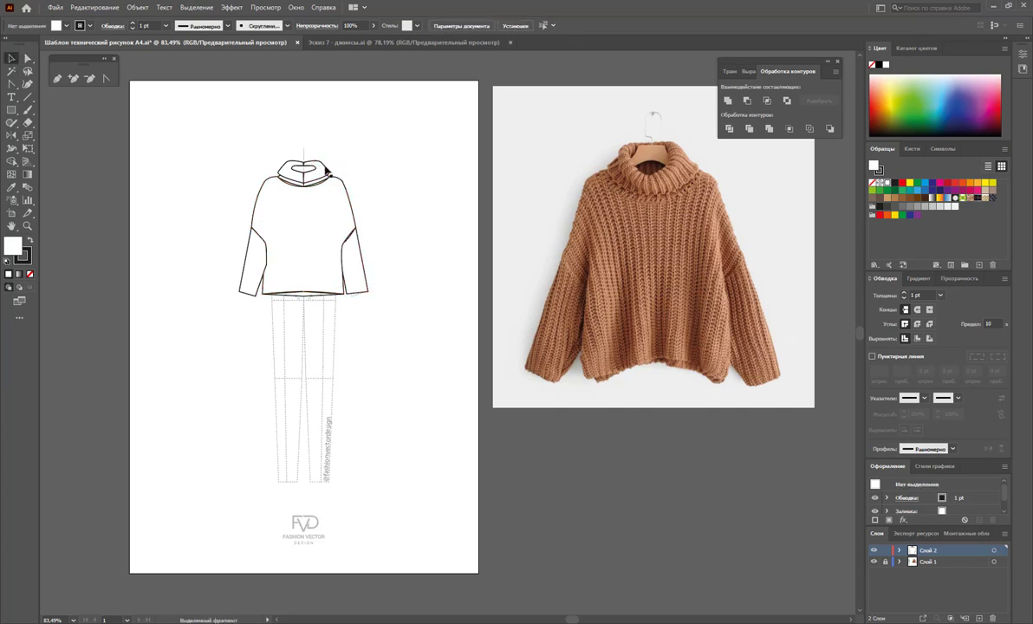
{"action": "left_click", "coordinate": [305, 167]}
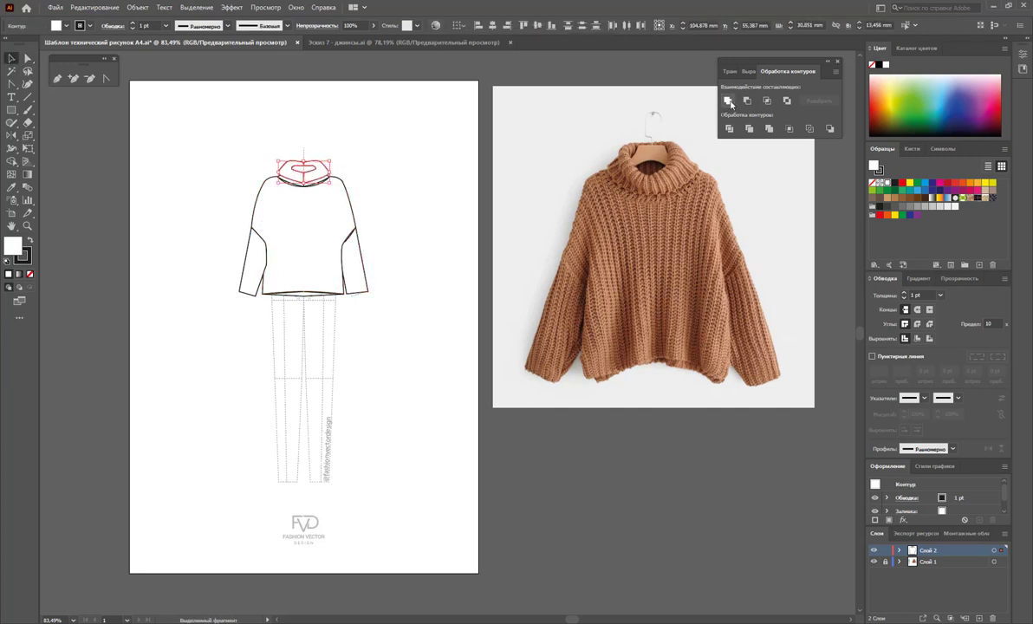
{"action": "left_click", "coordinate": [399, 170]}
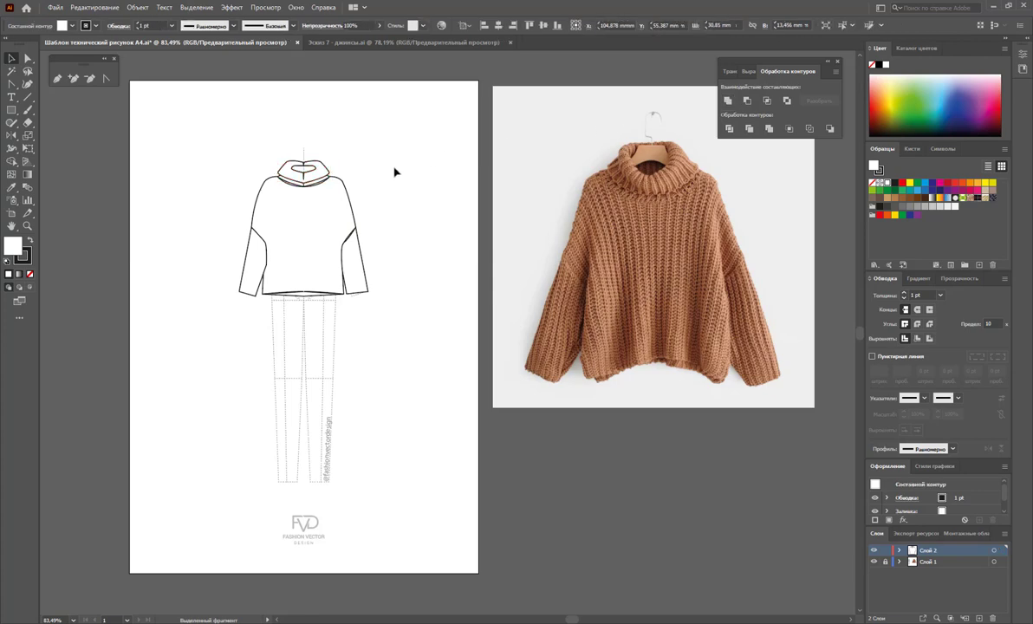
{"action": "left_click", "coordinate": [320, 183]}
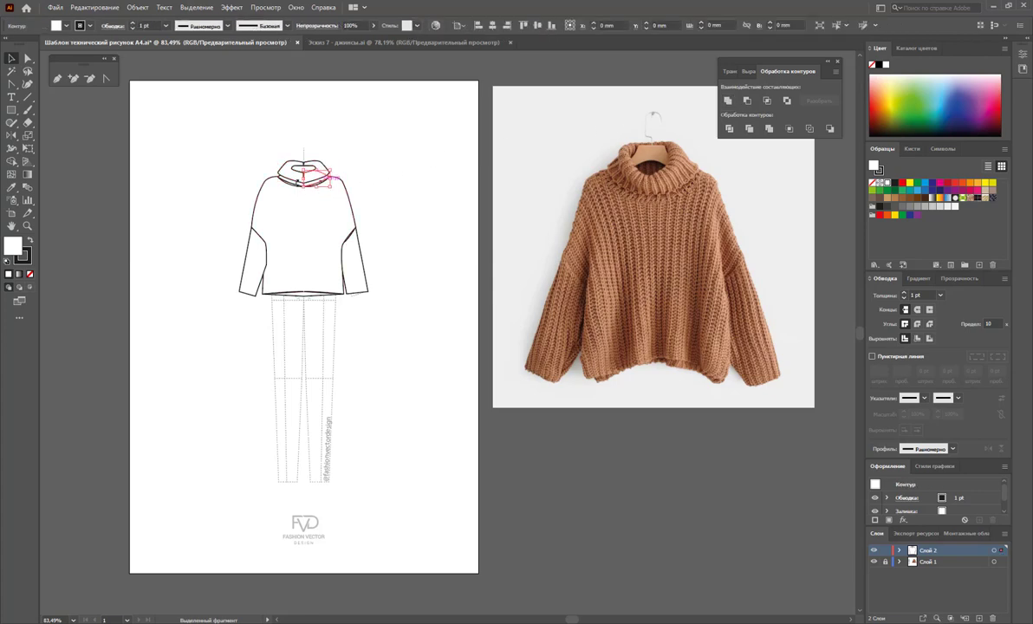
{"action": "left_click", "coordinate": [727, 101]}
{"action": "left_click", "coordinate": [446, 152]}
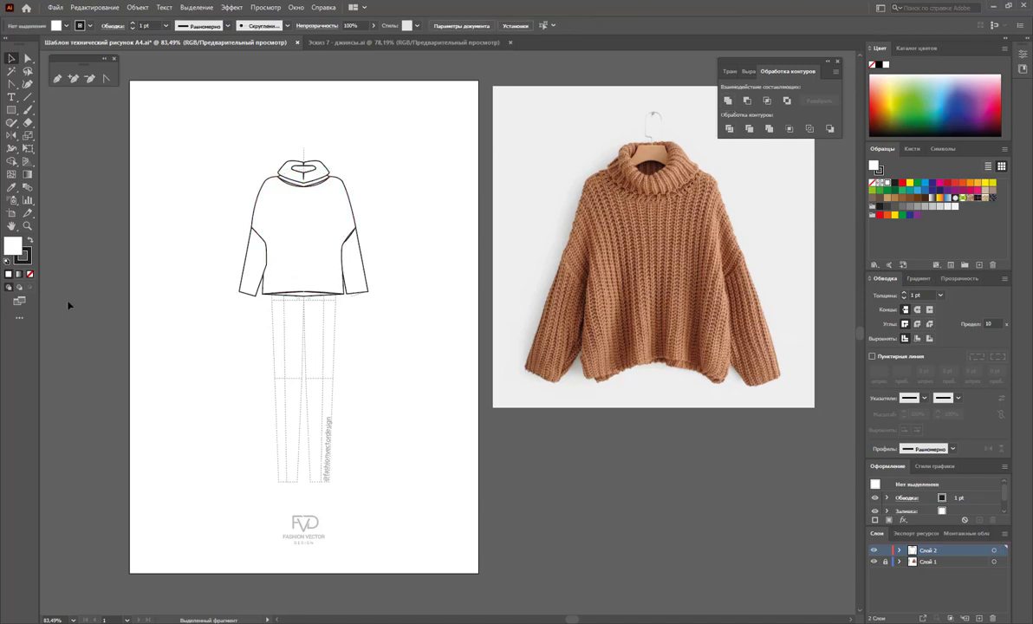
{"action": "mouse_move", "coordinate": [305, 187]}
{"action": "left_mouse_down"}
{"action": "mouse_move", "coordinate": [493, 327]}
{"action": "mouse_move", "coordinate": [573, 363]}
{"action": "left_mouse_up"}
Delete the V-notch and top-centre anchors from the collar path
{"action": "left_click", "coordinate": [353, 241]}
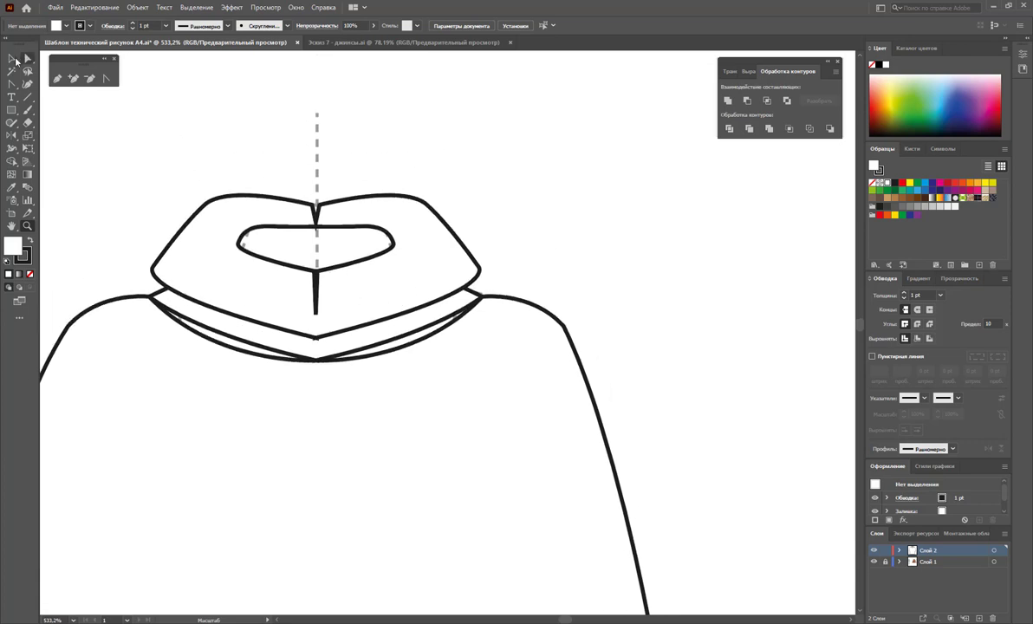
{"action": "left_click", "coordinate": [345, 219]}
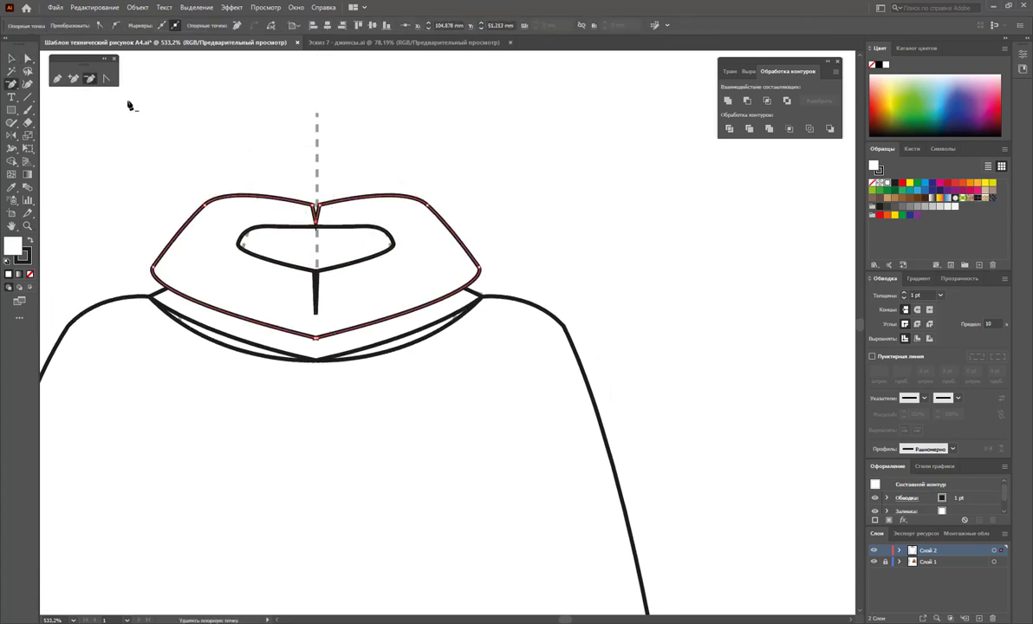
{"action": "left_click", "coordinate": [317, 221]}
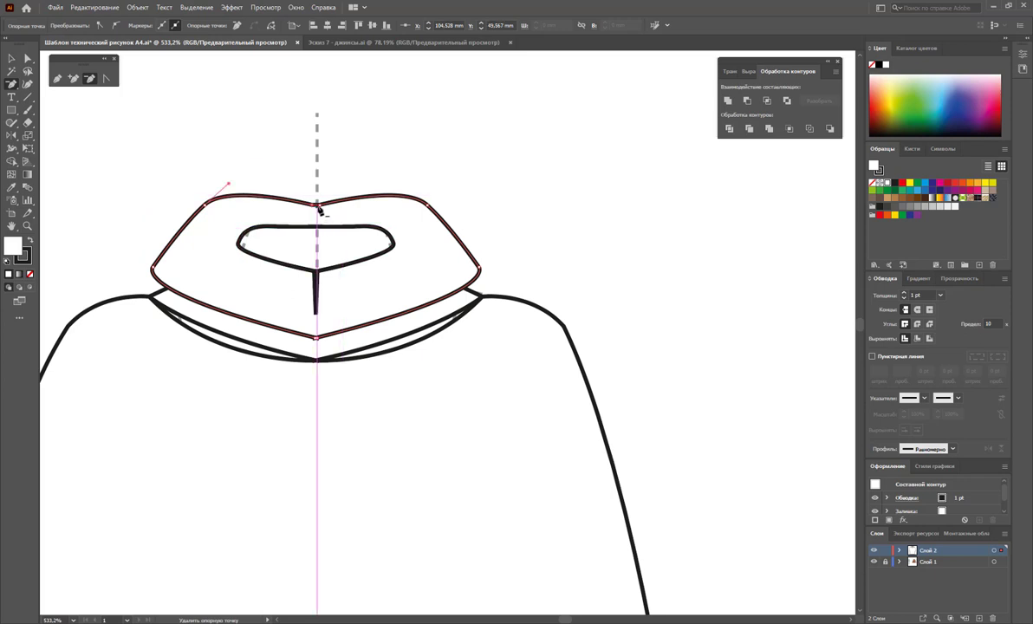
{"action": "left_click", "coordinate": [317, 207]}
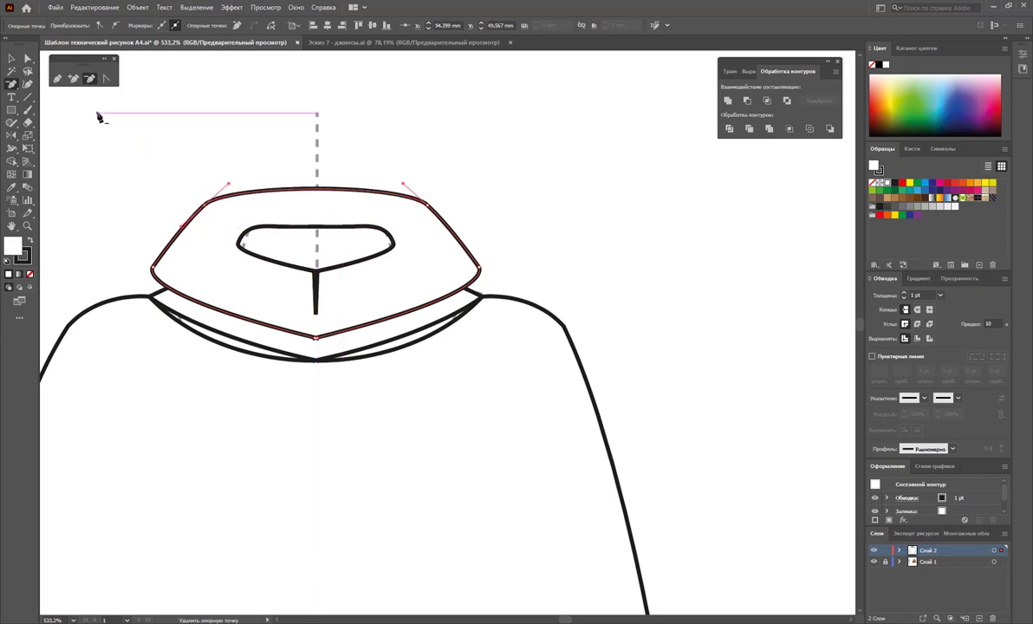
Reshape the collar's top curve on the left and right sides
{"action": "left_click", "coordinate": [27, 58]}
{"action": "left_click", "coordinate": [204, 205]}
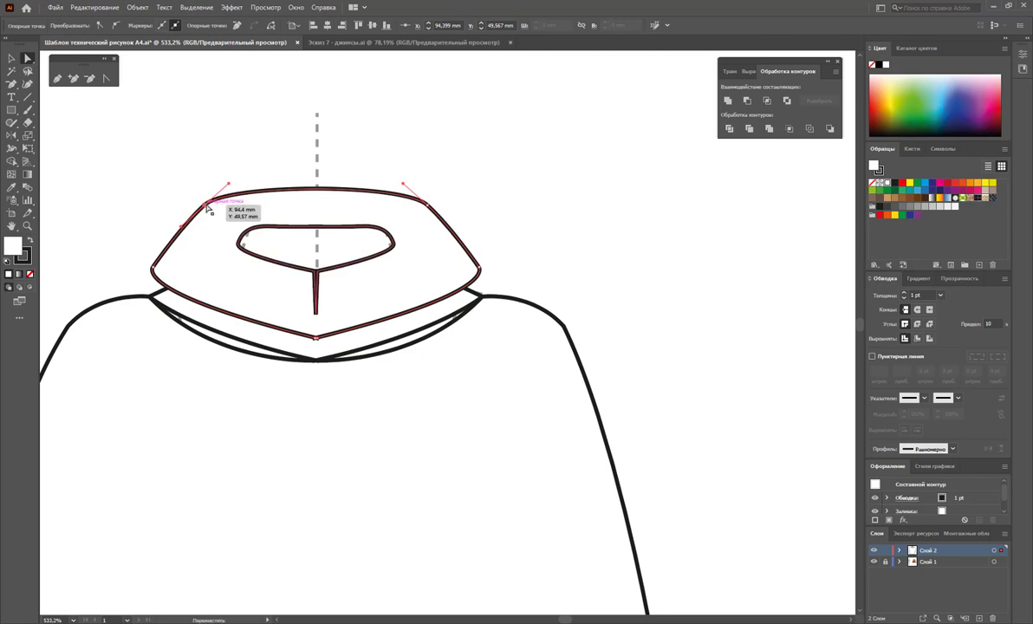
{"action": "left_click", "coordinate": [206, 206]}
{"action": "left_click_drag", "start_coordinate": [228, 184], "coordinate": [254, 190]}
{"action": "left_click", "coordinate": [426, 205]}
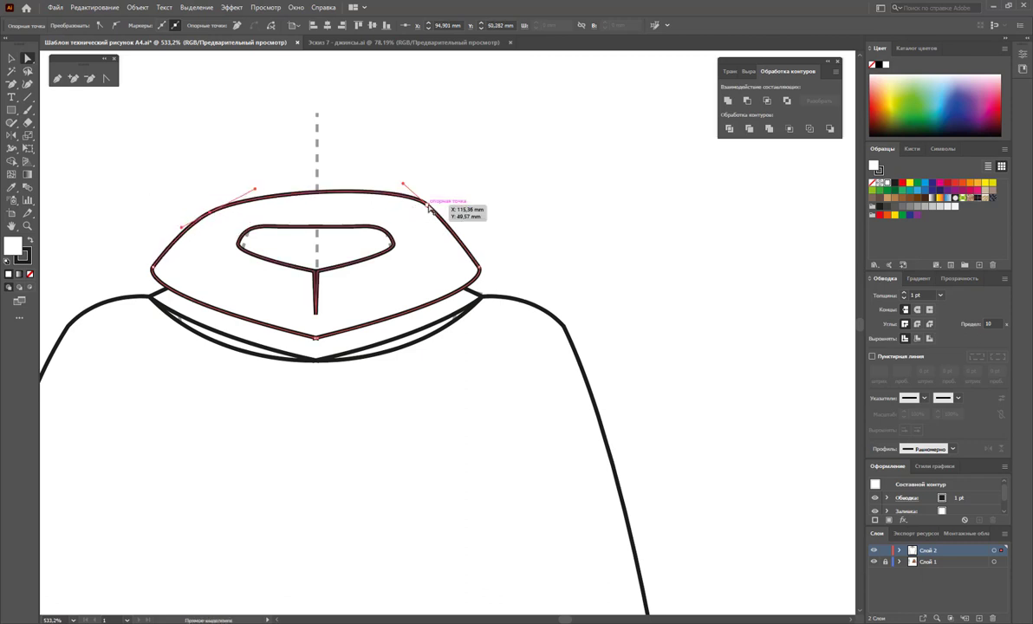
{"action": "left_click_drag", "start_coordinate": [402, 186], "coordinate": [392, 191]}
Remove the stem and bottom anchor of the inner loop and round out the slot's right end
{"action": "left_click", "coordinate": [316, 313]}
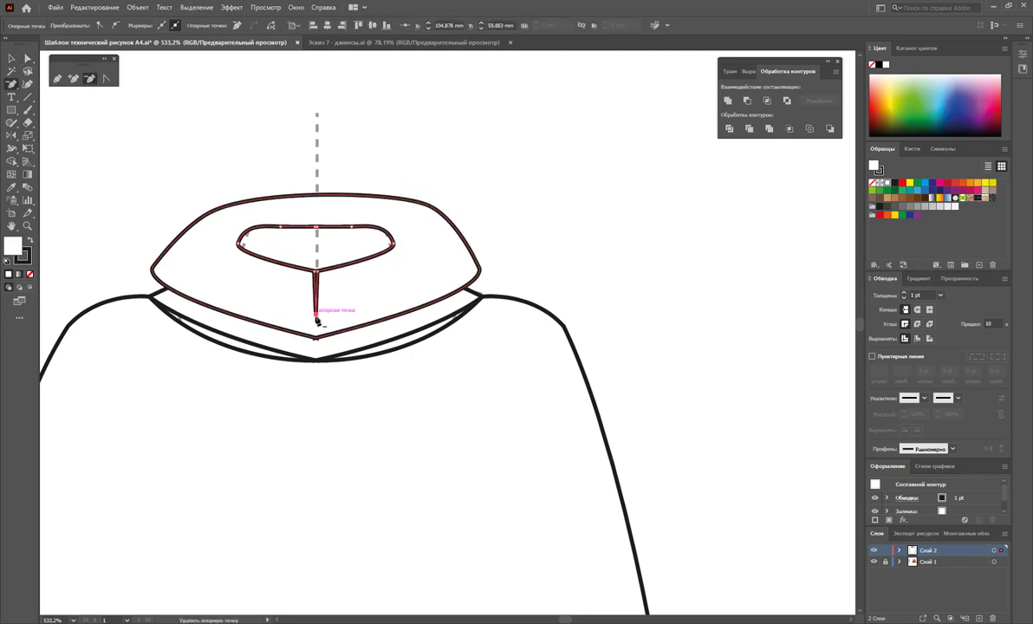
{"action": "left_click", "coordinate": [316, 312]}
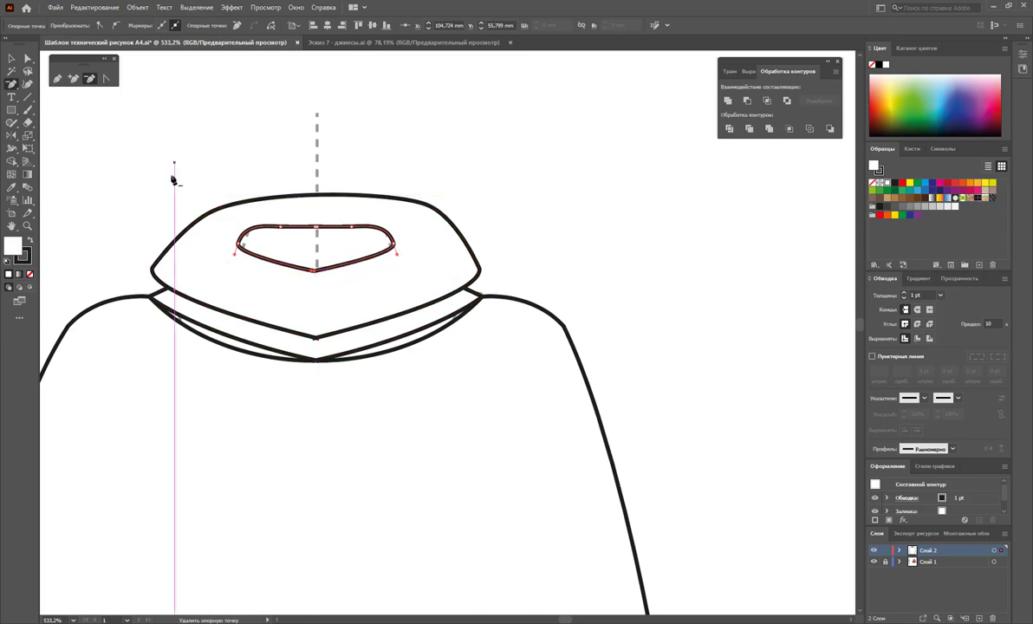
{"action": "left_click", "coordinate": [316, 273]}
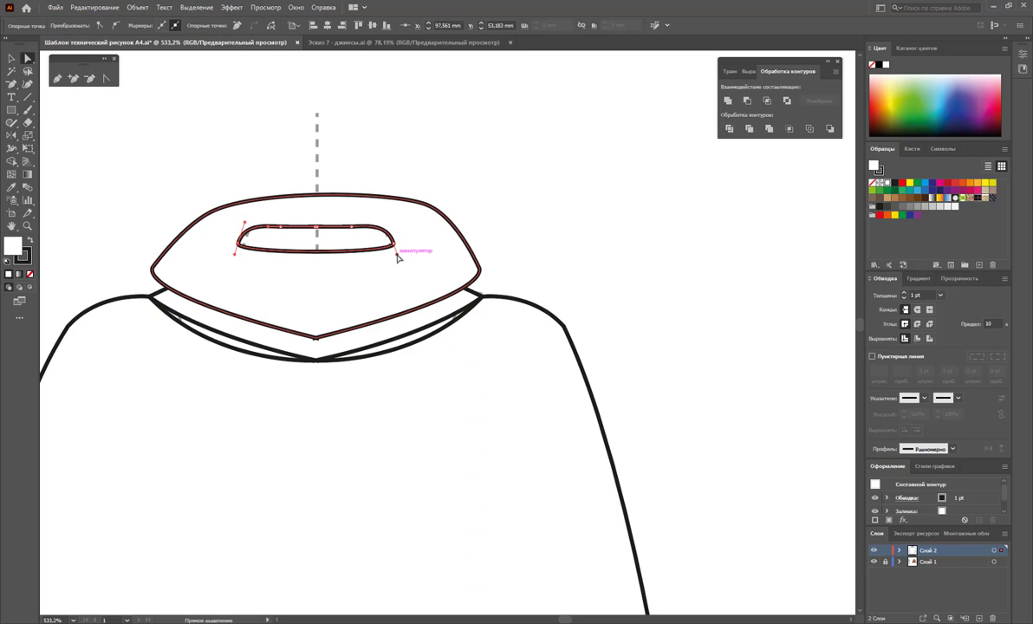
{"action": "left_click_drag", "start_coordinate": [397, 254], "coordinate": [319, 316]}
Nudge the collar band's bottom point and convert it to a smooth anchor
{"action": "left_click", "coordinate": [317, 334]}
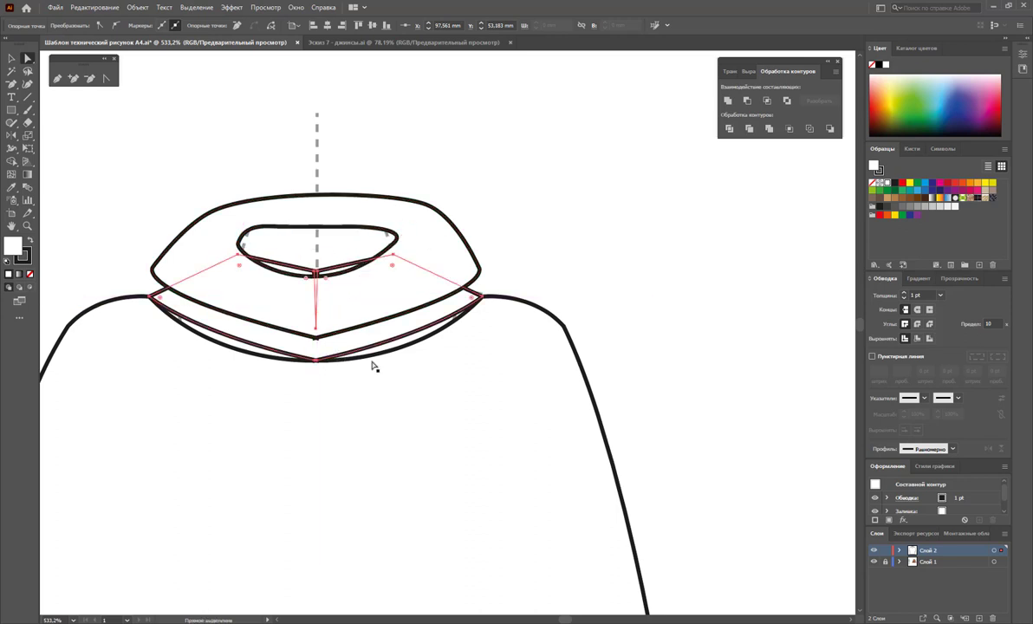
{"action": "left_click", "coordinate": [317, 361]}
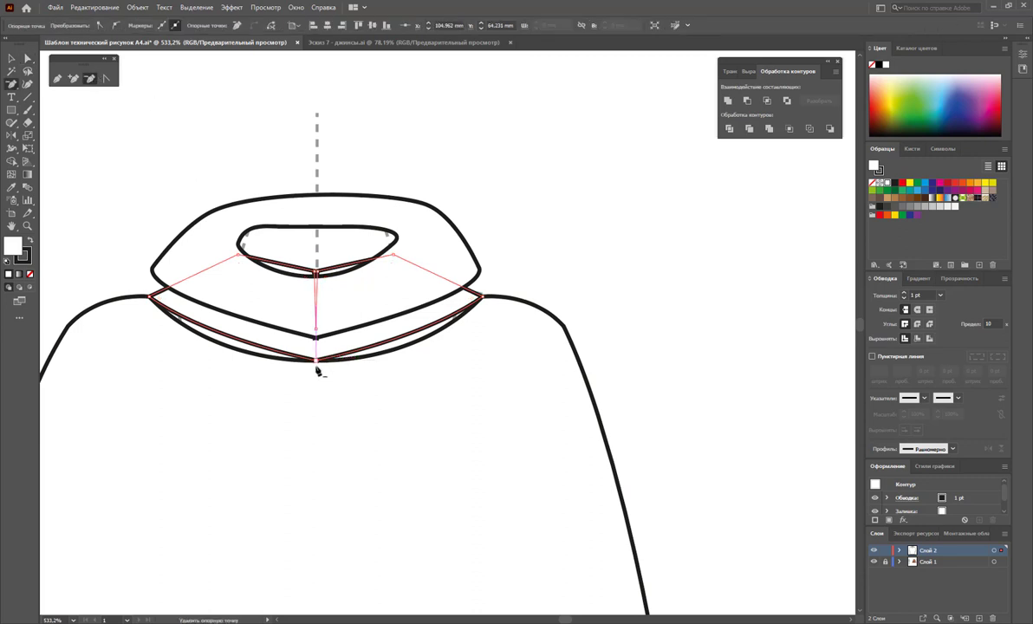
{"action": "left_click_drag", "start_coordinate": [317, 366], "coordinate": [457, 361]}
{"action": "left_click", "coordinate": [106, 79]}
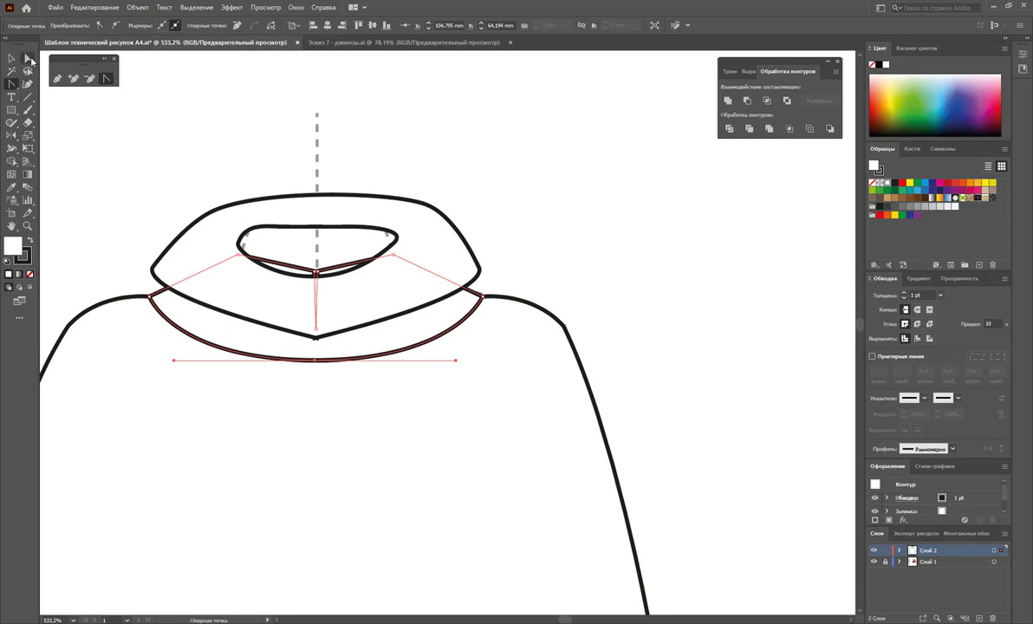
Extend the inner collar point's curve handles and delete the inner fold's bottom anchor
{"action": "left_click", "coordinate": [28, 59]}
{"action": "mouse_move", "coordinate": [393, 255]}
{"action": "left_mouse_down"}
{"action": "mouse_move", "coordinate": [425, 257]}
{"action": "mouse_move", "coordinate": [442, 238]}
{"action": "left_mouse_up"}
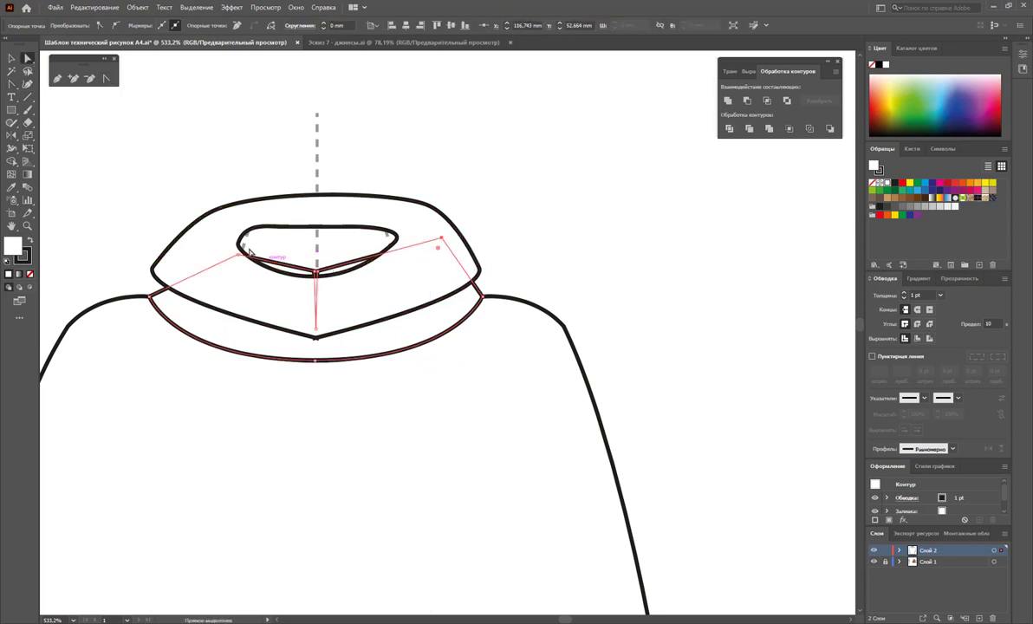
{"action": "left_click_drag", "start_coordinate": [249, 252], "coordinate": [197, 246]}
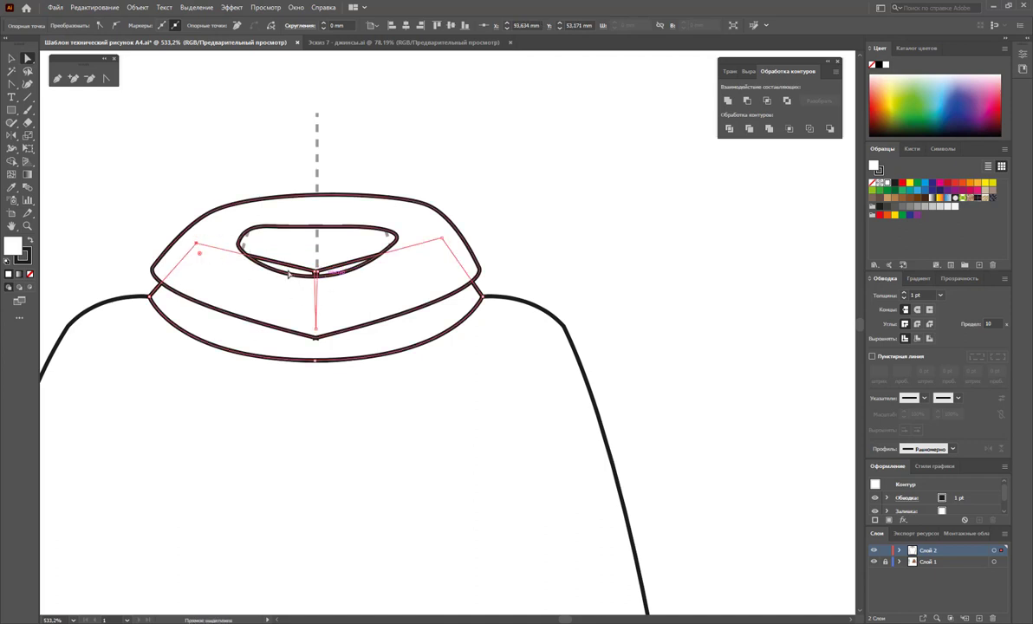
{"action": "left_click", "coordinate": [89, 78]}
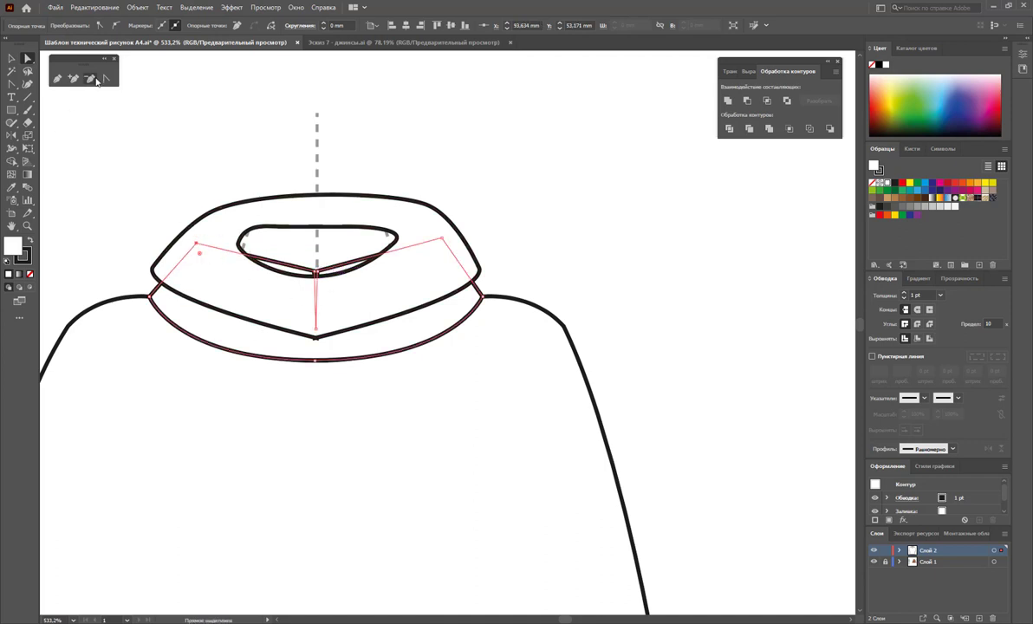
{"action": "left_click", "coordinate": [317, 274]}
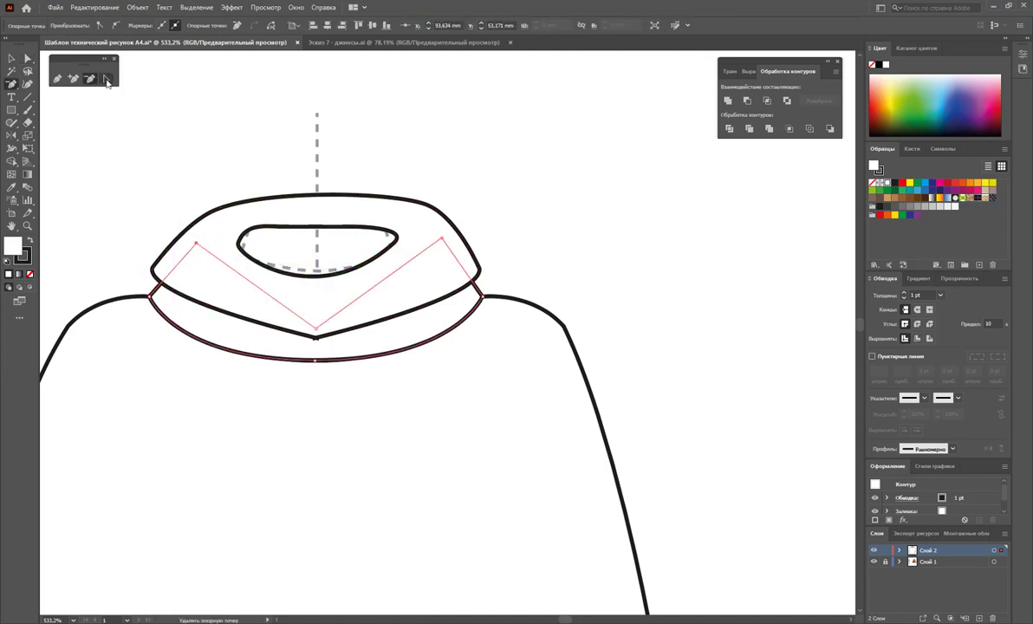
Raise the inner V fold's bottom point and round it into a smooth curve
{"action": "key", "text": "a"}
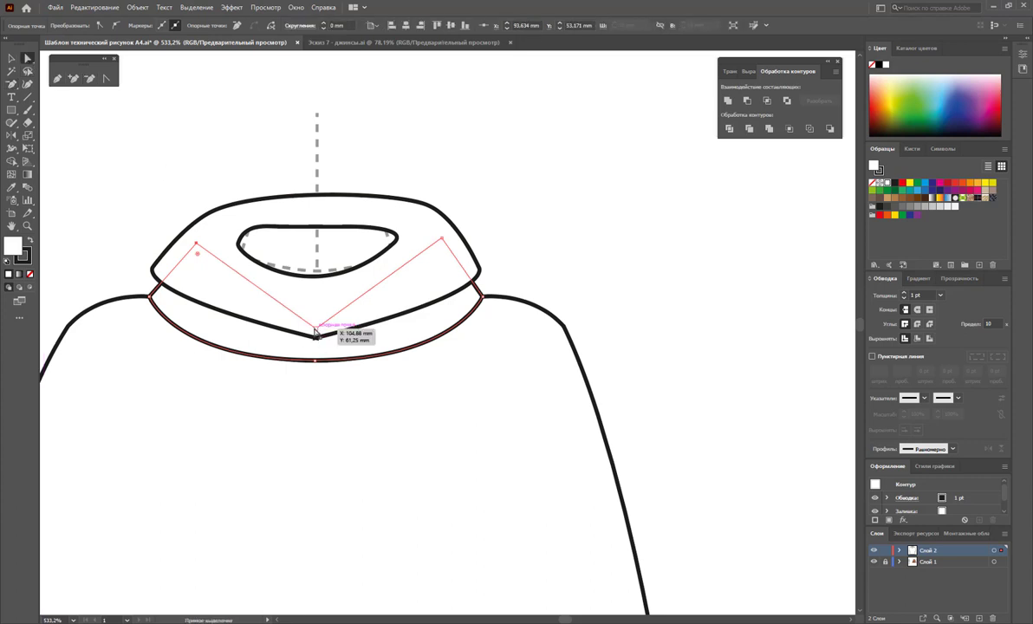
{"action": "left_click_drag", "start_coordinate": [315, 333], "coordinate": [315, 284]}
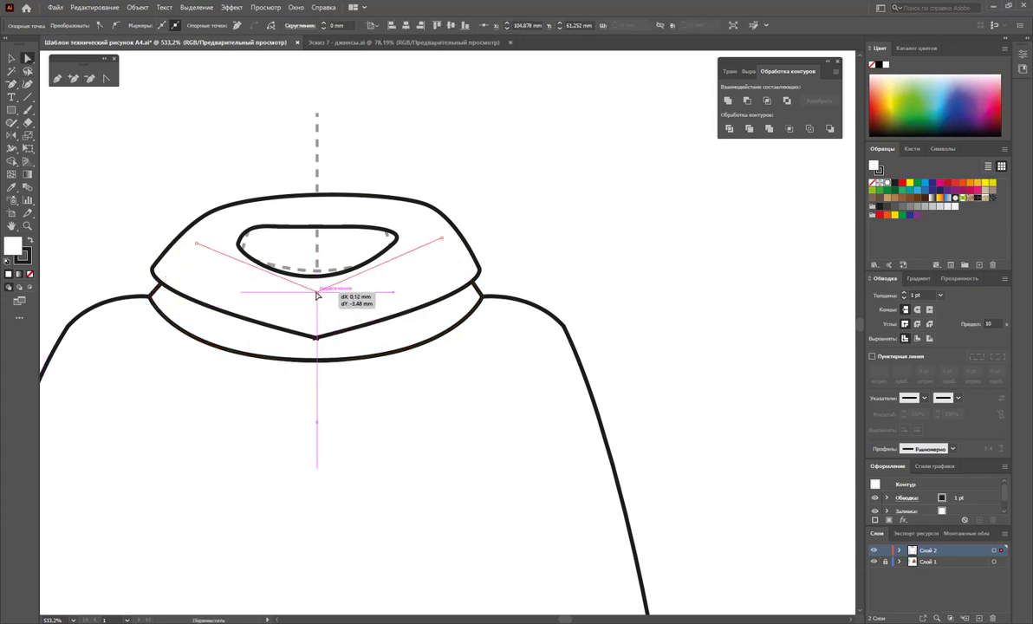
{"action": "left_click", "coordinate": [108, 79]}
{"action": "left_click_drag", "start_coordinate": [316, 293], "coordinate": [234, 296]}
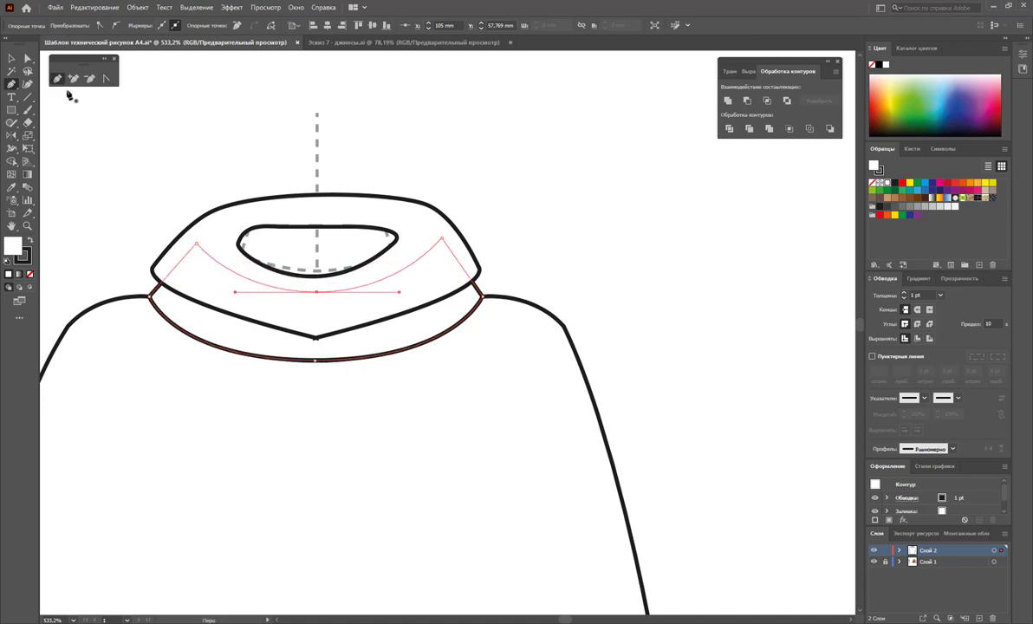
Redraw the neck opening's lower edge as a smoother loop with the Pen
{"action": "left_click", "coordinate": [258, 232], "text": "ctrl"}
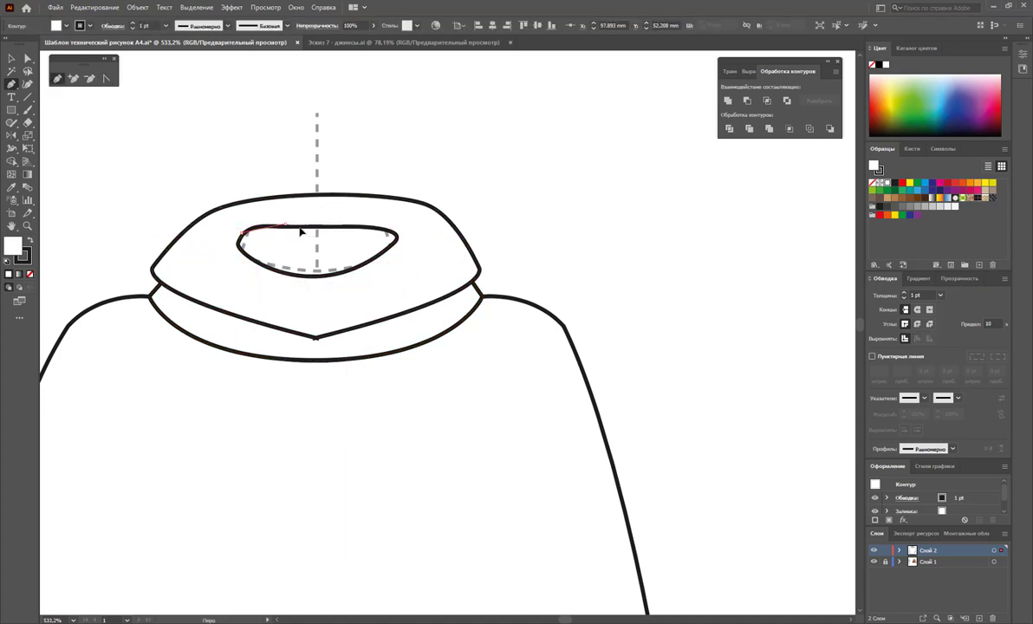
{"action": "mouse_move", "coordinate": [301, 232]}
{"action": "left_mouse_down"}
{"action": "mouse_move", "coordinate": [399, 241]}
{"action": "mouse_move", "coordinate": [300, 279]}
{"action": "left_mouse_up"}
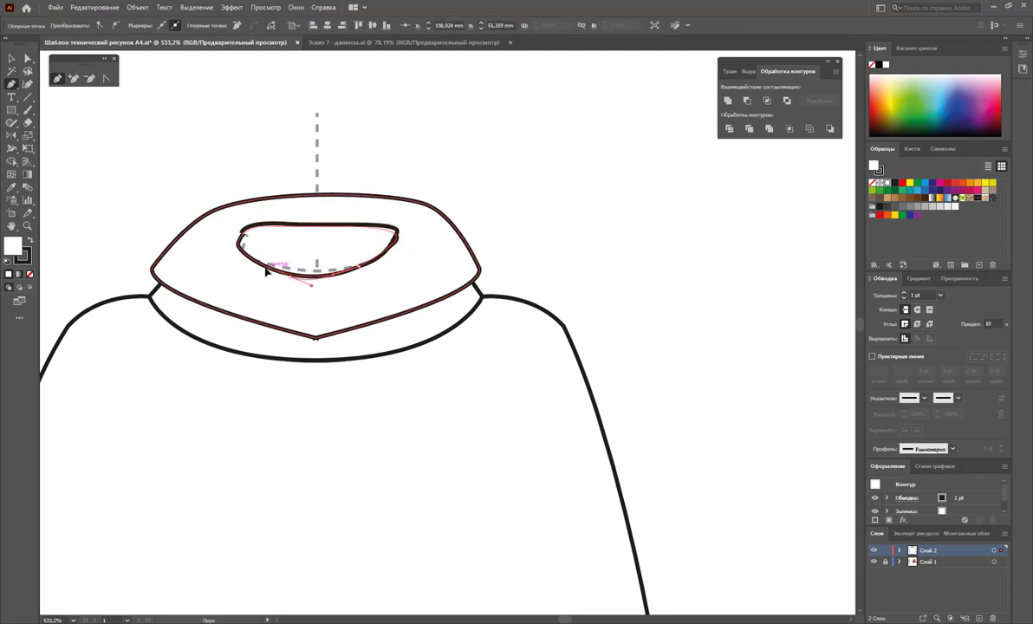
{"action": "mouse_move", "coordinate": [293, 278]}
{"action": "left_mouse_down"}
{"action": "mouse_move", "coordinate": [240, 240]}
{"action": "mouse_move", "coordinate": [243, 223]}
{"action": "left_mouse_up"}
Send the neck opening shape to the back and undo the accidental body-outline change
{"action": "left_click", "coordinate": [10, 61]}
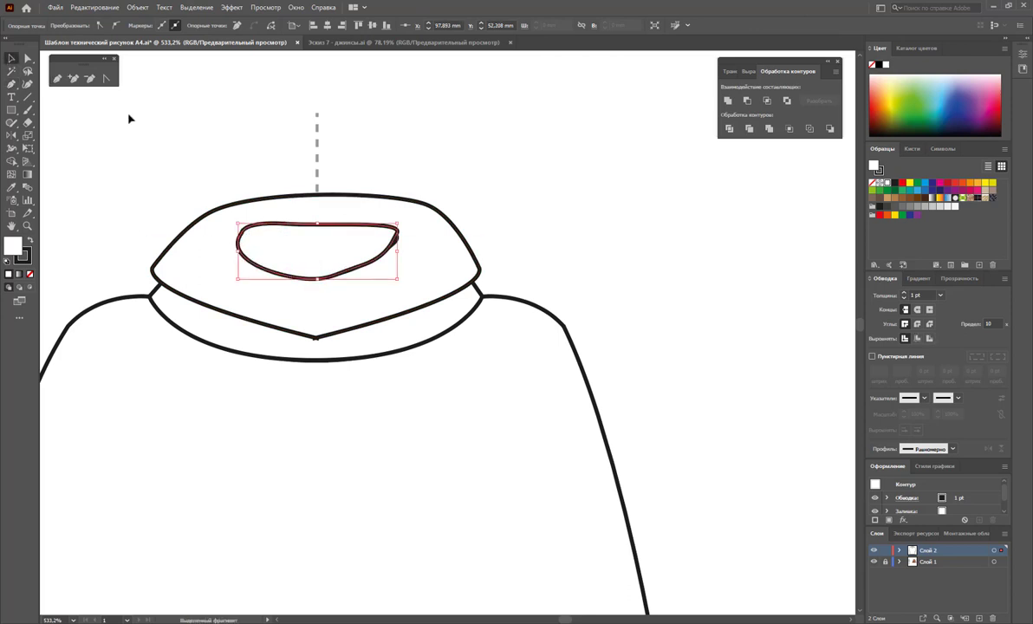
{"action": "right_click", "coordinate": [311, 228]}
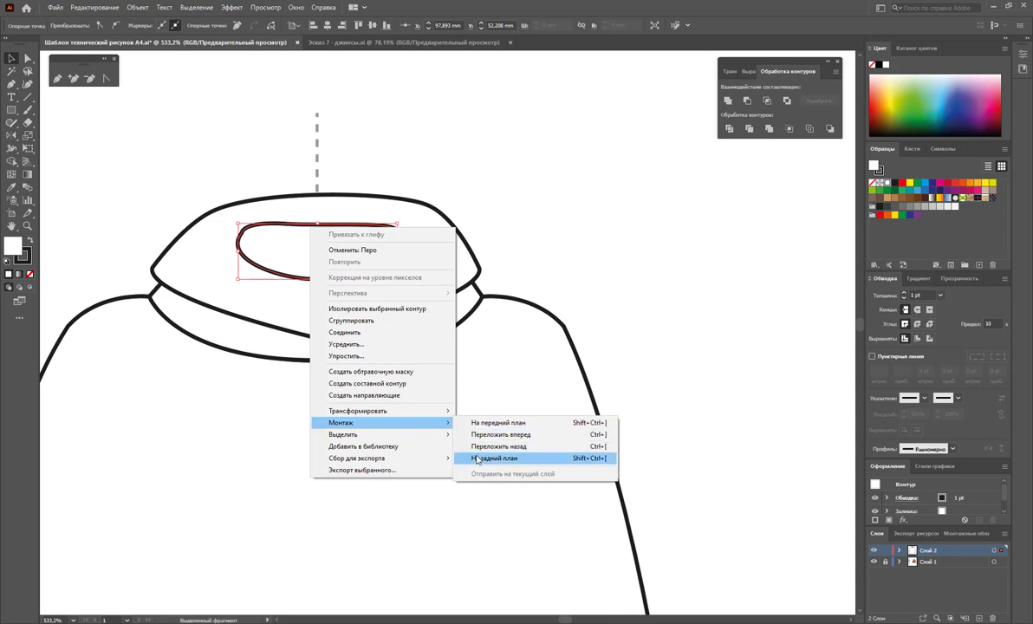
{"action": "left_click", "coordinate": [494, 458]}
{"action": "left_click", "coordinate": [416, 390]}
{"action": "left_click", "coordinate": [365, 325]}
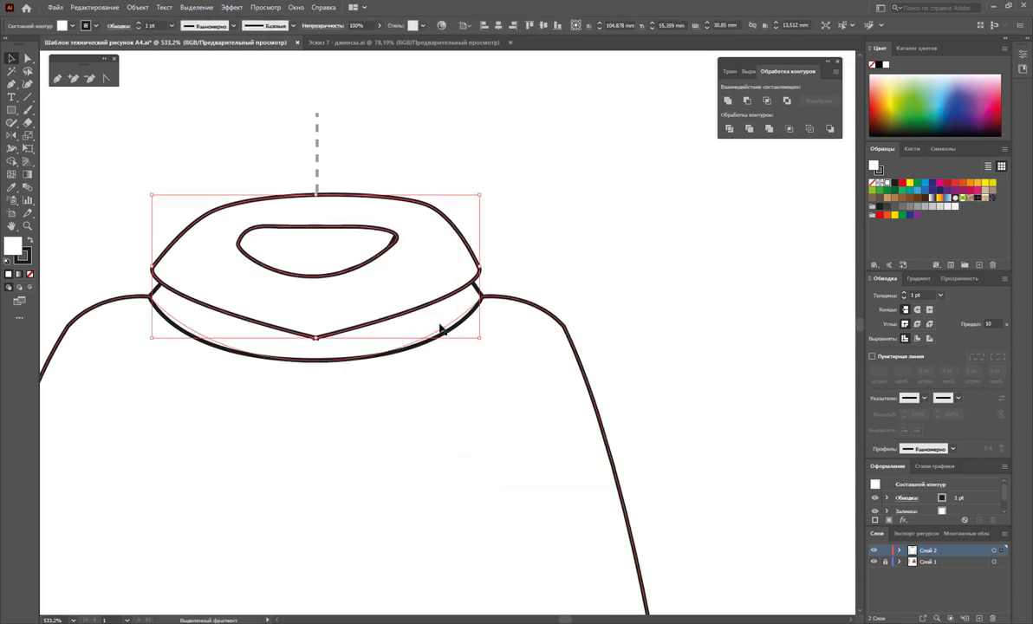
{"action": "left_click", "coordinate": [293, 354]}
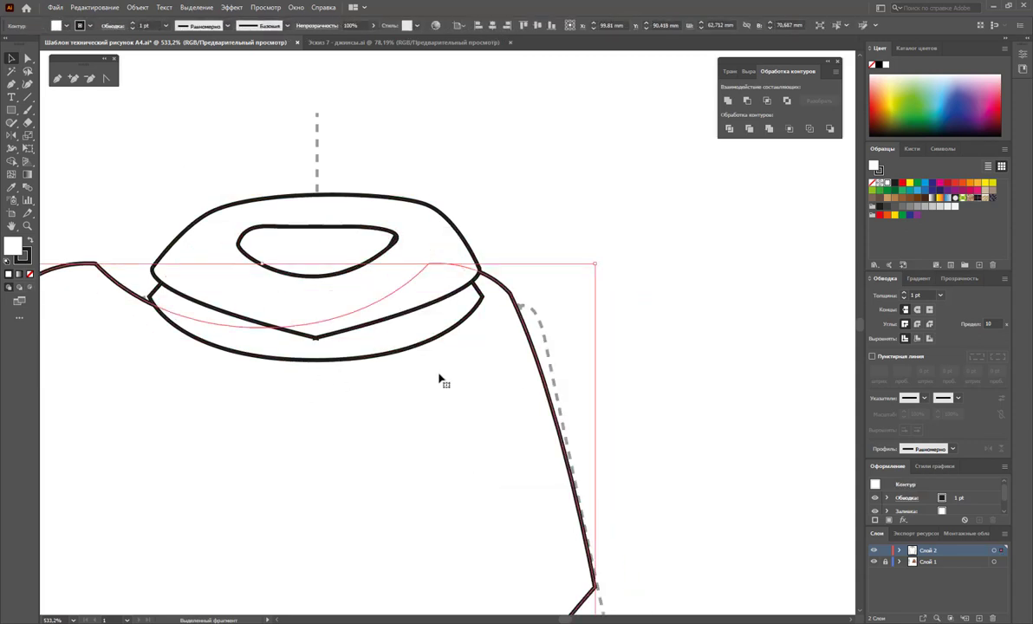
{"action": "key", "text": "ctrl+z"}
{"action": "left_click", "coordinate": [462, 256]}
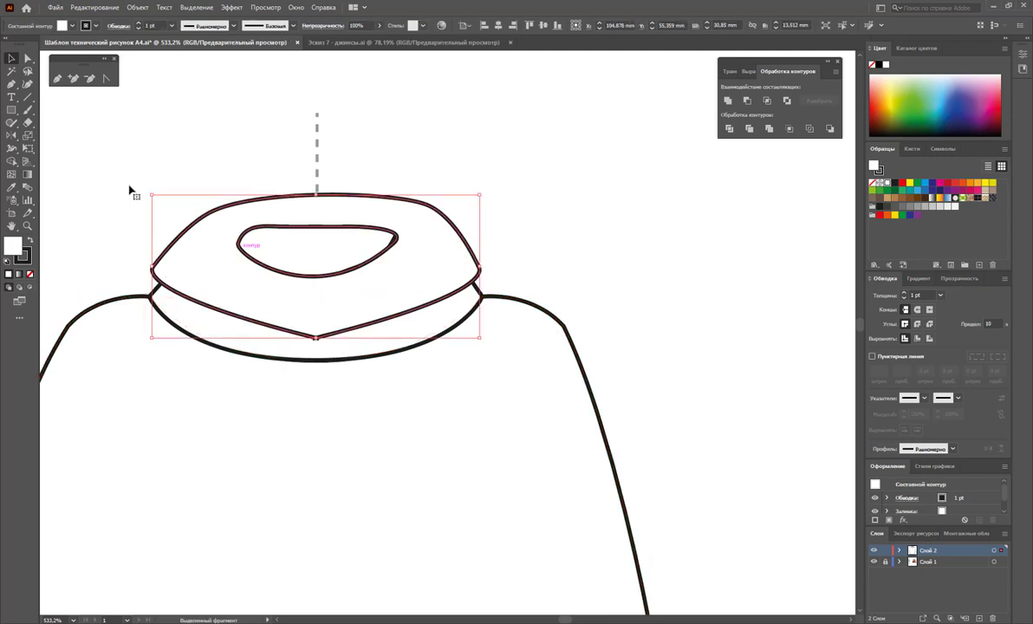
{"action": "left_click", "coordinate": [90, 78]}
Convert the collar's V-shaped lower edge into a wide smooth curve
{"action": "left_click", "coordinate": [317, 337]}
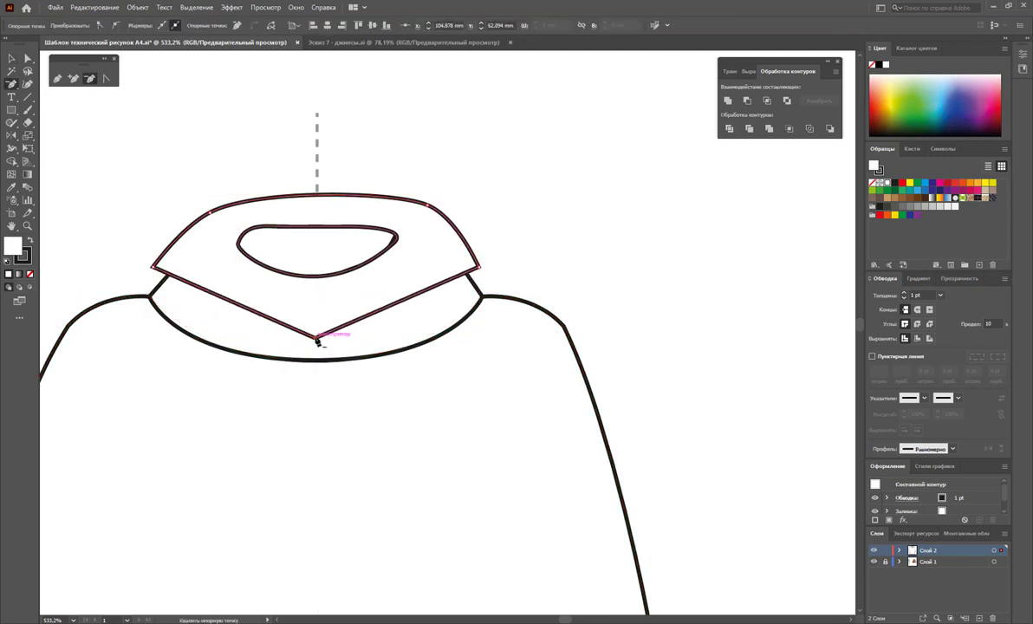
{"action": "left_click", "coordinate": [318, 345]}
{"action": "key", "text": "ctrl+z"}
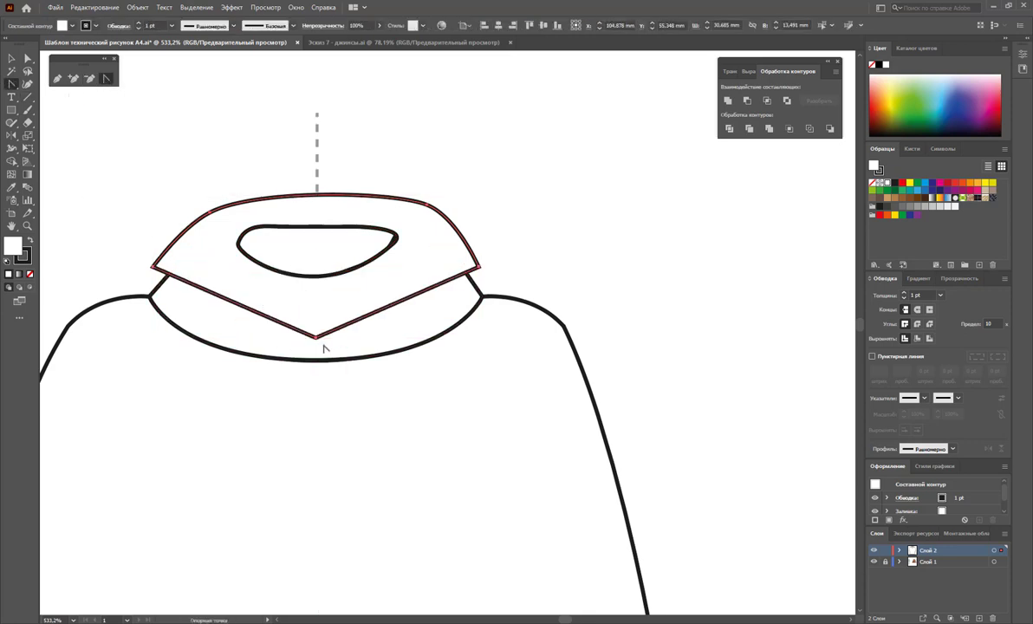
{"action": "left_click_drag", "start_coordinate": [316, 338], "coordinate": [471, 340]}
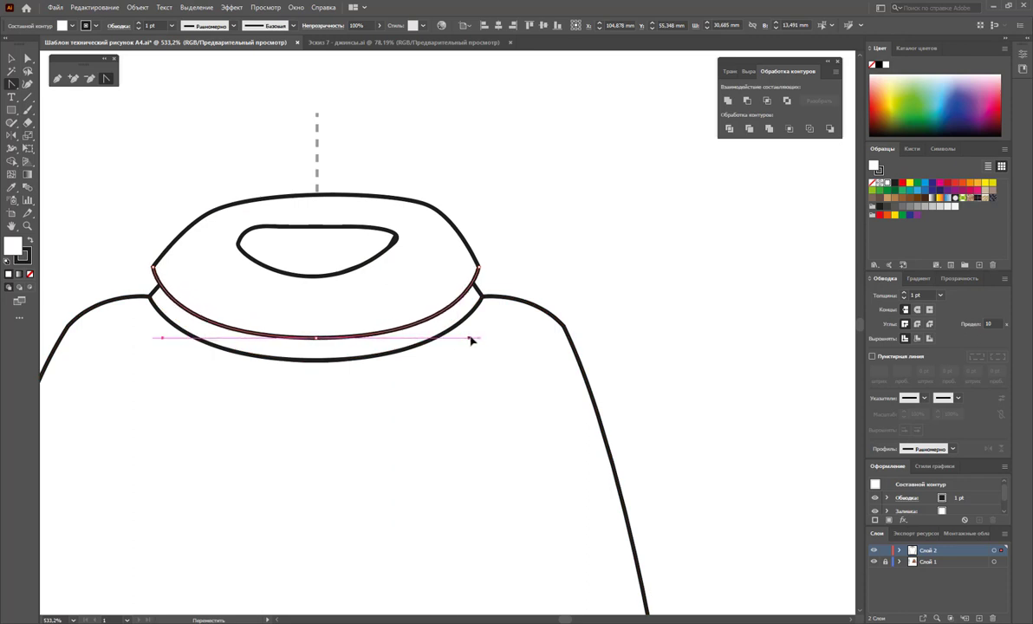
{"action": "left_click_drag", "start_coordinate": [470, 341], "coordinate": [485, 335]}
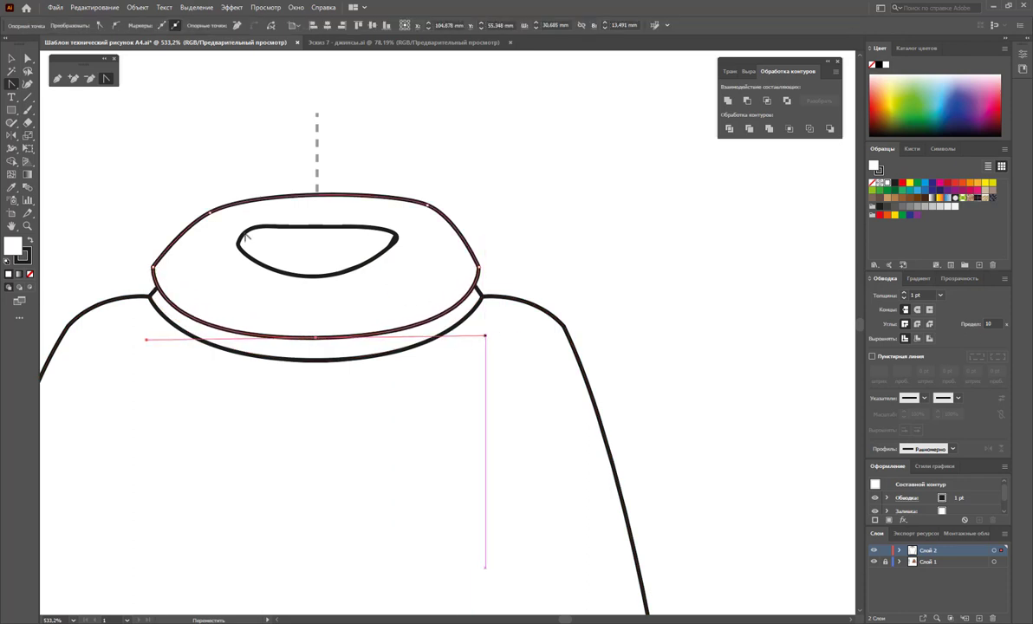
Lower the left and right corners of the collar's top fold and shift its top-right point inward
{"action": "key", "text": "a"}
{"action": "left_click", "coordinate": [246, 232]}
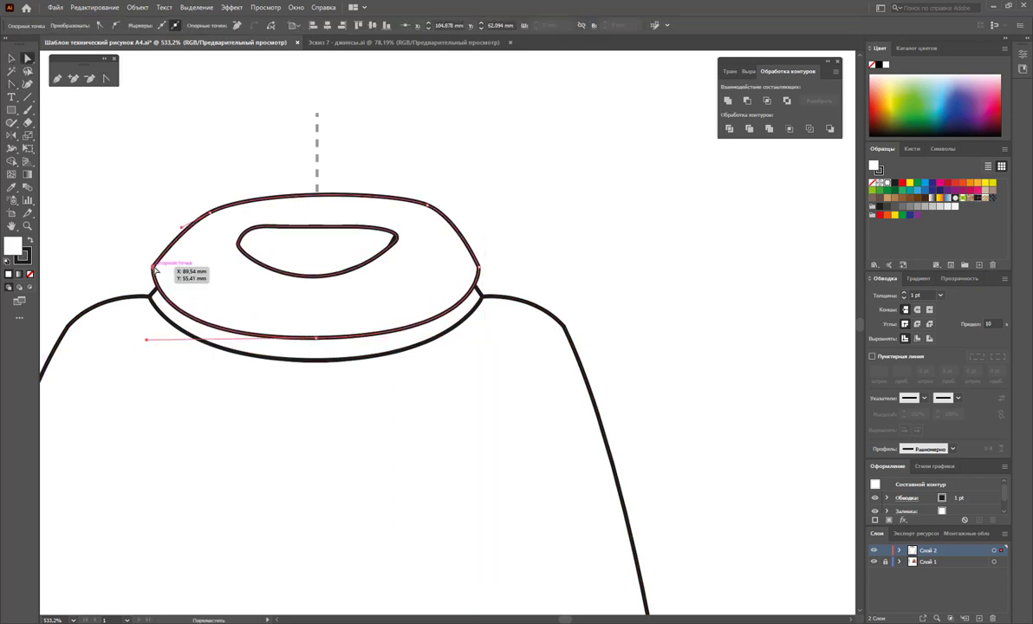
{"action": "left_click_drag", "start_coordinate": [154, 269], "coordinate": [156, 282]}
{"action": "mouse_move", "coordinate": [479, 270]}
{"action": "left_mouse_down"}
{"action": "mouse_move", "coordinate": [480, 286]}
{"action": "mouse_move", "coordinate": [479, 277]}
{"action": "left_mouse_up"}
{"action": "left_click_drag", "start_coordinate": [416, 208], "coordinate": [394, 236]}
Check the neck opening path, then zoom out to see the whole sweater
{"action": "left_click", "coordinate": [397, 241]}
{"action": "left_click", "coordinate": [482, 234]}
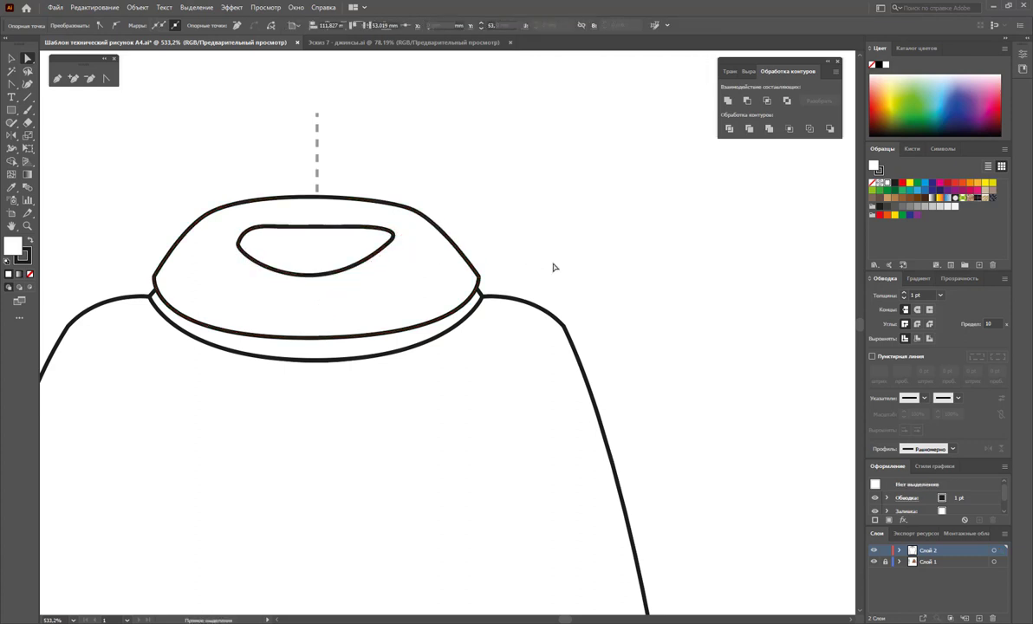
{"action": "left_click", "coordinate": [379, 255]}
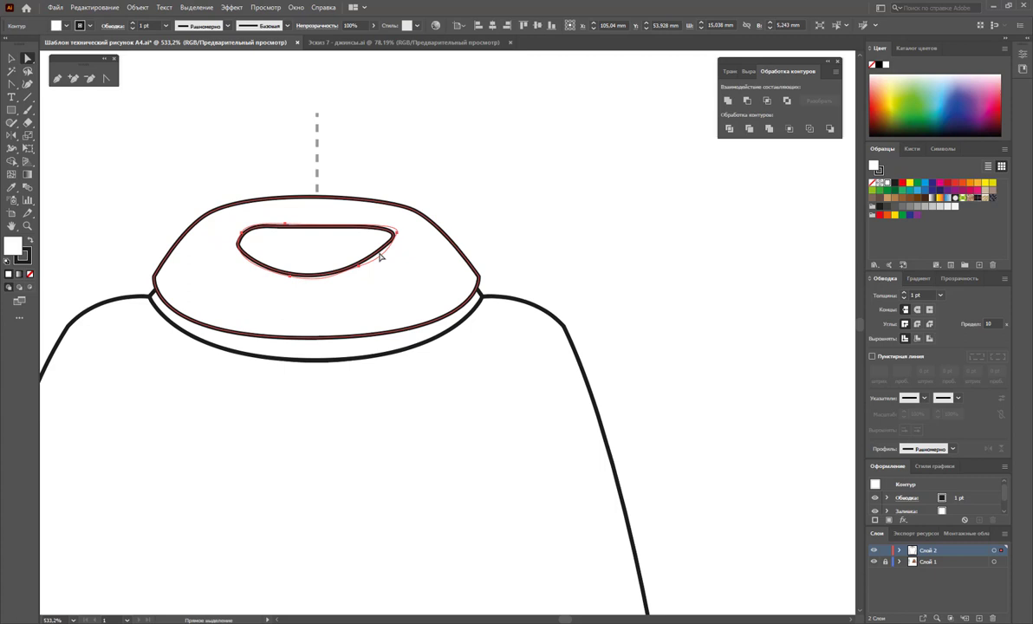
{"action": "left_click", "coordinate": [519, 244]}
{"action": "key", "text": "z"}
{"action": "left_click", "coordinate": [416, 350], "text": "alt"}
{"action": "left_click", "coordinate": [460, 373], "text": "alt"}
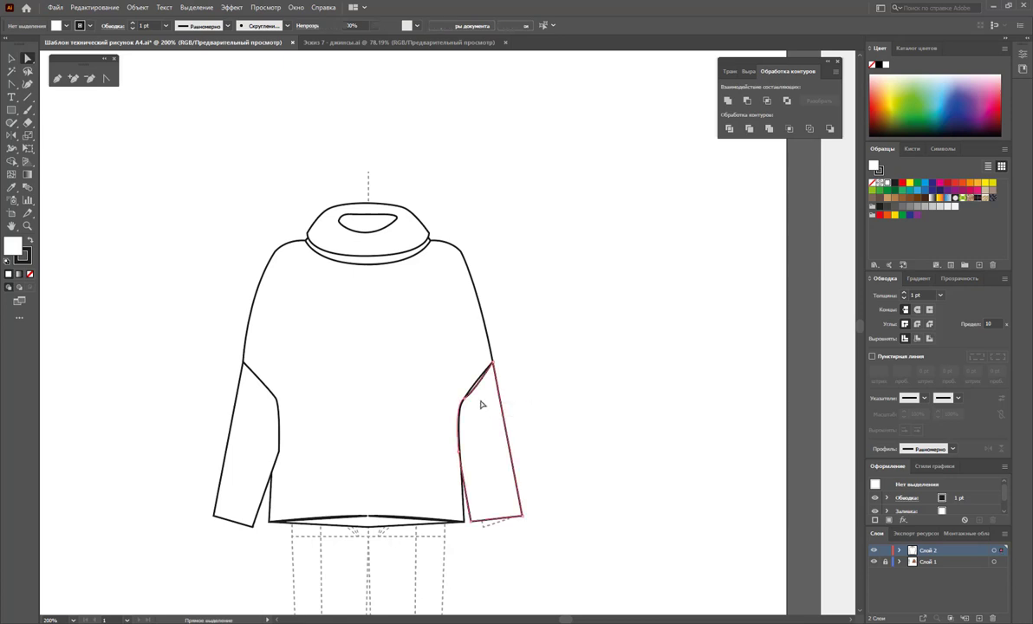
Nudge the right sleeve's inner point slightly into place
{"action": "left_click", "coordinate": [465, 399]}
{"action": "left_click", "coordinate": [465, 399]}
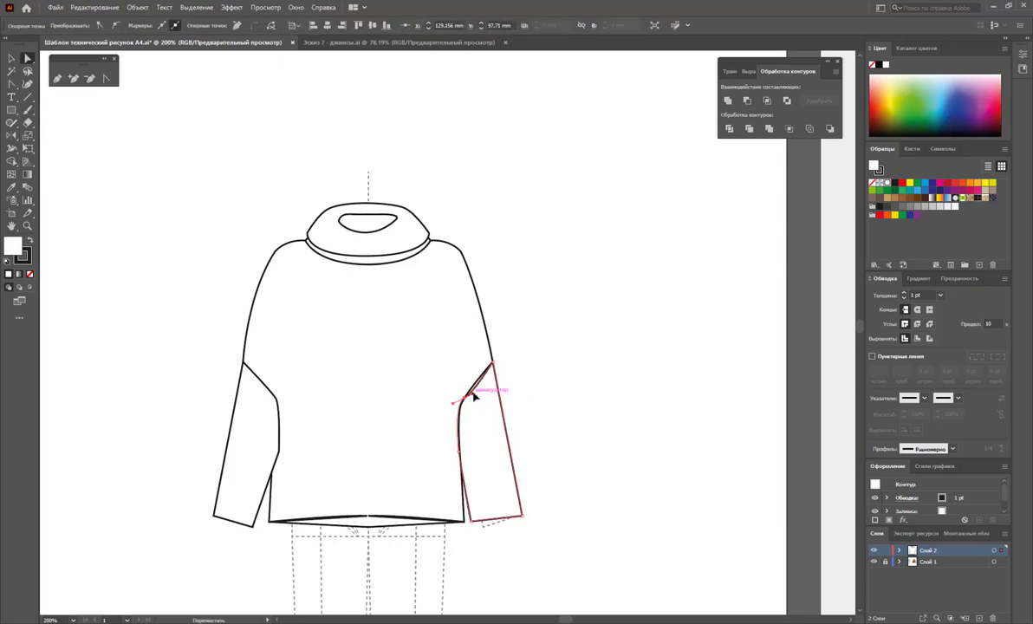
{"action": "left_click_drag", "start_coordinate": [474, 396], "coordinate": [473, 391]}
{"action": "left_click", "coordinate": [551, 385]}
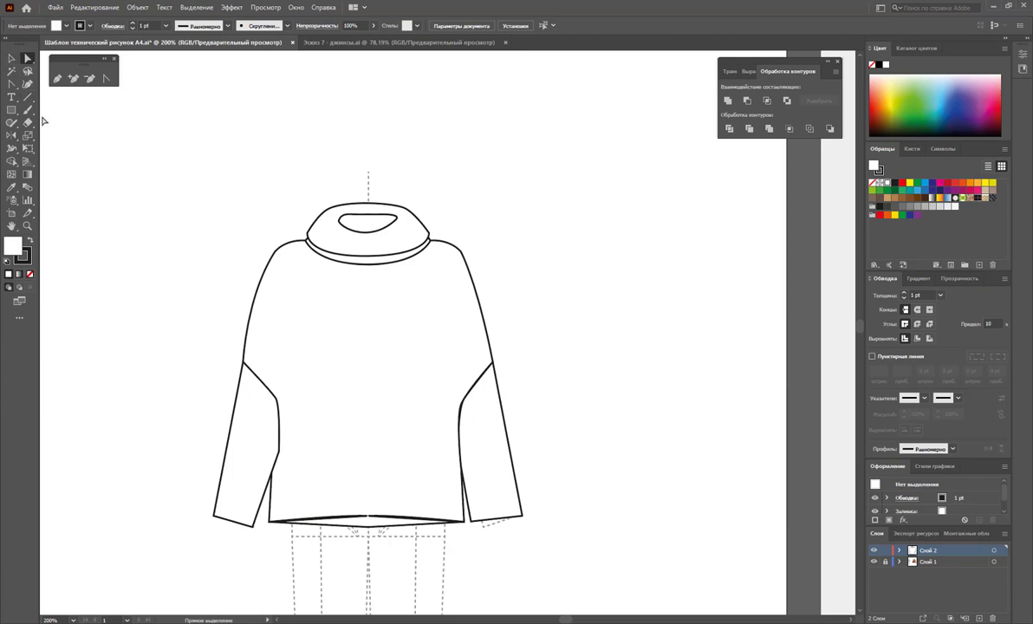
Delete the hem's middle anchor to remove the dip, after undoing a distorting drag
{"action": "left_click", "coordinate": [384, 522]}
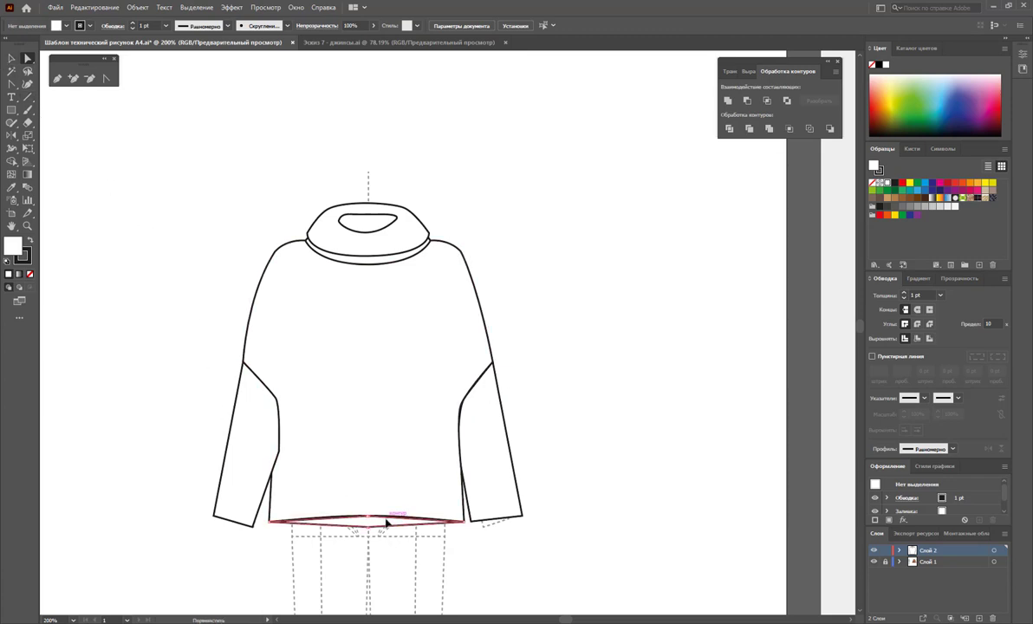
{"action": "mouse_move", "coordinate": [381, 530]}
{"action": "left_mouse_down"}
{"action": "mouse_move", "coordinate": [401, 566]}
{"action": "mouse_move", "coordinate": [433, 565]}
{"action": "left_mouse_up"}
{"action": "key", "text": "ctrl+z"}
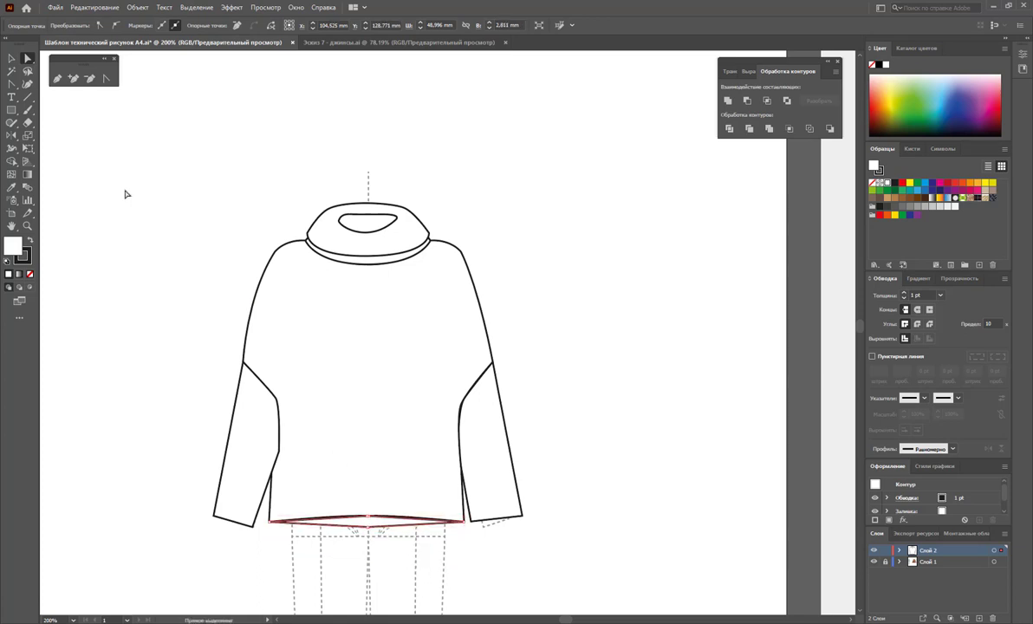
{"action": "left_click", "coordinate": [369, 519]}
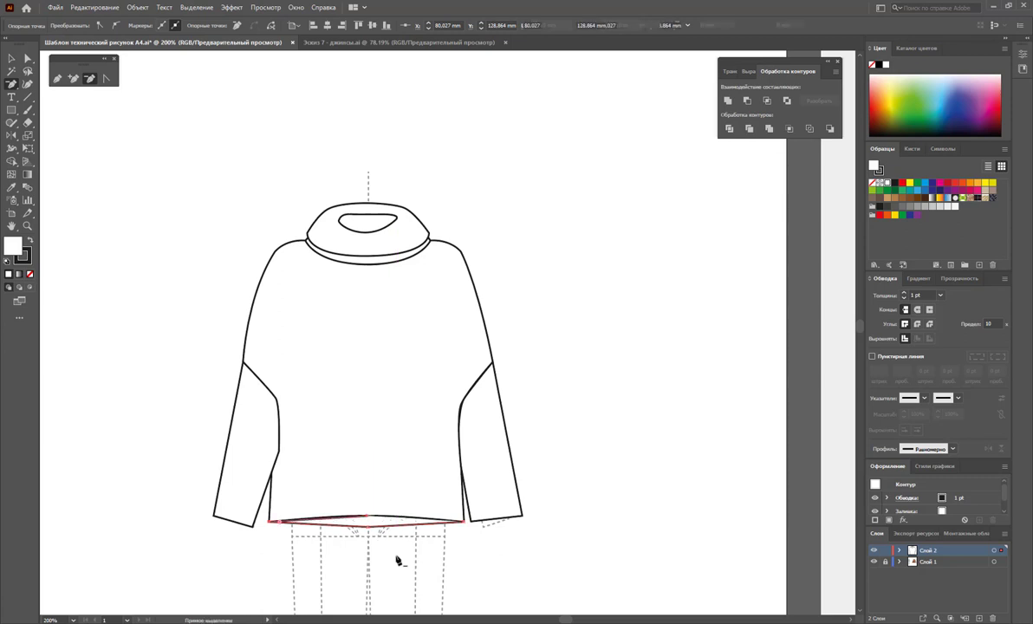
{"action": "key", "text": "Delete"}
{"action": "left_click", "coordinate": [11, 58]}
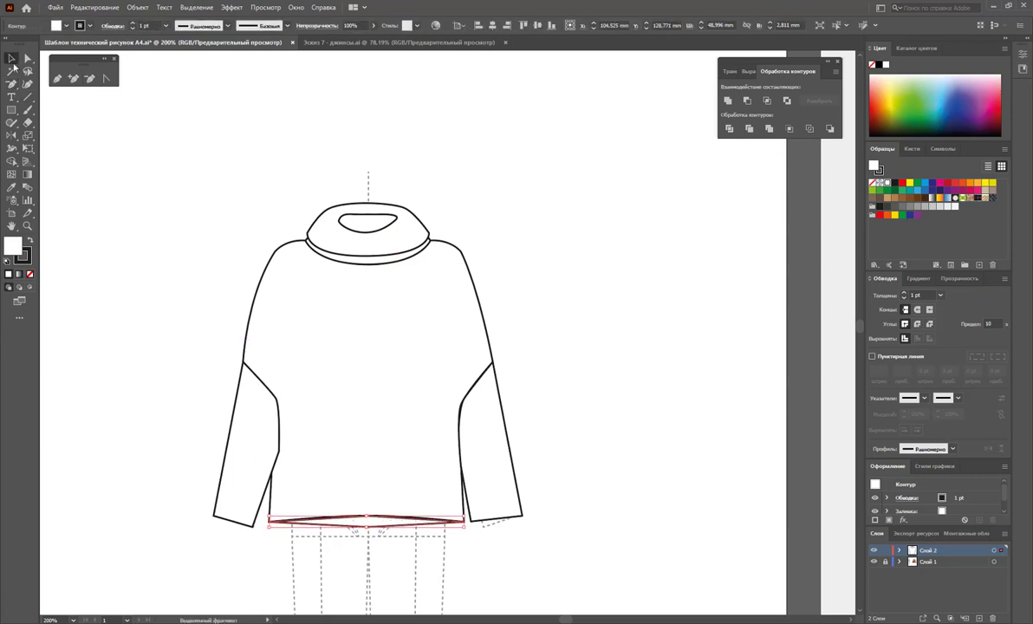
{"action": "left_click", "coordinate": [398, 549]}
Send the hem path to the back with Arrange > Send to Back
{"action": "left_click", "coordinate": [378, 524]}
{"action": "right_click", "coordinate": [382, 527]}
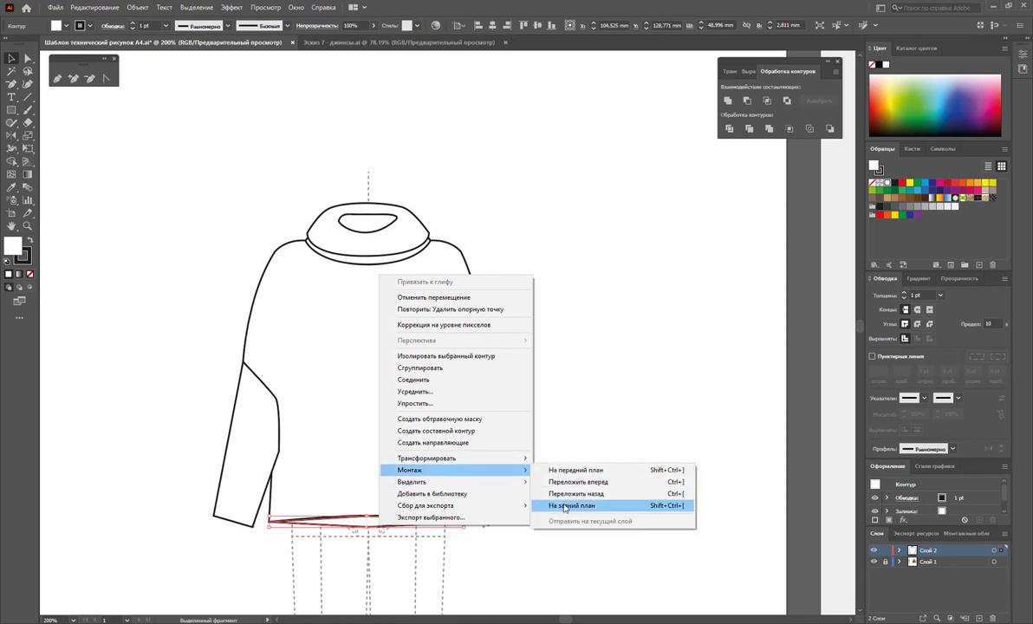
{"action": "left_click", "coordinate": [576, 505]}
{"action": "left_click", "coordinate": [562, 472]}
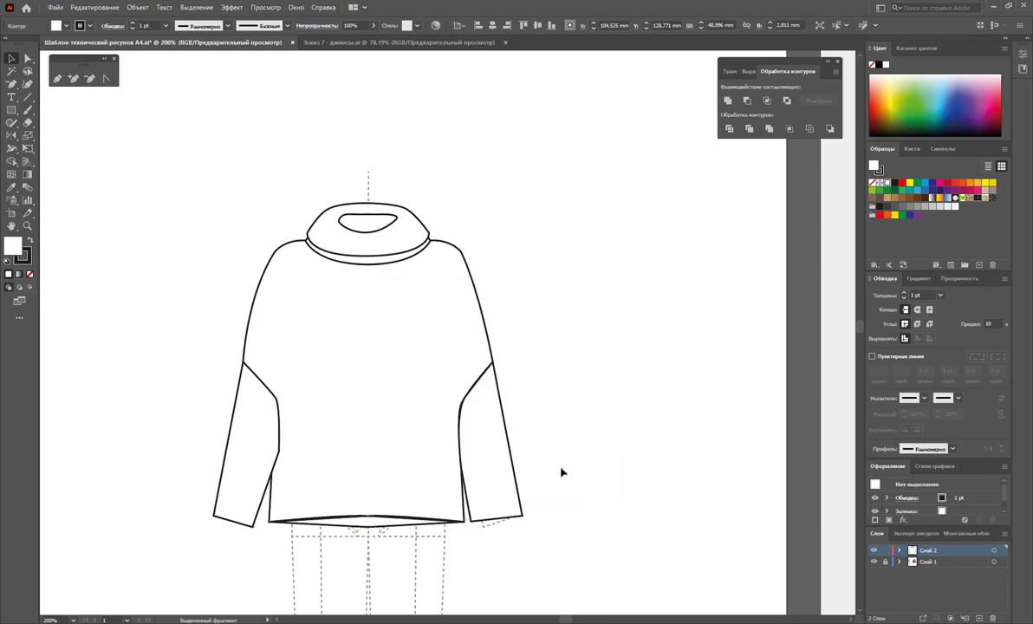
Nudge the sweater body outline down one arrow-key step, then zoom in on the collar
{"action": "left_click", "coordinate": [370, 257]}
{"action": "left_click", "coordinate": [26, 59]}
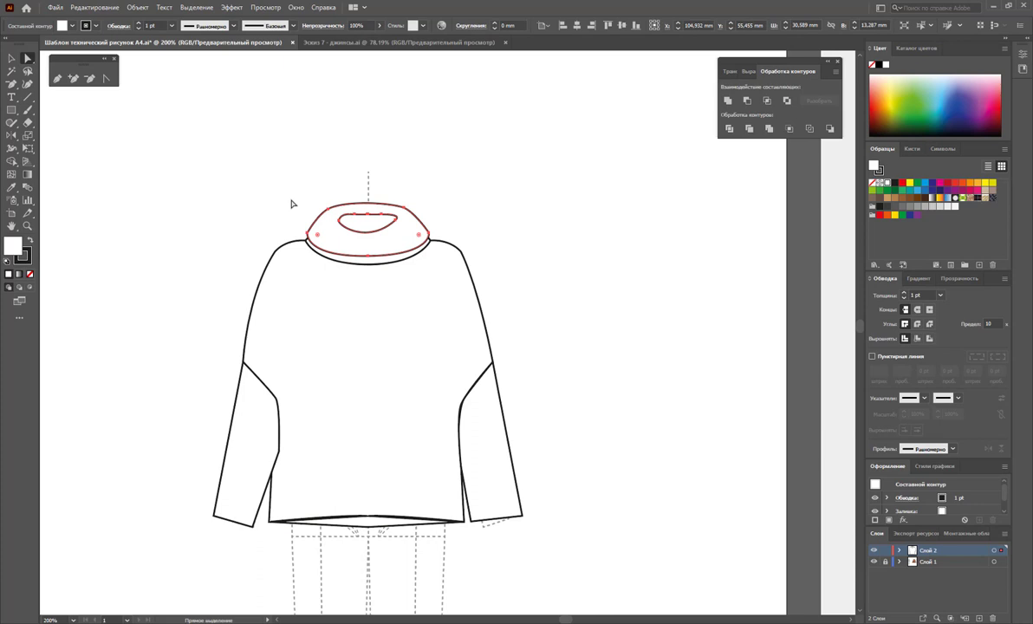
{"action": "left_click", "coordinate": [367, 259]}
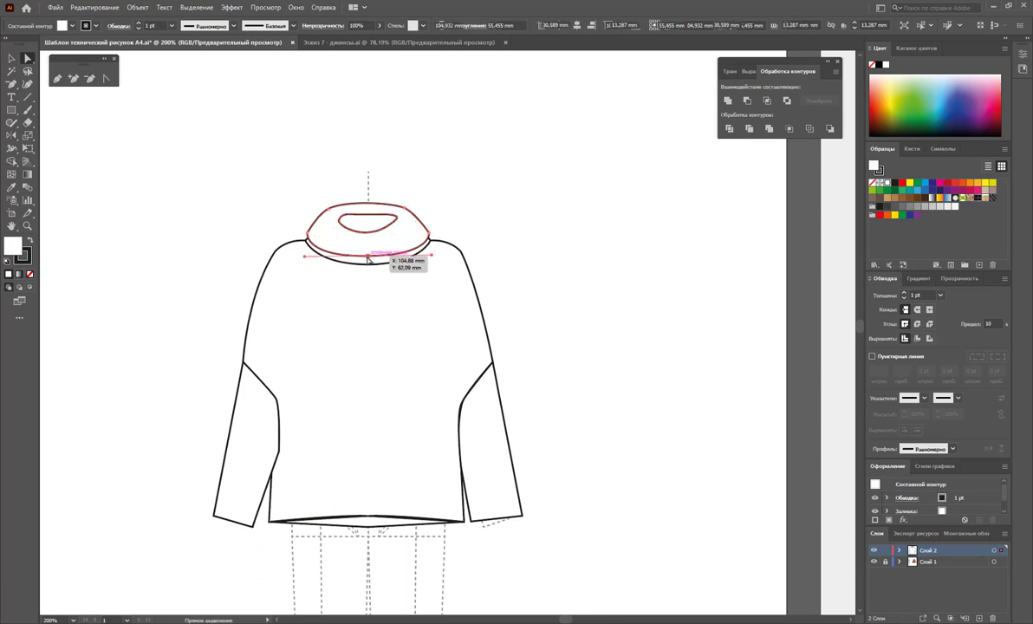
{"action": "left_click", "coordinate": [287, 244]}
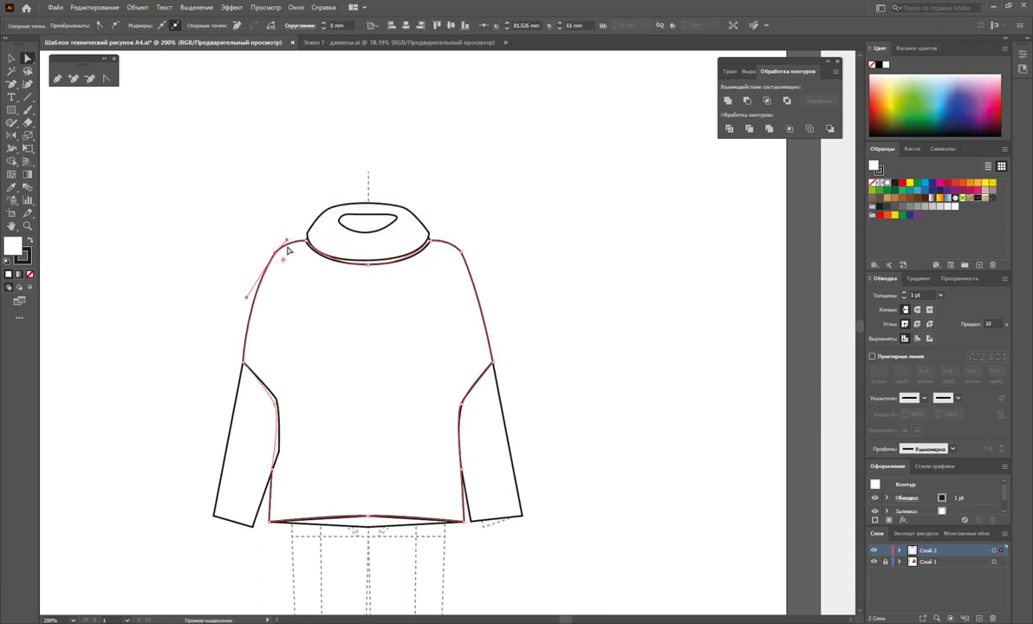
{"action": "key", "text": "Down"}
{"action": "key", "text": "Down"}
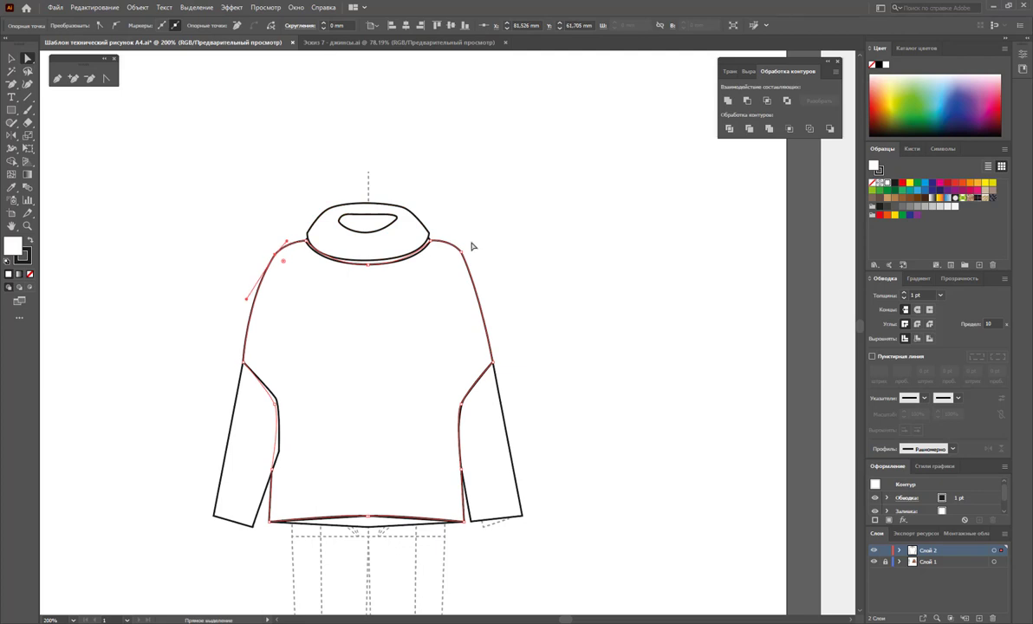
{"action": "left_click", "coordinate": [501, 277]}
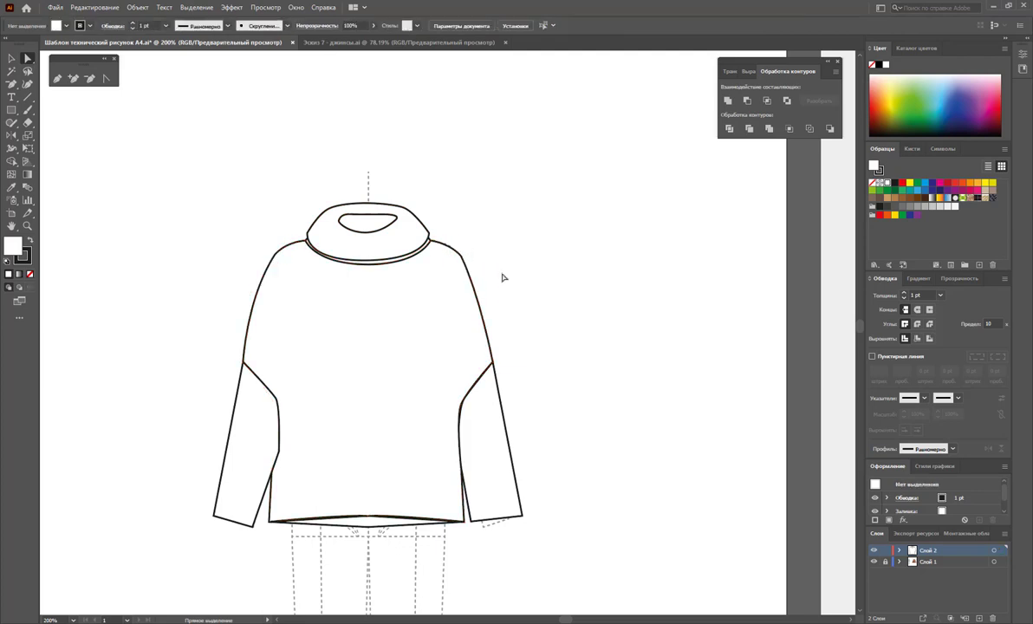
{"action": "key", "text": "z"}
{"action": "left_click", "coordinate": [484, 430], "text": "alt"}
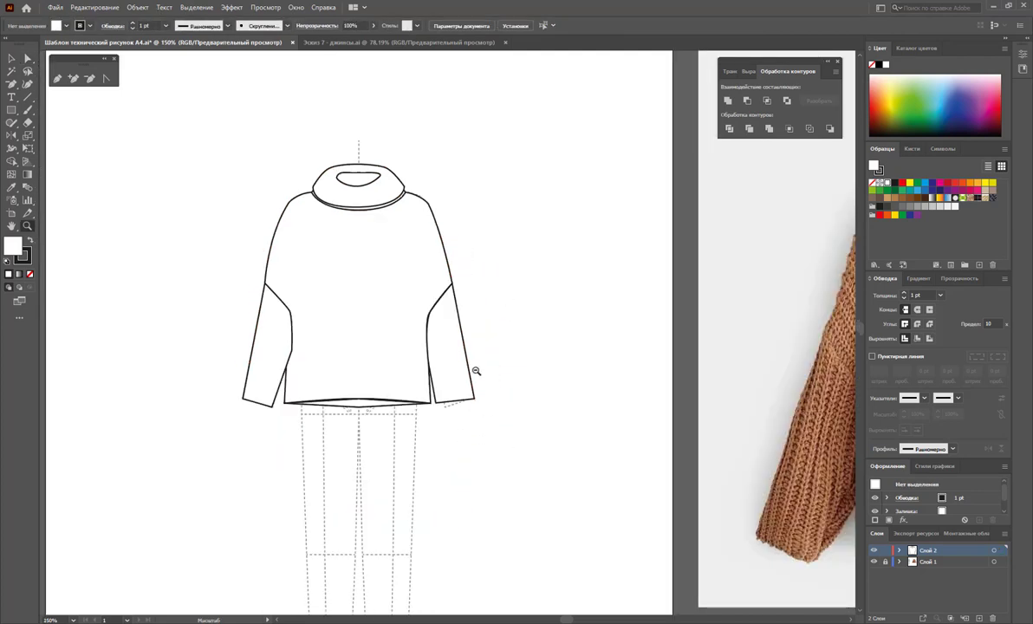
{"action": "left_click", "coordinate": [539, 349], "text": "alt"}
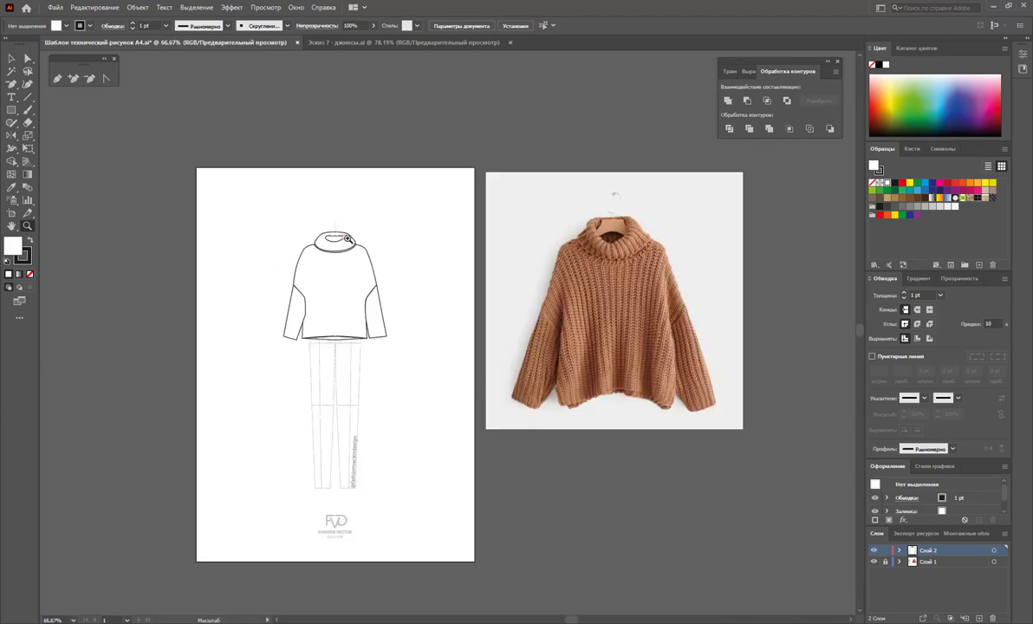
{"action": "left_click_drag", "start_coordinate": [347, 238], "coordinate": [544, 334]}
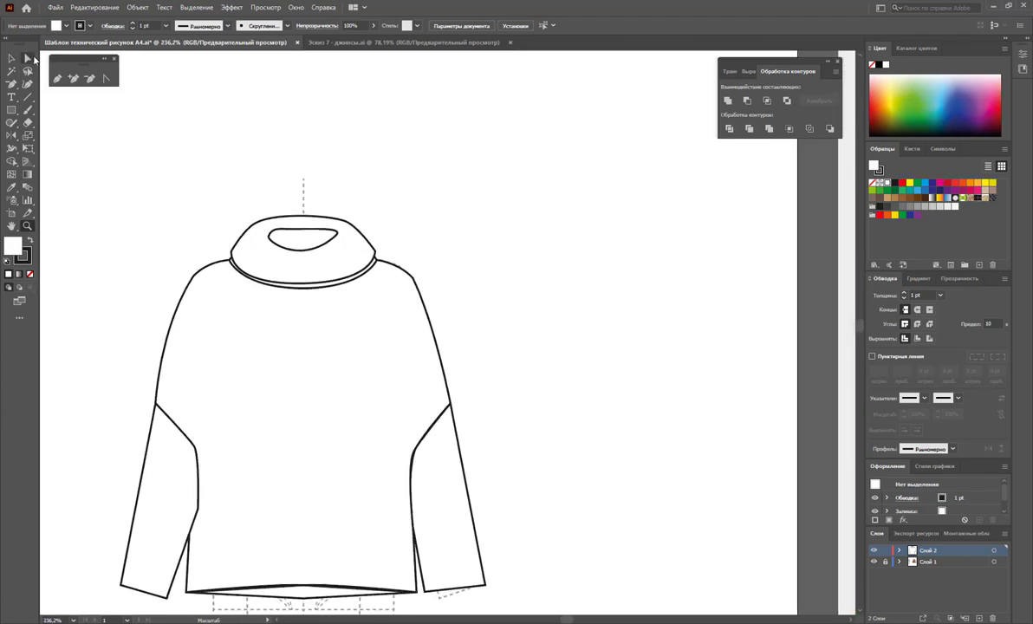
Pull curve handles from the collar's right anchor and reshape its left side and edge
{"action": "left_click", "coordinate": [336, 237]}
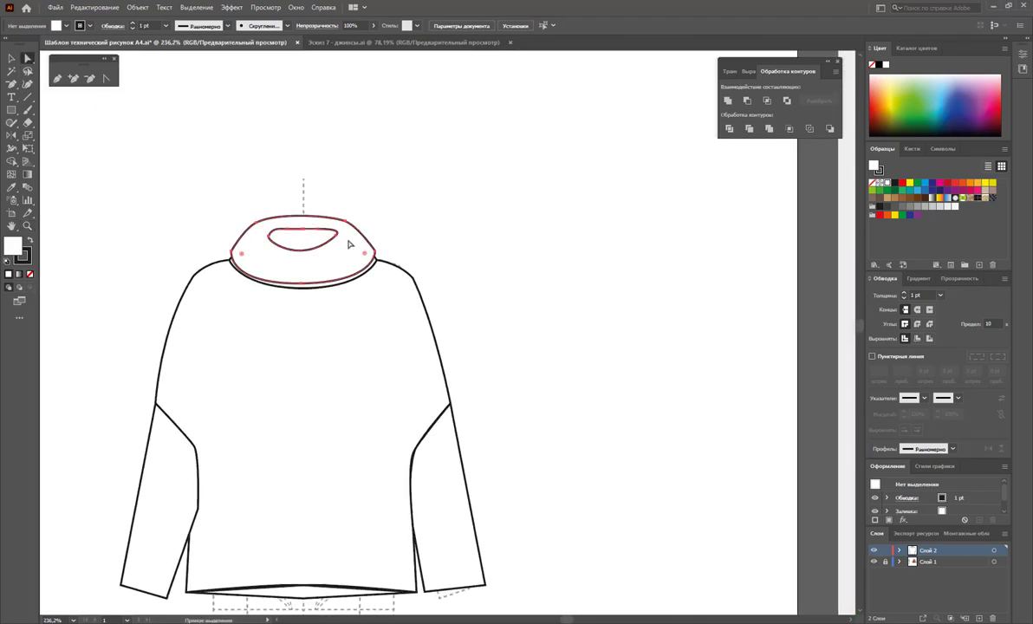
{"action": "left_click", "coordinate": [105, 79]}
{"action": "mouse_move", "coordinate": [345, 224]}
{"action": "left_mouse_down"}
{"action": "mouse_move", "coordinate": [357, 227]}
{"action": "mouse_move", "coordinate": [352, 244]}
{"action": "mouse_move", "coordinate": [399, 260]}
{"action": "mouse_move", "coordinate": [379, 254]}
{"action": "left_mouse_up"}
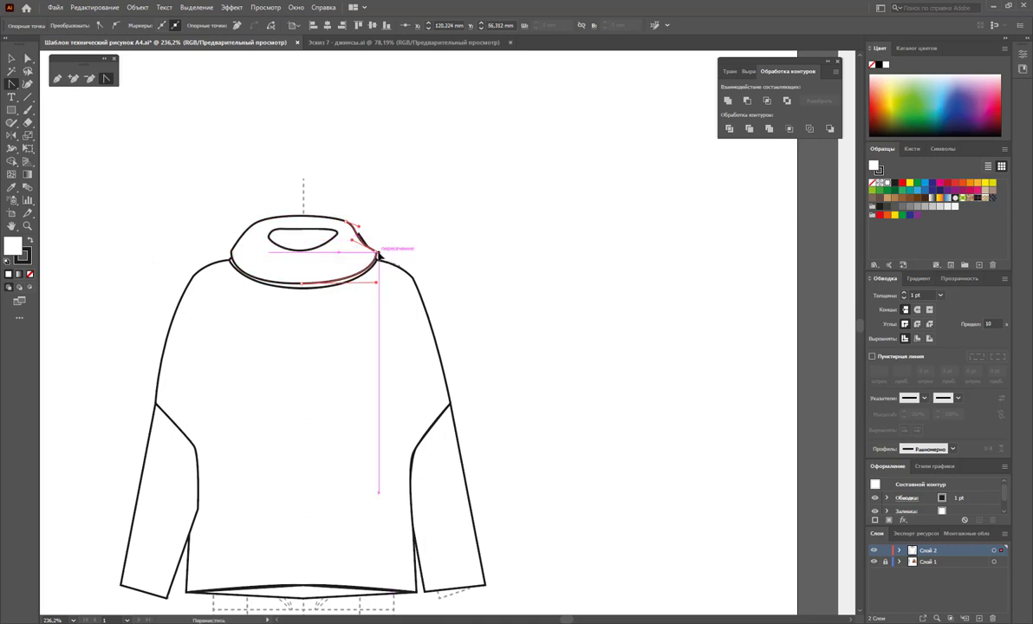
{"action": "mouse_move", "coordinate": [228, 251]}
{"action": "left_mouse_down"}
{"action": "mouse_move", "coordinate": [244, 252]}
{"action": "mouse_move", "coordinate": [212, 259]}
{"action": "mouse_move", "coordinate": [231, 252]}
{"action": "left_mouse_up"}
{"action": "left_click", "coordinate": [27, 58]}
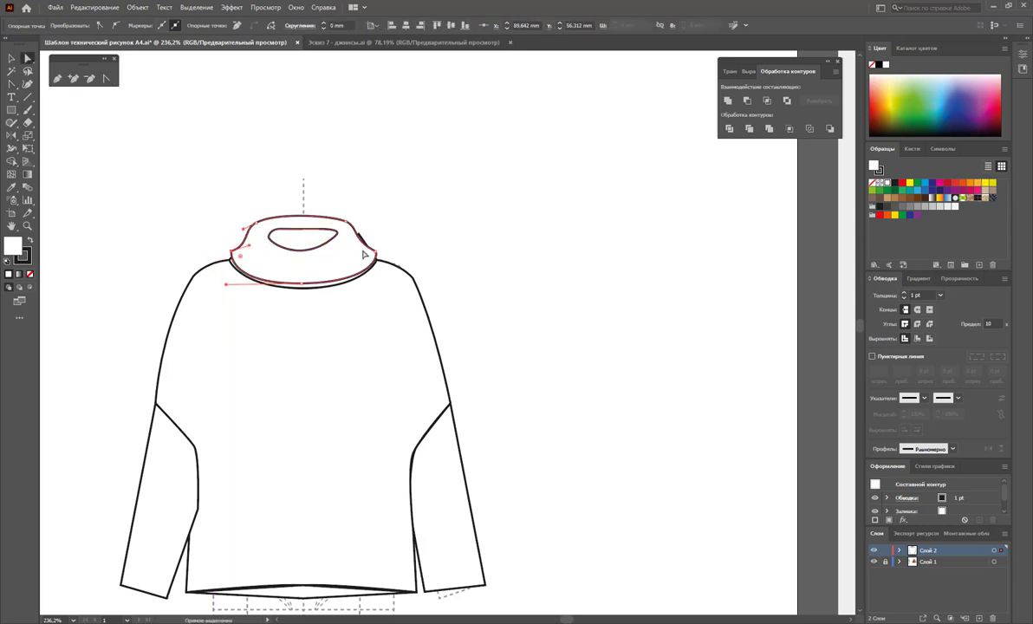
{"action": "left_click_drag", "start_coordinate": [358, 236], "coordinate": [355, 240]}
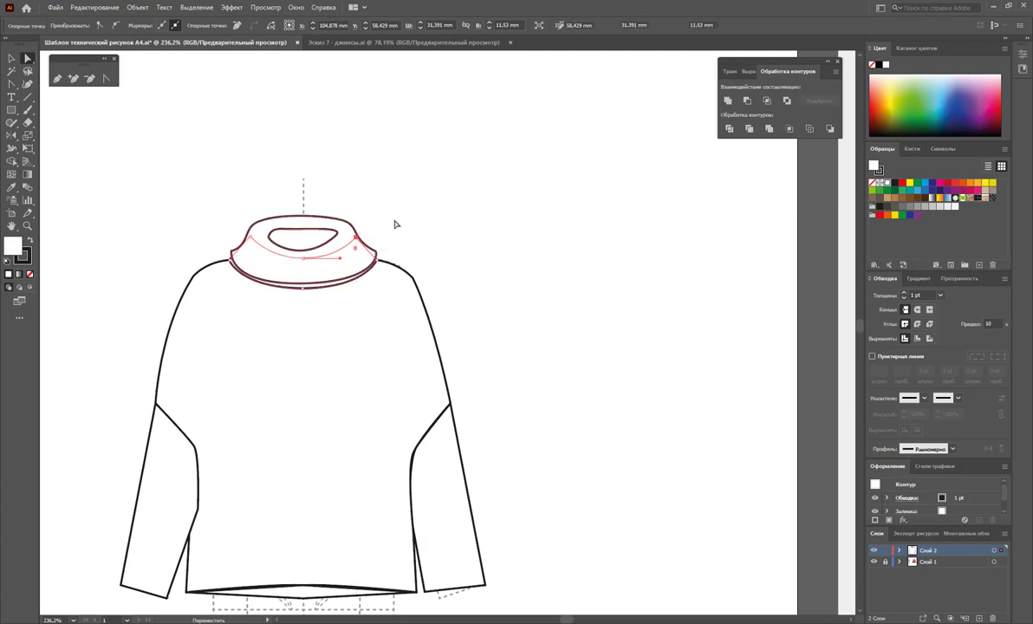
Convert and drag the left collar anchor down, and reshape the right edge near the shoulder
{"action": "left_click", "coordinate": [280, 255]}
{"action": "left_click", "coordinate": [106, 78]}
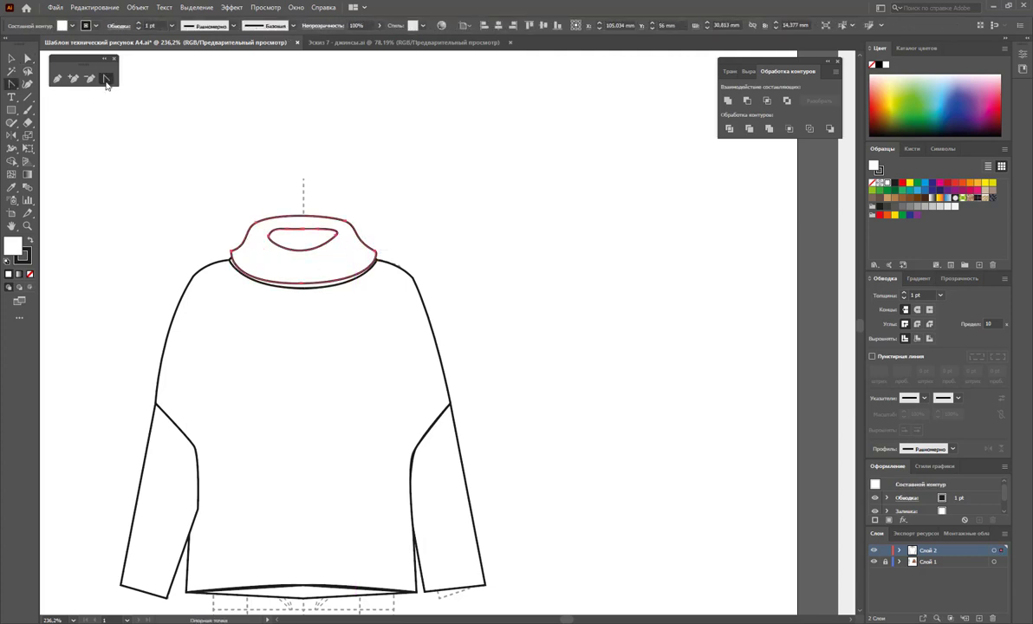
{"action": "left_click", "coordinate": [233, 252]}
{"action": "mouse_move", "coordinate": [233, 252]}
{"action": "left_mouse_down"}
{"action": "mouse_move", "coordinate": [214, 262]}
{"action": "mouse_move", "coordinate": [229, 272]}
{"action": "left_mouse_up"}
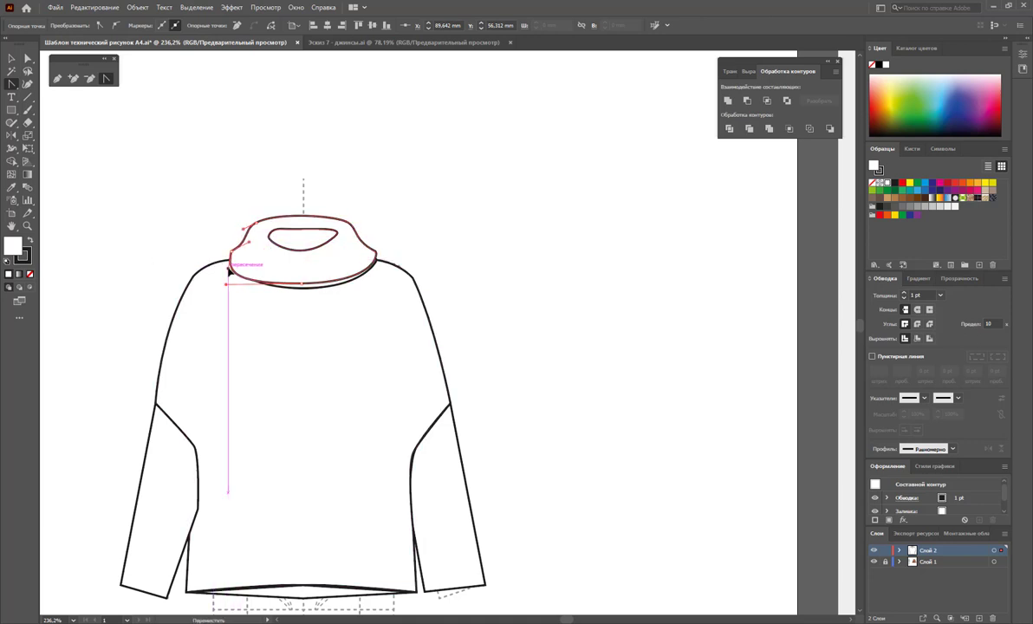
{"action": "left_click_drag", "start_coordinate": [228, 273], "coordinate": [266, 287]}
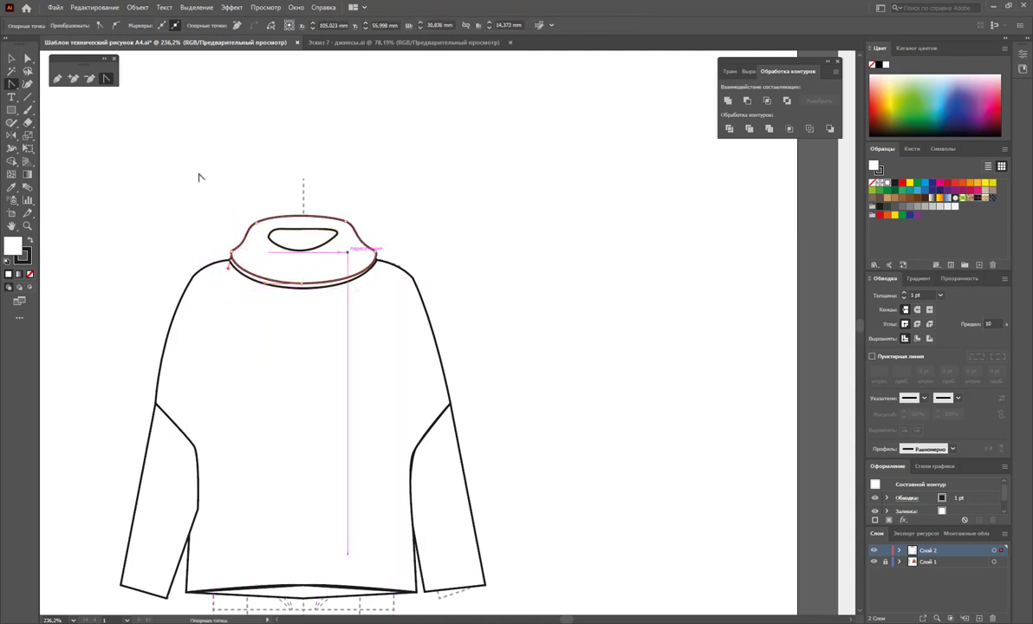
{"action": "left_click", "coordinate": [27, 59]}
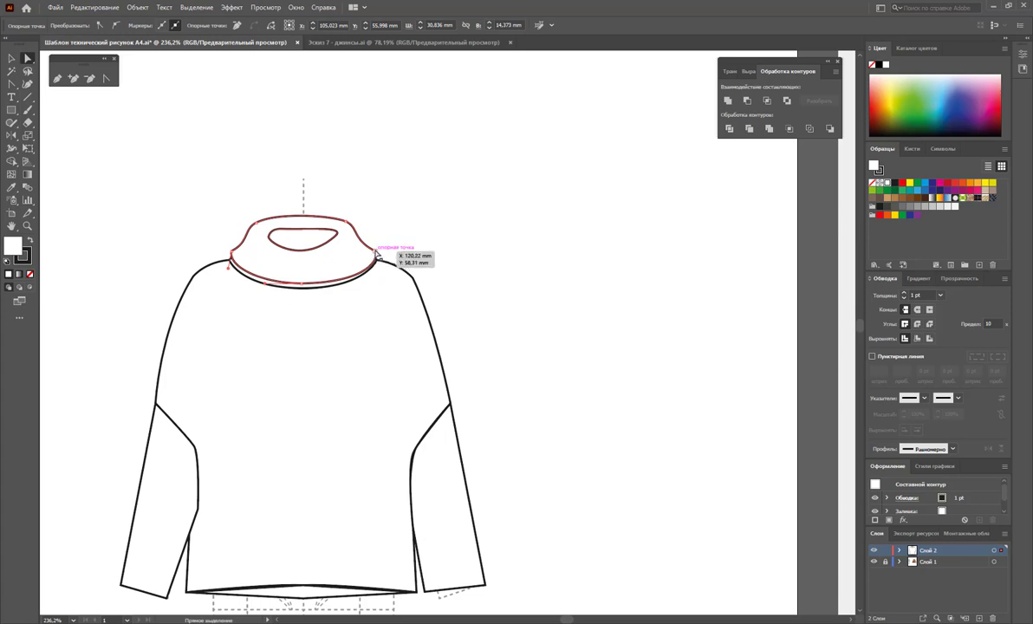
{"action": "left_click_drag", "start_coordinate": [376, 252], "coordinate": [371, 257]}
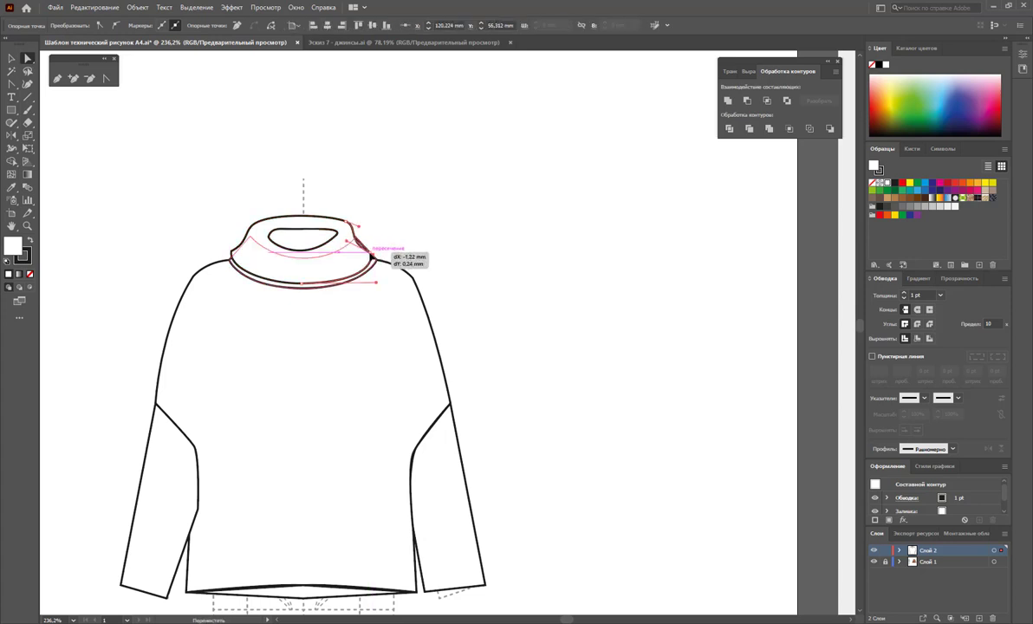
{"action": "left_click_drag", "start_coordinate": [371, 257], "coordinate": [349, 243]}
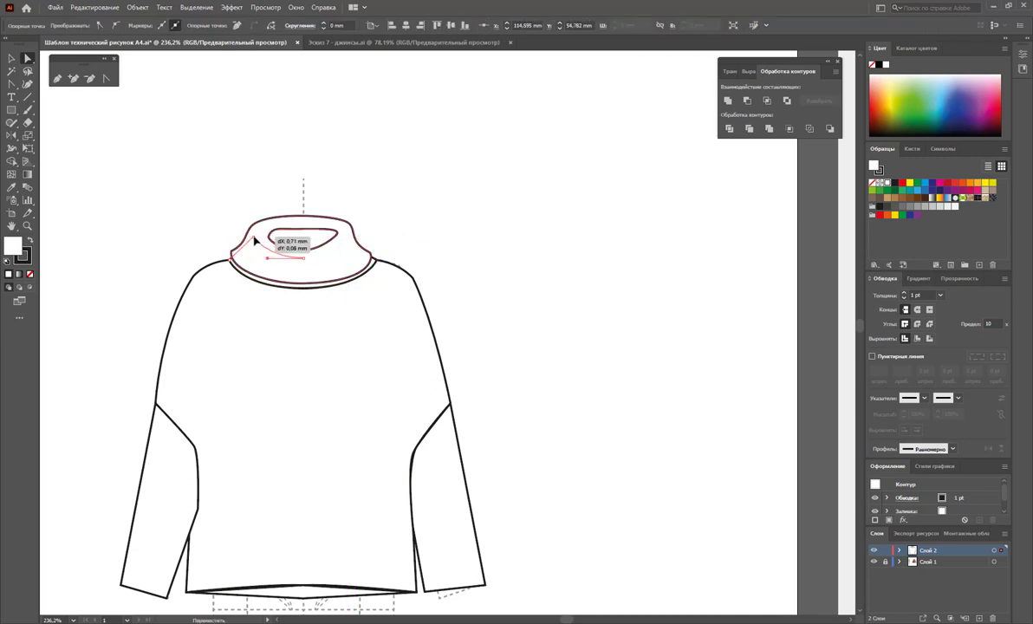
{"action": "left_click_drag", "start_coordinate": [253, 240], "coordinate": [257, 224]}
Refine the curve at the collar's left anchor, then zoom out to view the drawing
{"action": "left_click", "coordinate": [468, 282]}
{"action": "left_click", "coordinate": [269, 266]}
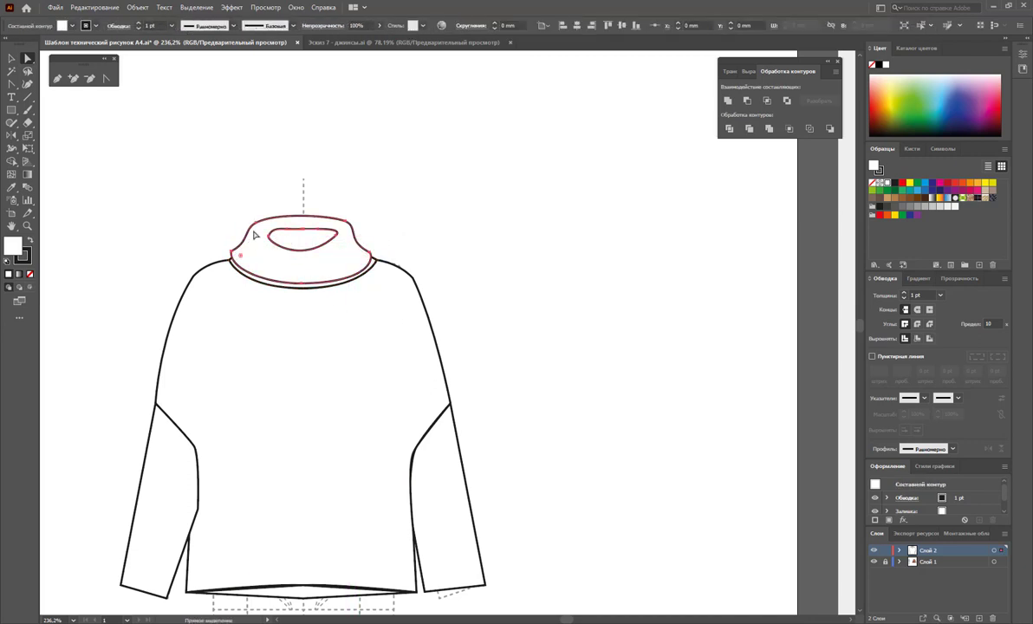
{"action": "left_click_drag", "start_coordinate": [235, 256], "coordinate": [256, 253]}
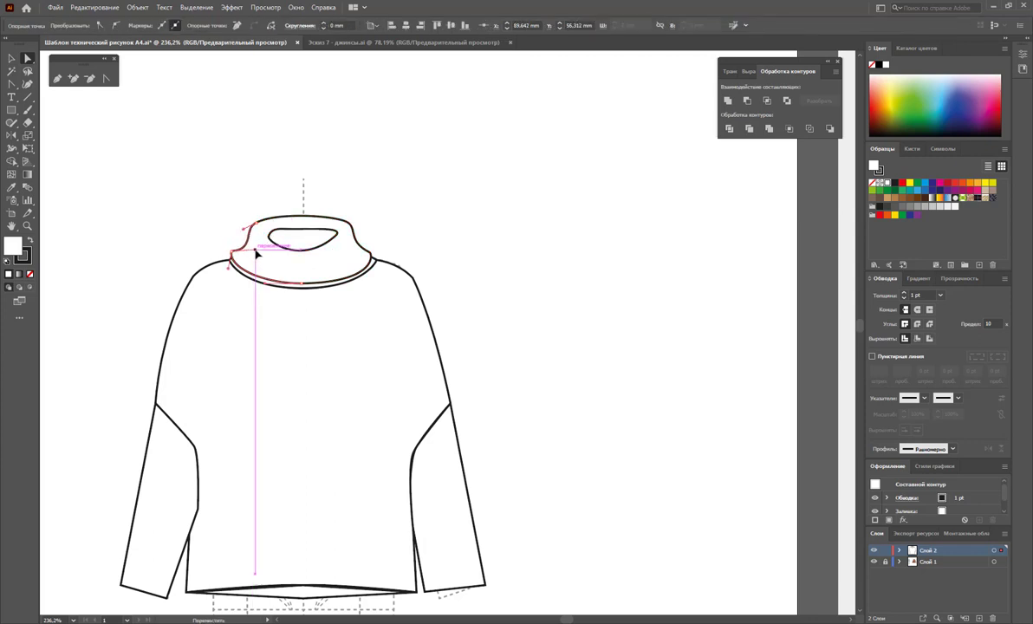
{"action": "left_click", "coordinate": [369, 229]}
{"action": "left_click", "coordinate": [316, 224]}
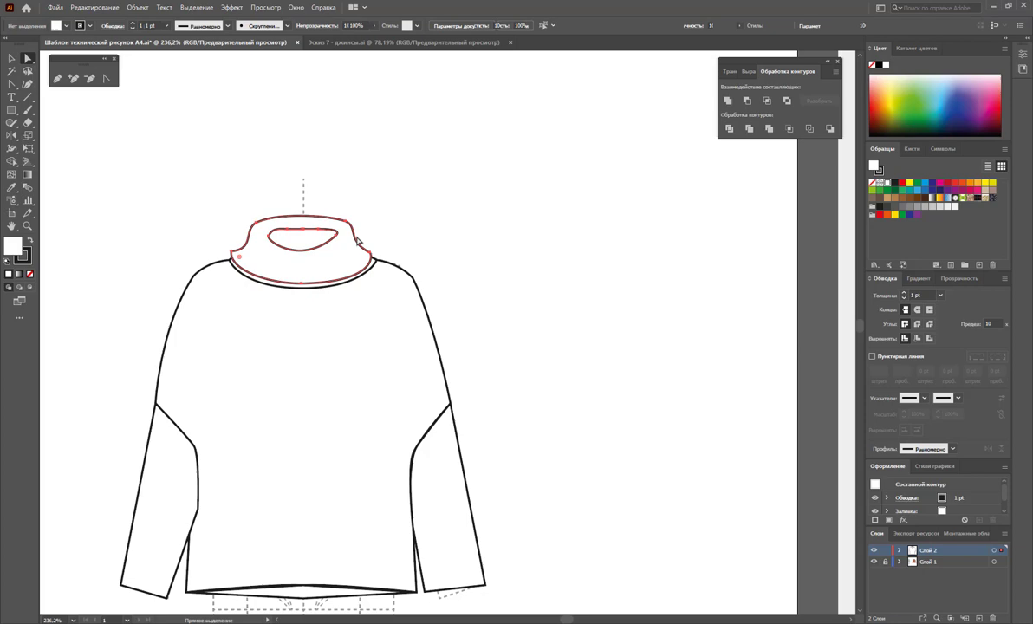
{"action": "left_click", "coordinate": [420, 250]}
{"action": "key", "text": "z"}
{"action": "left_click", "coordinate": [426, 300], "text": "alt"}
{"action": "left_click", "coordinate": [485, 374], "text": "alt"}
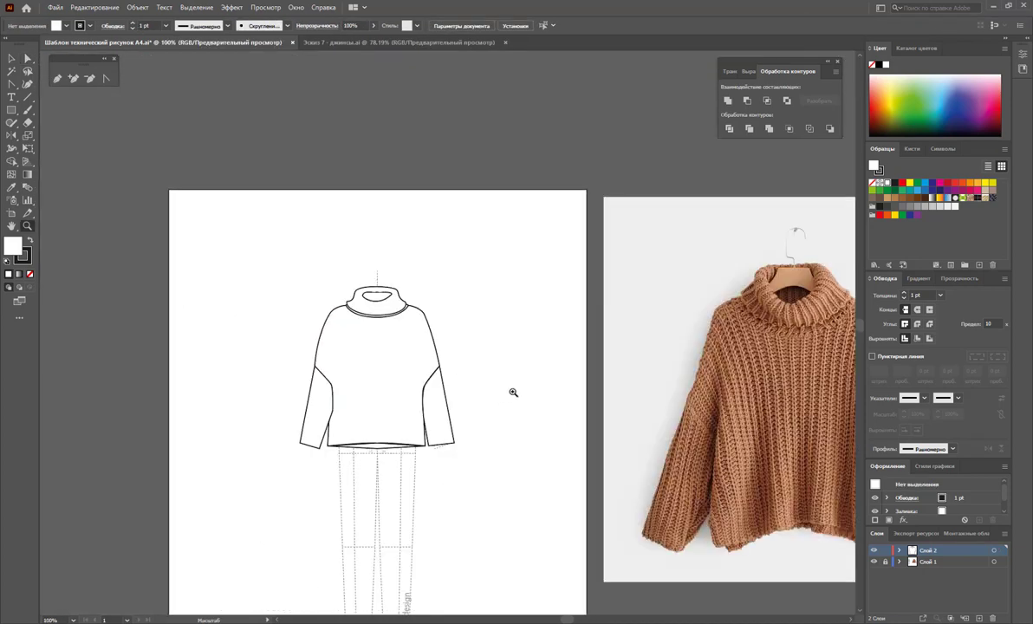
Zoom to the artboard and photo, then marquee-select the whole sweater flat
{"action": "left_click", "coordinate": [499, 393], "text": "alt"}
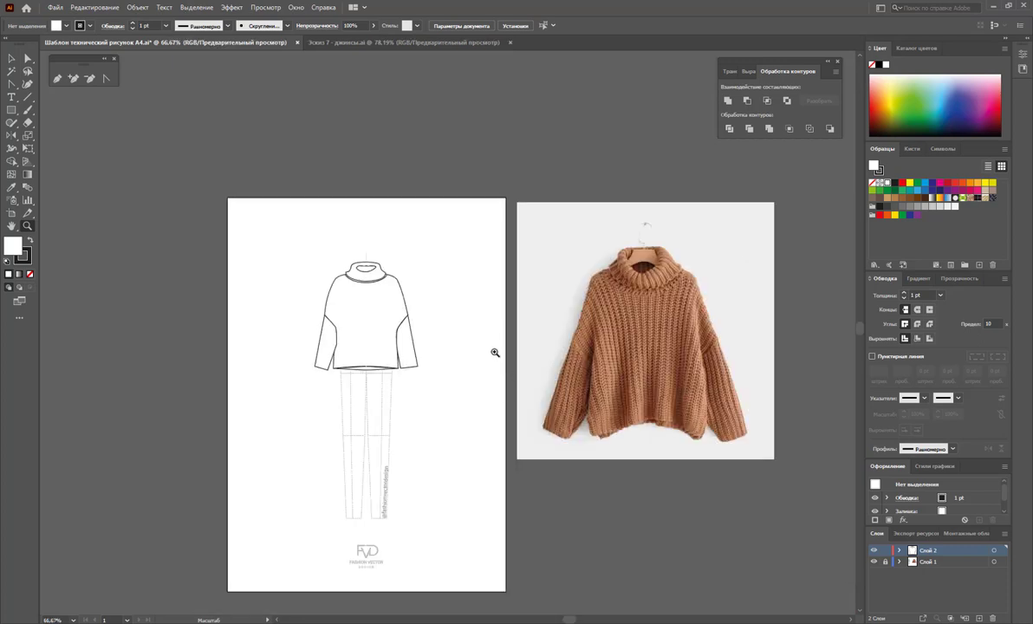
{"action": "left_click_drag", "start_coordinate": [479, 337], "coordinate": [522, 356]}
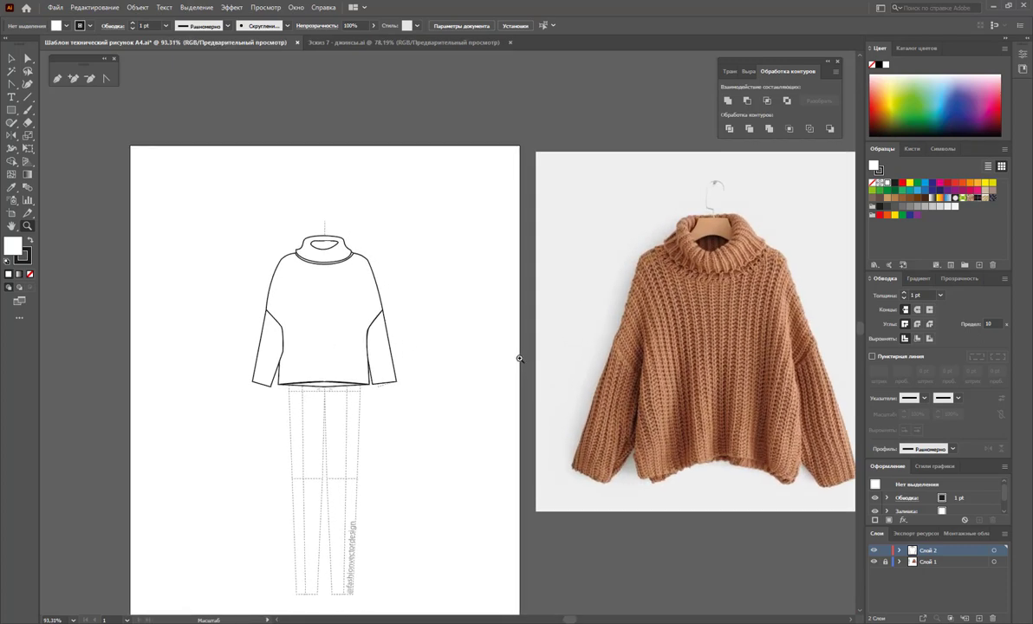
{"action": "scroll", "coordinate": [491, 347], "scroll_direction": "down", "scroll_amount": 3}
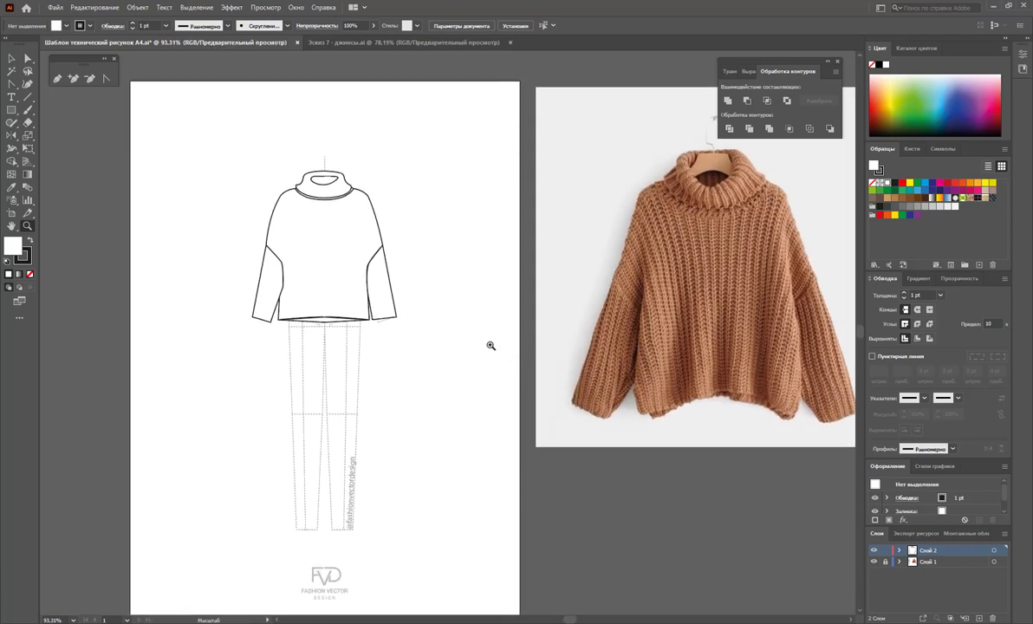
{"action": "left_click", "coordinate": [12, 56]}
{"action": "scroll", "coordinate": [426, 167], "scroll_direction": "down", "scroll_amount": 2}
{"action": "left_click_drag", "start_coordinate": [448, 95], "coordinate": [213, 288]}
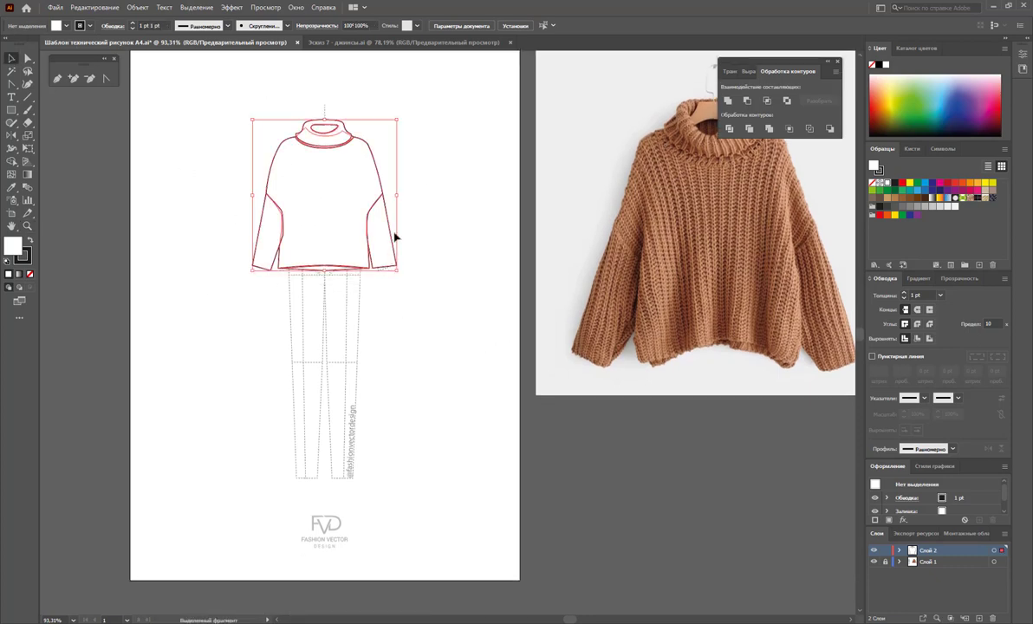
{"action": "scroll", "coordinate": [394, 217], "scroll_direction": "down", "scroll_amount": 4}
Alt-drag a copy of the sweater flat beneath the knit photo, then deselect it
{"action": "left_click_drag", "start_coordinate": [380, 90], "coordinate": [690, 396]}
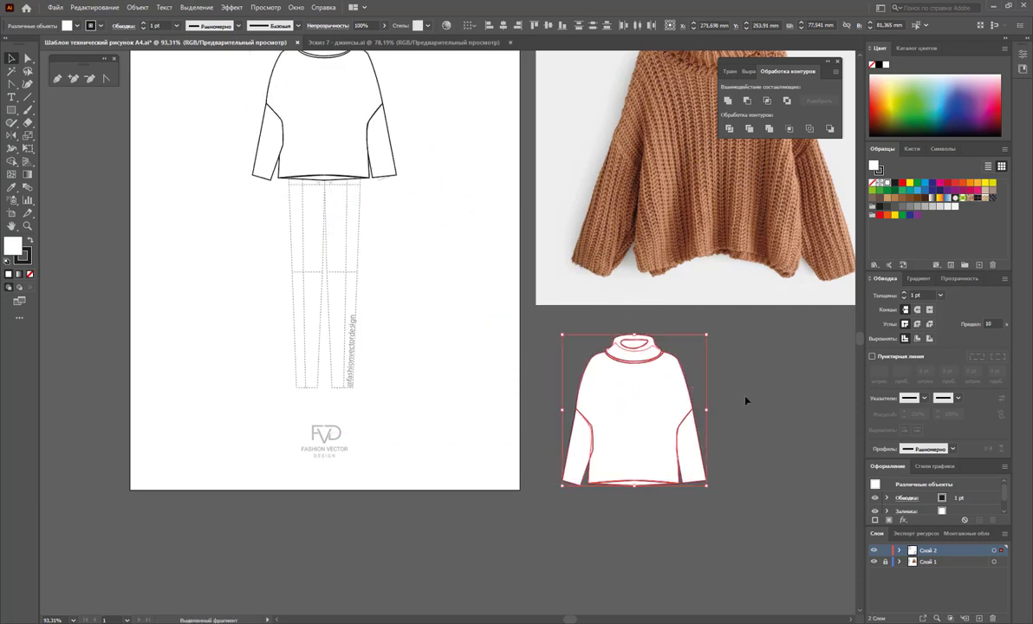
{"action": "left_click", "coordinate": [693, 368]}
{"action": "scroll", "coordinate": [851, 619], "scroll_direction": "right", "scroll_amount": 3}
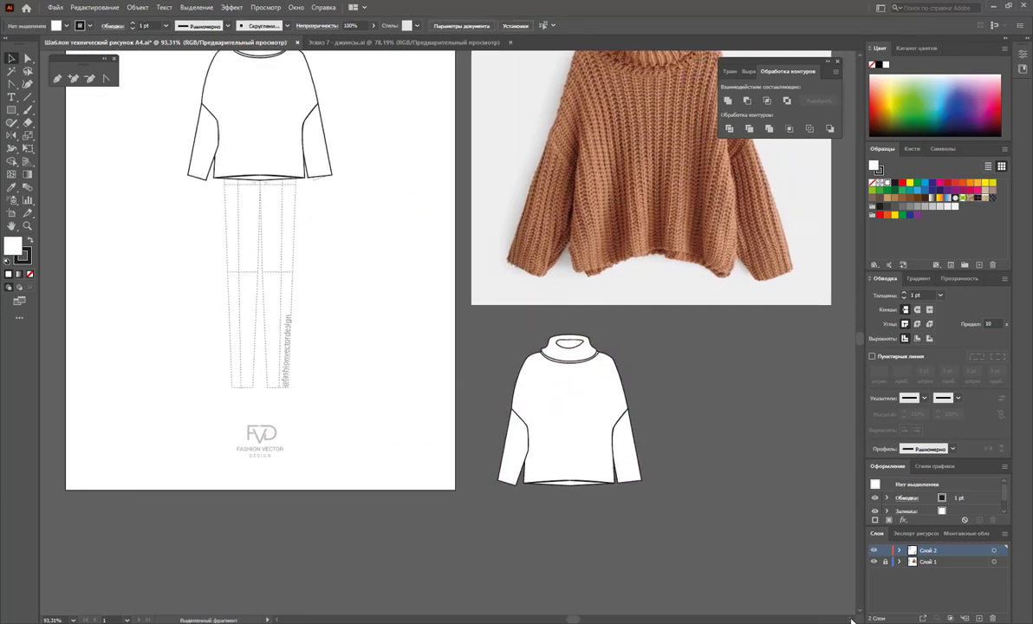
{"action": "scroll", "coordinate": [851, 618], "scroll_direction": "right", "scroll_amount": 3}
{"action": "scroll", "coordinate": [672, 425], "scroll_direction": "up", "scroll_amount": 1}
{"action": "scroll", "coordinate": [650, 399], "scroll_direction": "up", "scroll_amount": 1}
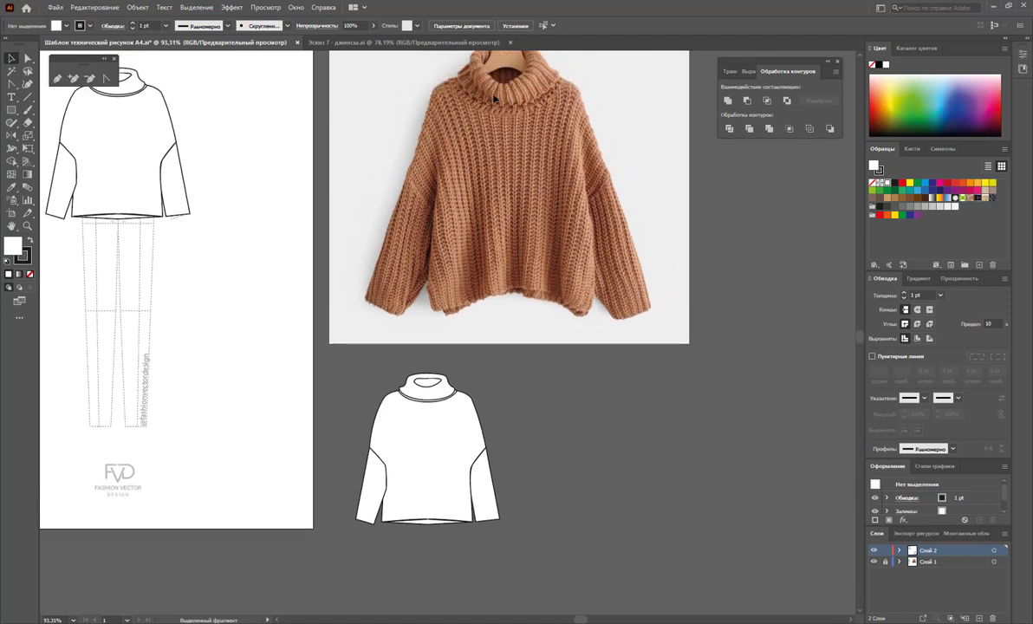
{"action": "left_click", "coordinate": [27, 226]}
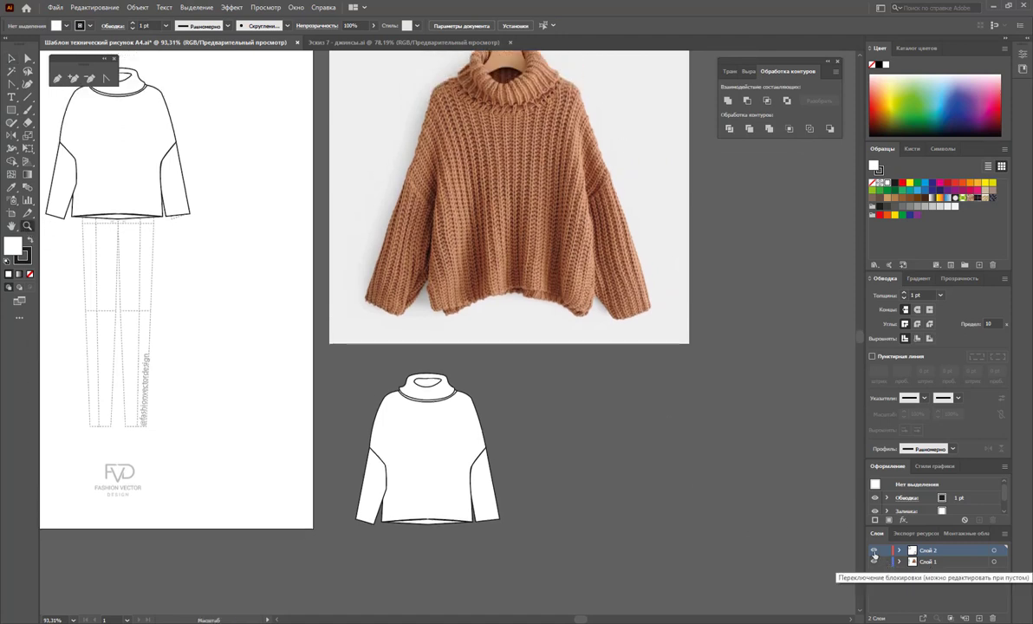
{"action": "scroll", "coordinate": [617, 358], "scroll_direction": "up", "scroll_amount": 3}
{"action": "scroll", "coordinate": [614, 359], "scroll_direction": "up", "scroll_amount": 3}
Outline one knit stitch with a 5.604 × 4.022 mm rectangle: no fill or stroke, sent to back
{"action": "left_click_drag", "start_coordinate": [504, 202], "coordinate": [735, 335]}
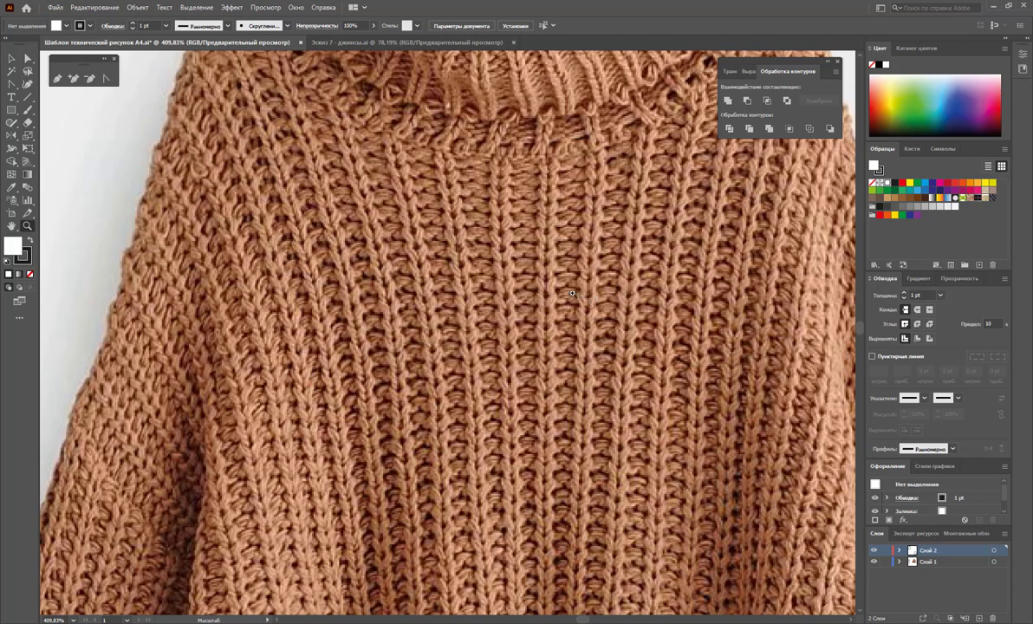
{"action": "left_click", "coordinate": [12, 110]}
{"action": "mouse_move", "coordinate": [479, 242]}
{"action": "left_mouse_down"}
{"action": "mouse_move", "coordinate": [526, 260]}
{"action": "mouse_move", "coordinate": [523, 273]}
{"action": "left_mouse_up"}
{"action": "left_click", "coordinate": [31, 275]}
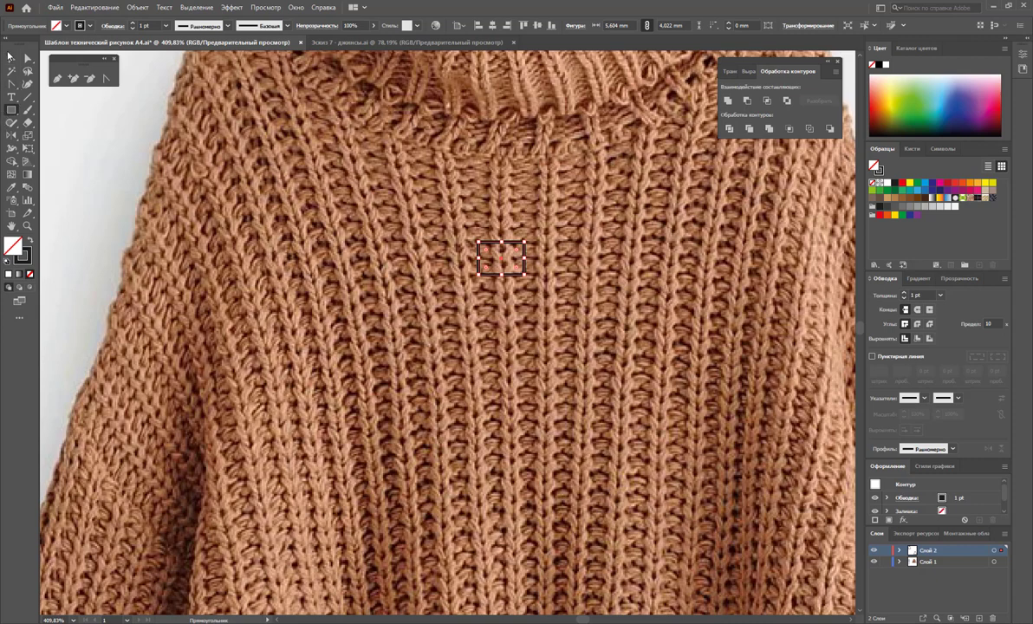
{"action": "left_click", "coordinate": [12, 58]}
{"action": "right_click", "coordinate": [500, 261]}
{"action": "mouse_move", "coordinate": [532, 455]}
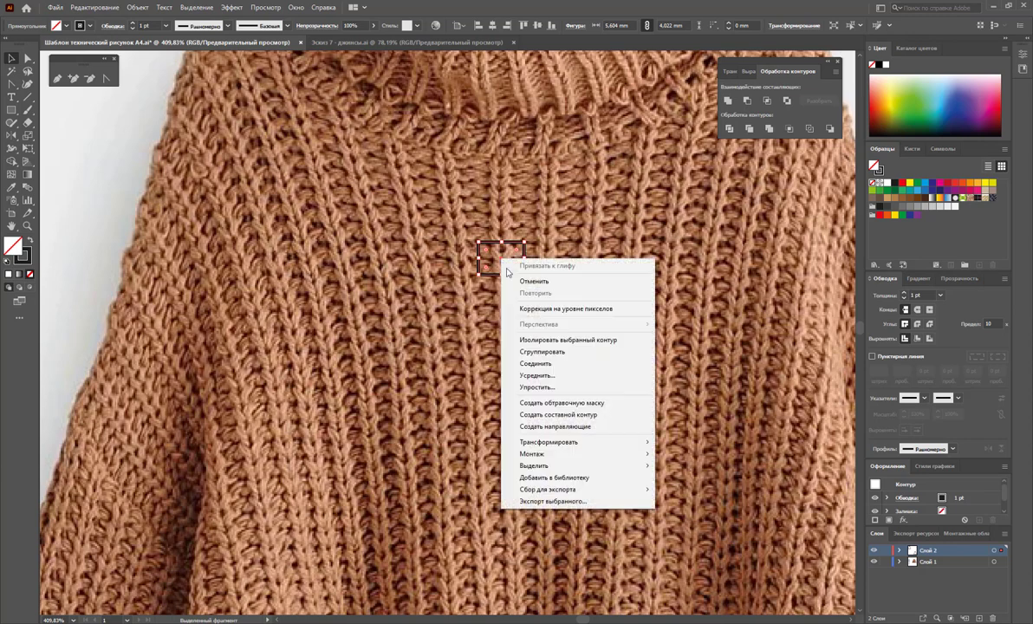
{"action": "left_click", "coordinate": [691, 489]}
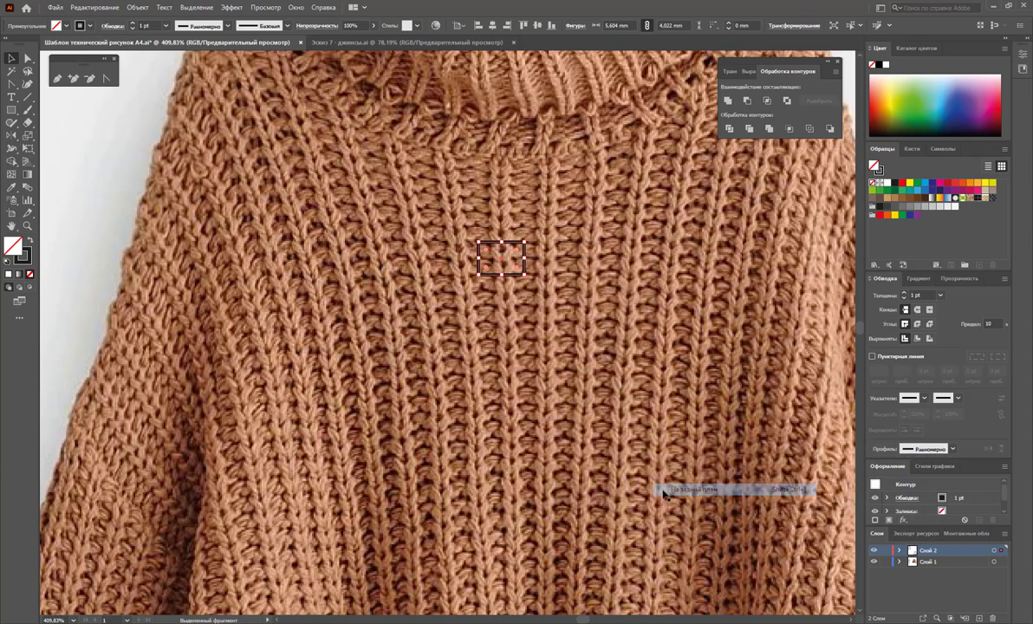
{"action": "left_click", "coordinate": [24, 257]}
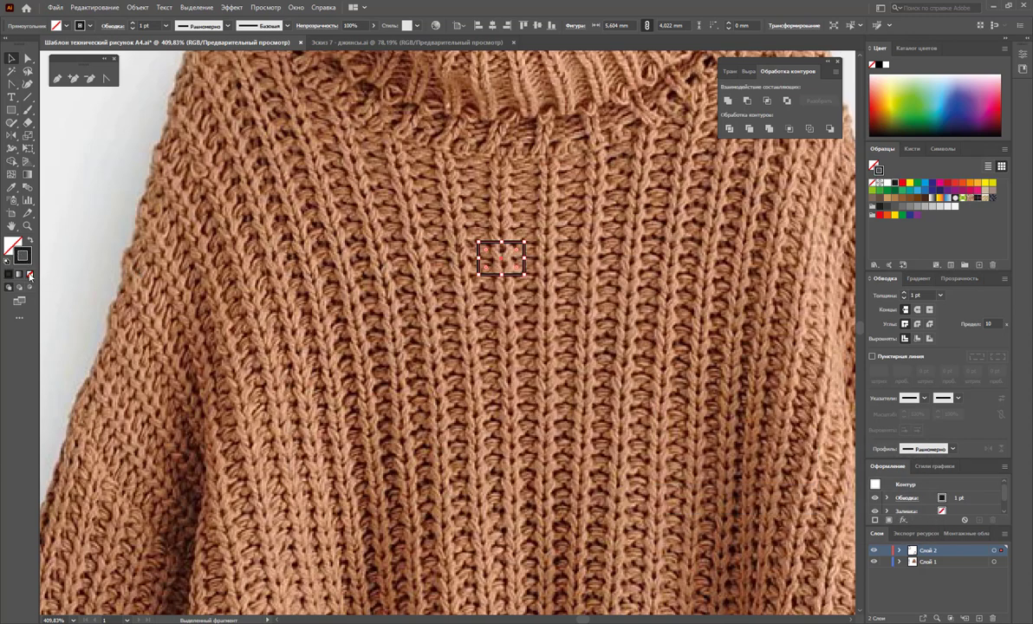
Zoom back out and select the photo together with the patch rectangle
{"action": "left_click", "coordinate": [400, 316]}
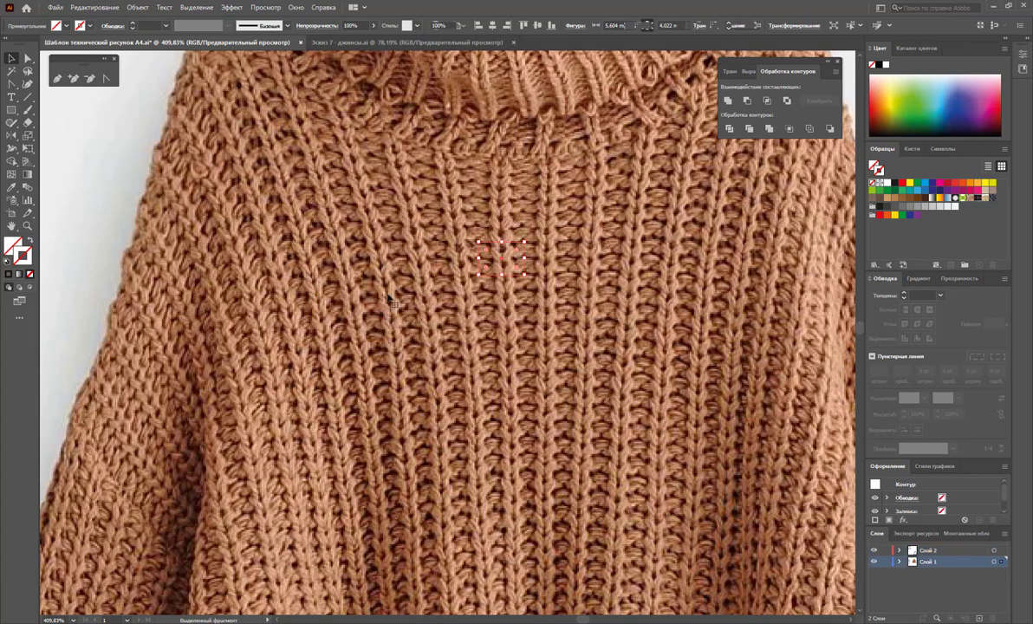
{"action": "key", "text": "z"}
{"action": "left_click", "coordinate": [484, 309], "text": "alt"}
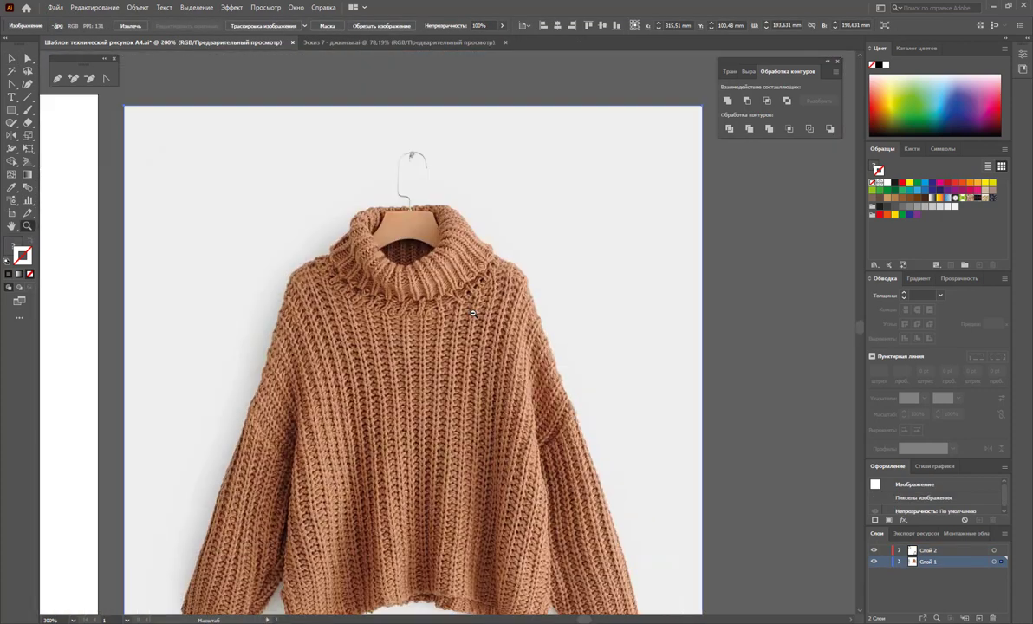
{"action": "left_click", "coordinate": [388, 321], "text": "alt"}
{"action": "left_click", "coordinate": [388, 321], "text": "alt"}
{"action": "left_click", "coordinate": [11, 59]}
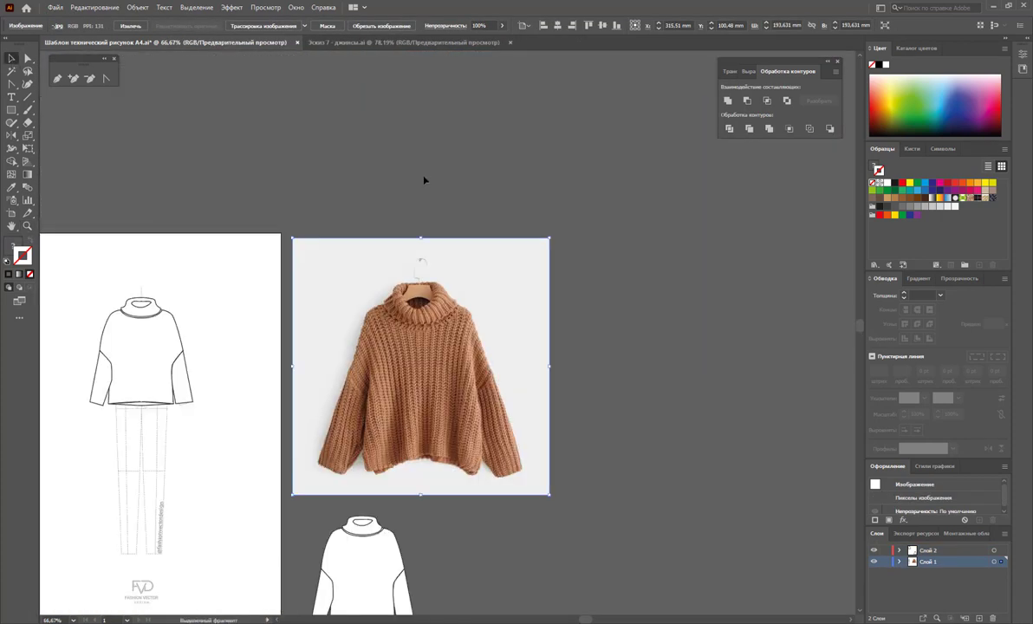
{"action": "mouse_move", "coordinate": [409, 347]}
{"action": "left_mouse_down"}
{"action": "mouse_move", "coordinate": [502, 353]}
{"action": "mouse_move", "coordinate": [873, 222]}
{"action": "left_mouse_up"}
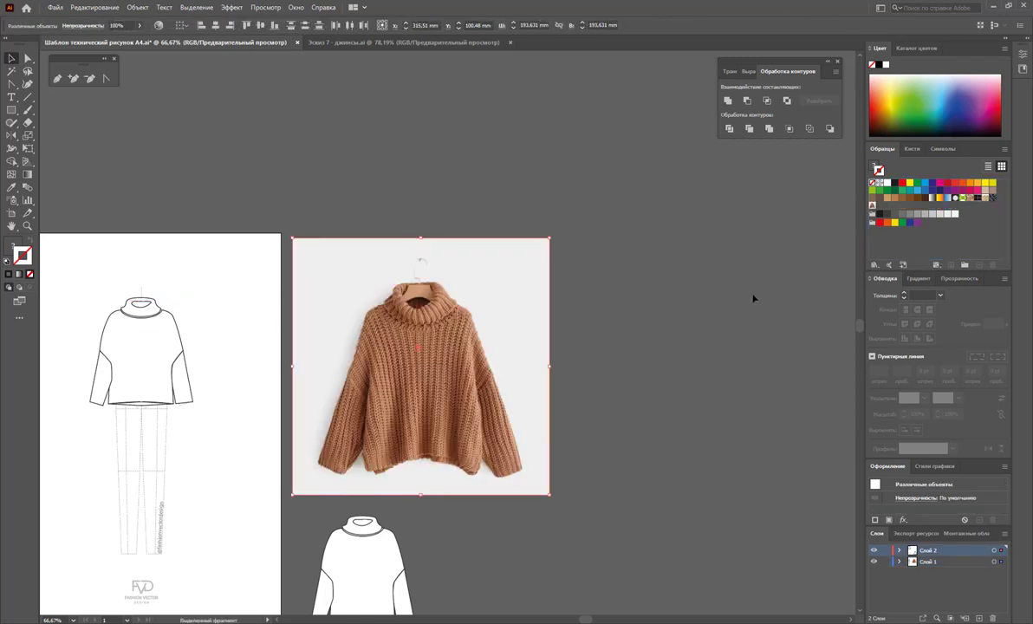
{"action": "scroll", "coordinate": [659, 320], "scroll_direction": "down", "scroll_amount": 5}
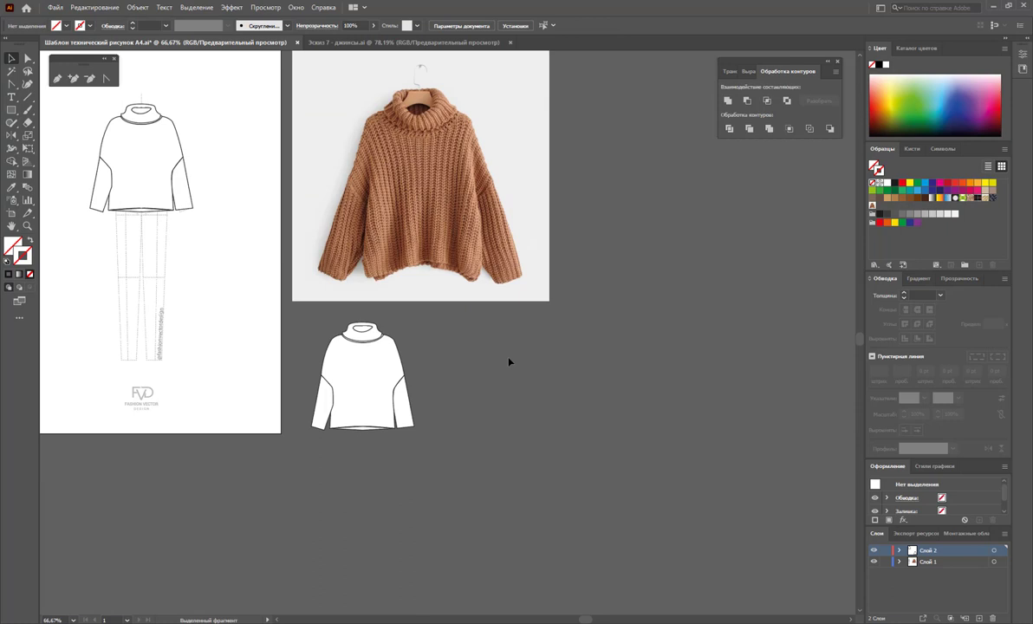
Draw a 97.277 × 146.136 mm test rectangle to the right of the photo
{"action": "left_click", "coordinate": [380, 340]}
{"action": "left_click", "coordinate": [122, 342]}
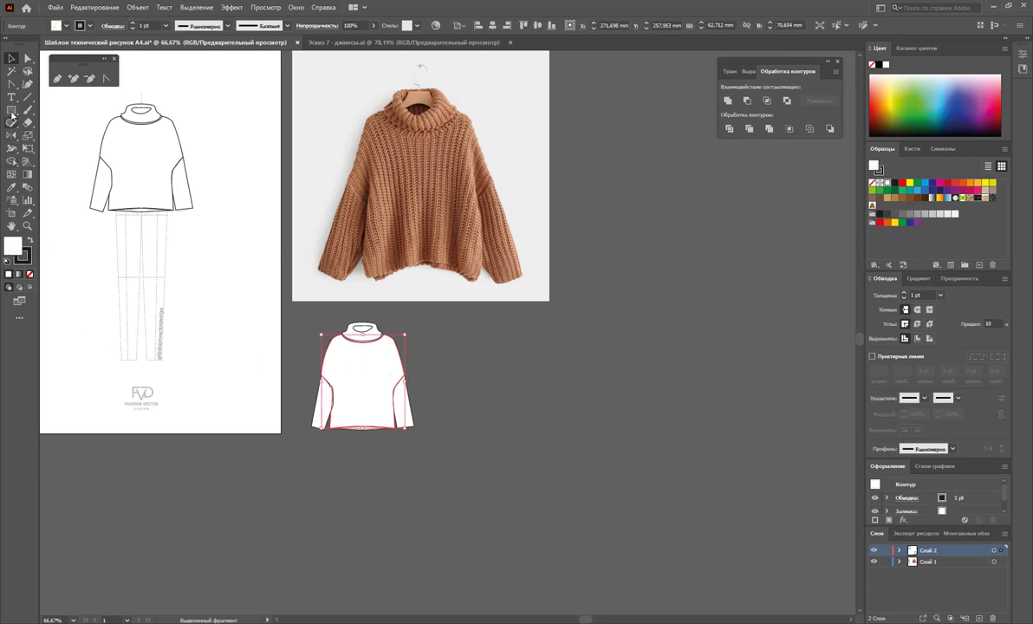
{"action": "left_click", "coordinate": [12, 109]}
{"action": "mouse_move", "coordinate": [600, 117]}
{"action": "left_mouse_down"}
{"action": "mouse_move", "coordinate": [708, 293]}
{"action": "mouse_move", "coordinate": [729, 310]}
{"action": "left_mouse_up"}
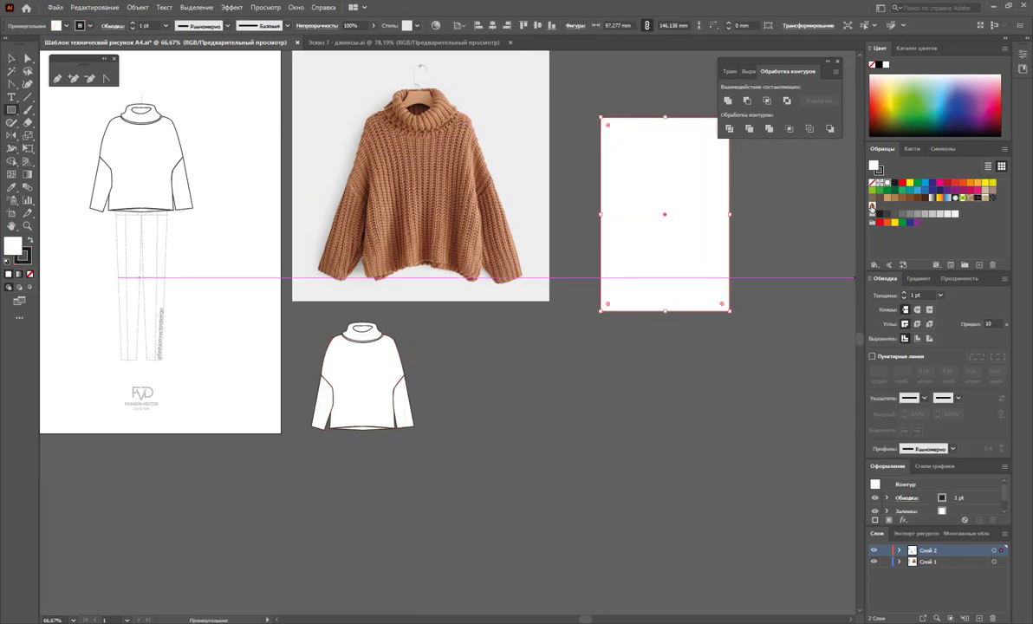
{"action": "left_click", "coordinate": [872, 206]}
Send the patch rectangle behind the photo on the photo's layer
{"action": "left_click", "coordinate": [12, 57]}
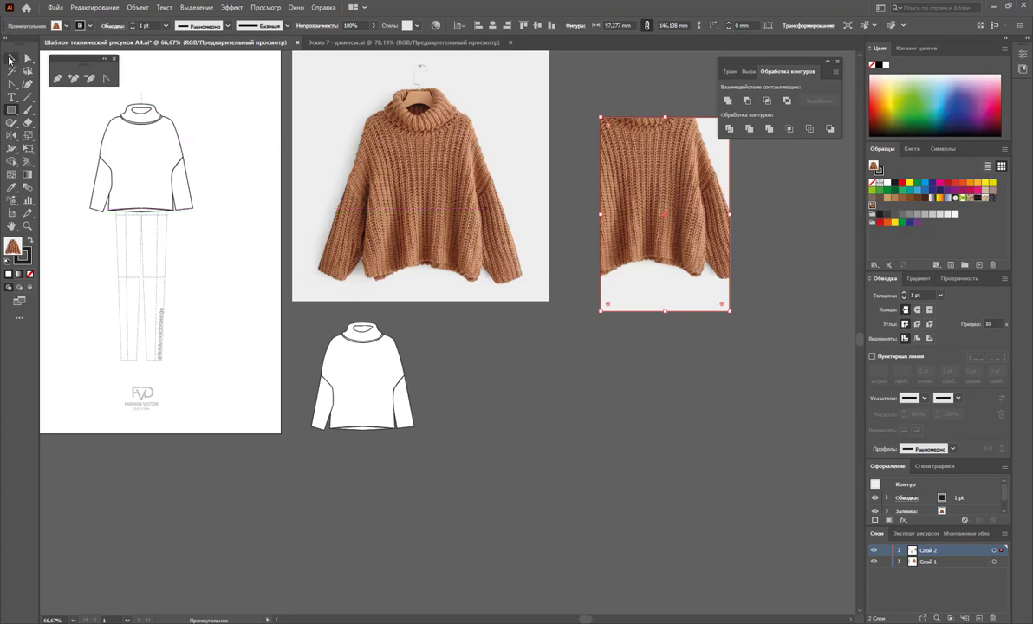
{"action": "left_click_drag", "start_coordinate": [551, 98], "coordinate": [329, 215]}
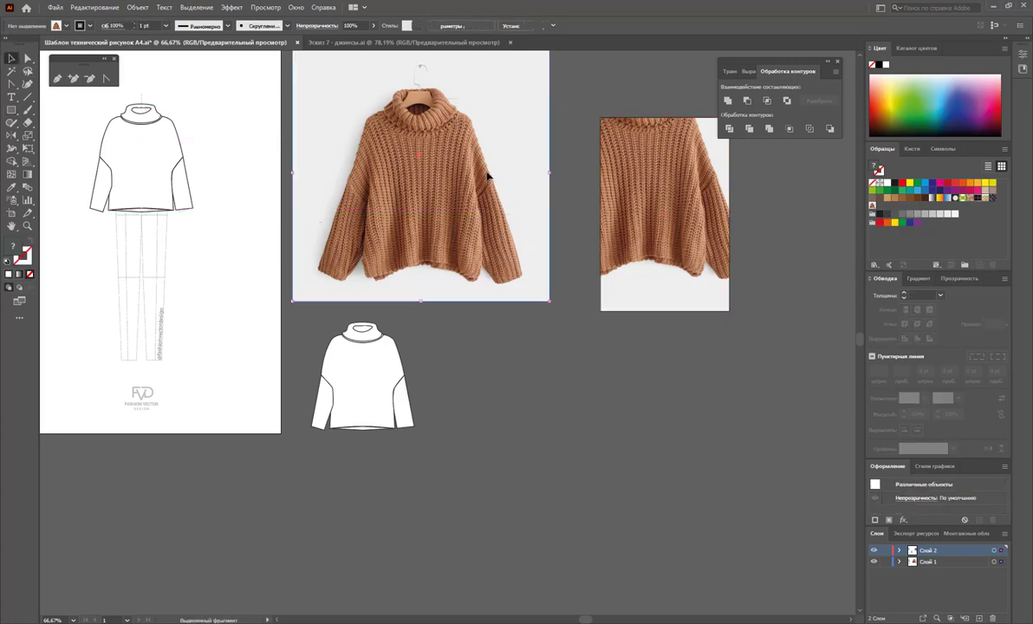
{"action": "left_click", "coordinate": [568, 332]}
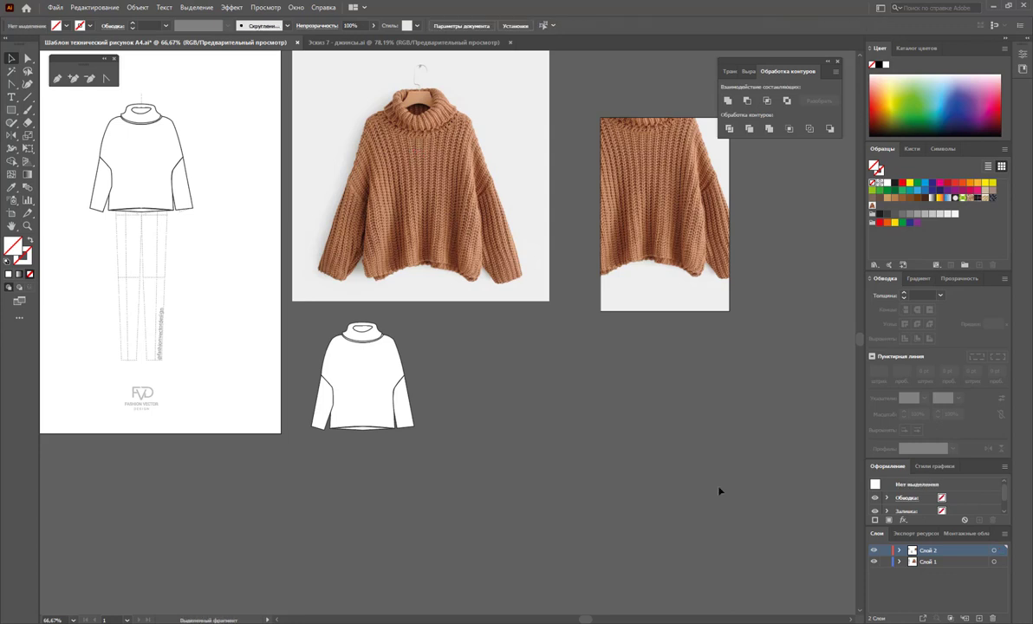
{"action": "left_click", "coordinate": [945, 564]}
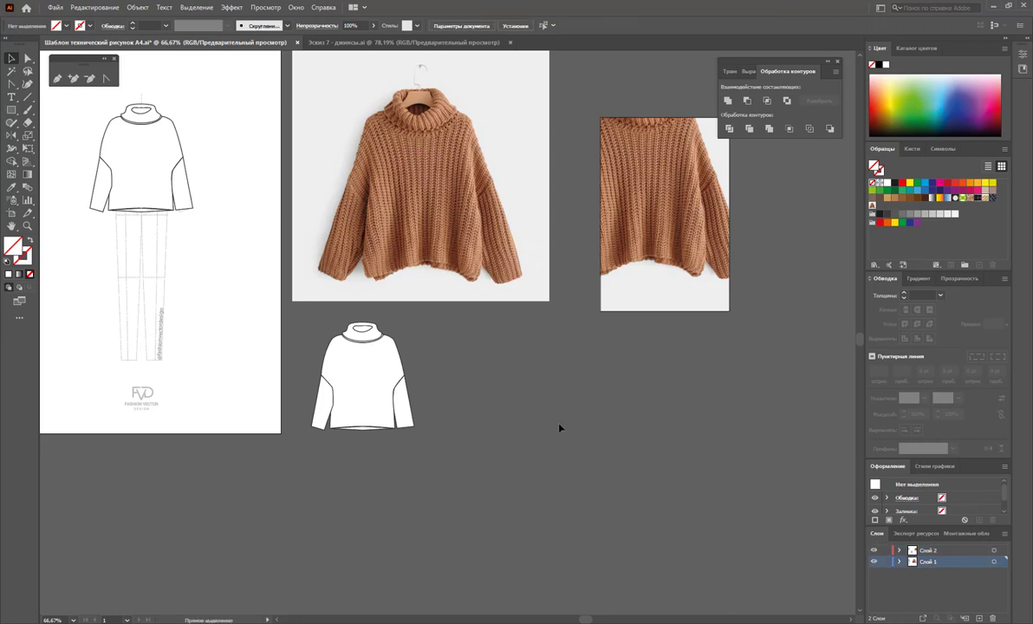
{"action": "right_click", "coordinate": [447, 154]}
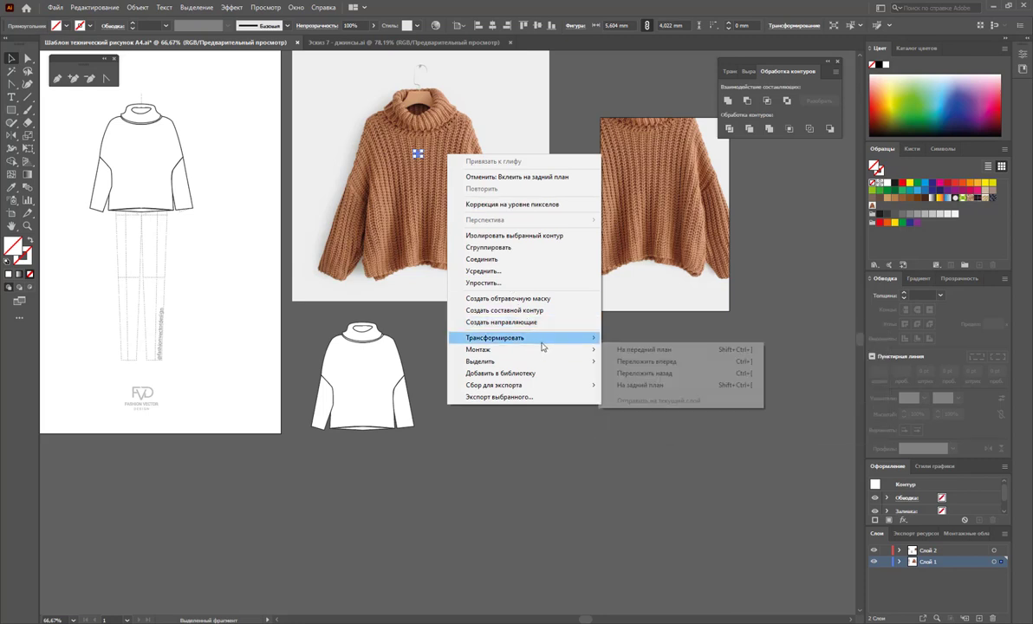
{"action": "mouse_move", "coordinate": [478, 350]}
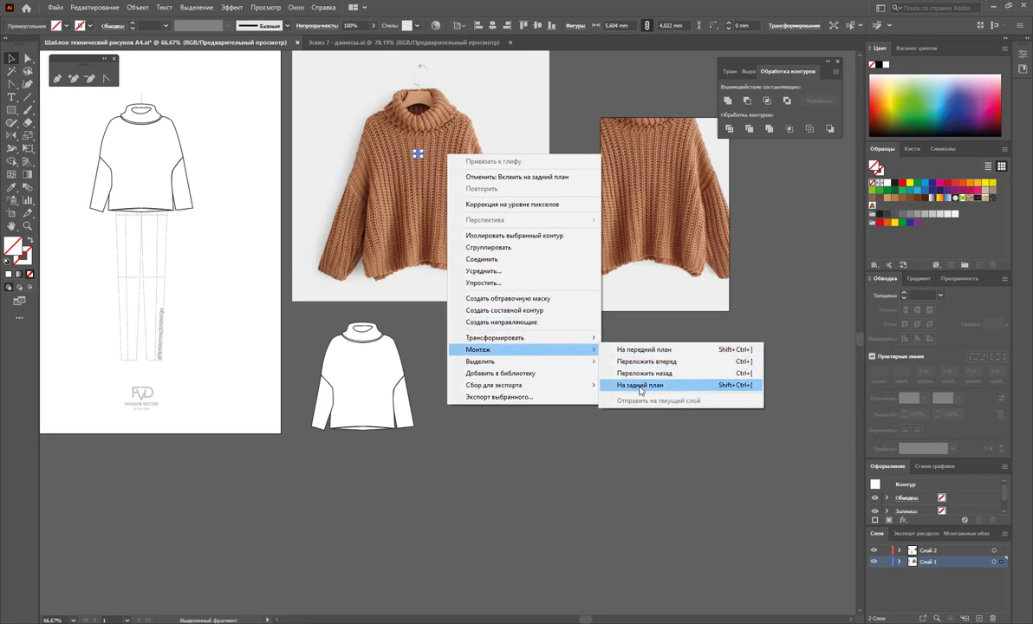
{"action": "left_click", "coordinate": [641, 387]}
{"action": "left_click", "coordinate": [560, 143]}
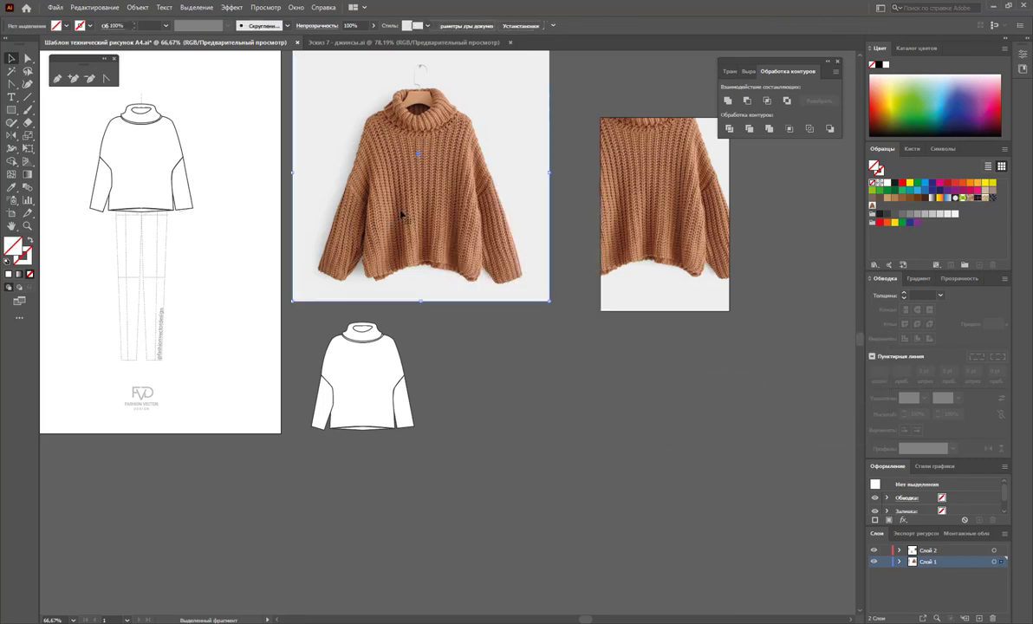
Create a knit-stitch pattern swatch from the photo patch and fill the test rectangle with it
{"action": "left_click_drag", "start_coordinate": [408, 161], "coordinate": [879, 247]}
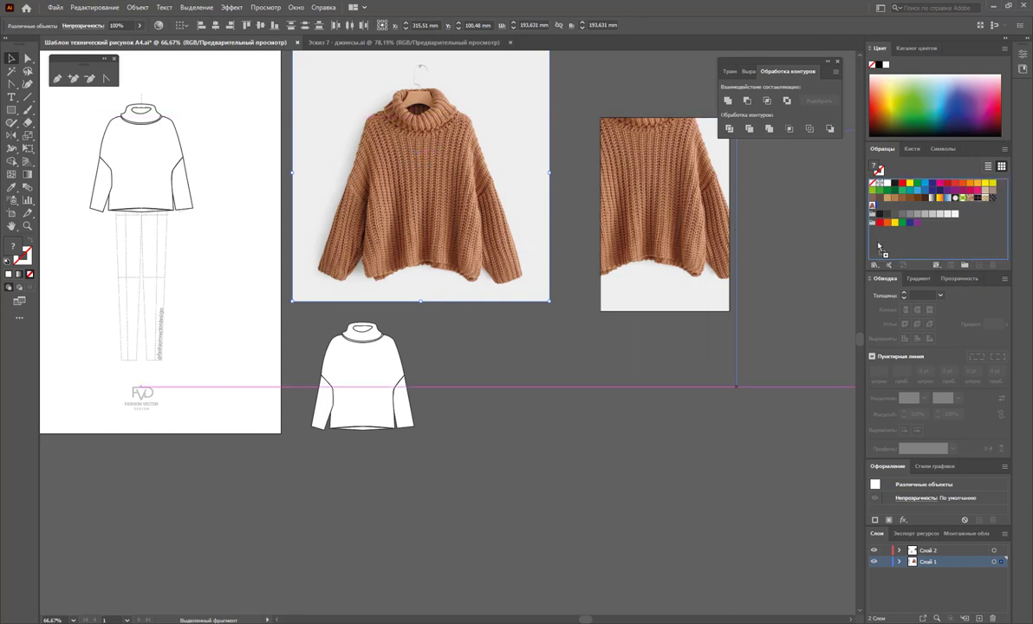
{"action": "left_click", "coordinate": [712, 223]}
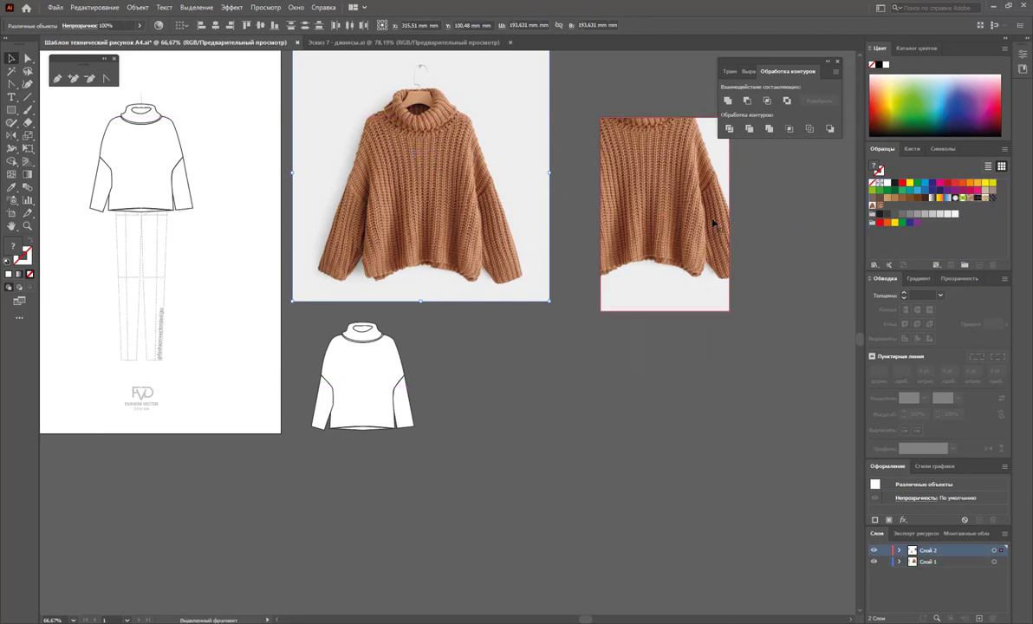
{"action": "left_click", "coordinate": [876, 207]}
{"action": "left_click", "coordinate": [770, 252]}
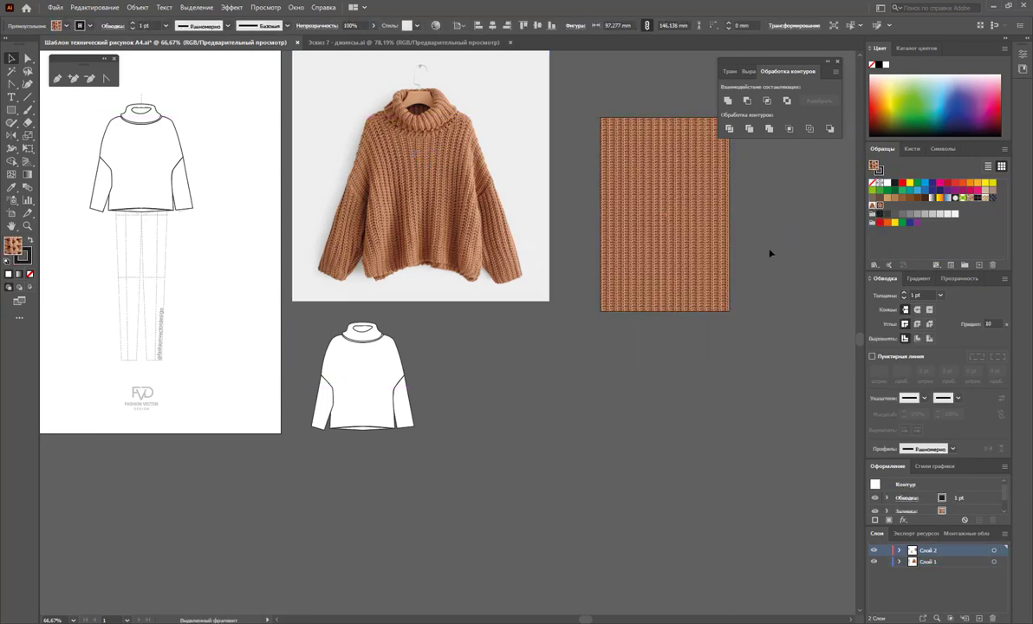
{"action": "left_click_drag", "start_coordinate": [663, 248], "coordinate": [628, 217]}
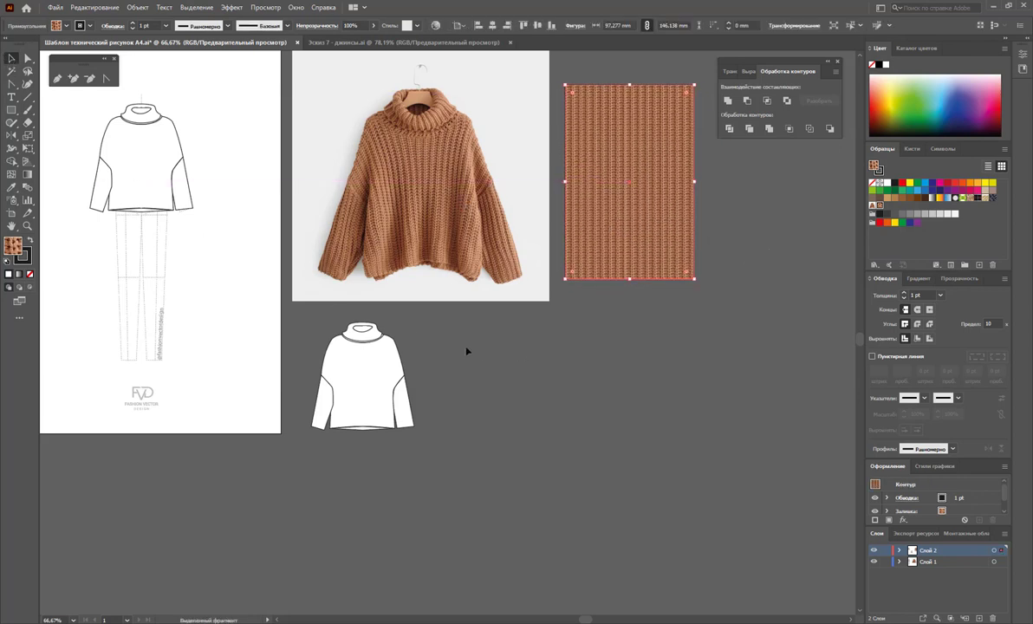
{"action": "key", "text": "ctrl+h"}
{"action": "left_click", "coordinate": [414, 364]}
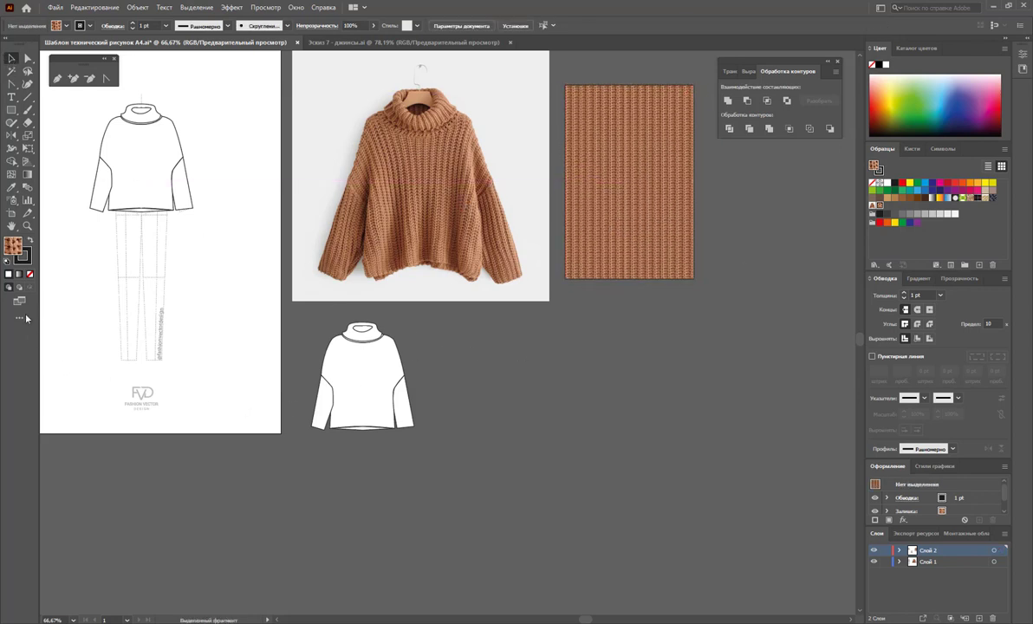
Fill the sweater body and both sleeves with the knit pattern swatch
{"action": "left_click", "coordinate": [362, 380]}
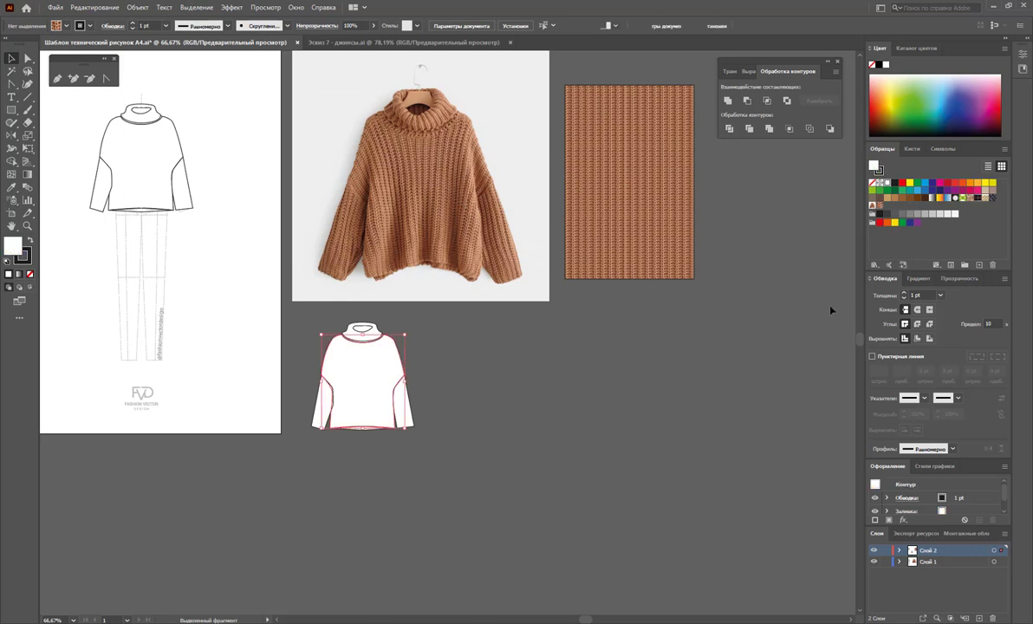
{"action": "left_click", "coordinate": [881, 204]}
{"action": "left_click", "coordinate": [423, 395]}
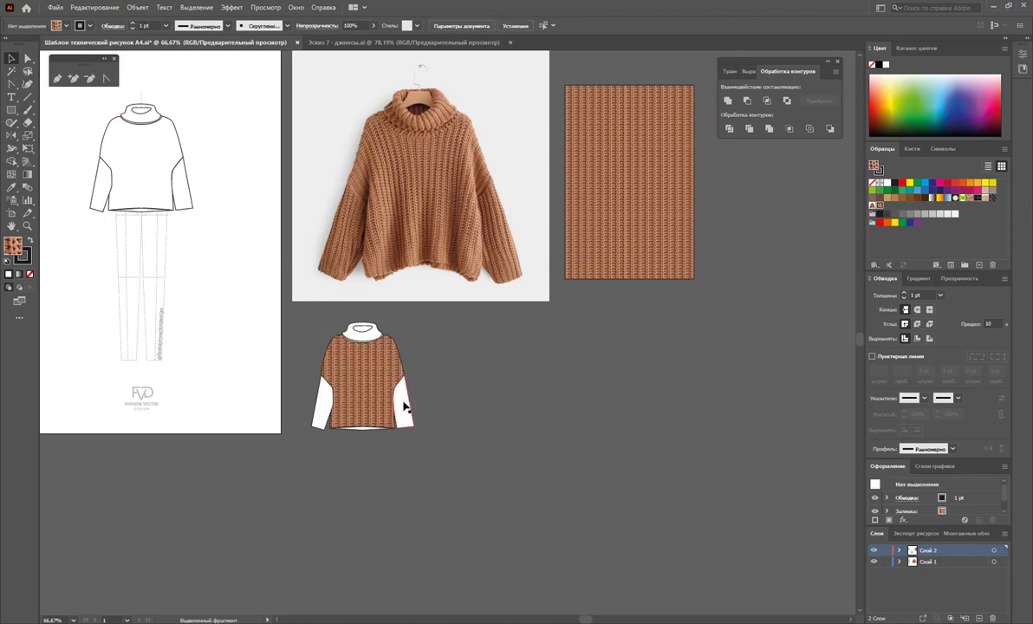
{"action": "left_click", "coordinate": [403, 406]}
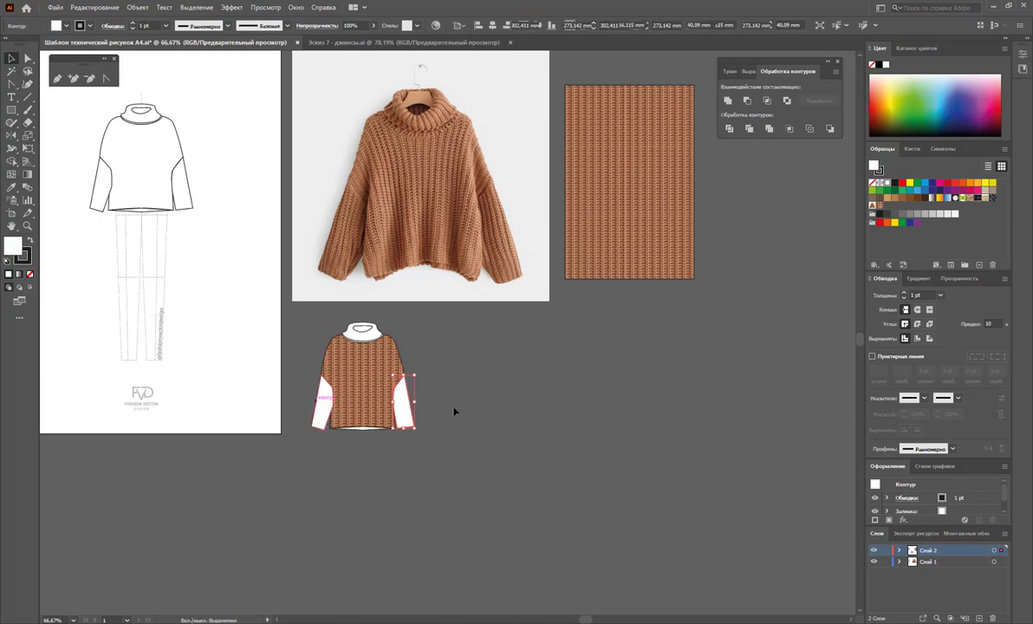
{"action": "left_click", "coordinate": [880, 204]}
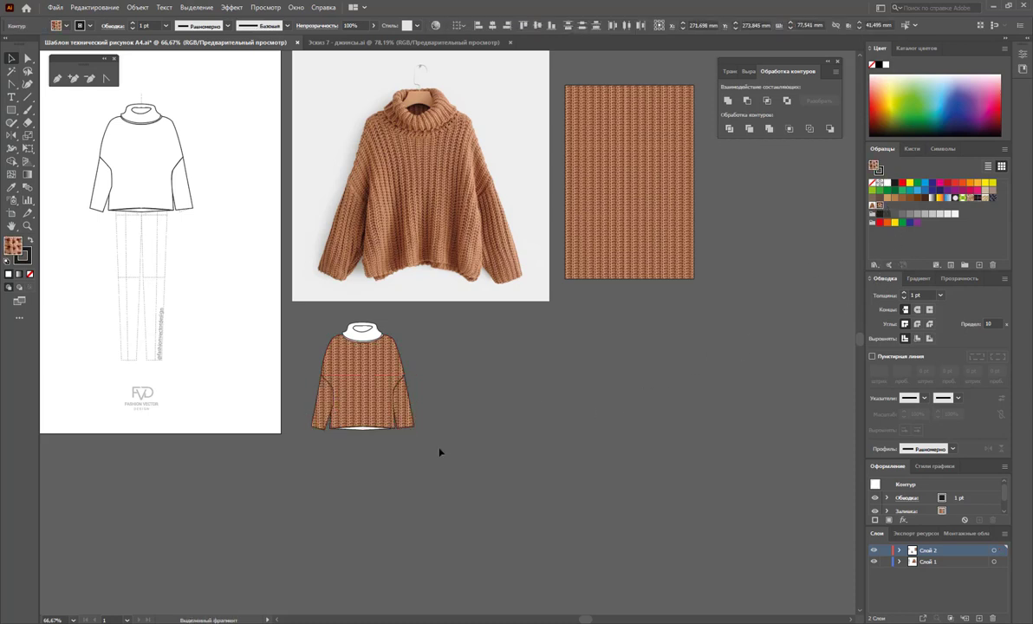
{"action": "left_click", "coordinate": [364, 434]}
Fill the turtleneck collar with the knit pattern swatch
{"action": "left_click", "coordinate": [373, 333]}
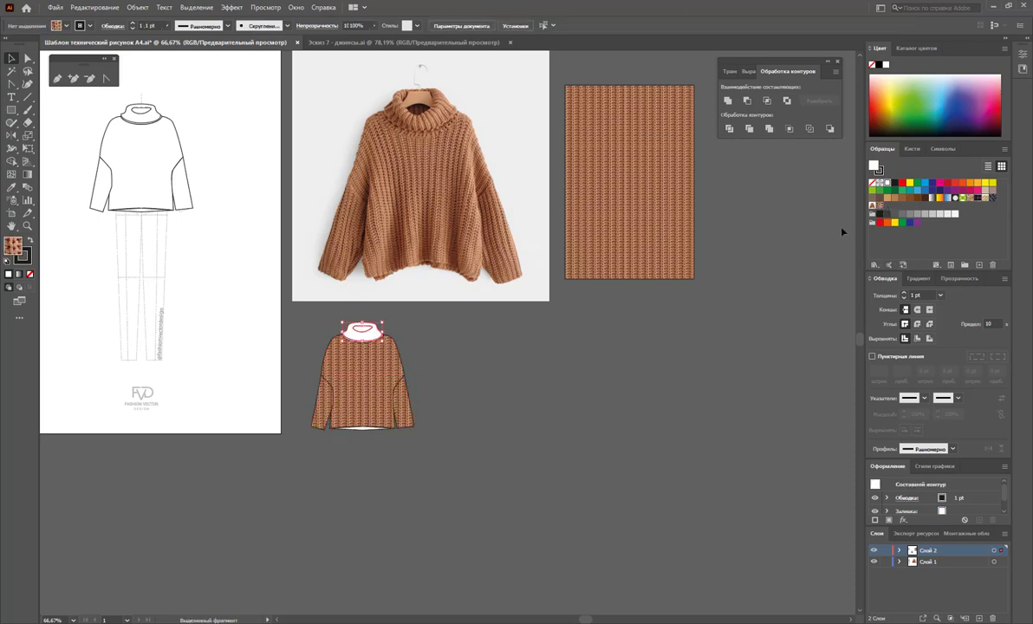
{"action": "left_click", "coordinate": [878, 206]}
{"action": "left_click", "coordinate": [493, 356]}
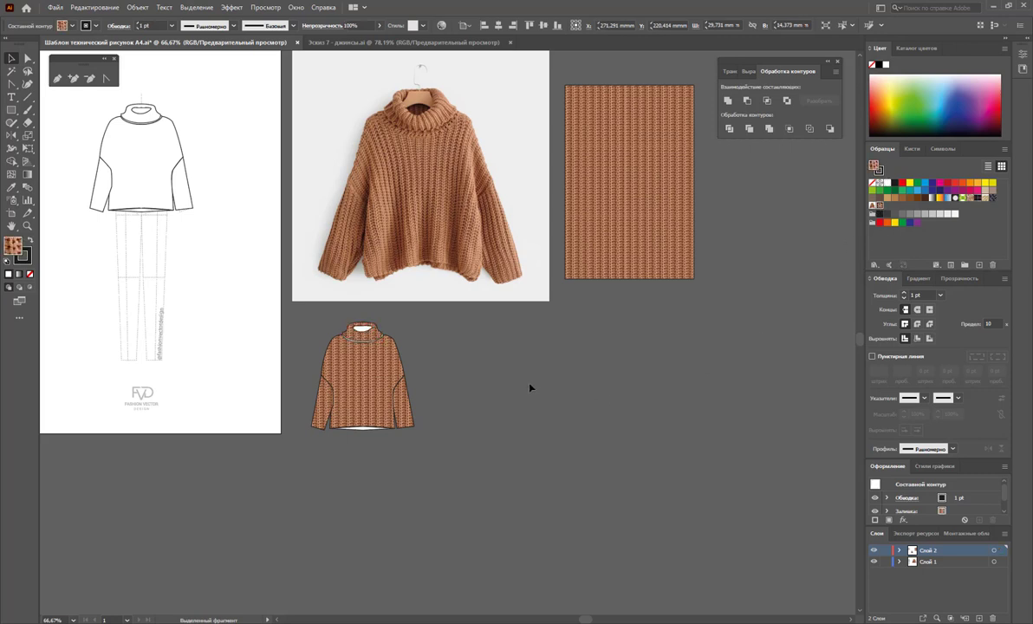
{"action": "left_click", "coordinate": [365, 345]}
{"action": "left_click", "coordinate": [334, 314]}
{"action": "left_click", "coordinate": [365, 334]}
{"action": "left_click", "coordinate": [520, 356]}
Select all sweater parts and apply the knit pattern to every one
{"action": "key", "text": "ctrl+a"}
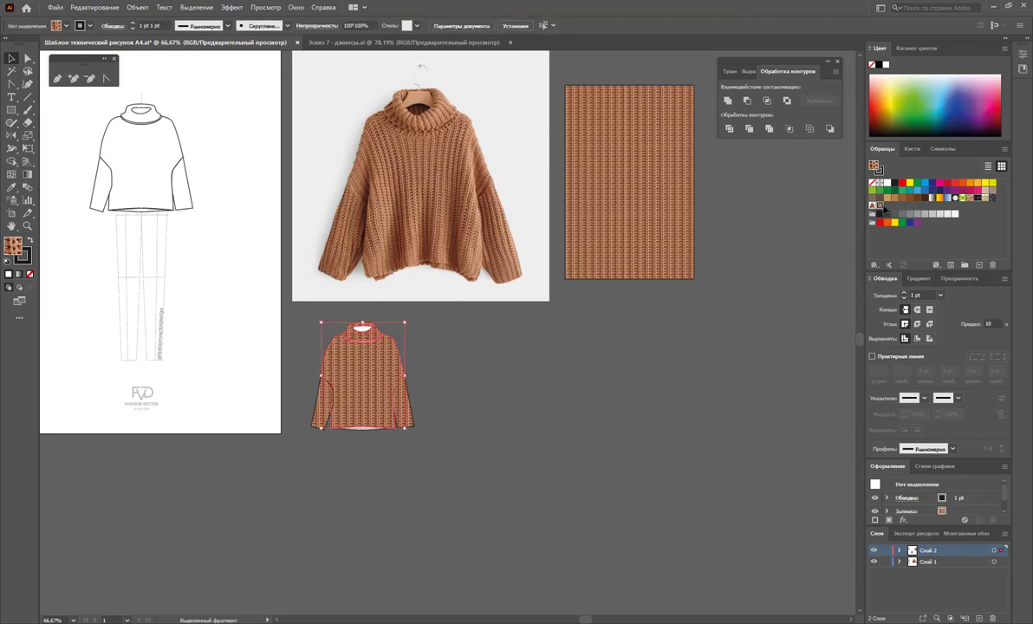
{"action": "left_click", "coordinate": [879, 206]}
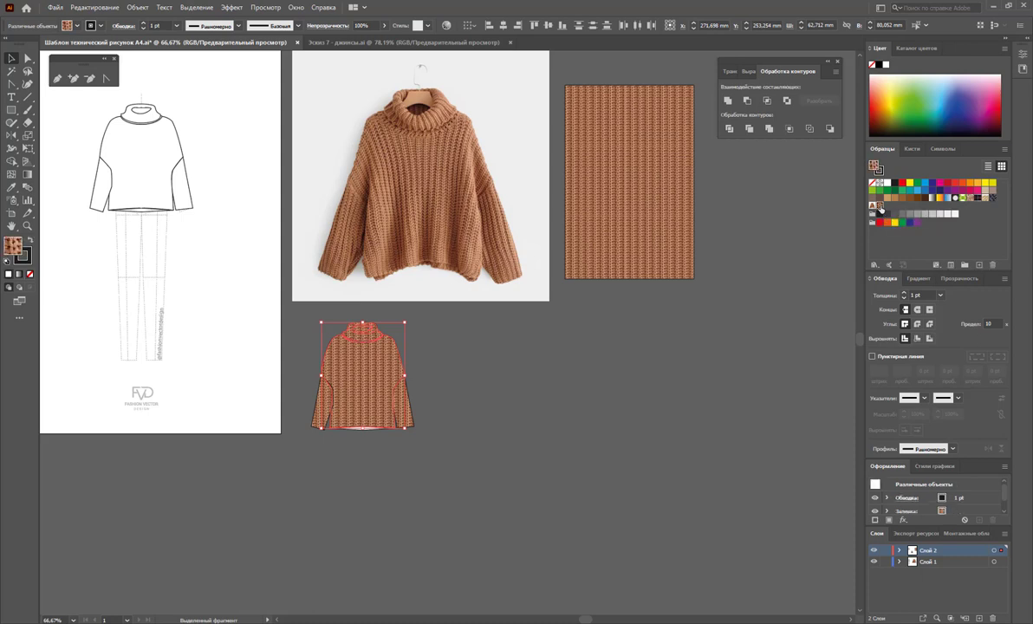
{"action": "left_click", "coordinate": [368, 481]}
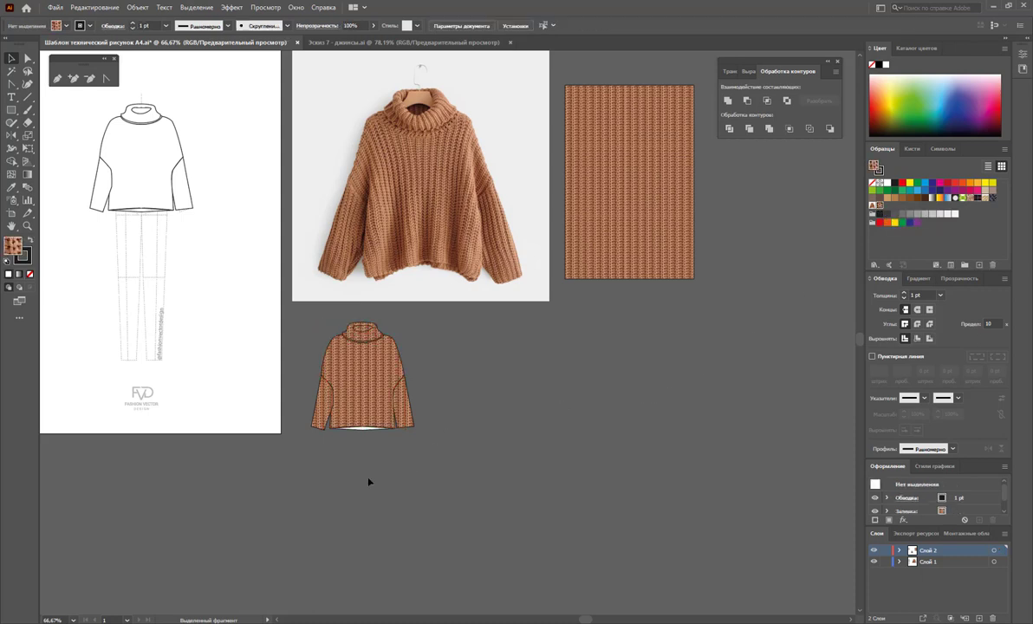
{"action": "left_click", "coordinate": [348, 419]}
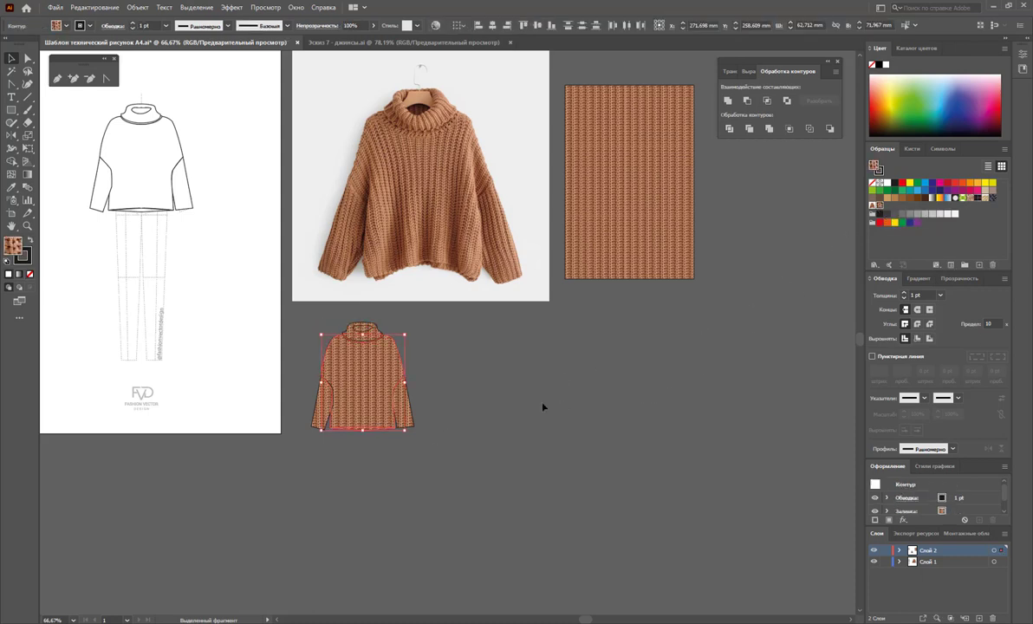
{"action": "left_click", "coordinate": [512, 406]}
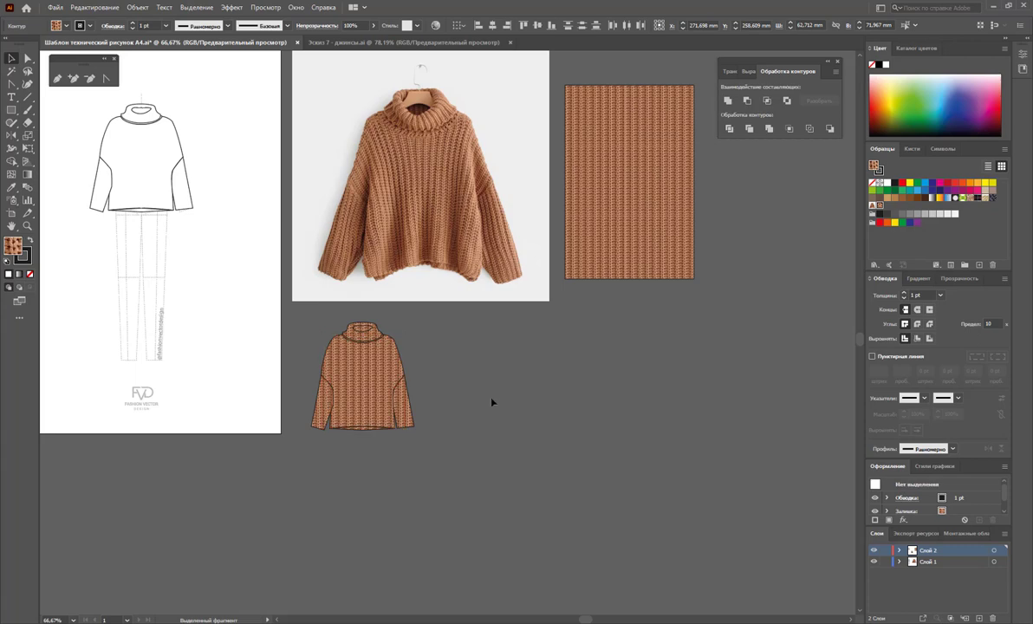
{"action": "left_click", "coordinate": [27, 226]}
Rotate only the knit pattern inside the right sleeve, leaving the sleeve shape unchanged
{"action": "left_click_drag", "start_coordinate": [410, 251], "coordinate": [473, 274]}
{"action": "scroll", "coordinate": [473, 274], "scroll_direction": "down", "scroll_amount": 1}
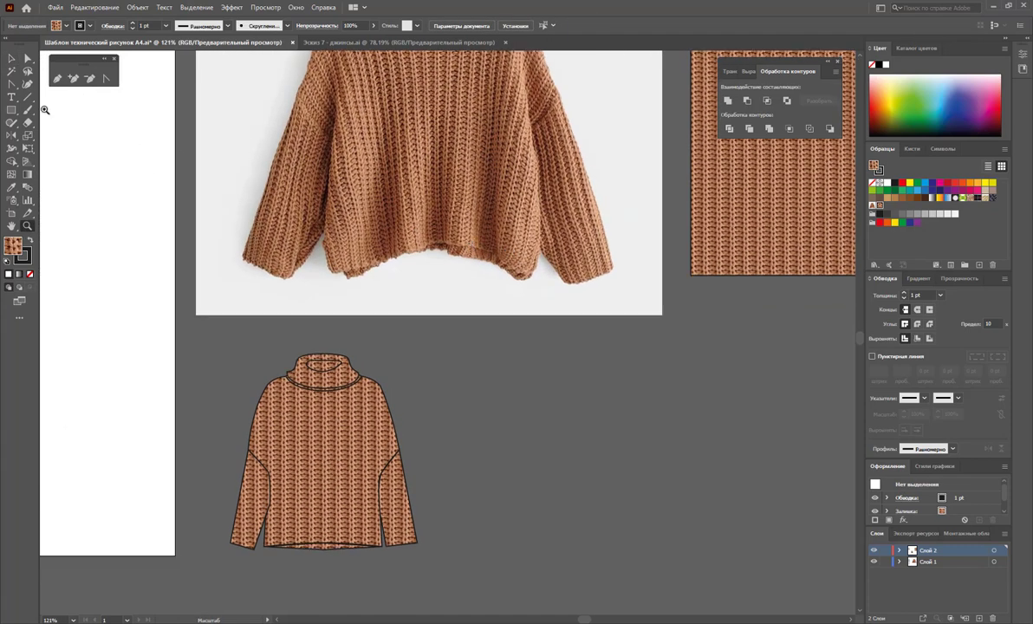
{"action": "left_click", "coordinate": [11, 58]}
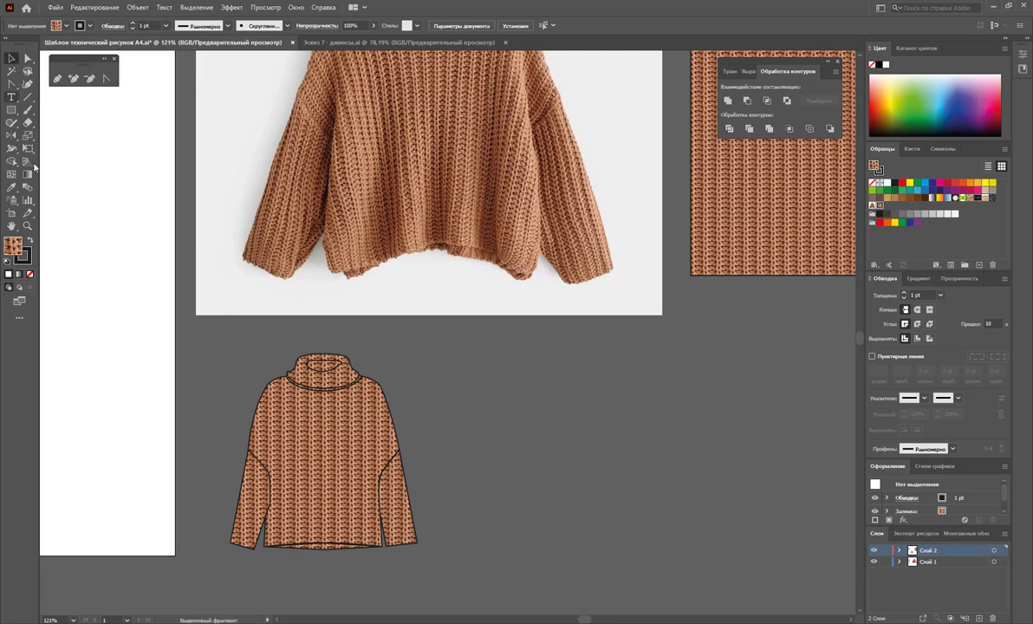
{"action": "left_click", "coordinate": [403, 505]}
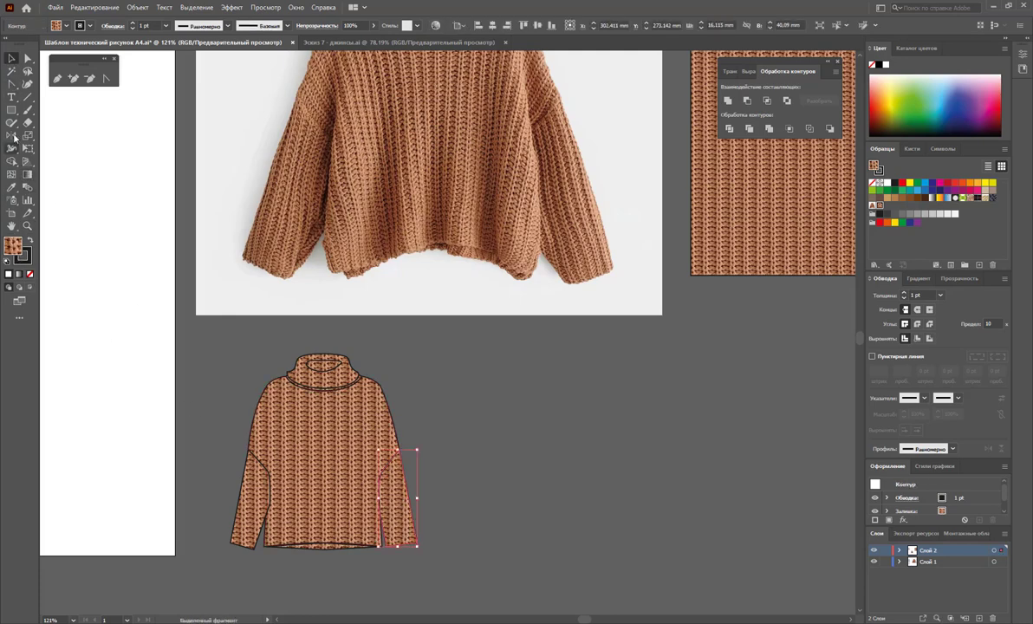
{"action": "left_click", "coordinate": [12, 136]}
{"action": "left_click", "coordinate": [52, 137]}
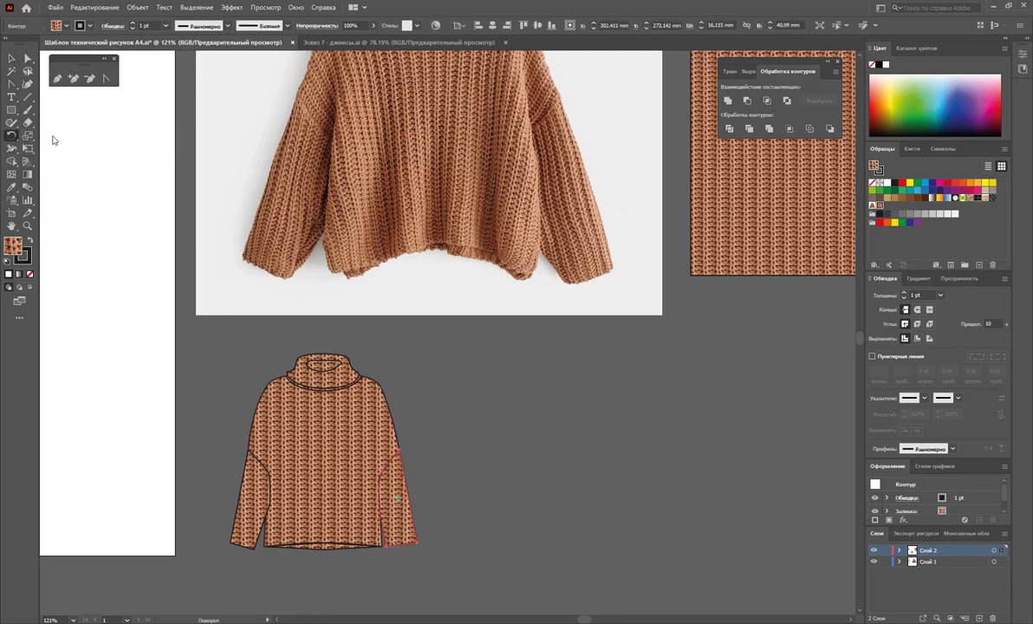
{"action": "double_click", "coordinate": [12, 136]}
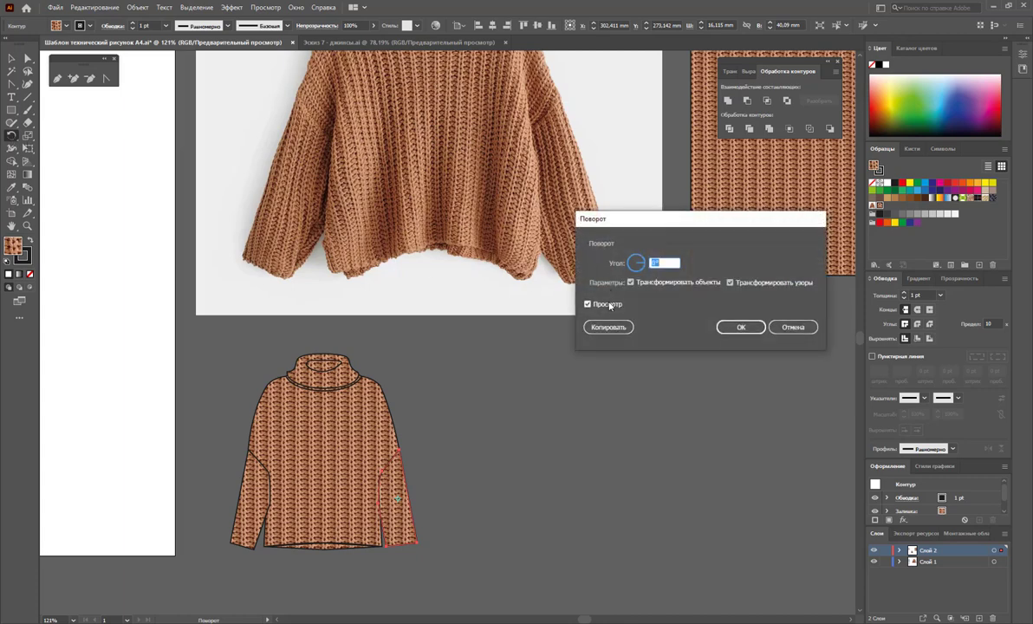
{"action": "left_click", "coordinate": [635, 283]}
{"action": "left_click", "coordinate": [644, 265]}
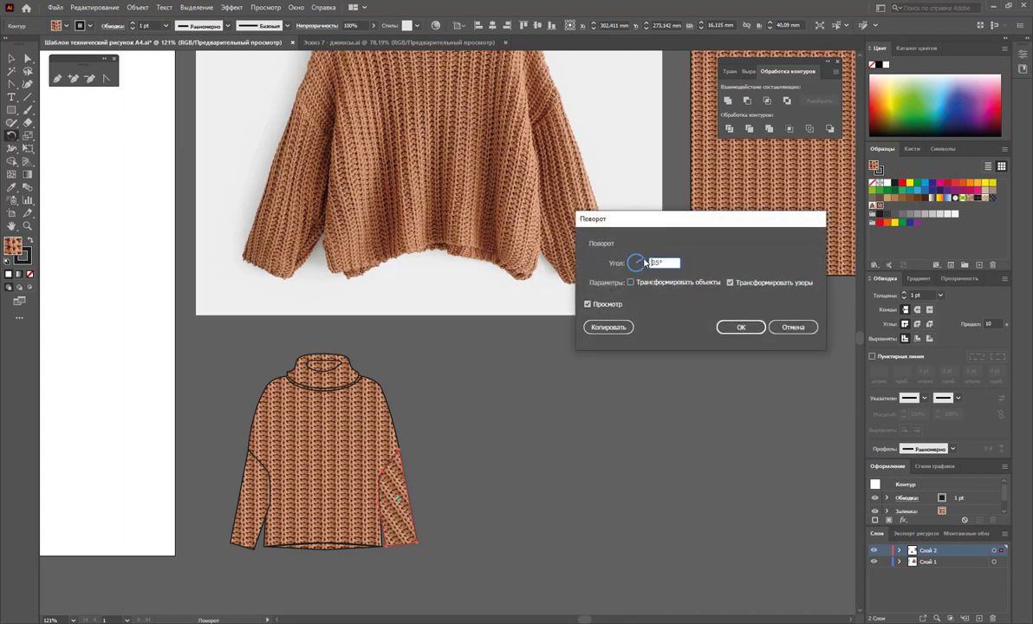
{"action": "mouse_move", "coordinate": [644, 265]}
{"action": "left_mouse_down"}
{"action": "mouse_move", "coordinate": [677, 272]}
{"action": "mouse_move", "coordinate": [644, 265]}
{"action": "left_mouse_up"}
{"action": "left_click", "coordinate": [739, 326]}
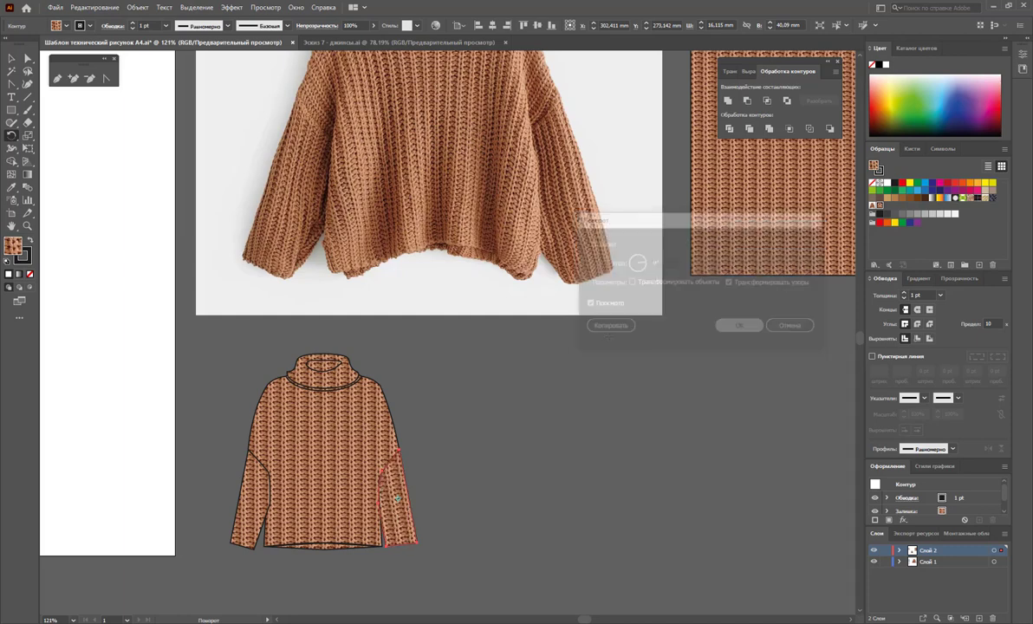
Rotate the left sleeve's knit pattern to 355° without transforming the sleeve shape
{"action": "key", "text": "v"}
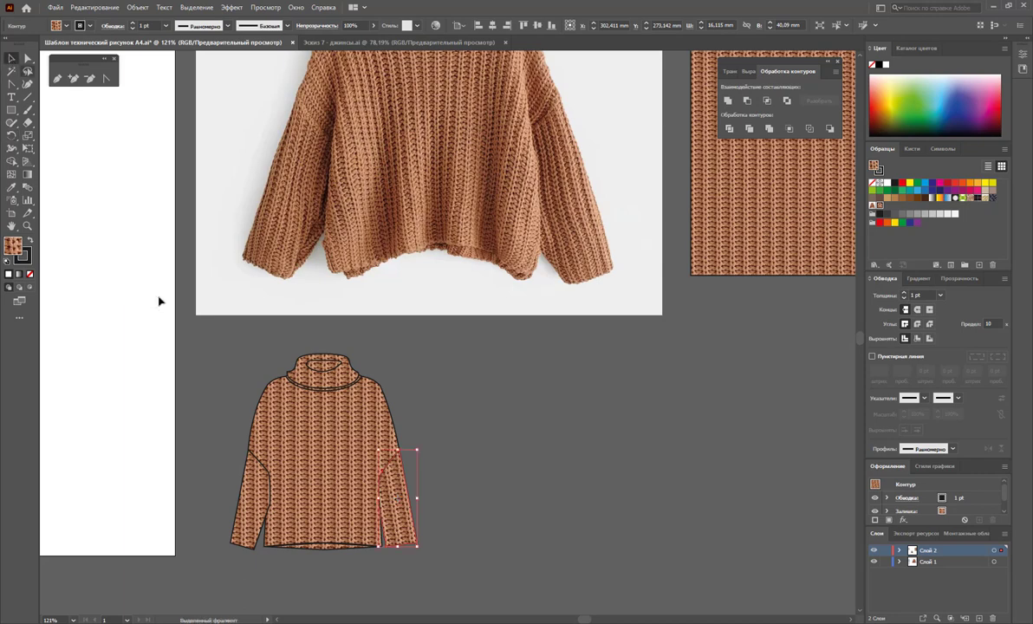
{"action": "left_click", "coordinate": [261, 491]}
{"action": "key", "text": "r"}
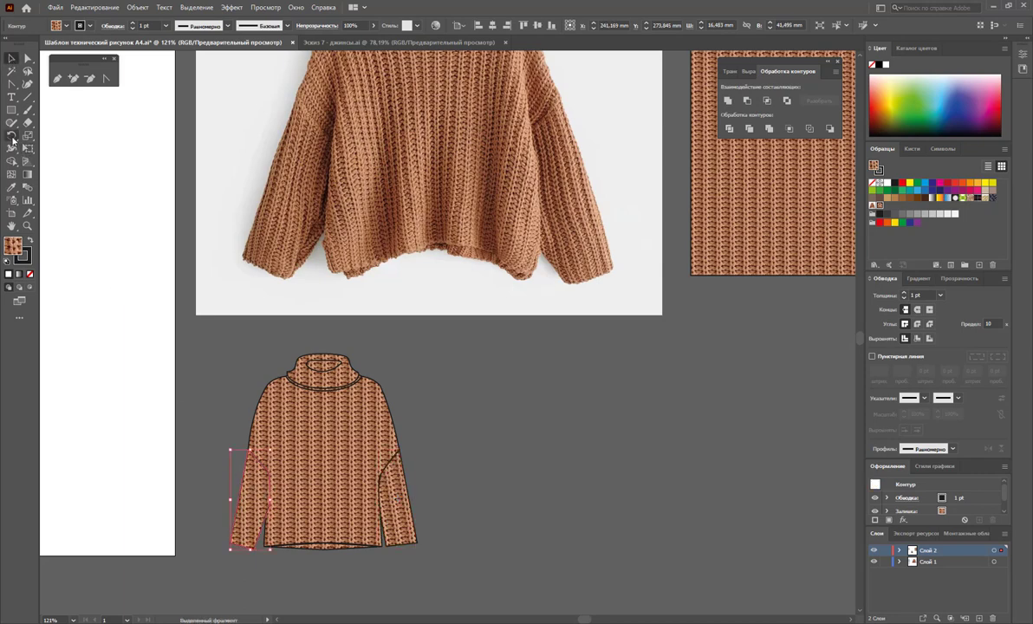
{"action": "key", "text": "Return"}
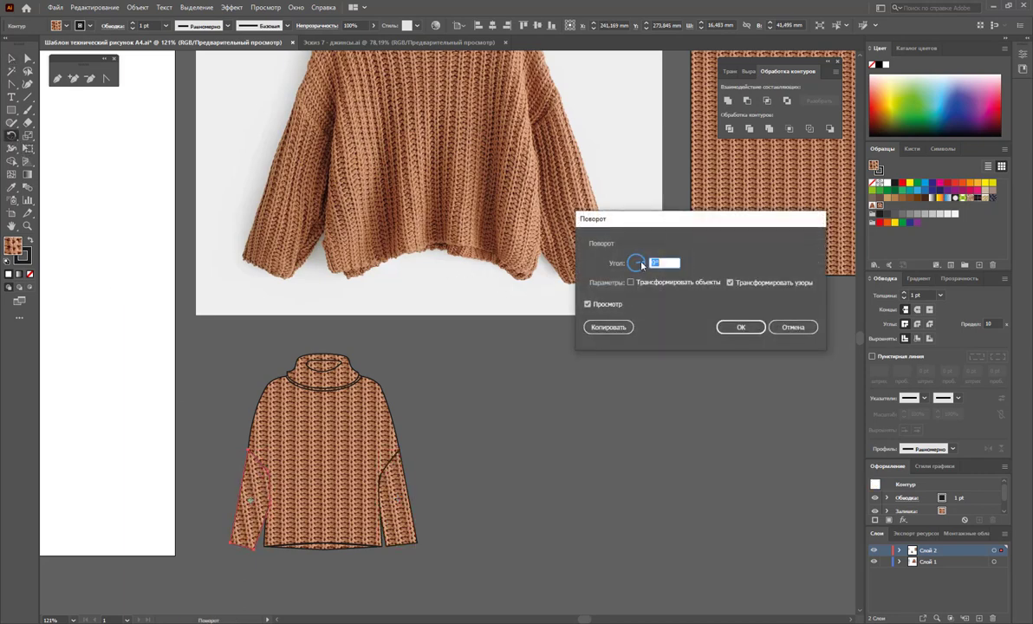
{"action": "left_click", "coordinate": [641, 266]}
{"action": "left_click", "coordinate": [643, 266]}
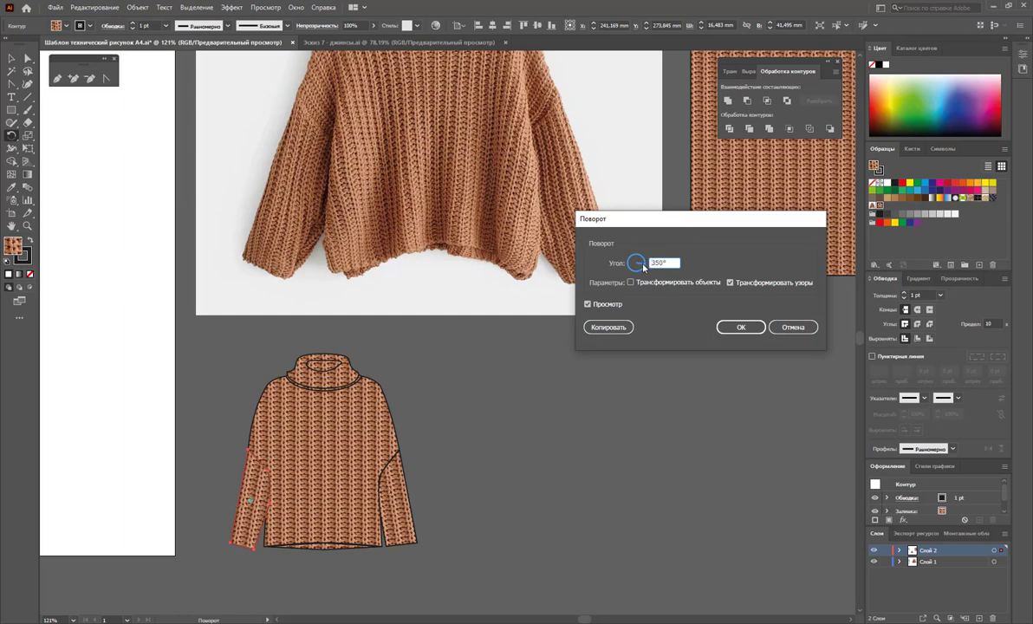
{"action": "left_click", "coordinate": [643, 266]}
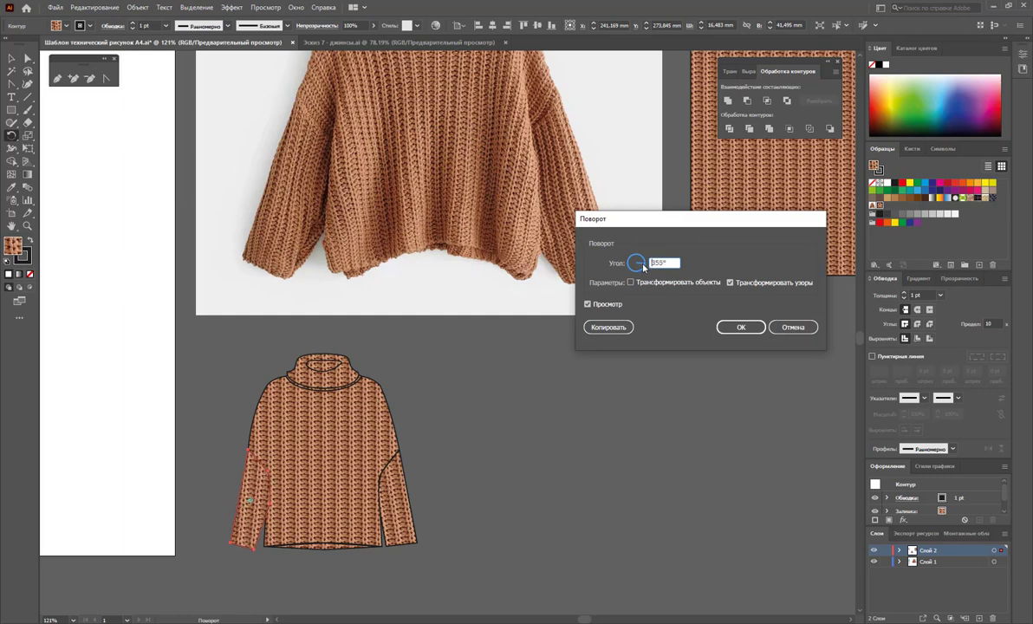
{"action": "left_click", "coordinate": [741, 327]}
Select the whole sweater drawing and bring up the Scale dialog
{"action": "left_click", "coordinate": [14, 58]}
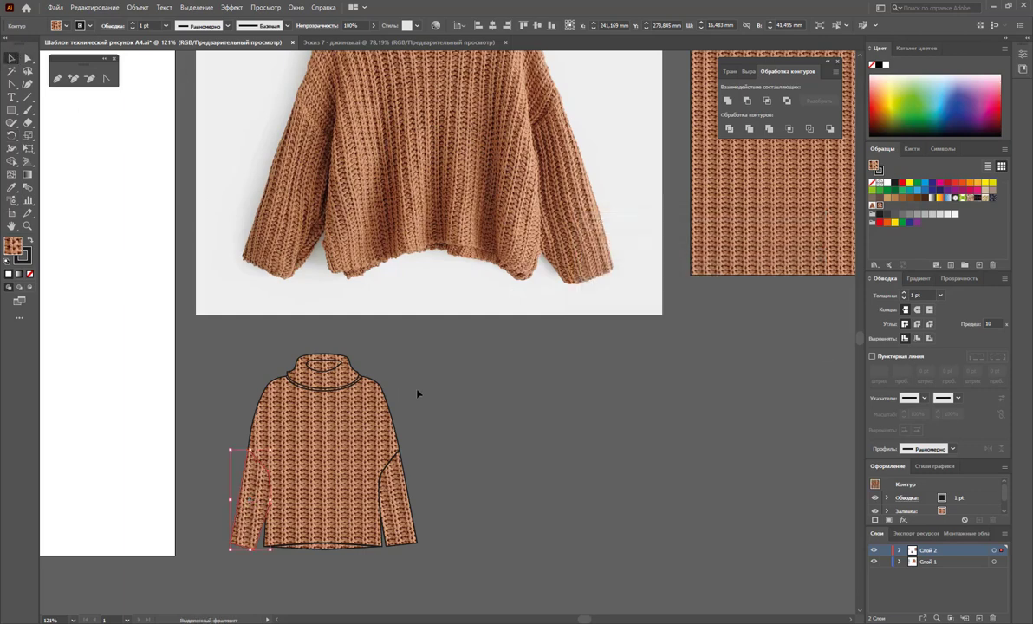
{"action": "left_click", "coordinate": [447, 352]}
{"action": "left_click_drag", "start_coordinate": [230, 569], "coordinate": [185, 353]}
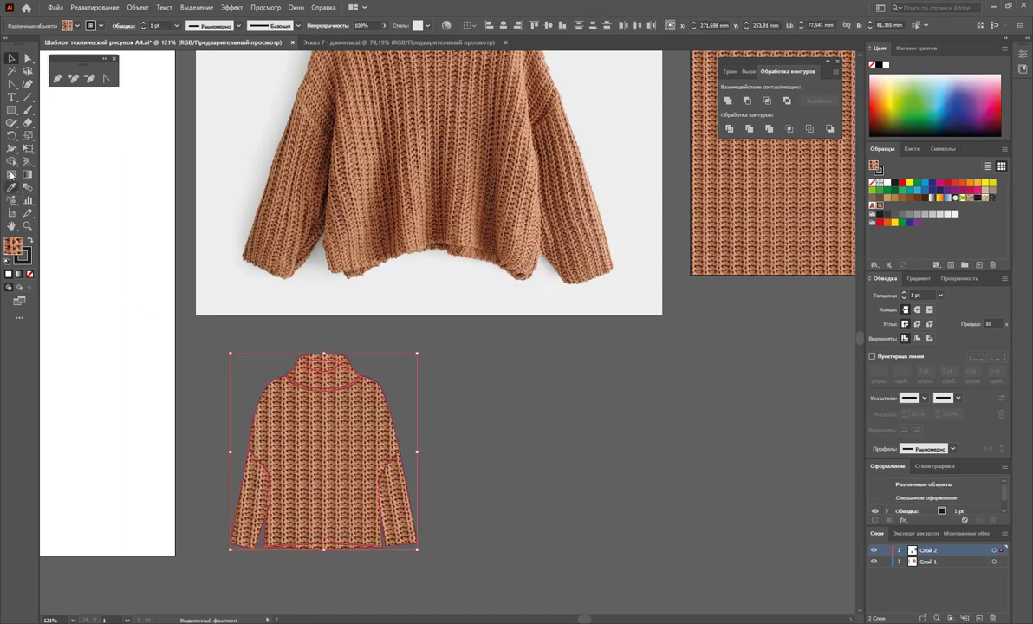
{"action": "left_click", "coordinate": [28, 136]}
{"action": "double_click", "coordinate": [29, 136]}
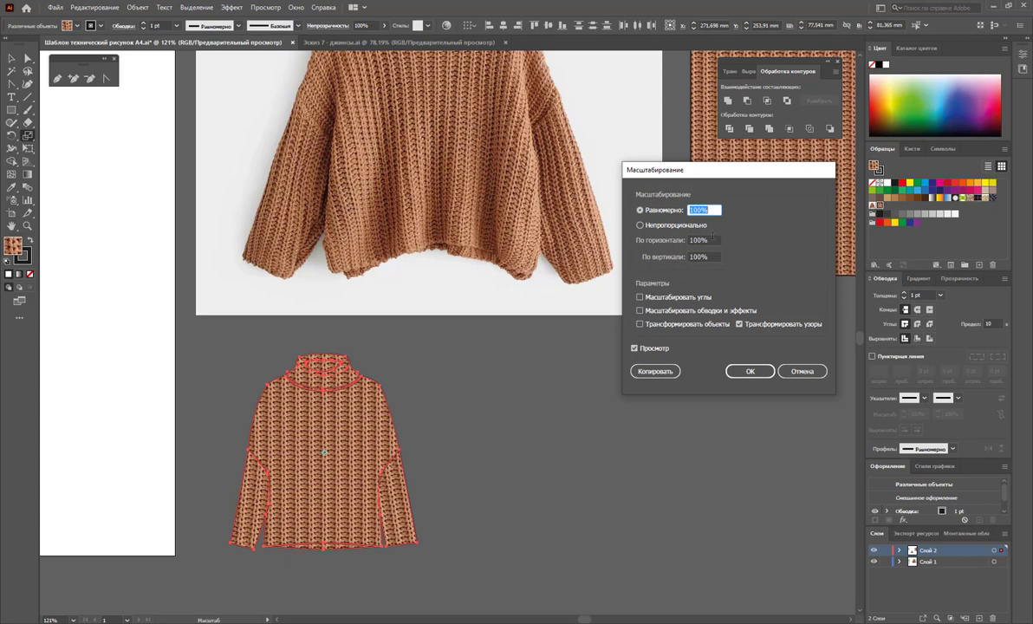
Scale only the sweater's knit pattern fill to 70%, checking the preview, then deselect
{"action": "type", "text": "50"}
{"action": "key", "text": "Tab"}
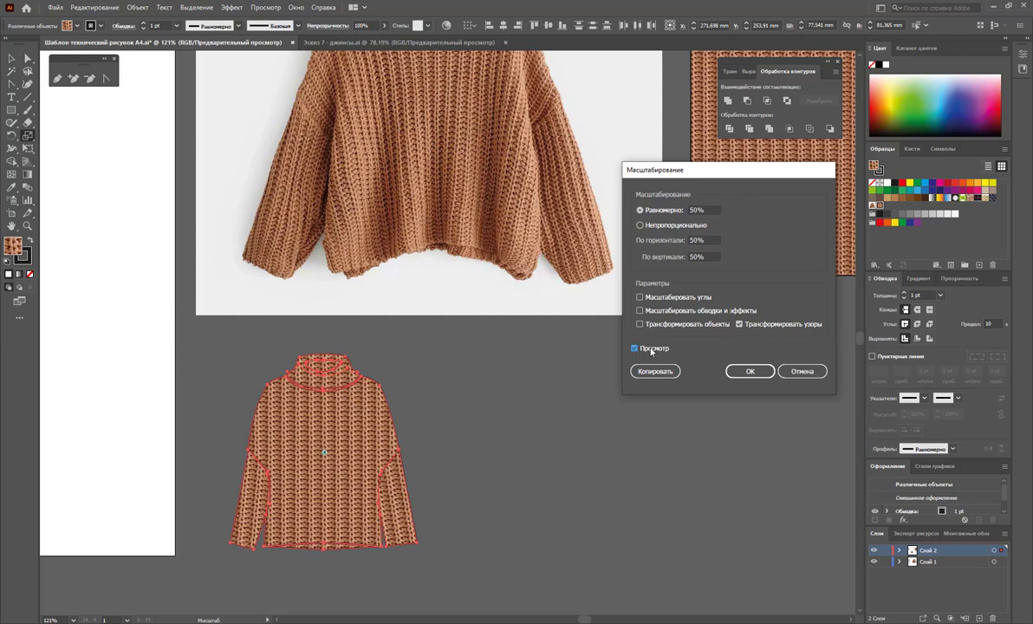
{"action": "left_click", "coordinate": [635, 348]}
{"action": "left_click", "coordinate": [652, 350]}
{"action": "type", "text": "70"}
{"action": "left_click", "coordinate": [646, 350]}
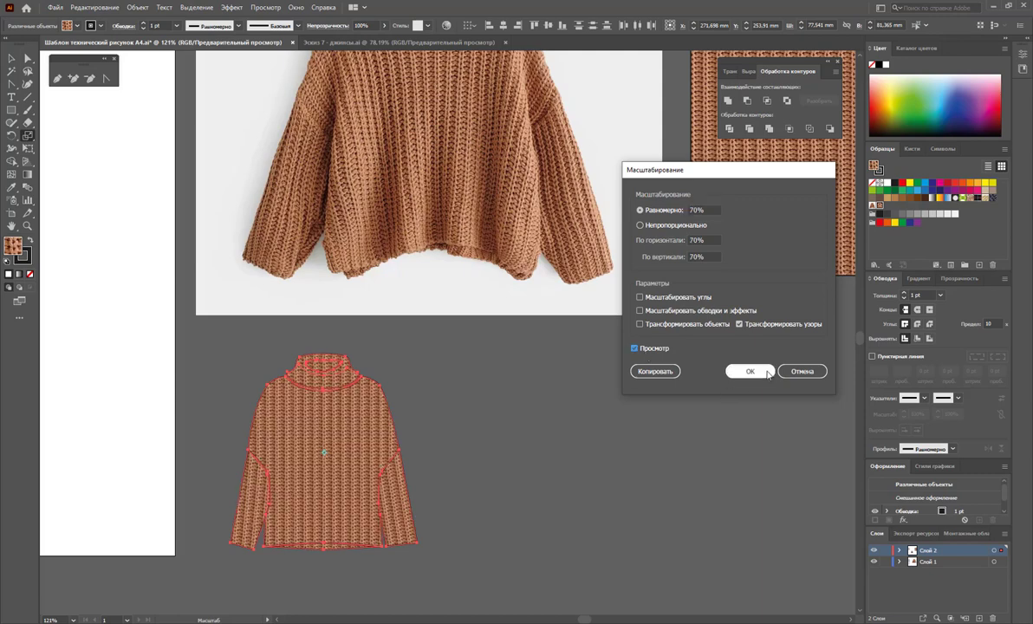
{"action": "left_click", "coordinate": [748, 371]}
{"action": "left_click", "coordinate": [11, 59]}
{"action": "left_click", "coordinate": [461, 422]}
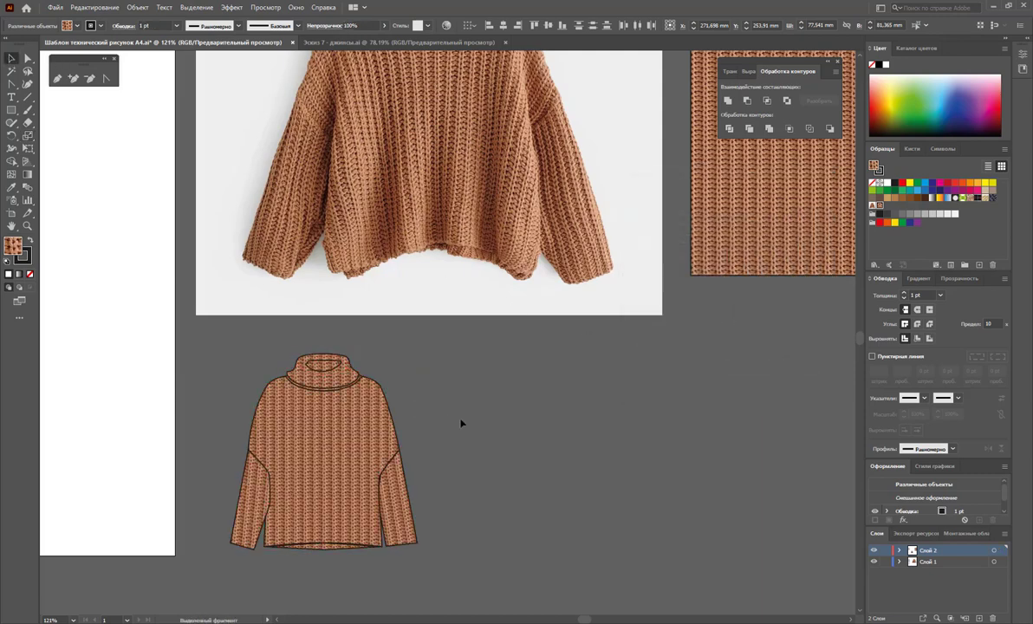
{"action": "scroll", "coordinate": [498, 427], "scroll_direction": "up", "scroll_amount": 2}
{"action": "scroll", "coordinate": [499, 427], "scroll_direction": "down", "scroll_amount": 2}
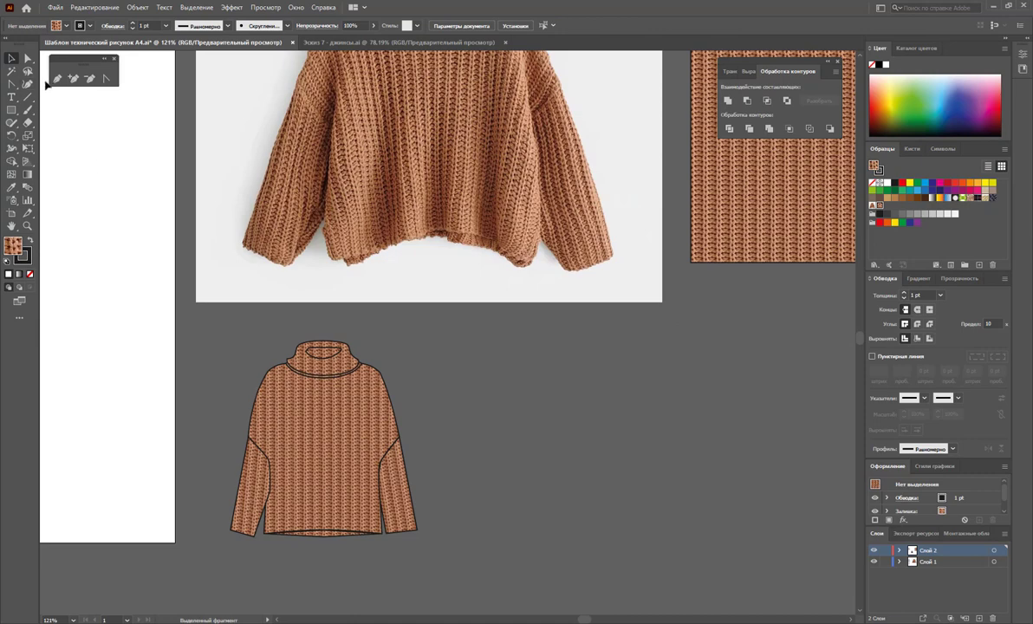
Draw a Pencil shadow shape along the lower left side seam, filled black with no stroke
{"action": "left_click", "coordinate": [56, 79]}
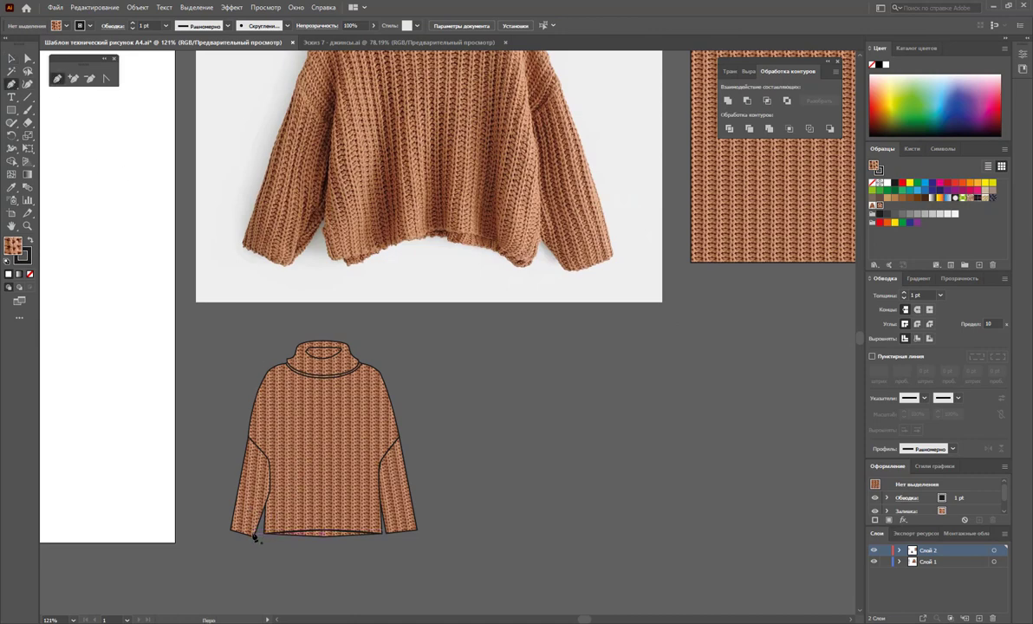
{"action": "mouse_move", "coordinate": [263, 516]}
{"action": "left_mouse_down"}
{"action": "mouse_move", "coordinate": [271, 474]}
{"action": "mouse_move", "coordinate": [300, 530]}
{"action": "mouse_move", "coordinate": [255, 538]}
{"action": "left_mouse_up"}
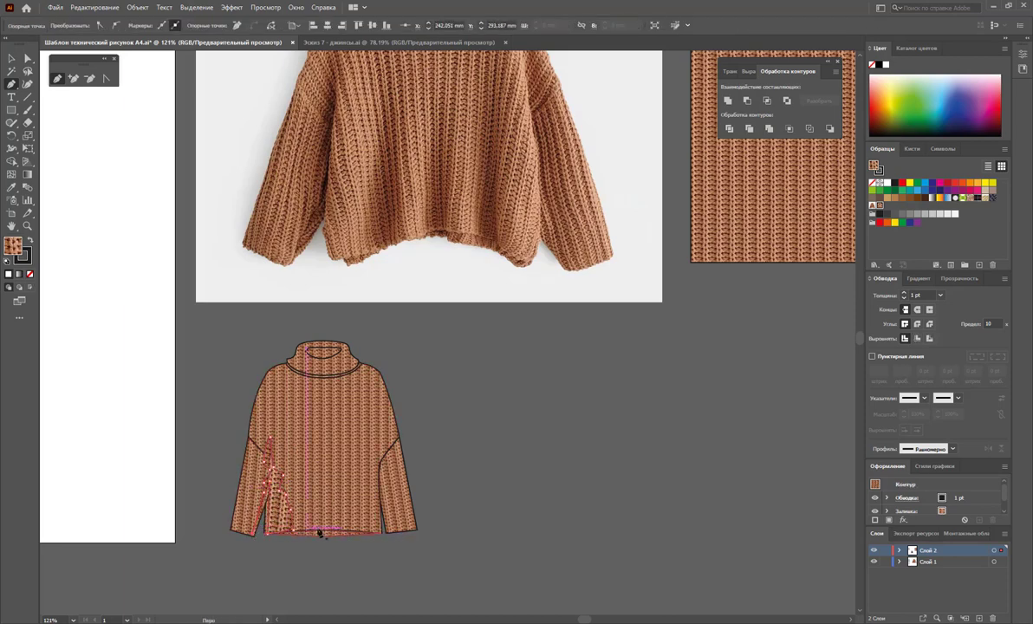
{"action": "left_click", "coordinate": [10, 59]}
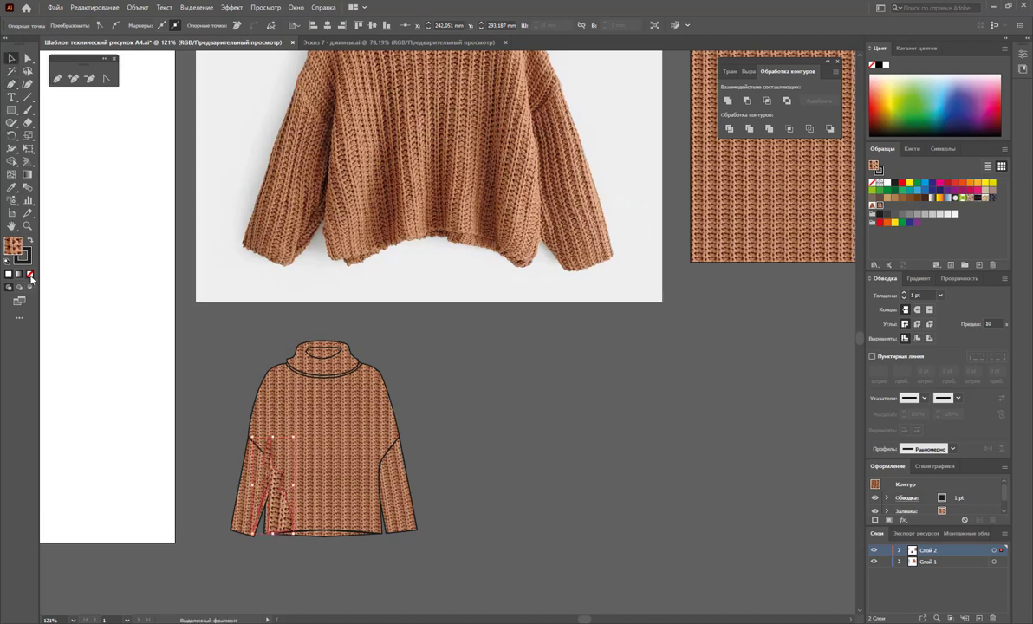
{"action": "left_click", "coordinate": [30, 275]}
{"action": "key", "text": "shift+x"}
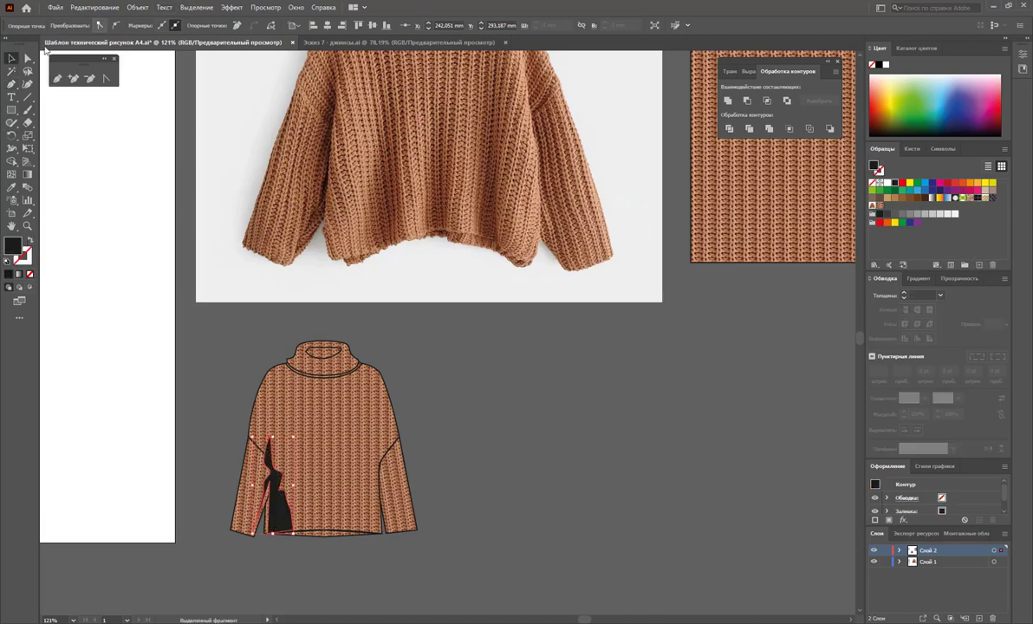
{"action": "left_click", "coordinate": [177, 268]}
{"action": "left_click", "coordinate": [275, 507]}
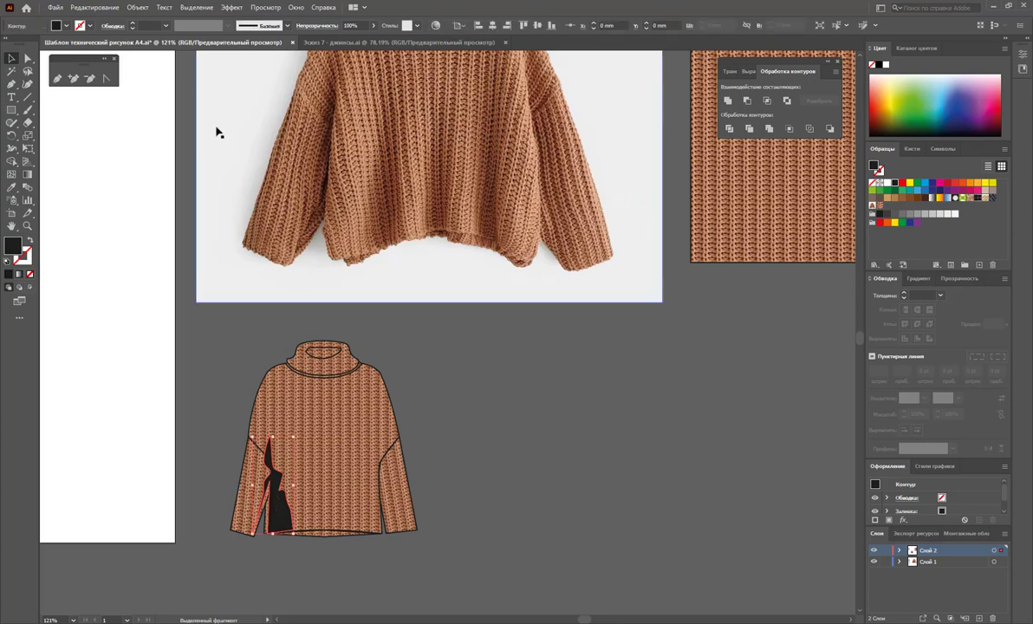
Lower the seam shadow's opacity to 28%
{"action": "left_click", "coordinate": [165, 25]}
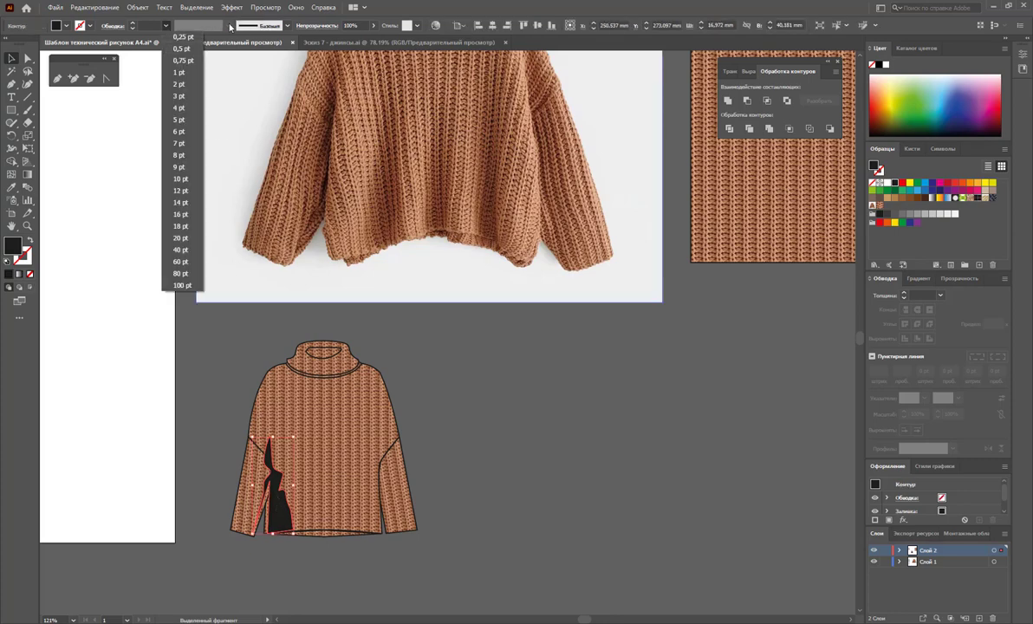
{"action": "left_click", "coordinate": [373, 29]}
{"action": "left_click", "coordinate": [373, 25]}
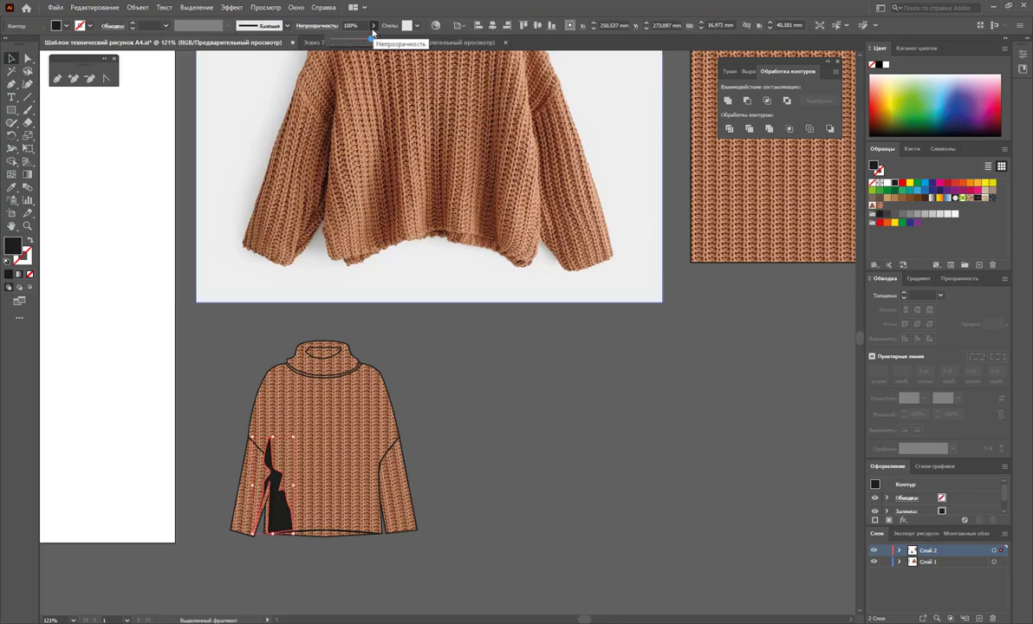
{"action": "left_click", "coordinate": [349, 41]}
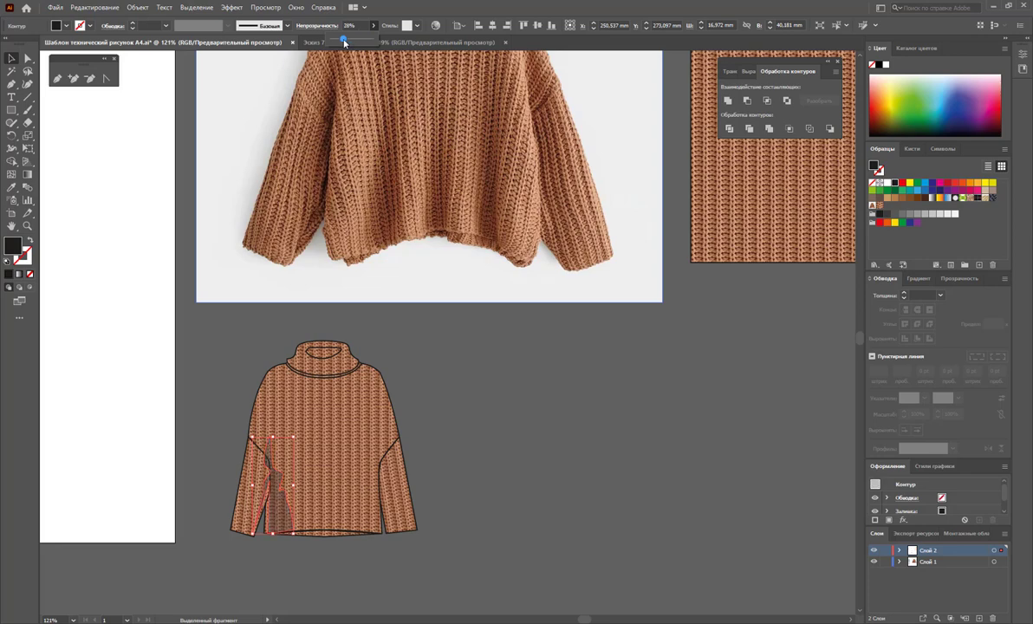
{"action": "left_click", "coordinate": [449, 367]}
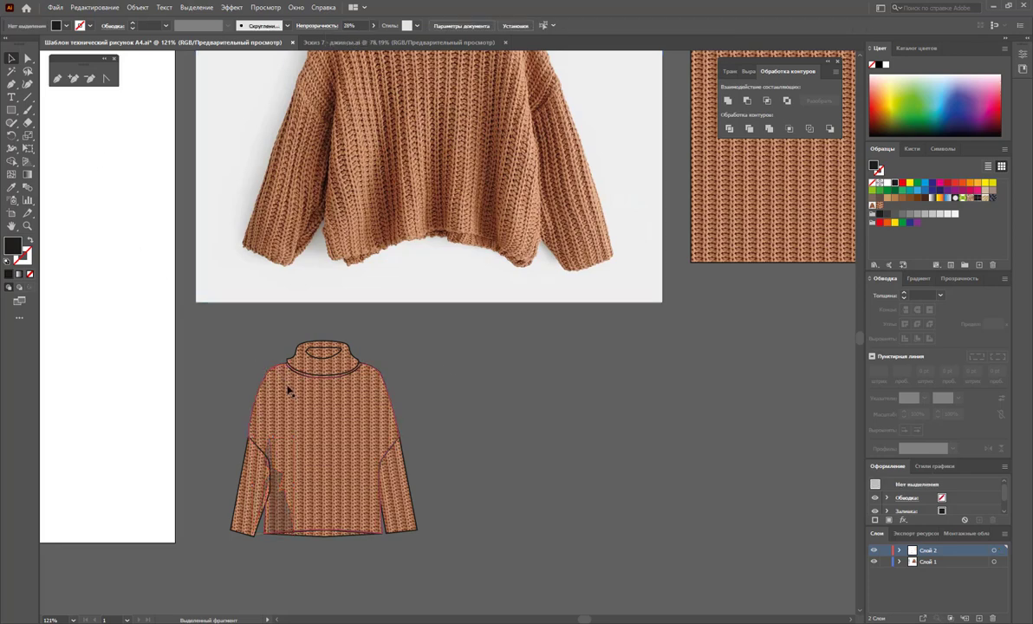
Select the collar's inner neckline path and give it a black fill with the Eyedropper
{"action": "left_click", "coordinate": [321, 381]}
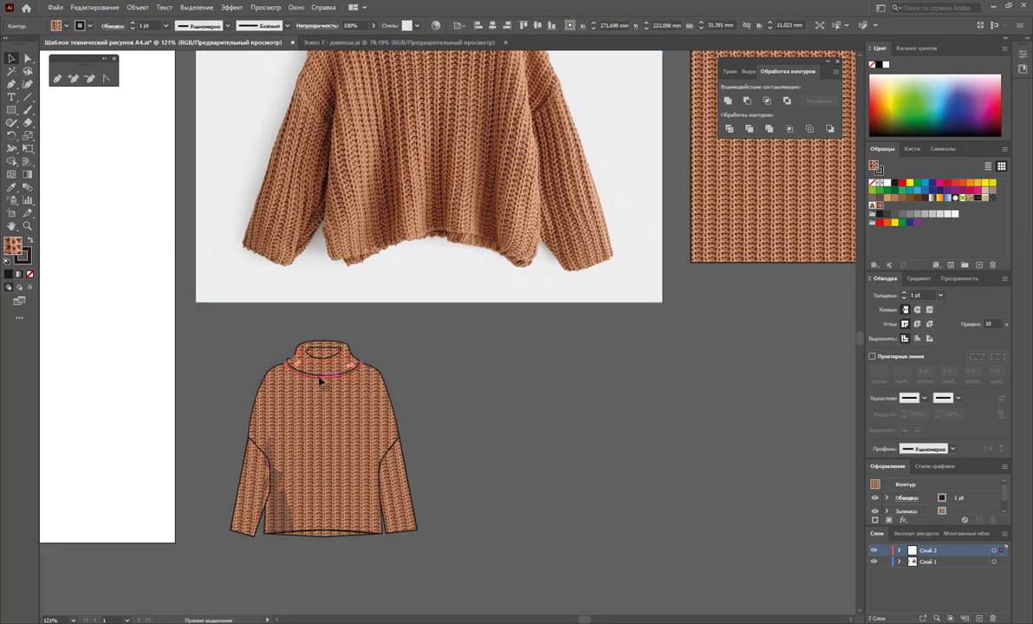
{"action": "left_click", "coordinate": [12, 188]}
{"action": "left_click", "coordinate": [279, 513]}
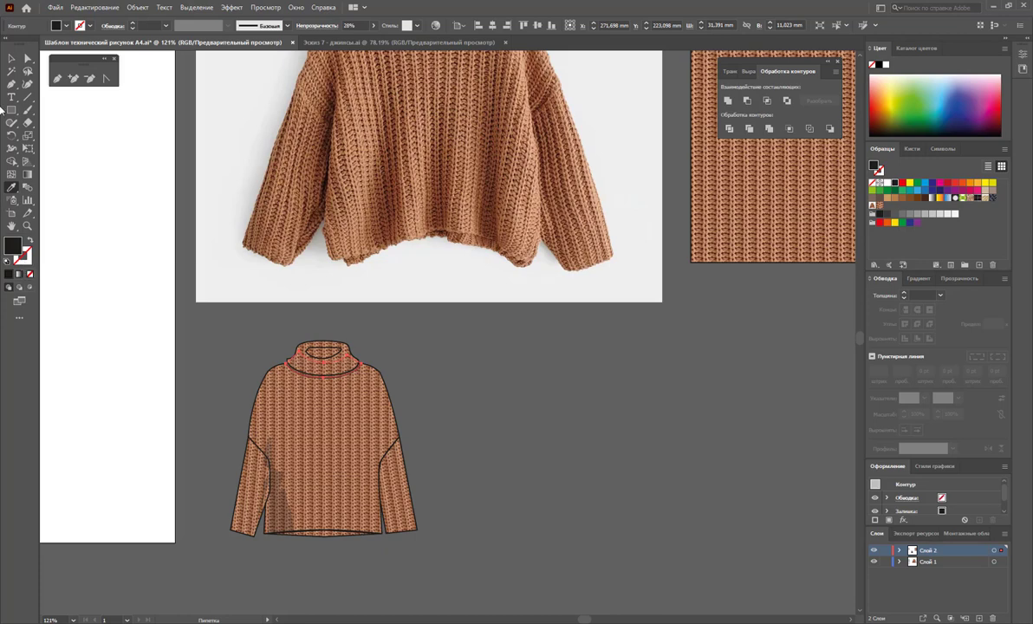
{"action": "left_click", "coordinate": [12, 58]}
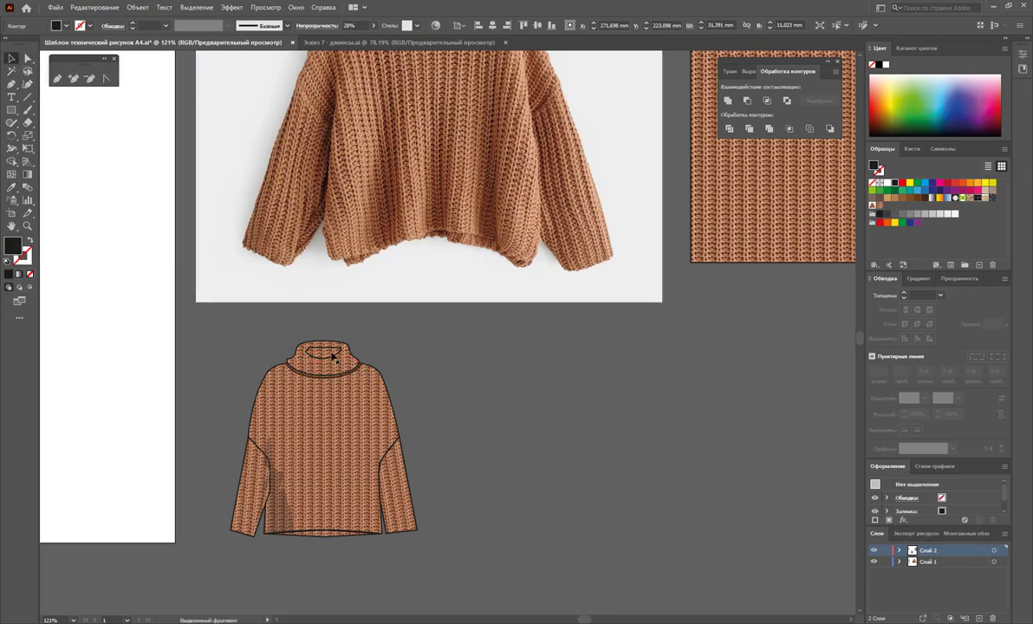
{"action": "key", "text": "ctrl+shift+a"}
Copy the seam shadow's faint black 28% style onto the inner neckline shape
{"action": "left_click", "coordinate": [355, 370]}
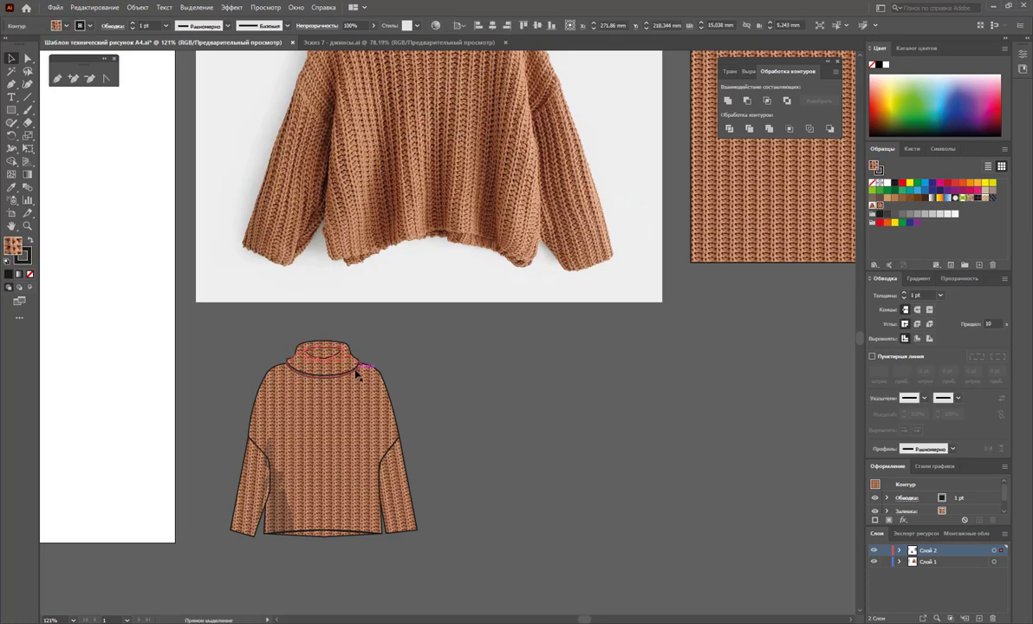
{"action": "left_click", "coordinate": [11, 190]}
{"action": "left_click", "coordinate": [270, 474]}
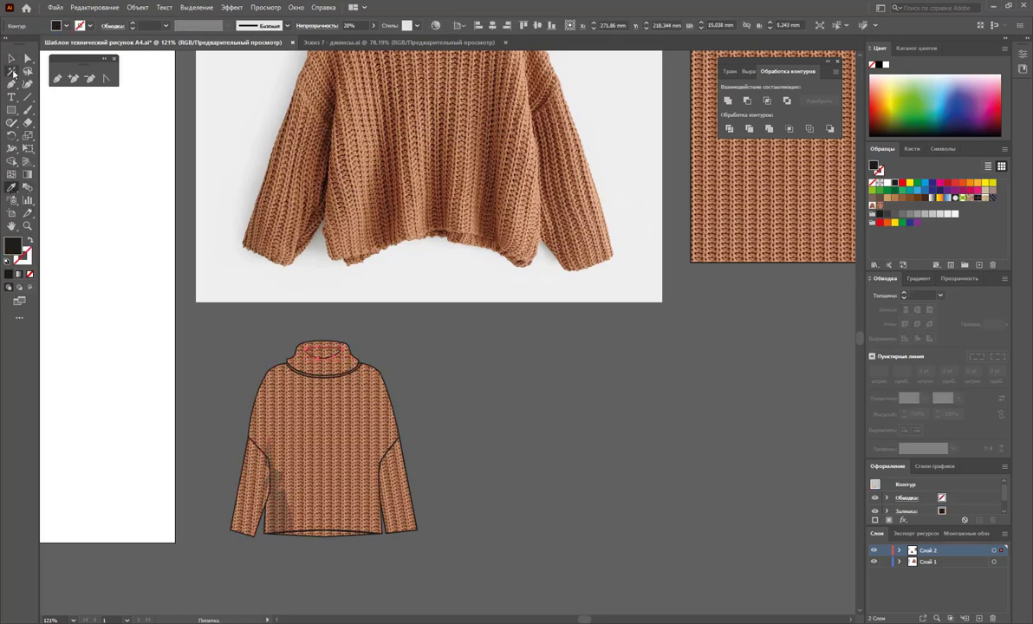
{"action": "left_click", "coordinate": [538, 375]}
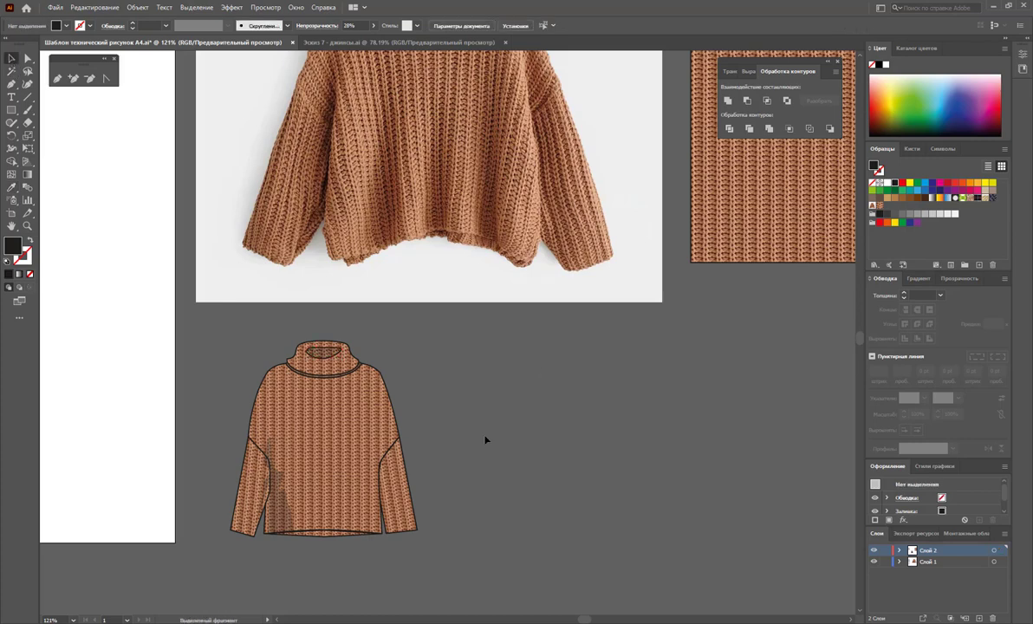
Draw a Pen-tool shape along the sweater's right side slit and hem
{"action": "scroll", "coordinate": [486, 440], "scroll_direction": "up", "scroll_amount": 2}
{"action": "scroll", "coordinate": [486, 440], "scroll_direction": "up", "scroll_amount": 2}
{"action": "scroll", "coordinate": [486, 440], "scroll_direction": "down", "scroll_amount": 3}
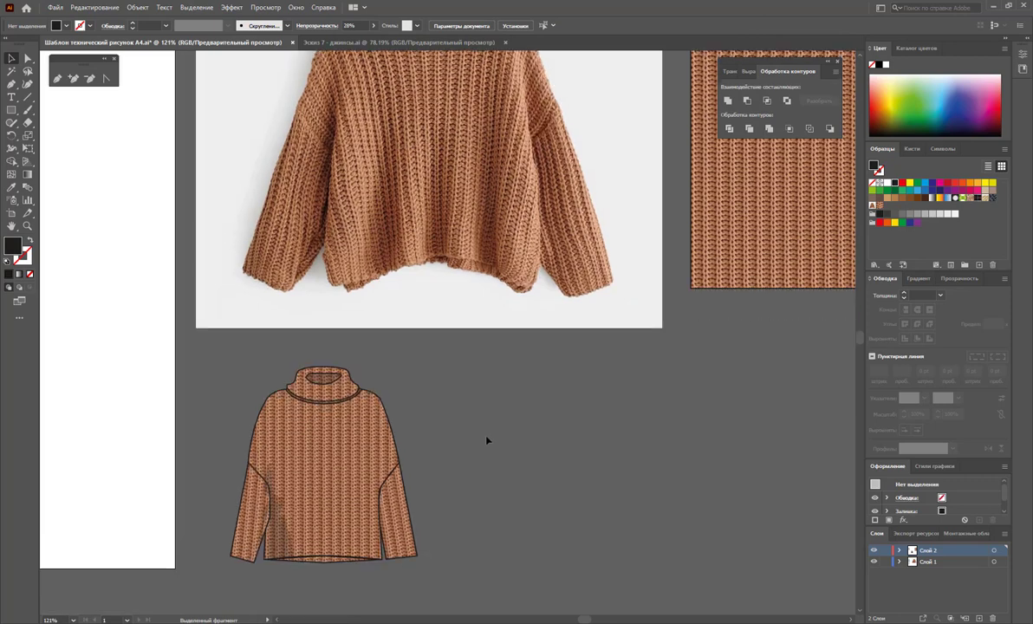
{"action": "scroll", "coordinate": [486, 440], "scroll_direction": "down", "scroll_amount": 2}
{"action": "left_click", "coordinate": [58, 80]}
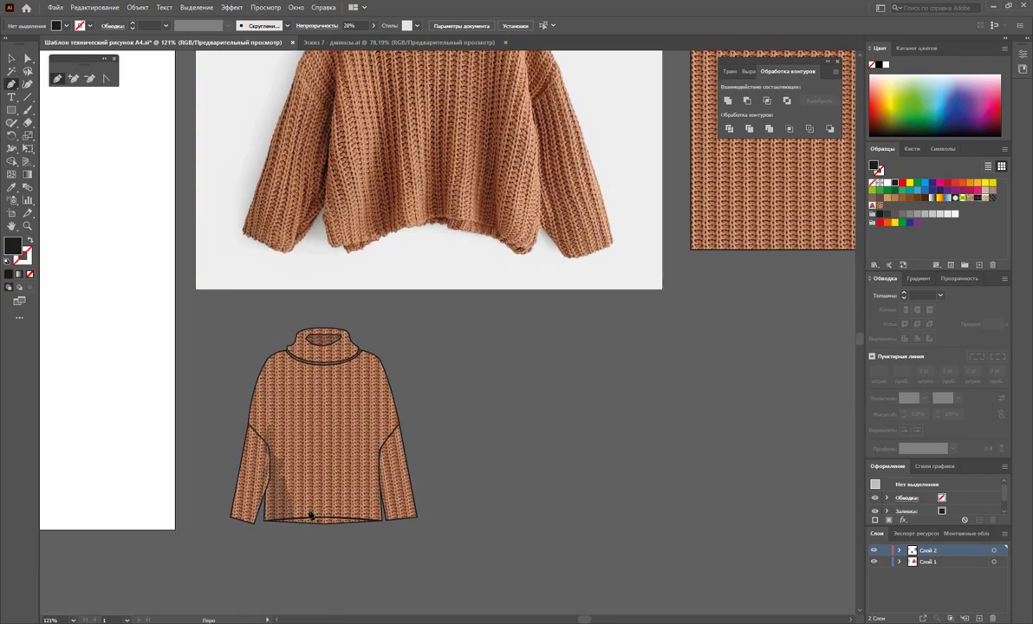
{"action": "left_click_drag", "start_coordinate": [317, 477], "coordinate": [329, 509]}
{"action": "left_click", "coordinate": [374, 493]}
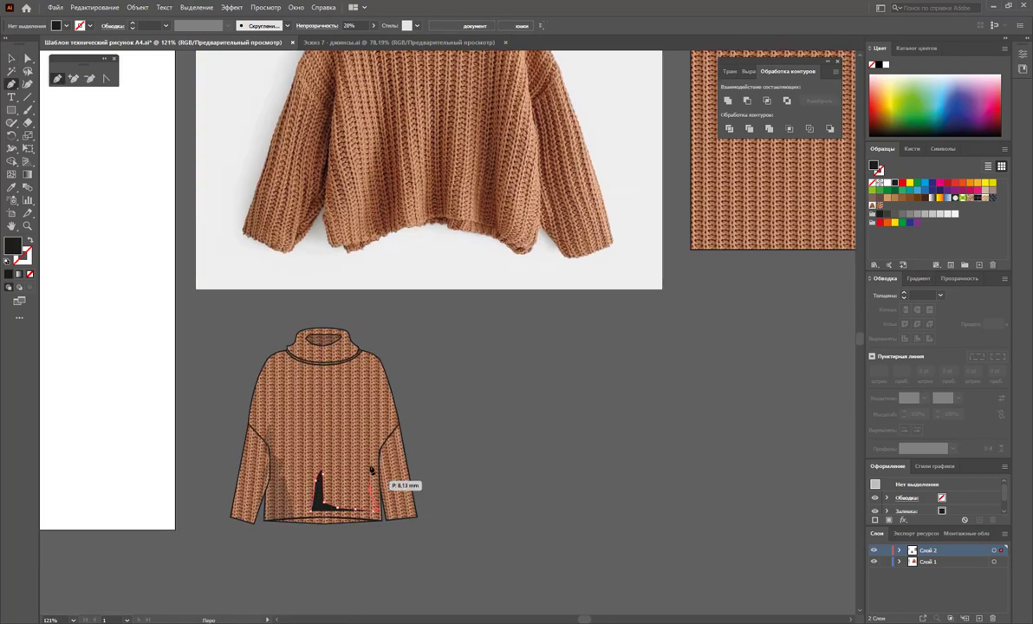
{"action": "left_click", "coordinate": [381, 451]}
{"action": "left_click", "coordinate": [386, 487]}
{"action": "left_click", "coordinate": [395, 521]}
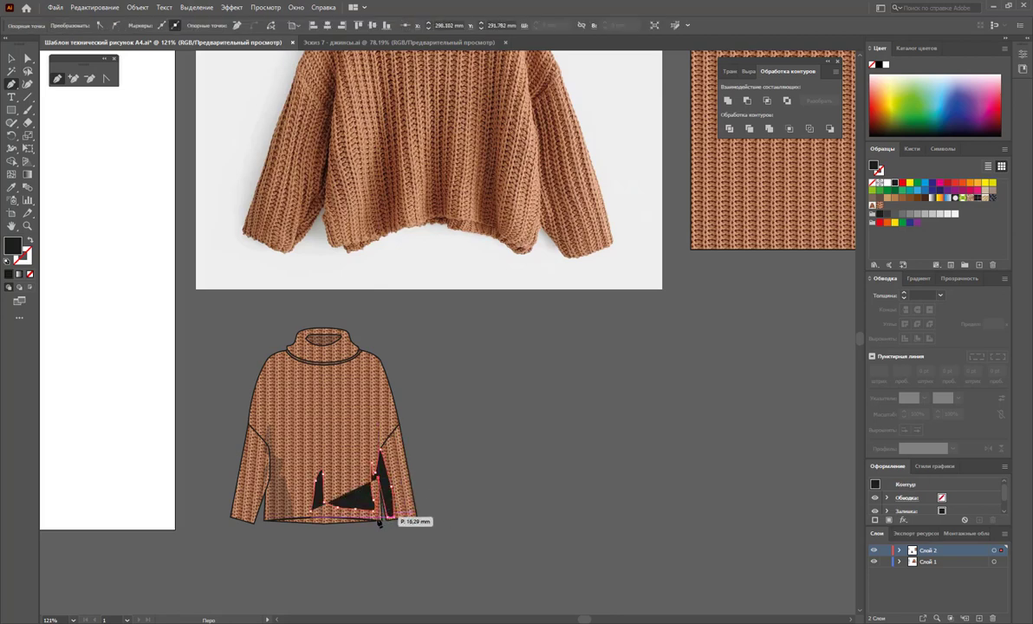
{"action": "left_click", "coordinate": [386, 519]}
{"action": "left_click", "coordinate": [325, 518]}
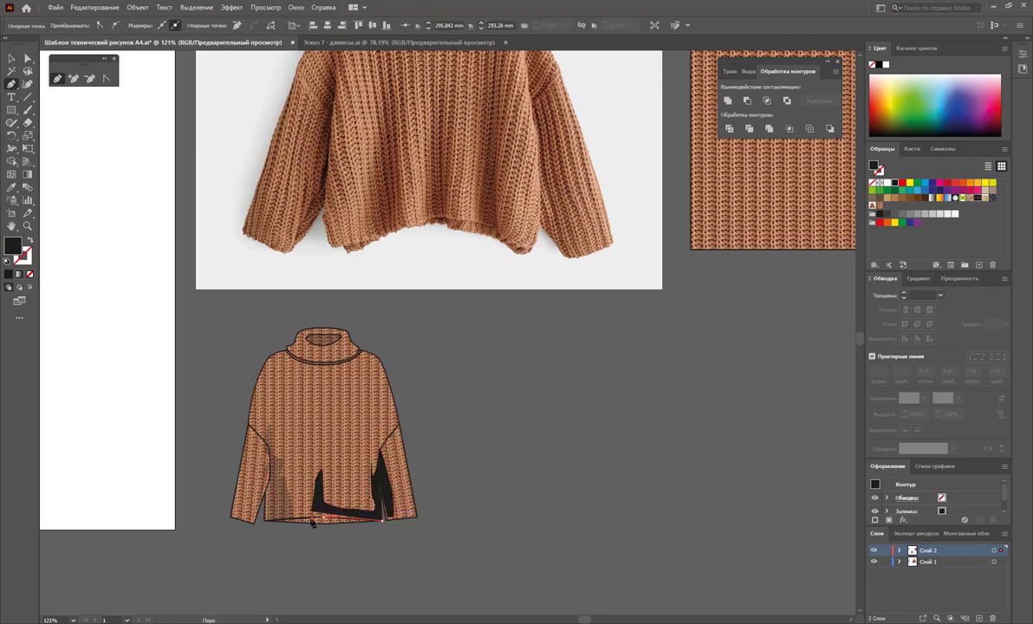
Fill the new slit and hem shape with the sweater's knit pattern
{"action": "left_click", "coordinate": [11, 189]}
{"action": "left_click", "coordinate": [284, 484]}
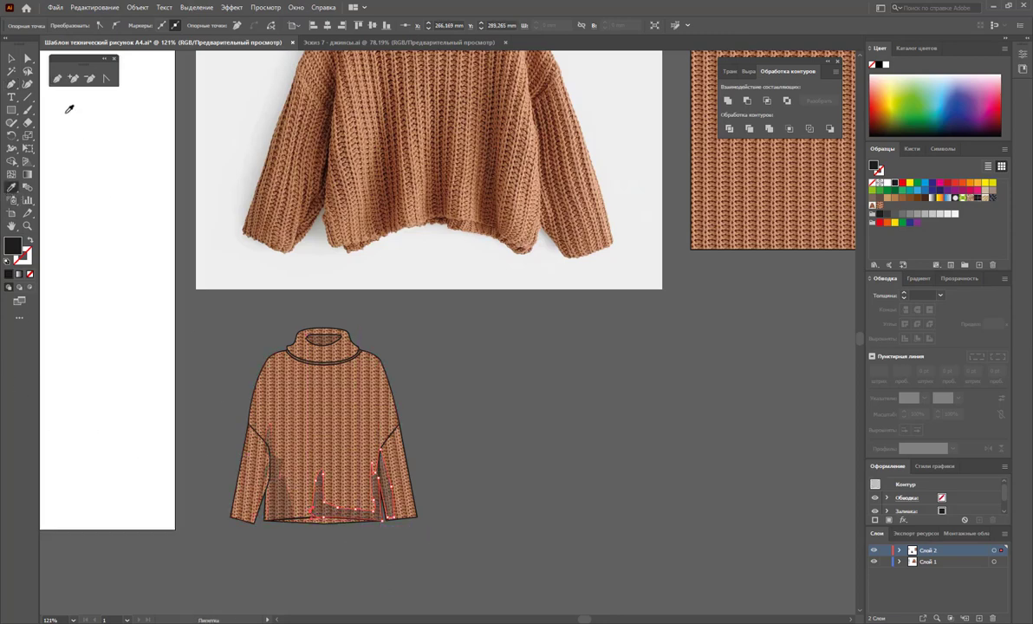
{"action": "left_click", "coordinate": [12, 58]}
{"action": "left_click", "coordinate": [428, 350]}
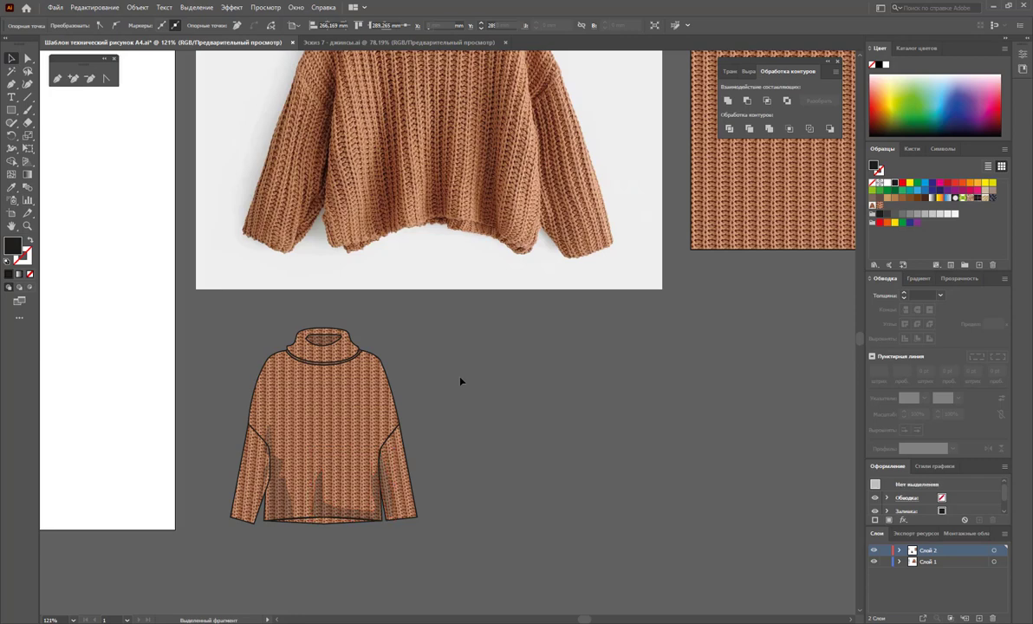
Select the ripped jeans sketches in the jeans document, then make Слой 1 active in the sweater document
{"action": "key", "text": "z"}
{"action": "key", "text": "ctrl+minus"}
{"action": "key", "text": "ctrl+minus"}
{"action": "key", "text": "ctrl+minus"}
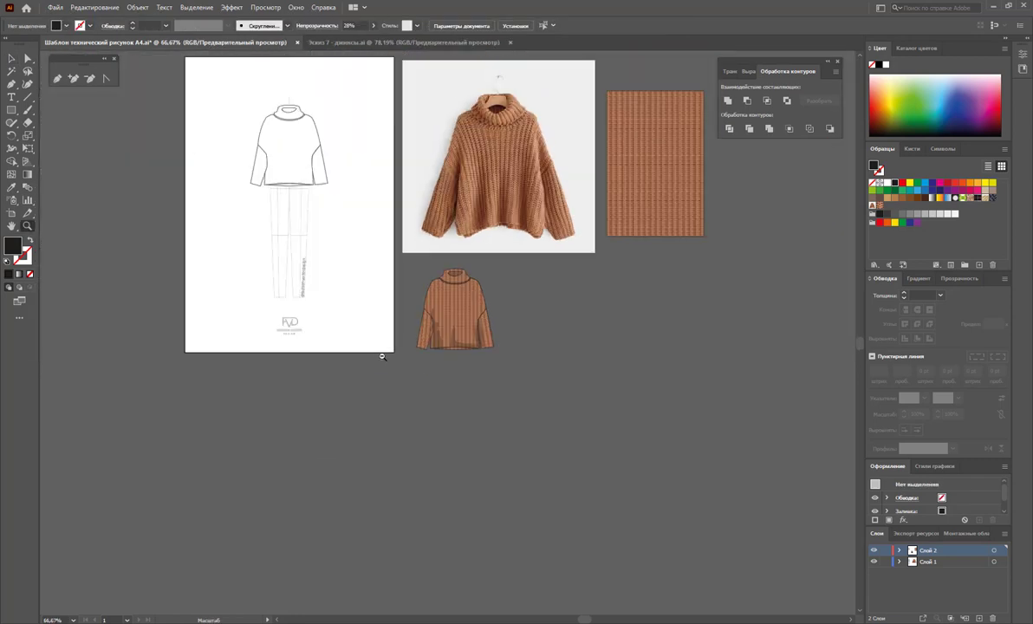
{"action": "scroll", "coordinate": [507, 392], "scroll_direction": "up", "scroll_amount": 2}
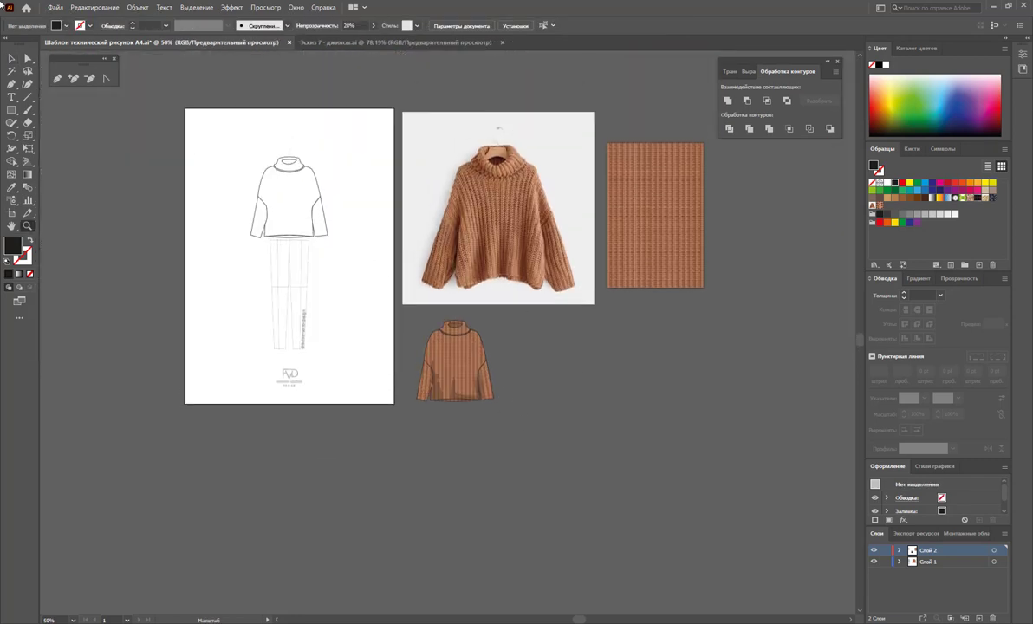
{"action": "left_click", "coordinate": [389, 41]}
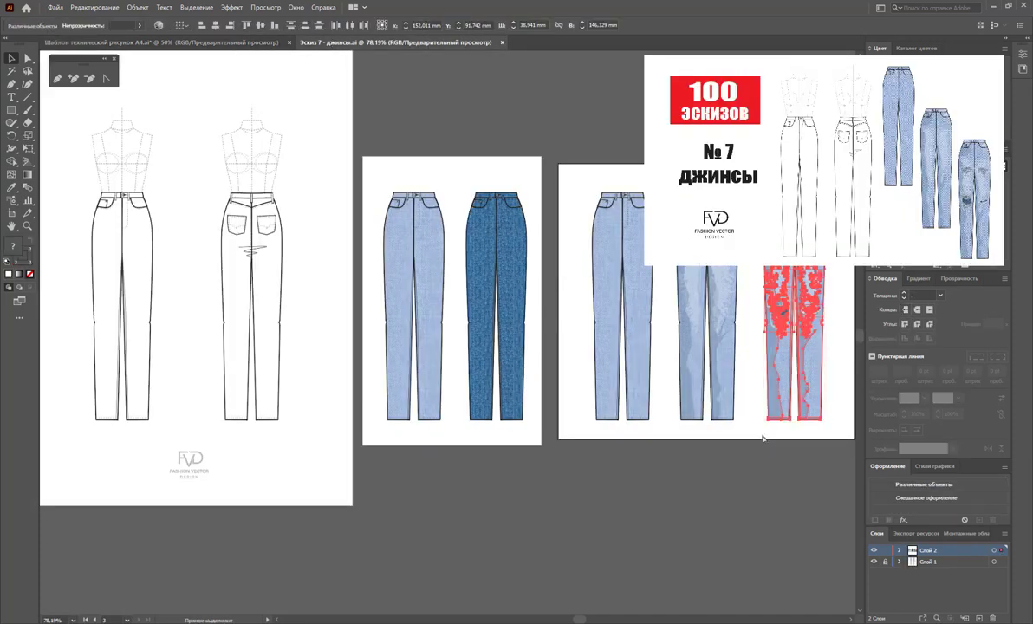
{"action": "left_click_drag", "start_coordinate": [770, 442], "coordinate": [212, 65]}
{"action": "left_click", "coordinate": [191, 41]}
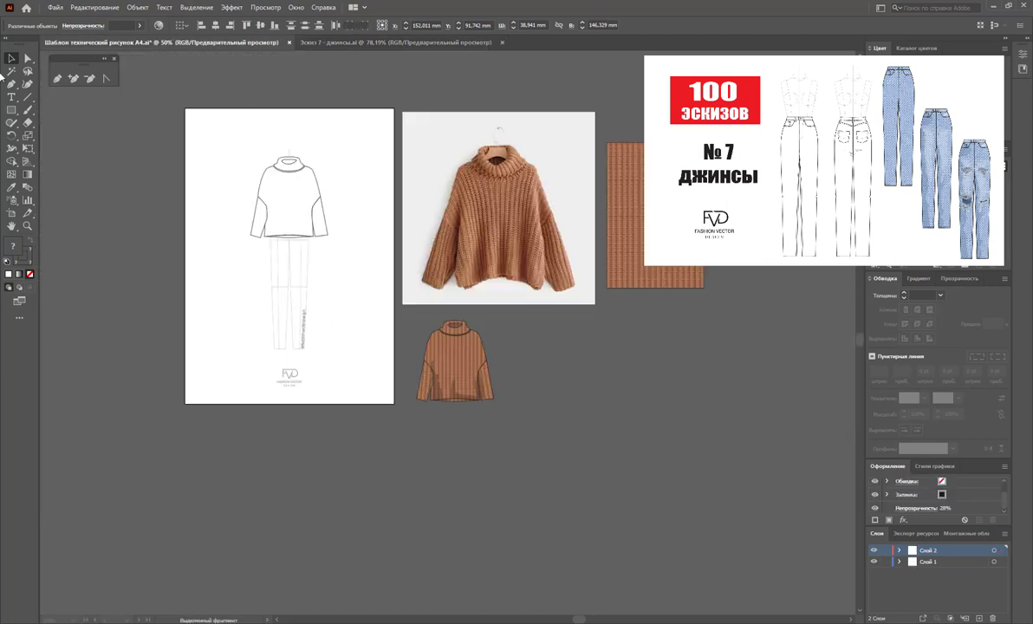
{"action": "left_click", "coordinate": [916, 564]}
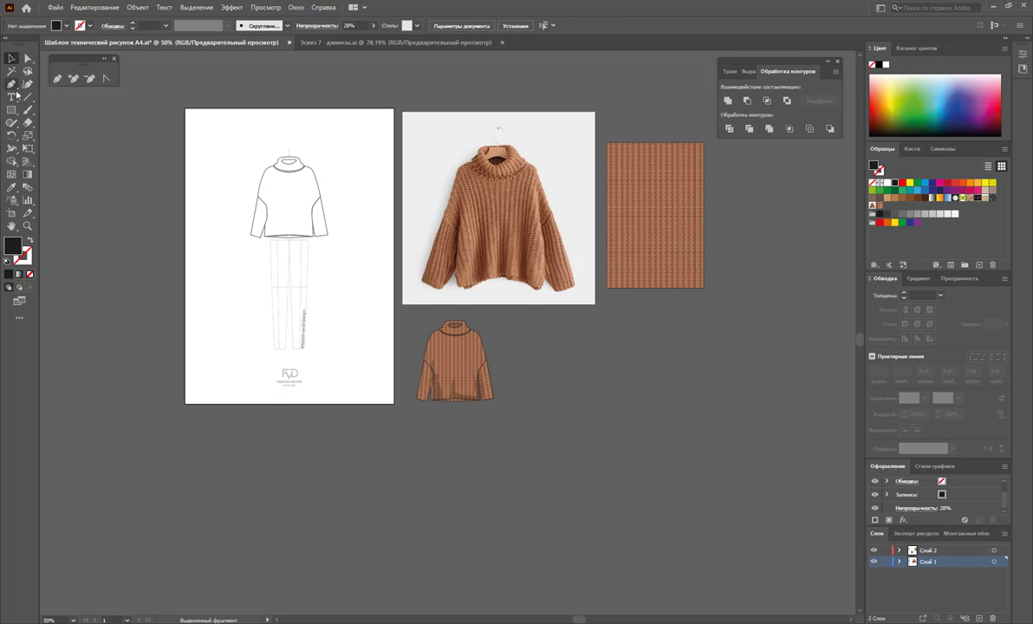
Move the croquis figure off the artboard to the left
{"action": "left_click_drag", "start_coordinate": [288, 274], "coordinate": [97, 275]}
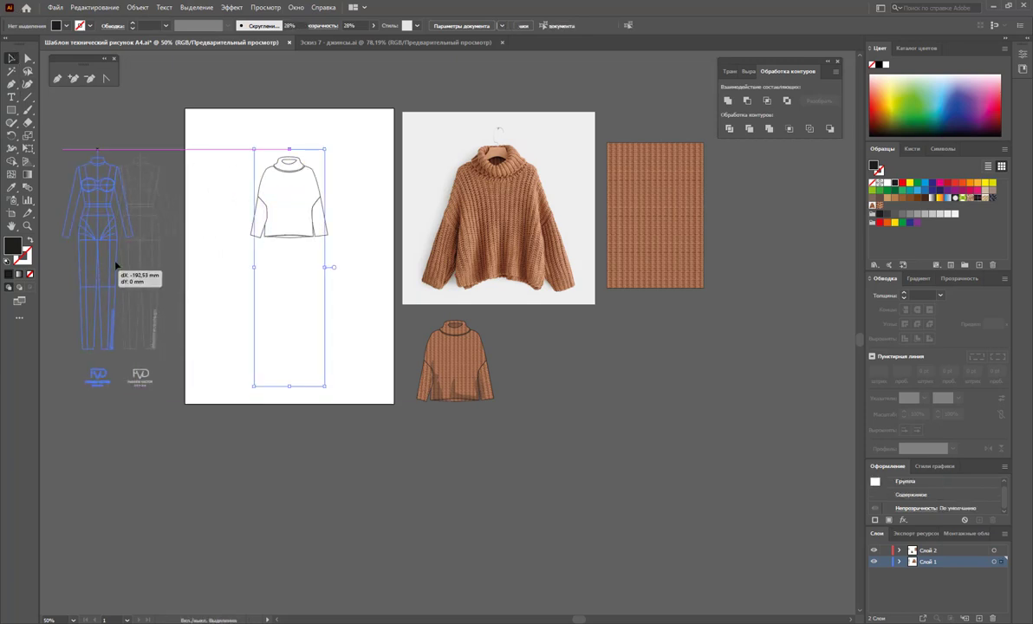
{"action": "left_click_drag", "start_coordinate": [98, 274], "coordinate": [98, 275]}
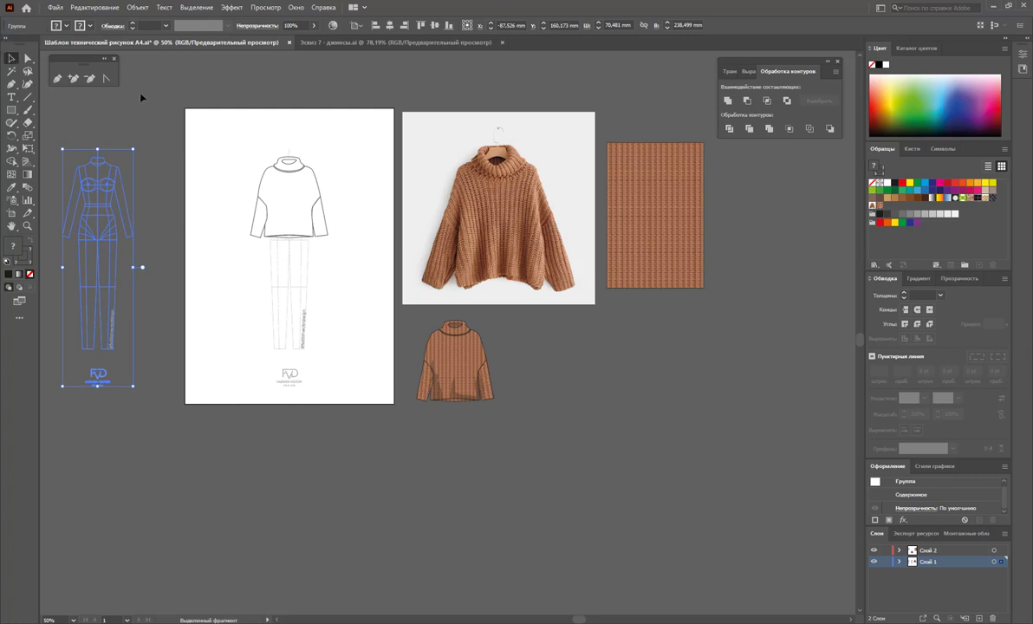
{"action": "left_click", "coordinate": [153, 111]}
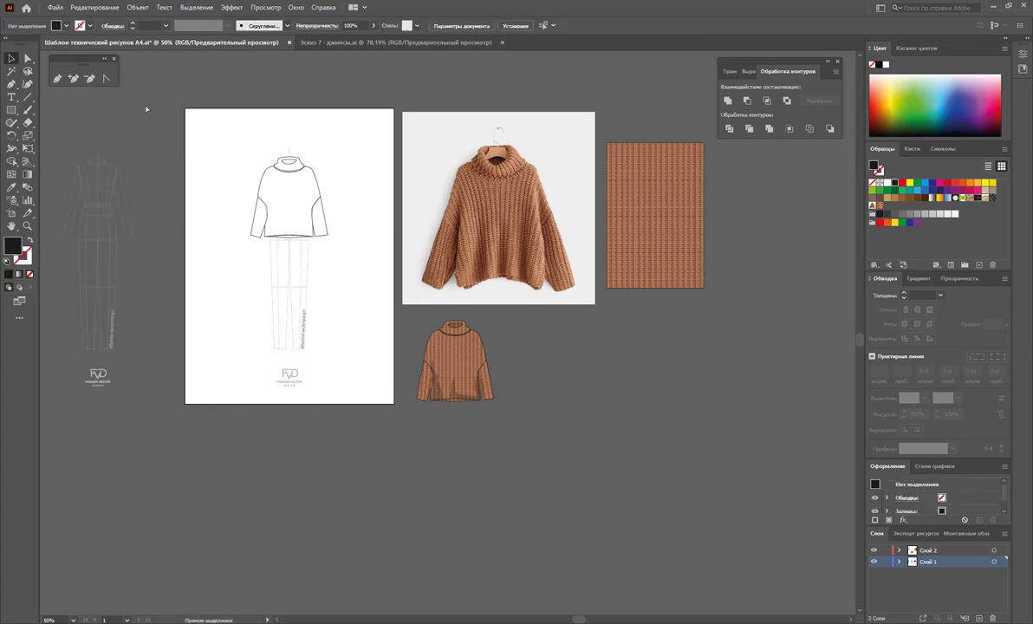
Paste the ripped jeans onto the croquis legs and place the orange sweater on the torso
{"action": "key", "text": "ctrl+v"}
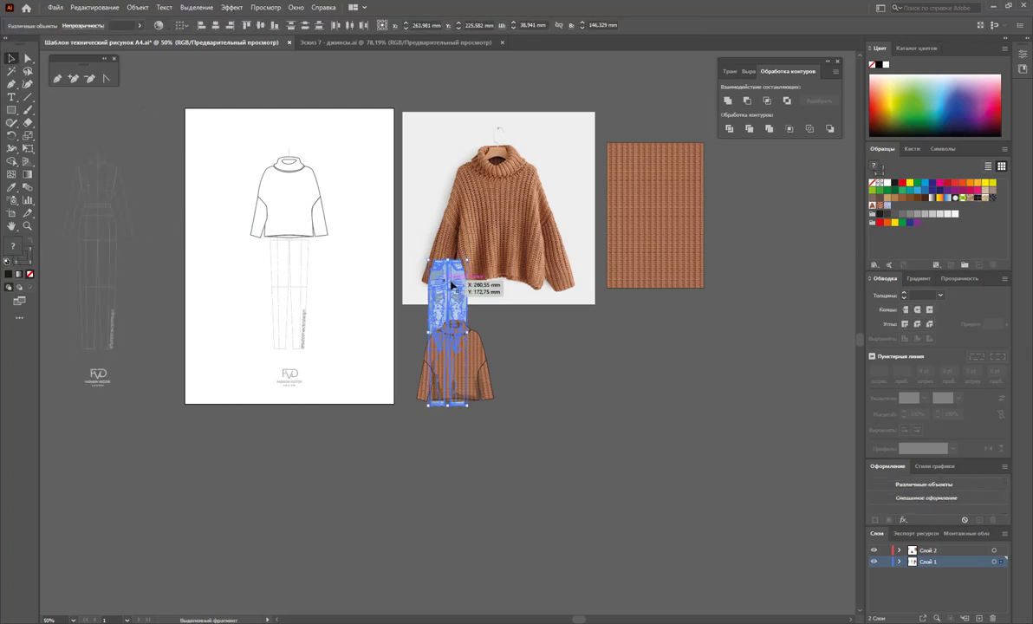
{"action": "left_click_drag", "start_coordinate": [450, 284], "coordinate": [106, 227]}
{"action": "left_click", "coordinate": [130, 251]}
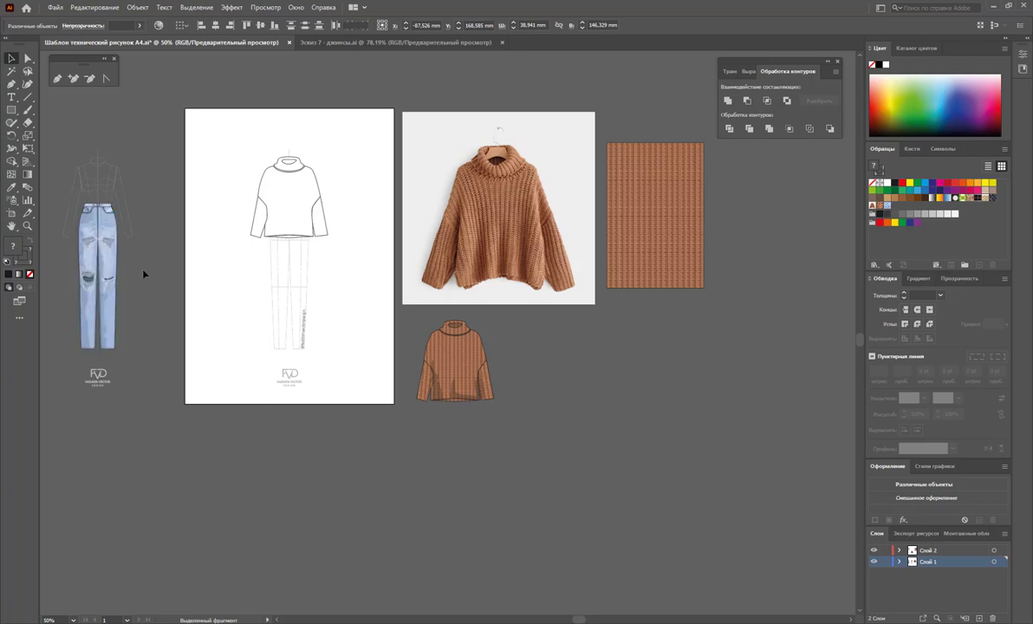
{"action": "left_click_drag", "start_coordinate": [459, 378], "coordinate": [99, 213]}
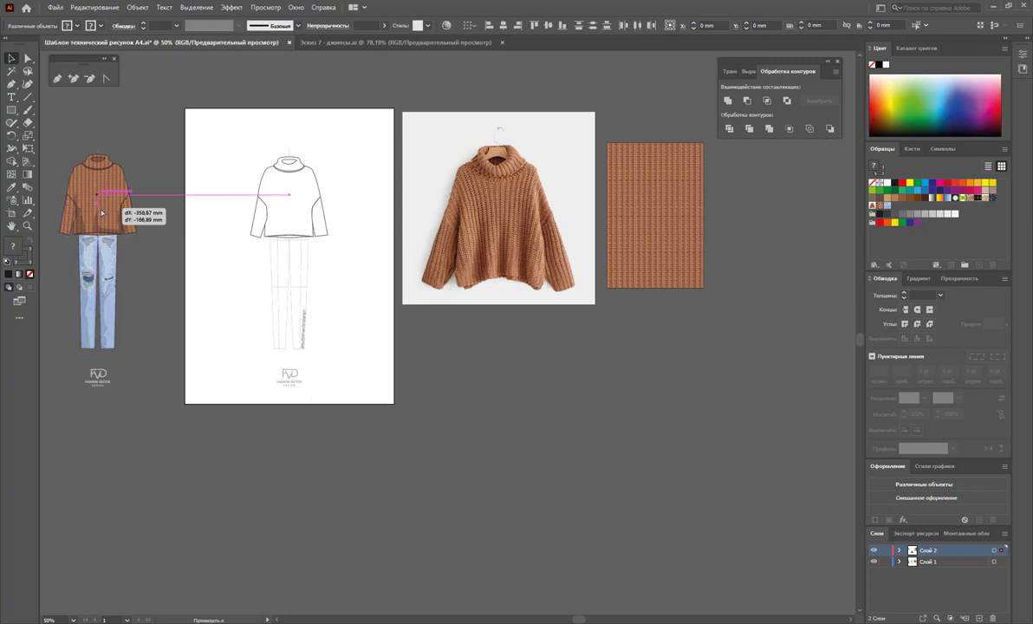
{"action": "left_click_drag", "start_coordinate": [101, 212], "coordinate": [97, 235]}
{"action": "left_click", "coordinate": [137, 252]}
Send the sweater path to the back and zoom in on the dressed croquis
{"action": "right_click", "coordinate": [97, 236]}
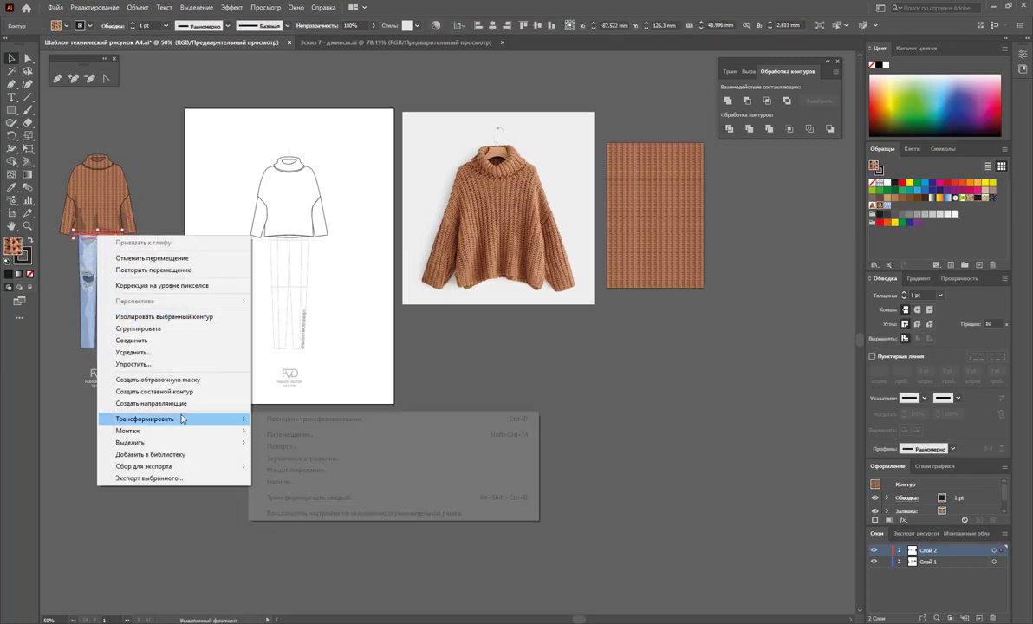
{"action": "mouse_move", "coordinate": [128, 431]}
{"action": "left_click", "coordinate": [286, 465]}
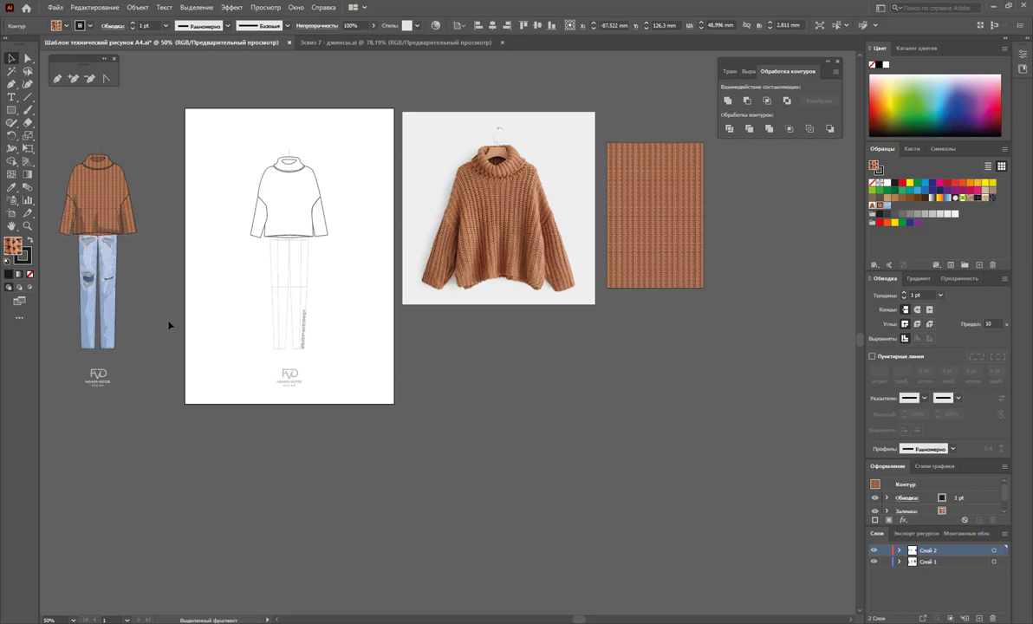
{"action": "left_click", "coordinate": [169, 325]}
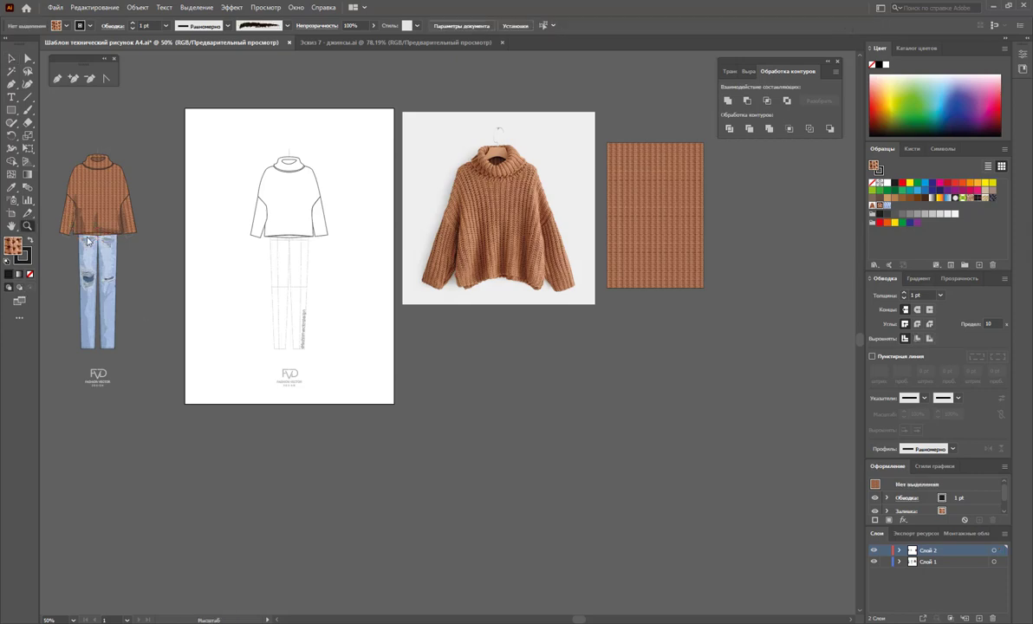
{"action": "left_click_drag", "start_coordinate": [87, 241], "coordinate": [104, 197]}
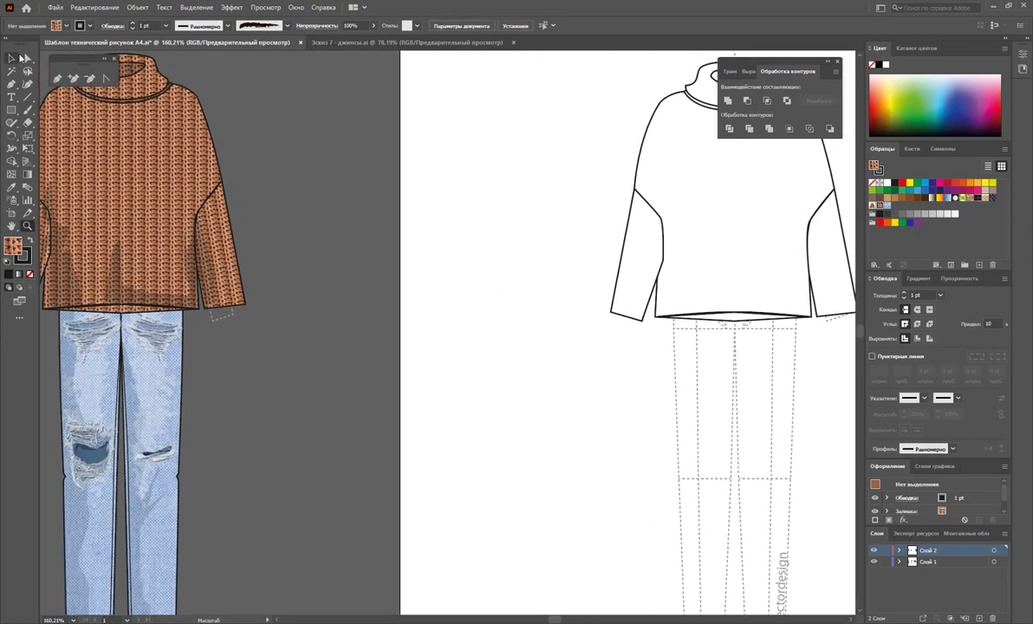
Select the sweater's hem path, then recentre and zoom out to the whole outfit
{"action": "left_click", "coordinate": [22, 58]}
{"action": "left_click", "coordinate": [145, 310]}
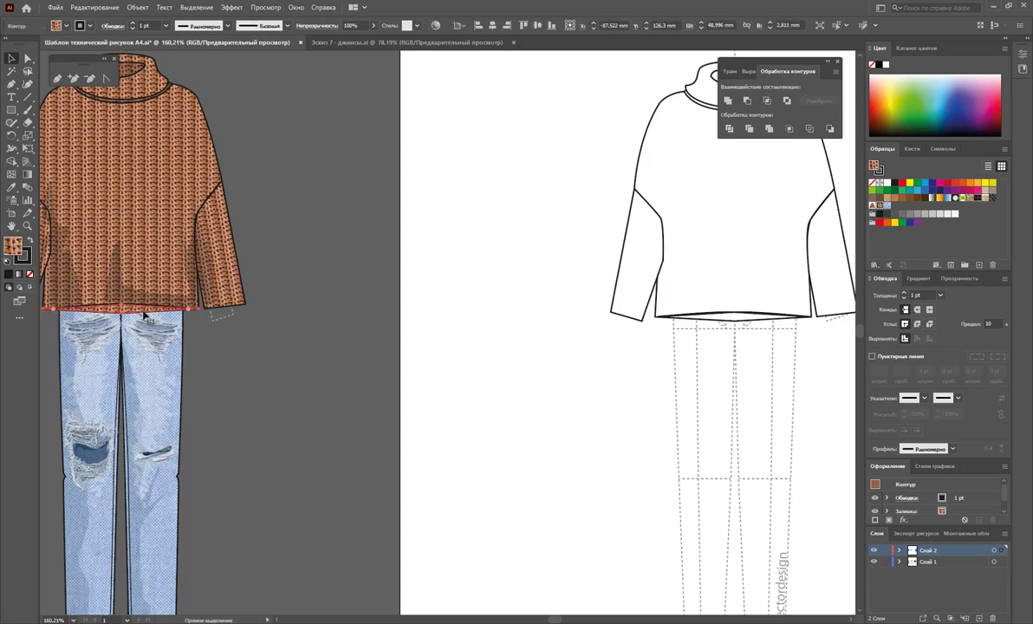
{"action": "left_click", "coordinate": [172, 312]}
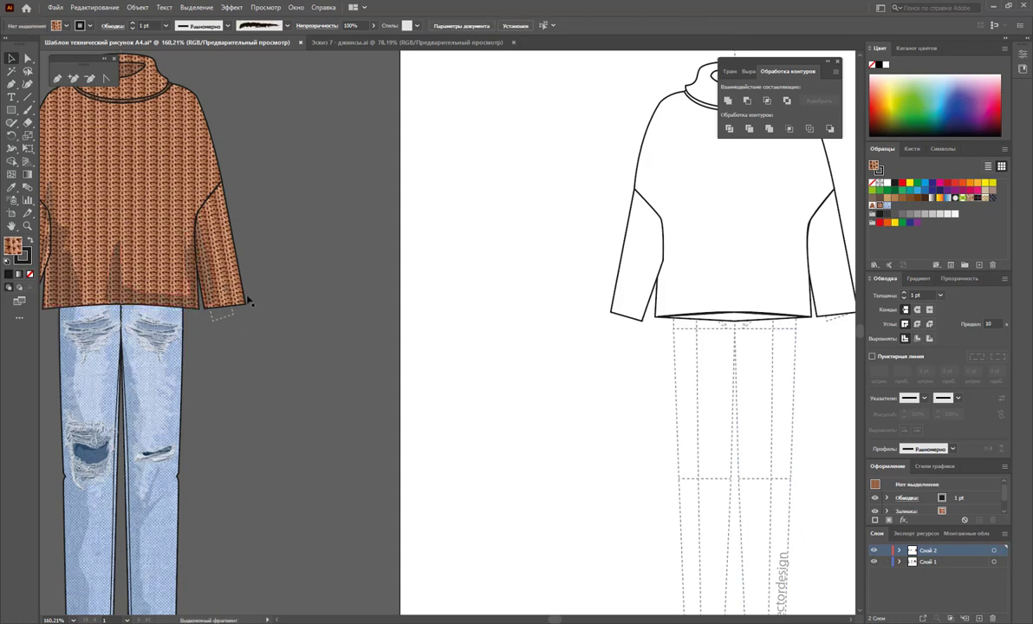
{"action": "left_click", "coordinate": [165, 310]}
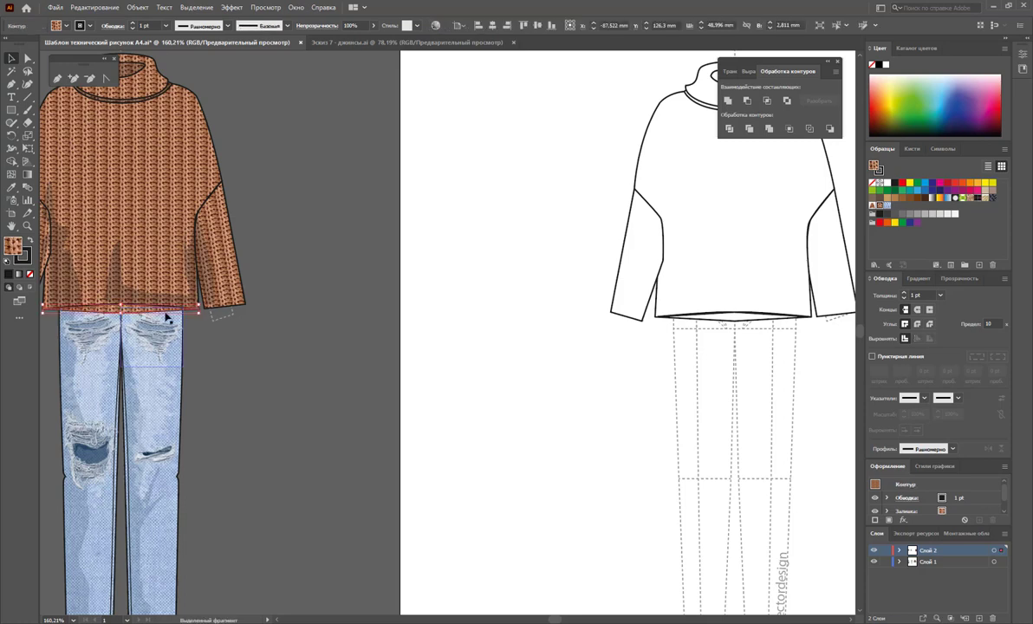
{"action": "left_click", "coordinate": [169, 341]}
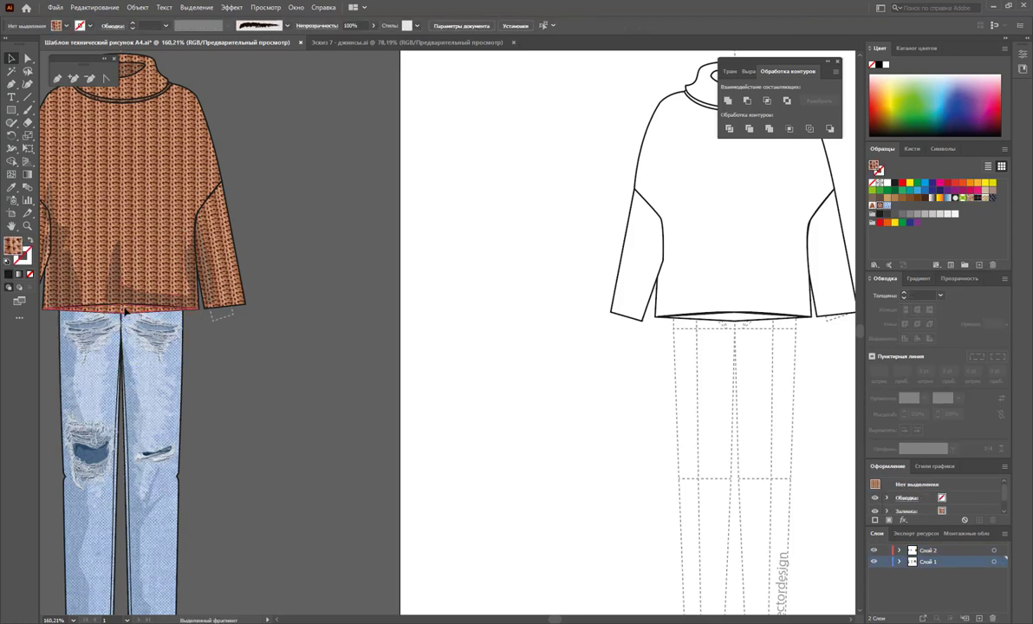
{"action": "left_click", "coordinate": [127, 310]}
{"action": "key", "text": "z"}
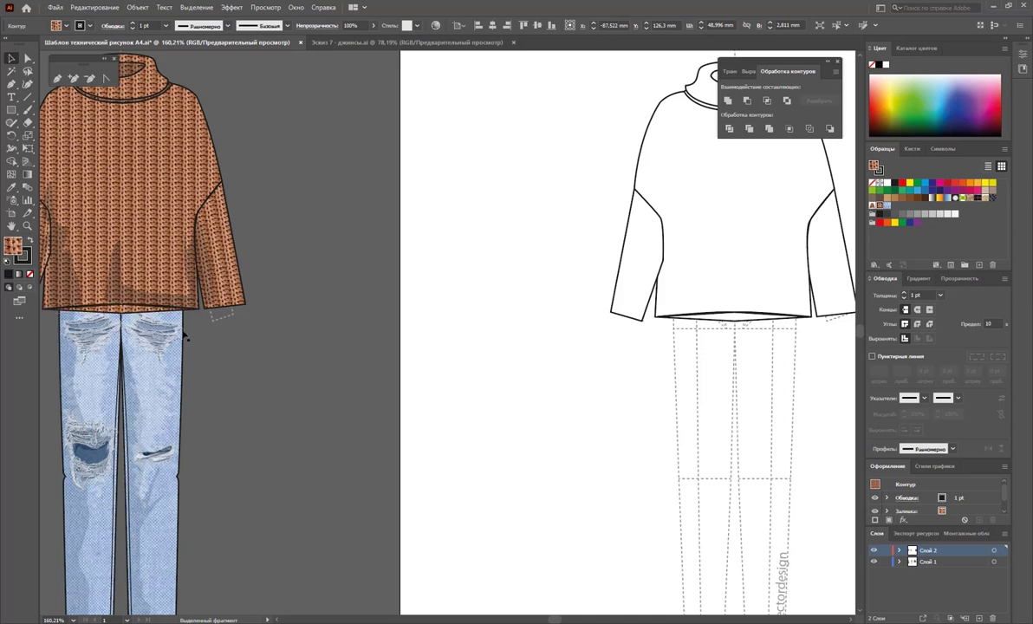
{"action": "left_click_drag", "start_coordinate": [233, 353], "coordinate": [518, 351]}
{"action": "left_click", "coordinate": [306, 301], "text": "alt"}
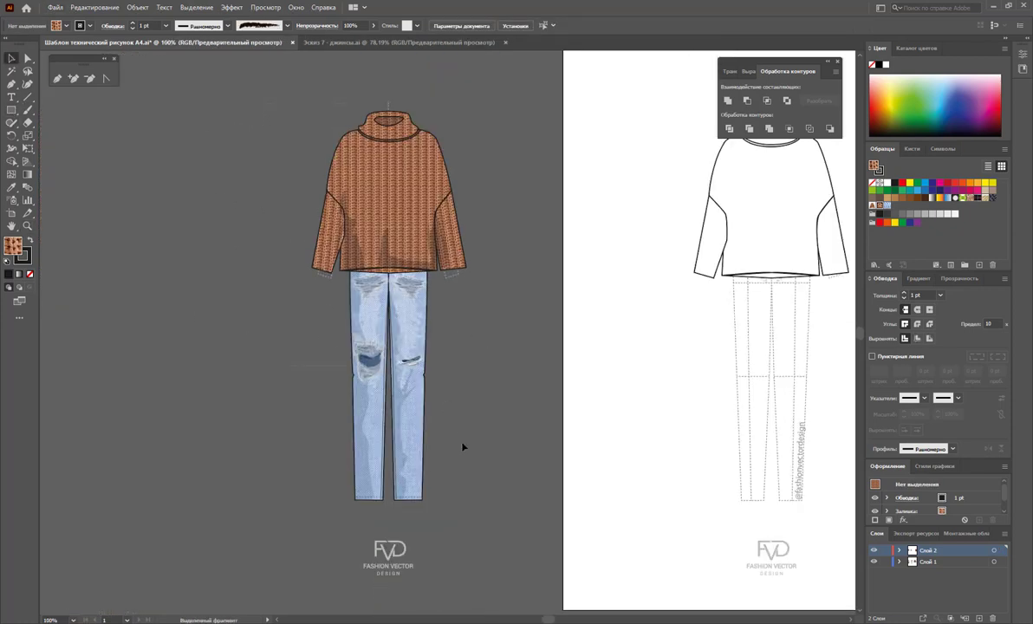
Group all the outfit artwork, then ungroup it again
{"action": "key", "text": "ctrl+a"}
{"action": "right_click", "coordinate": [398, 334]}
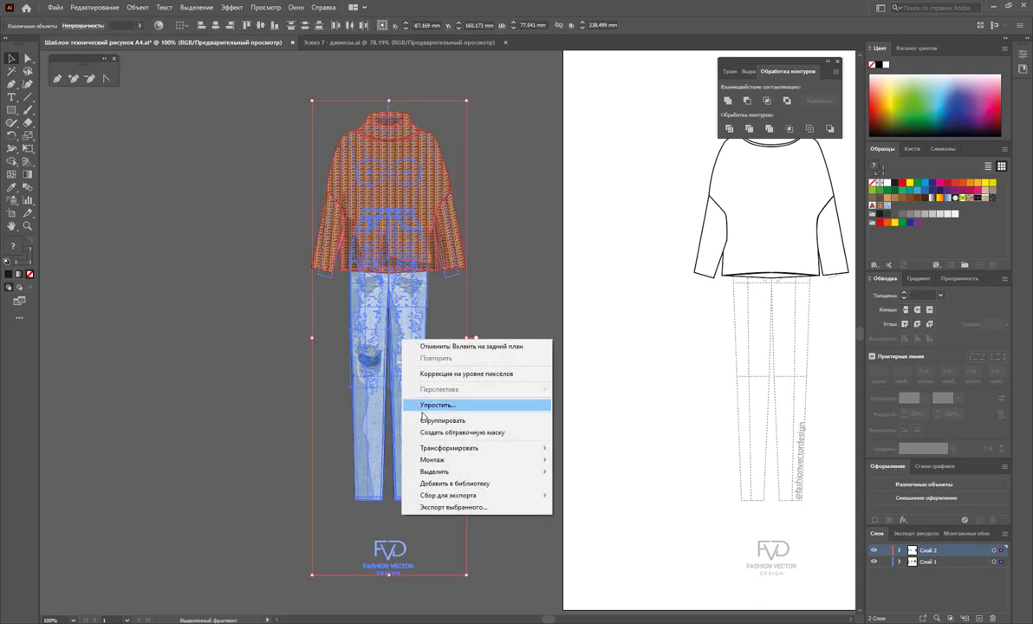
{"action": "left_click", "coordinate": [429, 417]}
{"action": "right_click", "coordinate": [399, 335]}
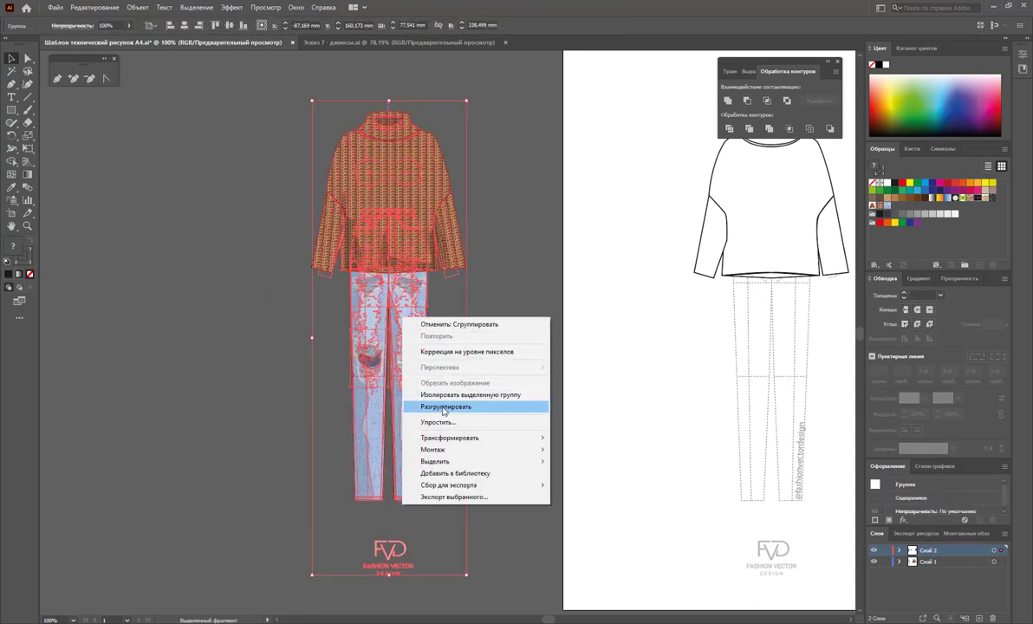
{"action": "left_click", "coordinate": [508, 390]}
{"action": "key", "text": "ctrl+shift+g"}
{"action": "left_click", "coordinate": [466, 342]}
Send the sweater's hem path behind the jeans and zoom closely into the sweater
{"action": "left_click", "coordinate": [395, 271]}
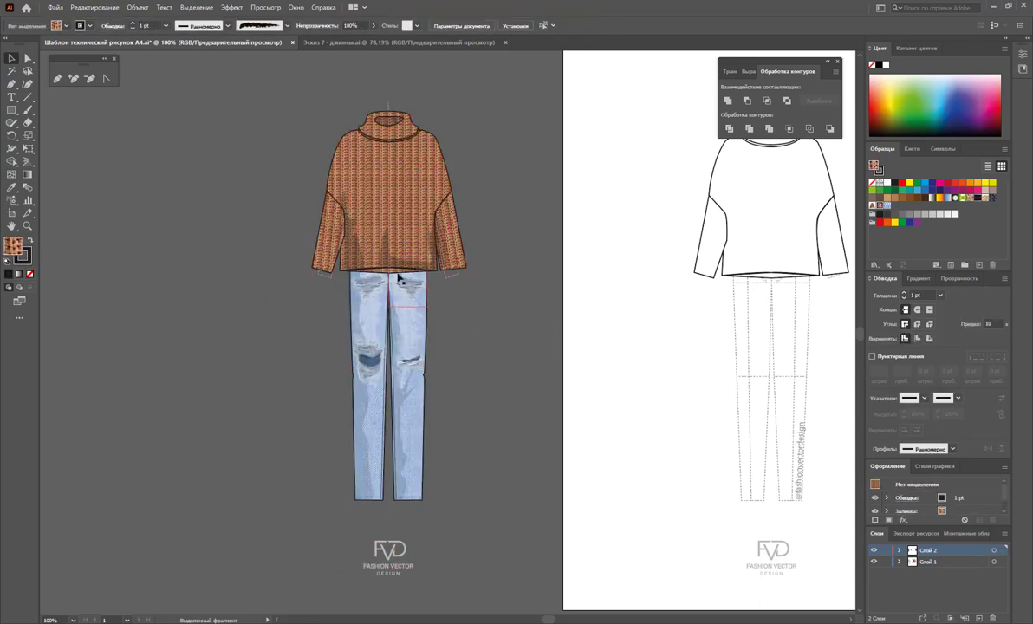
{"action": "right_click", "coordinate": [397, 271]}
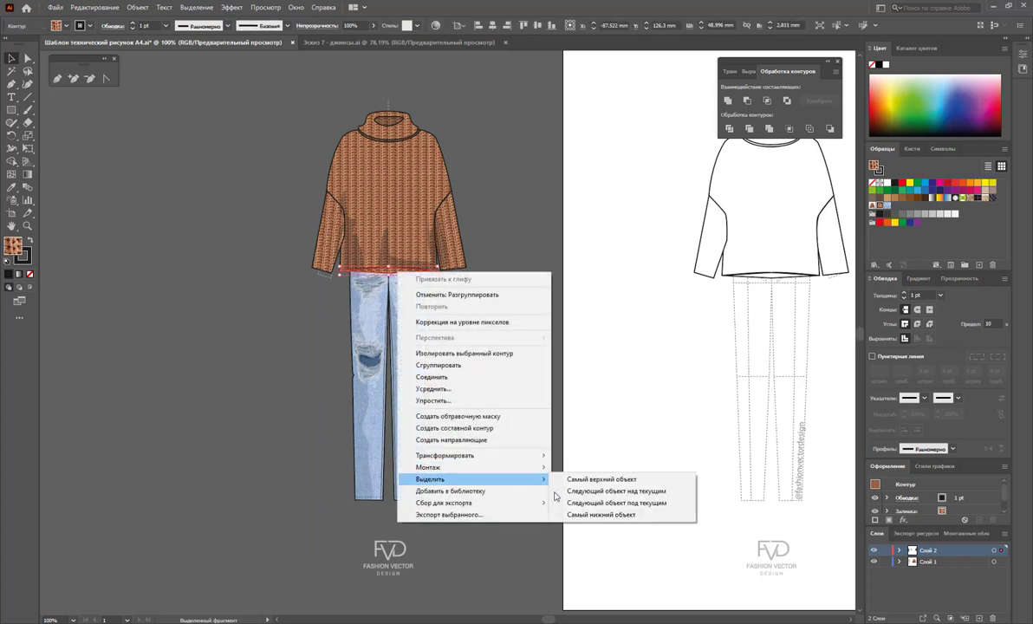
{"action": "mouse_move", "coordinate": [428, 467]}
{"action": "left_click", "coordinate": [589, 503]}
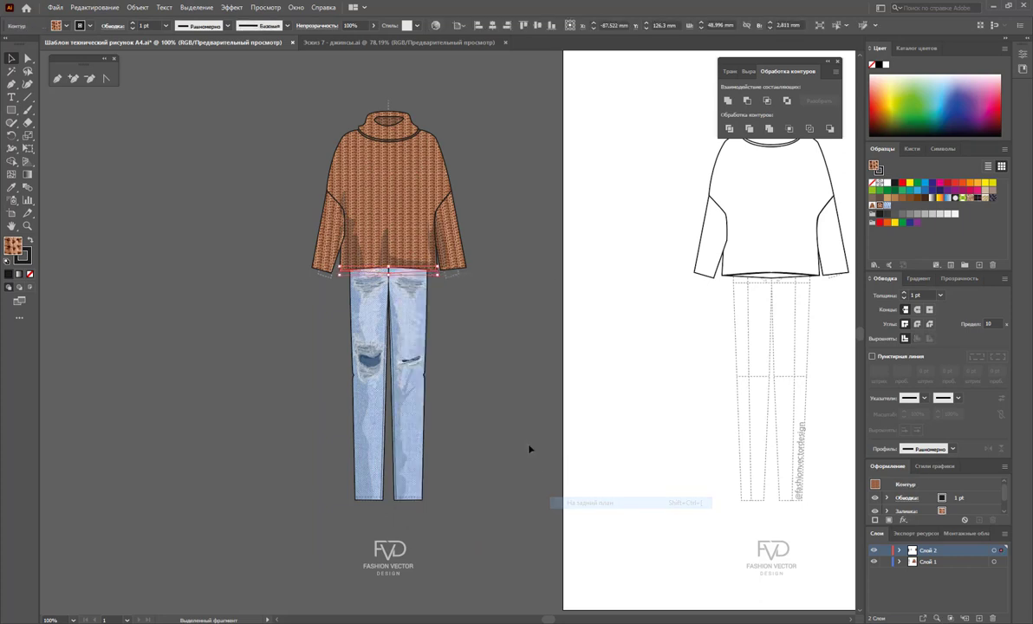
{"action": "left_click", "coordinate": [537, 447]}
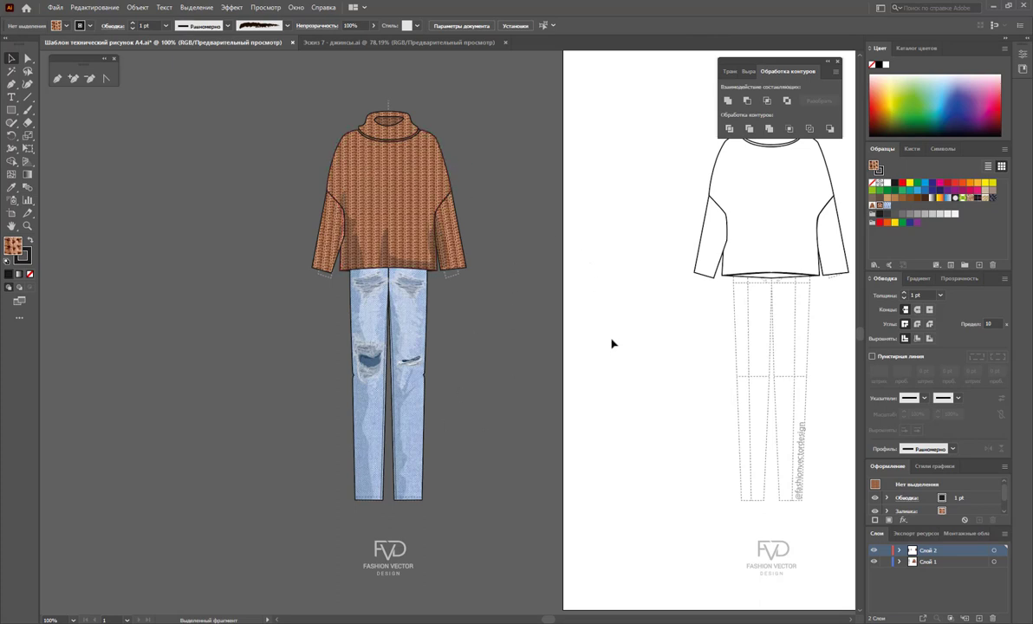
{"action": "left_click", "coordinate": [404, 230]}
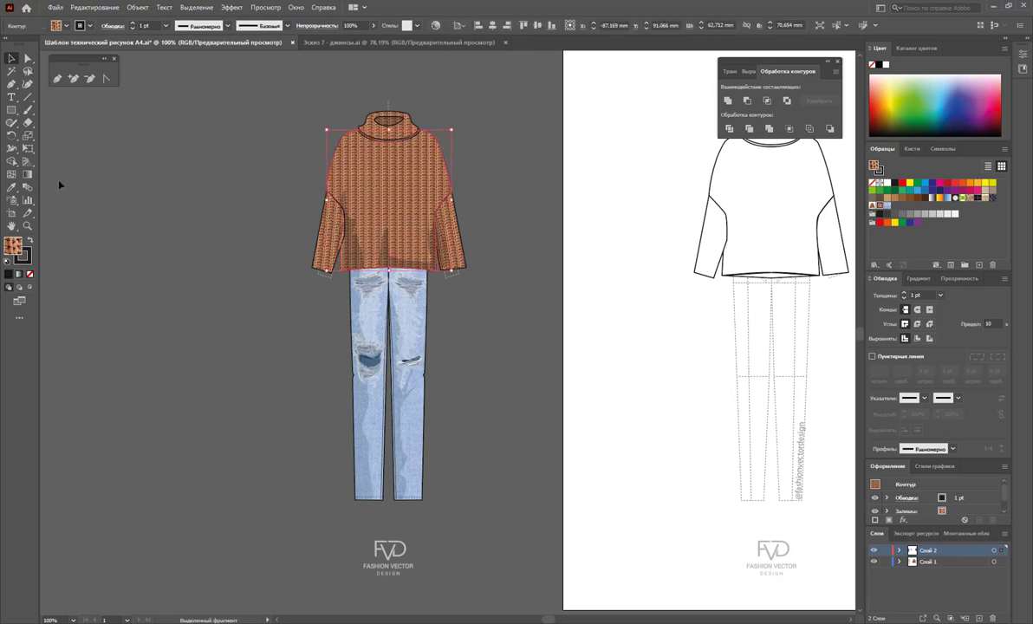
{"action": "left_click", "coordinate": [27, 225]}
{"action": "left_click_drag", "start_coordinate": [403, 218], "coordinate": [390, 257]}
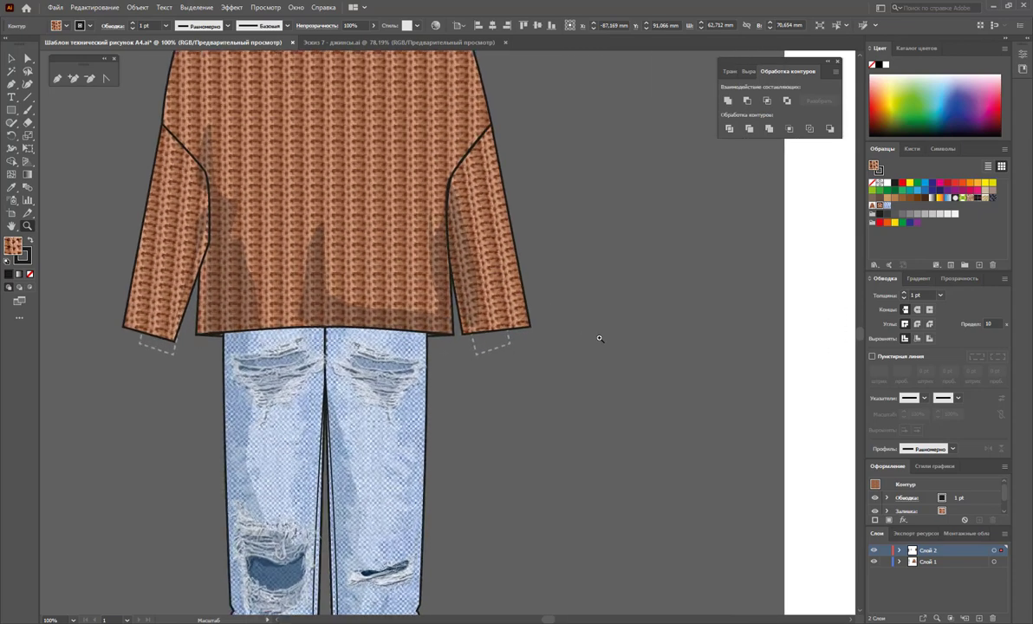
Drag the hem and inner-sleeve anchors up to the jeans waistband
{"action": "scroll", "coordinate": [167, 187], "scroll_direction": "up", "scroll_amount": 2}
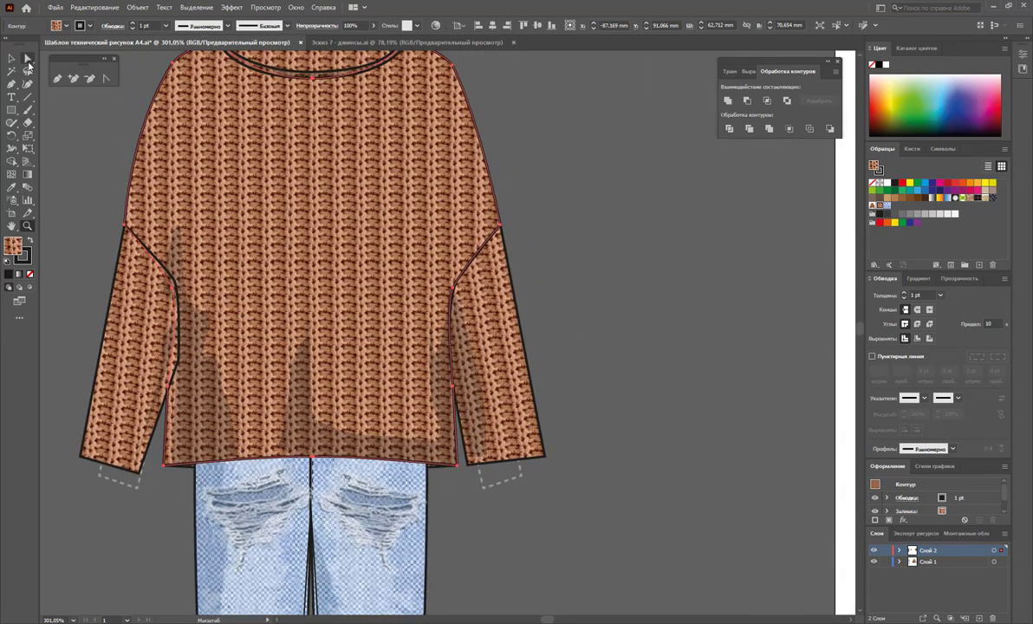
{"action": "left_click", "coordinate": [27, 60]}
{"action": "left_click_drag", "start_coordinate": [314, 464], "coordinate": [289, 276]}
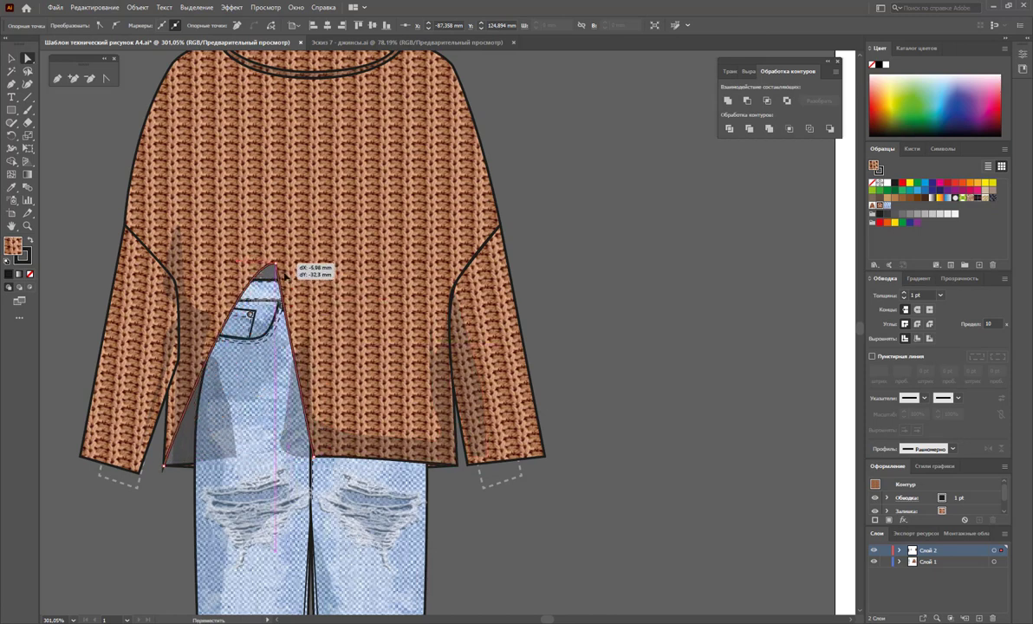
{"action": "left_click_drag", "start_coordinate": [289, 276], "coordinate": [265, 277]}
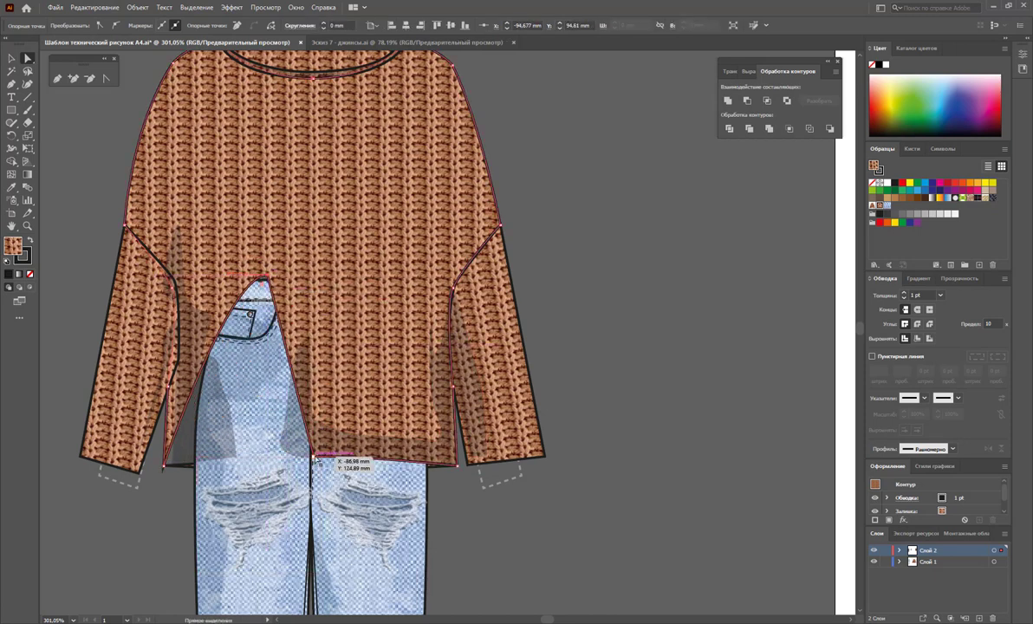
{"action": "left_click_drag", "start_coordinate": [313, 457], "coordinate": [347, 299]}
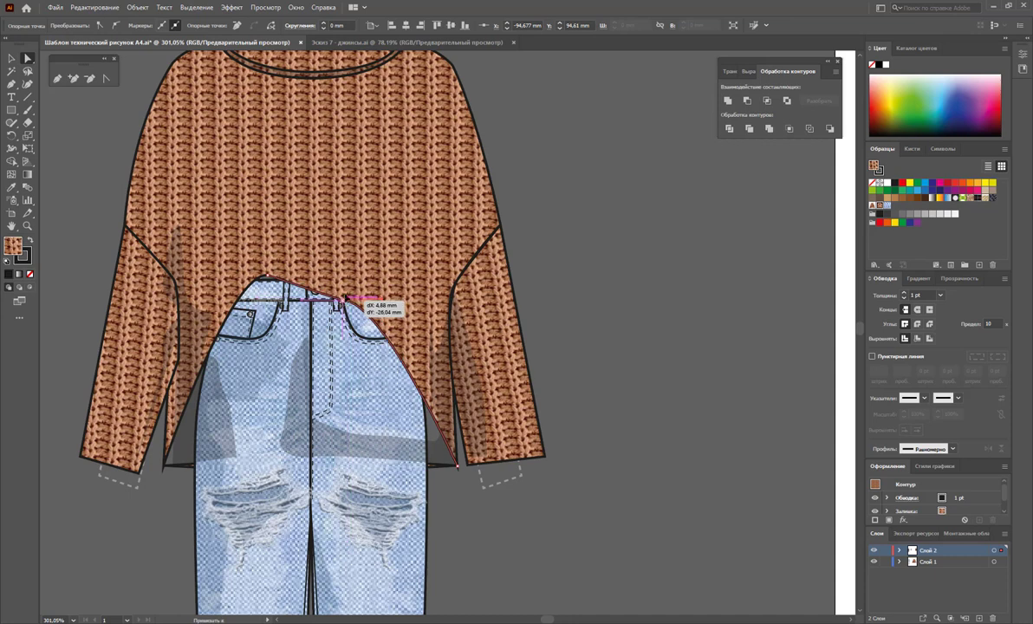
{"action": "left_click_drag", "start_coordinate": [347, 299], "coordinate": [364, 280]}
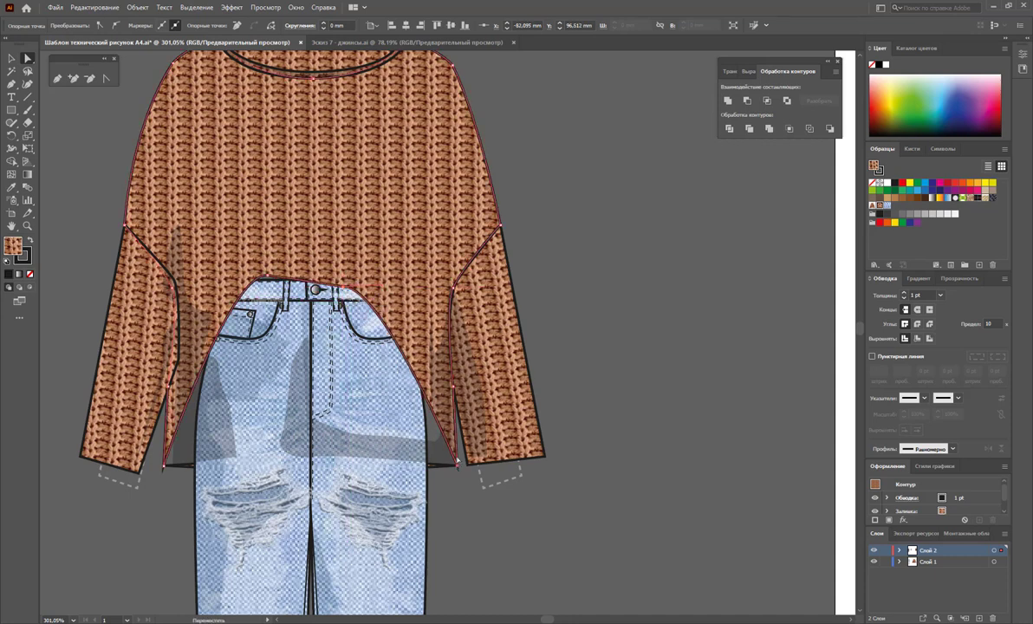
{"action": "left_click_drag", "start_coordinate": [457, 462], "coordinate": [395, 342]}
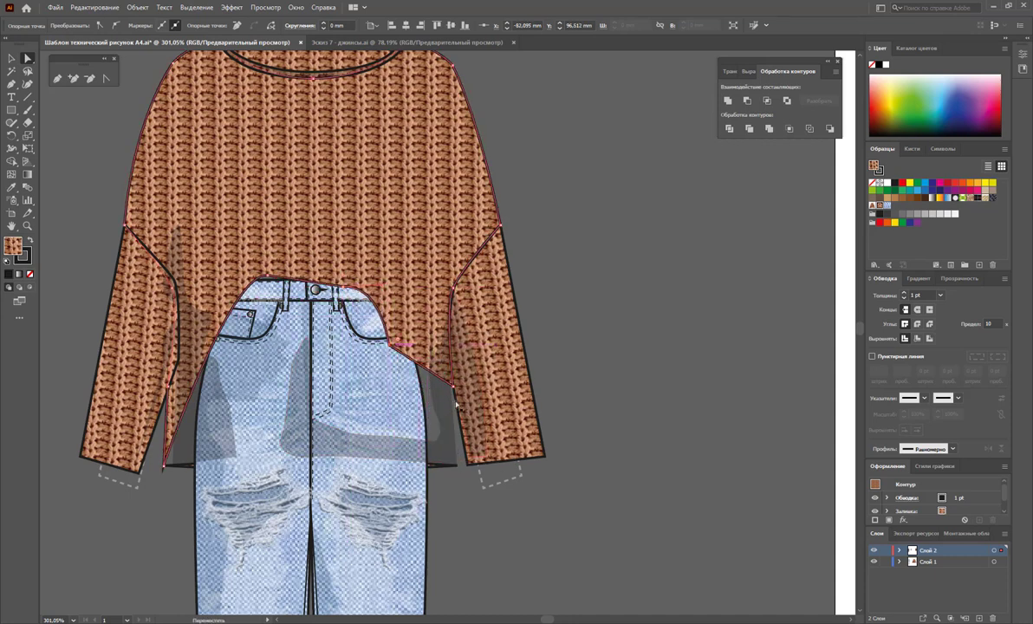
{"action": "left_click_drag", "start_coordinate": [452, 389], "coordinate": [449, 355]}
{"action": "left_click_drag", "start_coordinate": [162, 470], "coordinate": [181, 379]}
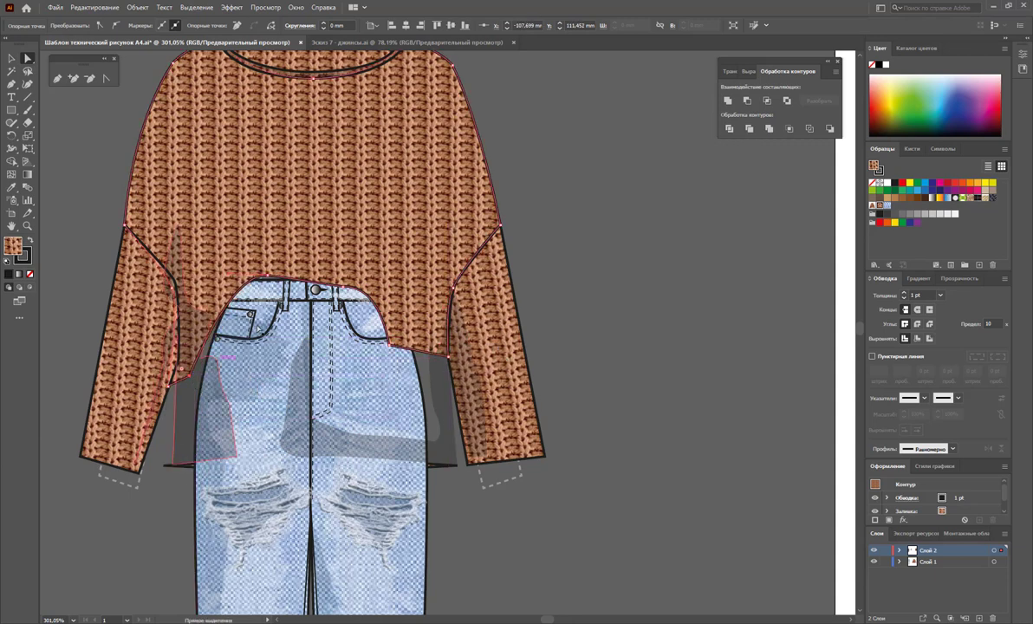
{"action": "left_click_drag", "start_coordinate": [270, 274], "coordinate": [270, 287]}
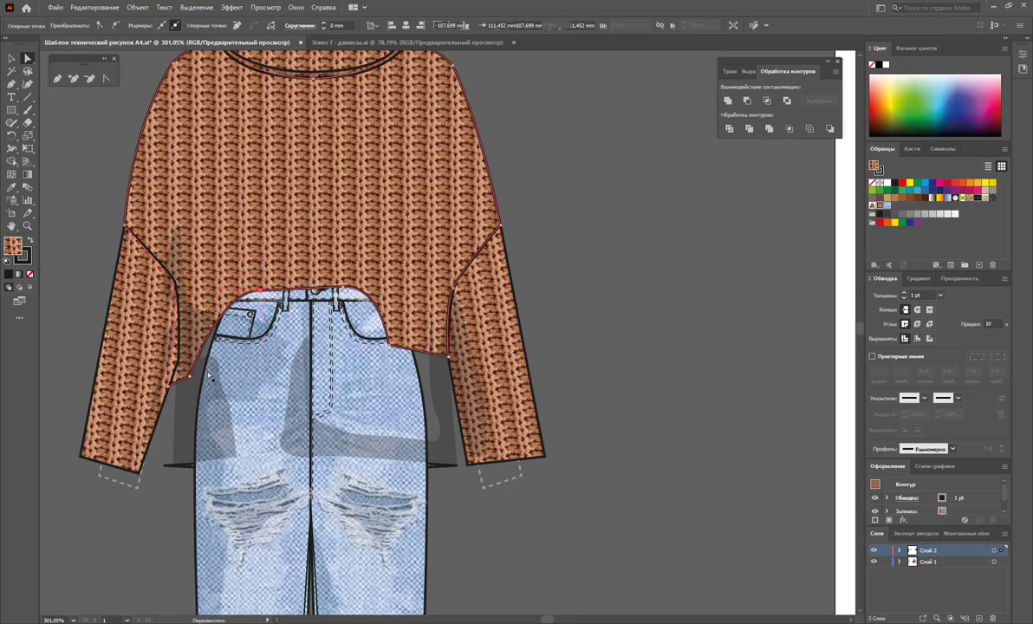
{"action": "left_click_drag", "start_coordinate": [189, 378], "coordinate": [207, 379]}
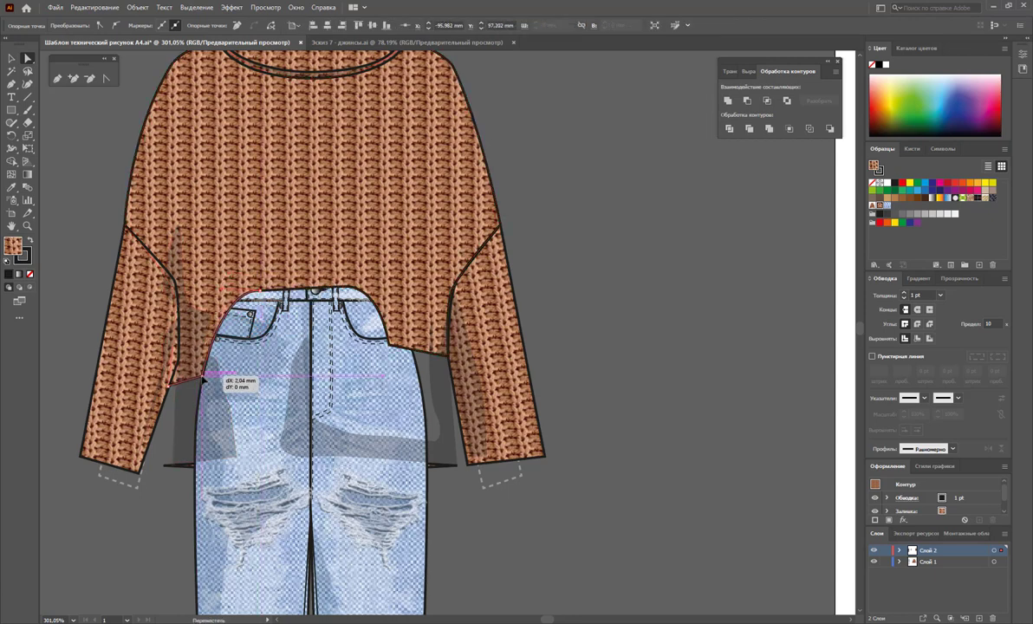
Round the left and right hem corners into smooth curves with the Anchor Point tool
{"action": "left_click", "coordinate": [108, 78]}
{"action": "left_click_drag", "start_coordinate": [206, 378], "coordinate": [239, 370]}
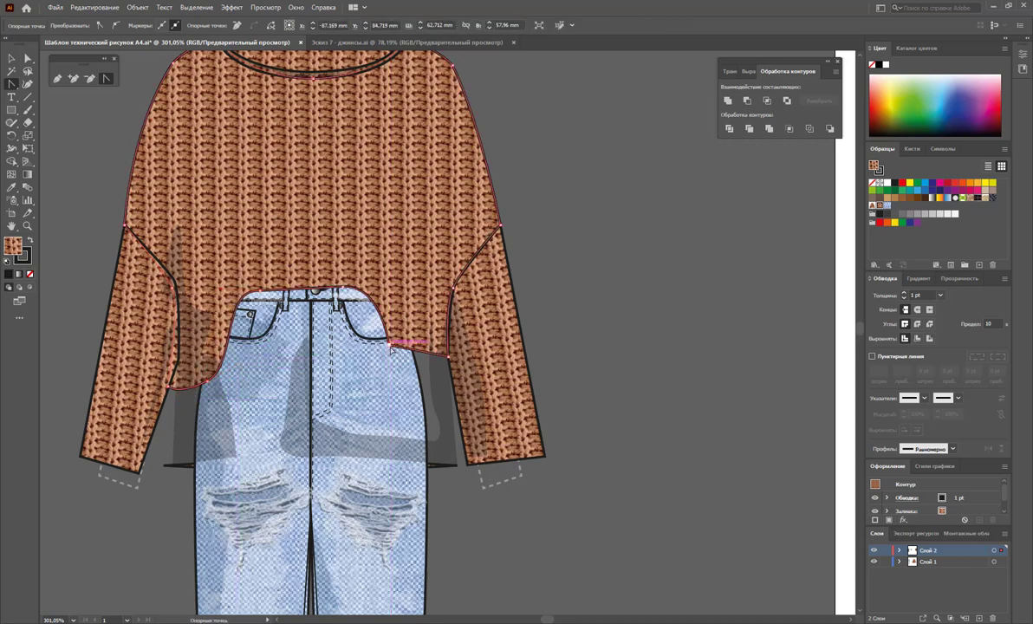
{"action": "left_click_drag", "start_coordinate": [388, 344], "coordinate": [412, 389]}
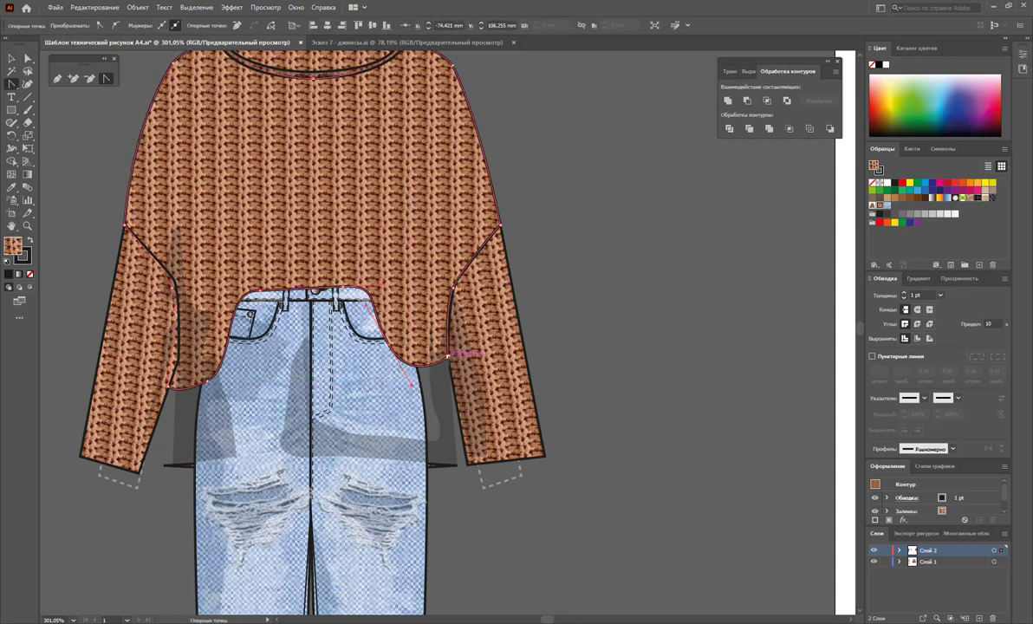
{"action": "left_click_drag", "start_coordinate": [448, 355], "coordinate": [452, 332]}
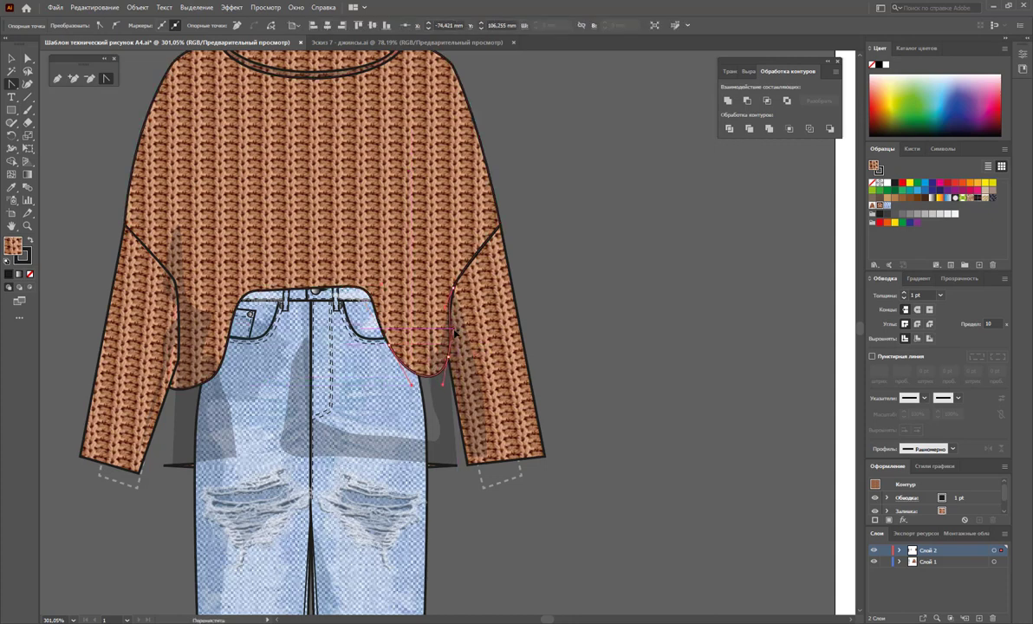
Move the left translucent shadow's anchors up under the curved hem, undoing one wrong move
{"action": "left_click", "coordinate": [12, 58]}
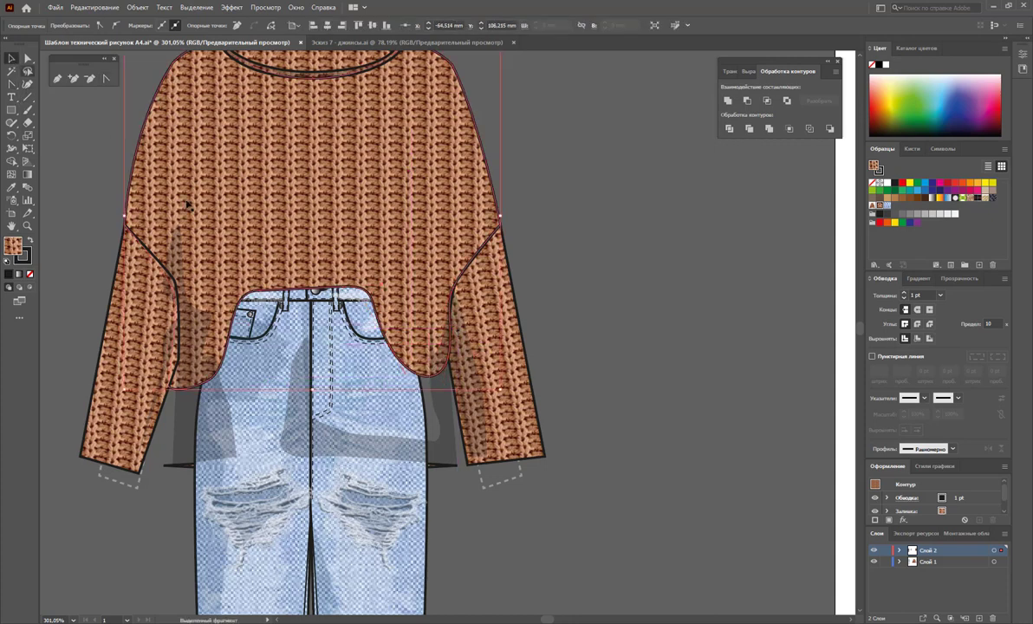
{"action": "left_click", "coordinate": [577, 414]}
{"action": "left_click", "coordinate": [221, 416]}
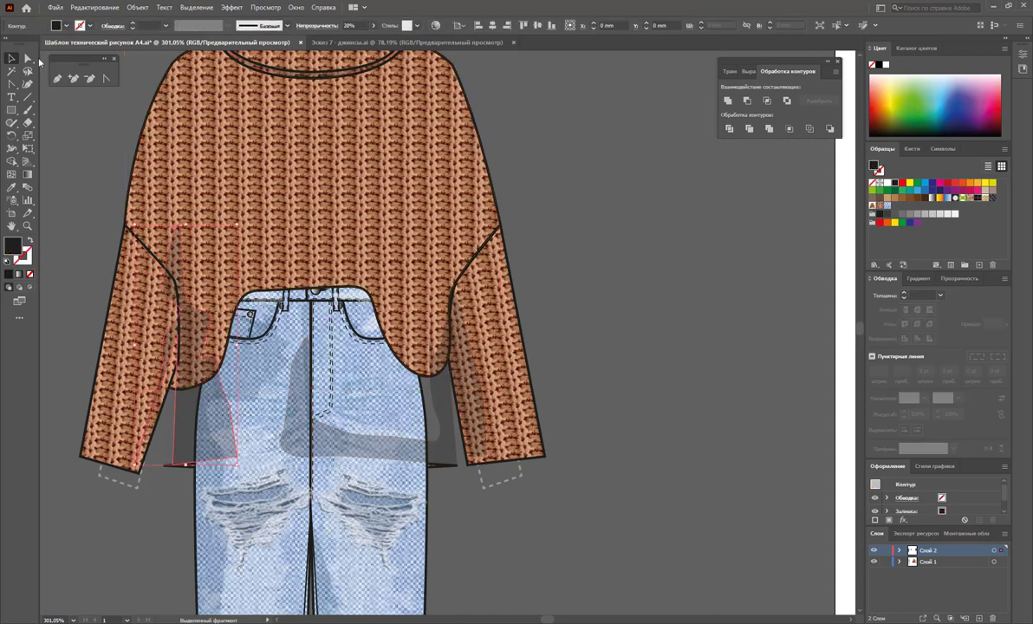
{"action": "key", "text": "a"}
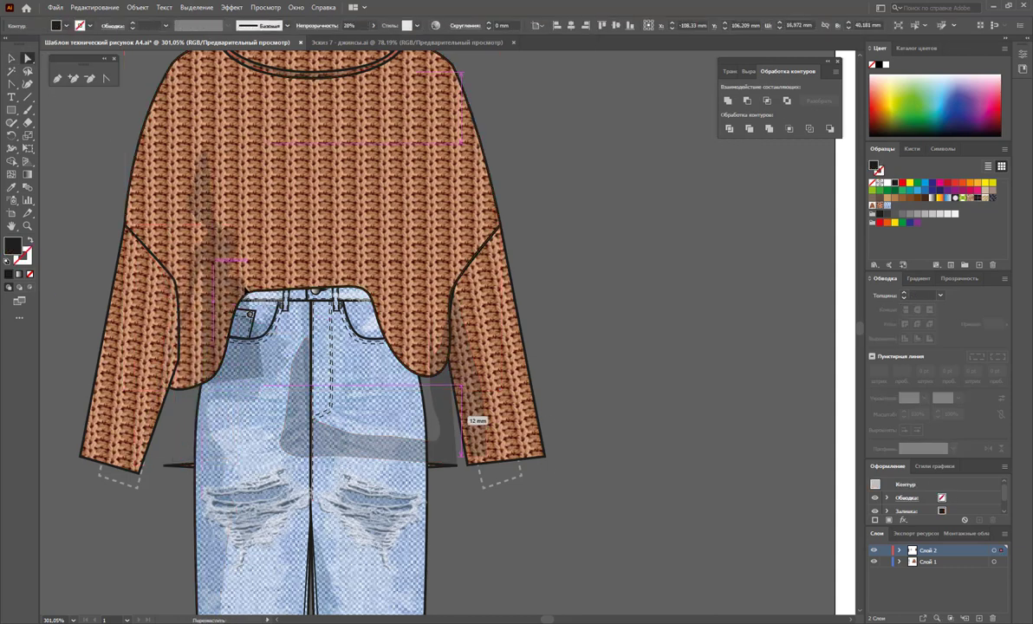
{"action": "left_click_drag", "start_coordinate": [221, 364], "coordinate": [216, 358]}
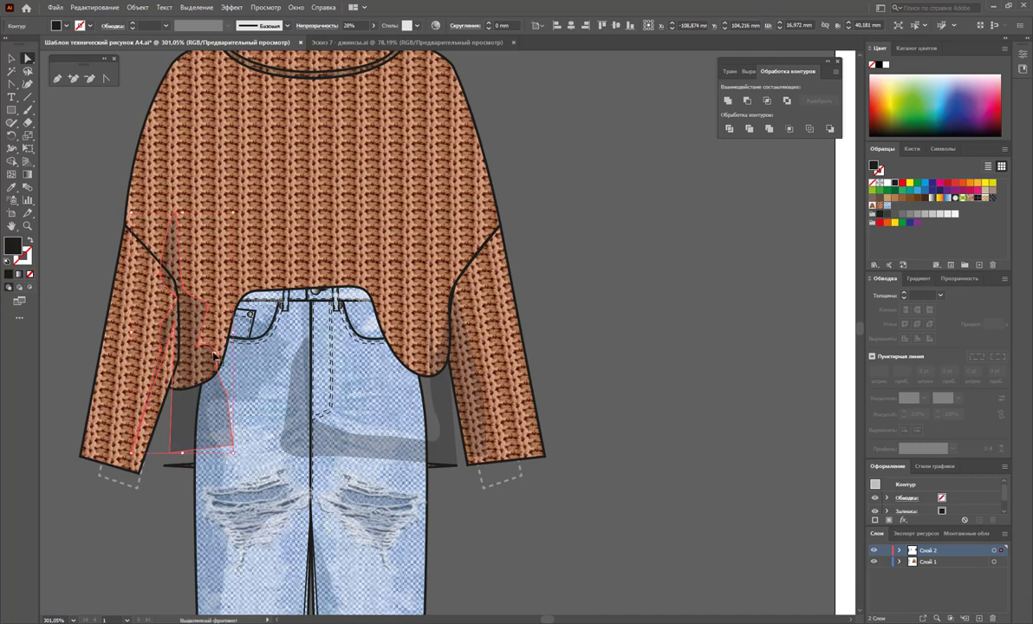
{"action": "key", "text": "ctrl+z"}
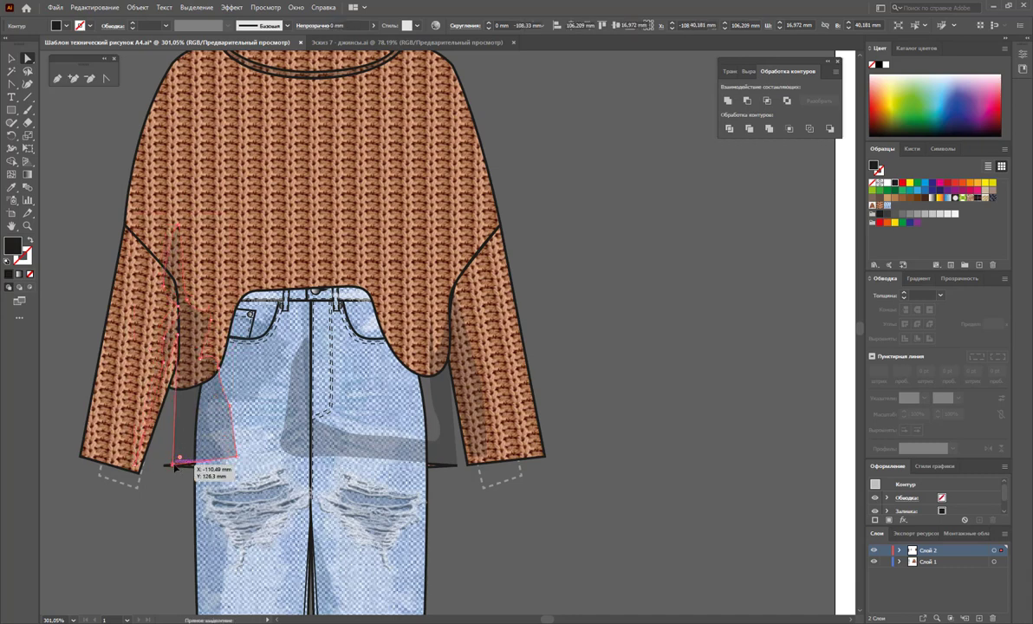
{"action": "left_click_drag", "start_coordinate": [177, 457], "coordinate": [173, 389]}
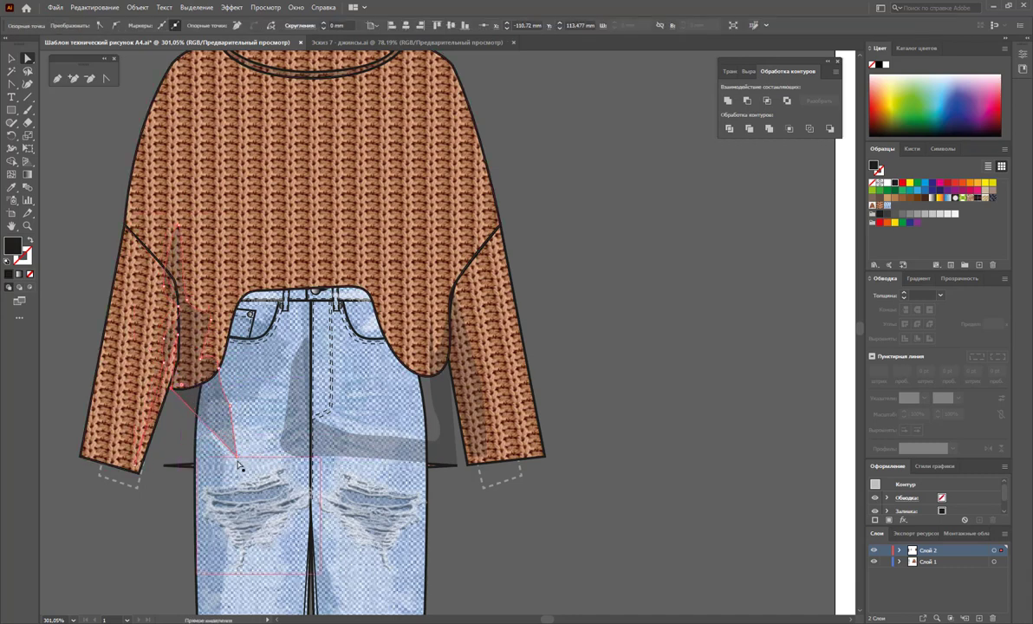
{"action": "mouse_move", "coordinate": [235, 451]}
{"action": "left_mouse_down"}
{"action": "mouse_move", "coordinate": [201, 377]}
{"action": "mouse_move", "coordinate": [230, 408]}
{"action": "mouse_move", "coordinate": [212, 364]}
{"action": "left_mouse_up"}
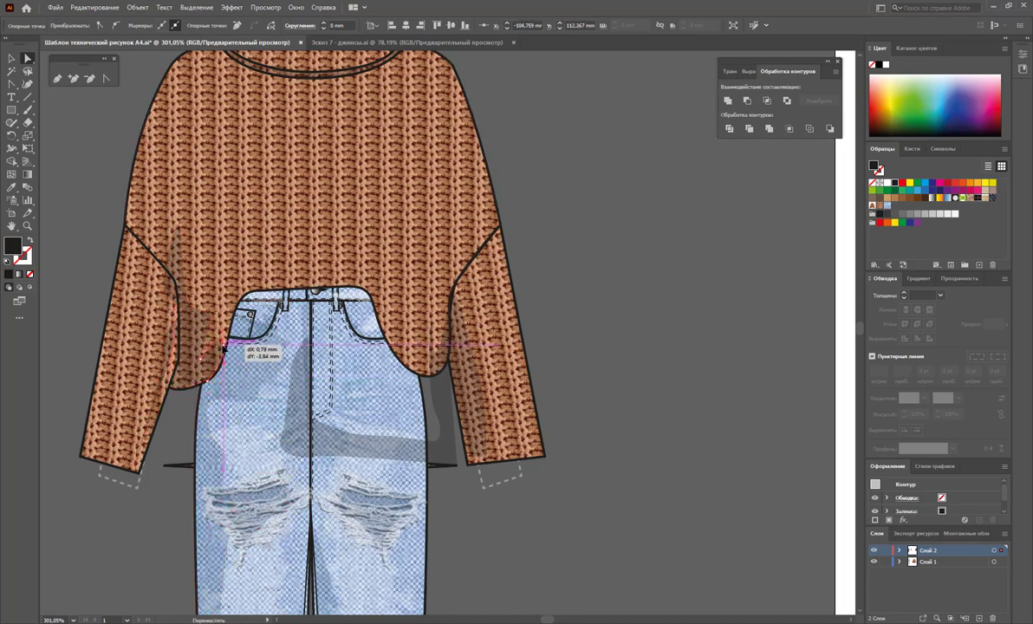
{"action": "left_click", "coordinate": [227, 330]}
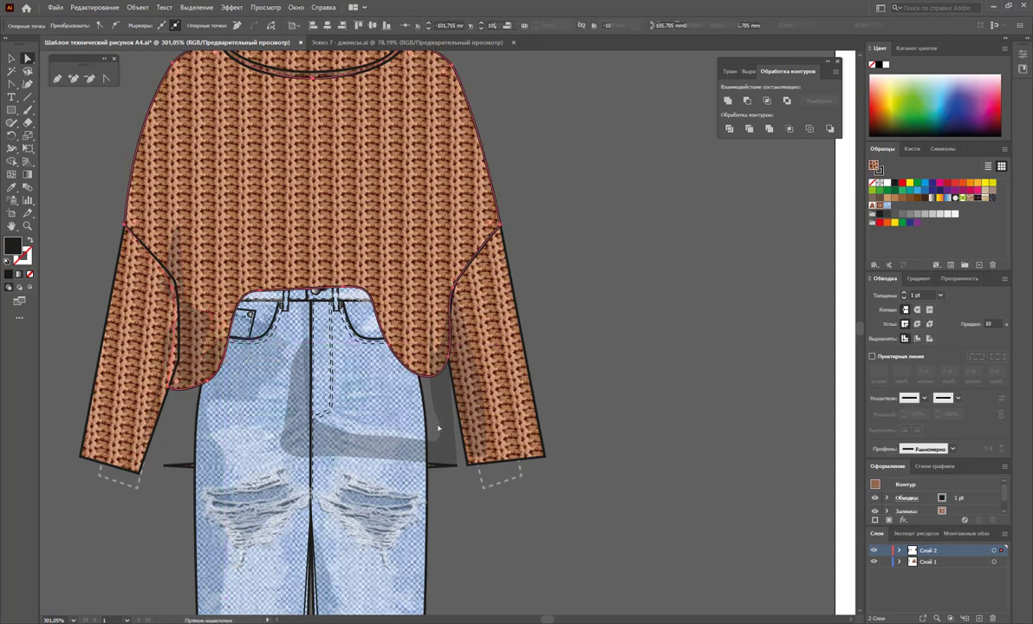
{"action": "left_click", "coordinate": [450, 450]}
Delete the shadow over the jeans and draw a Pen-tool fold shape over the waistband
{"action": "key", "text": "Delete"}
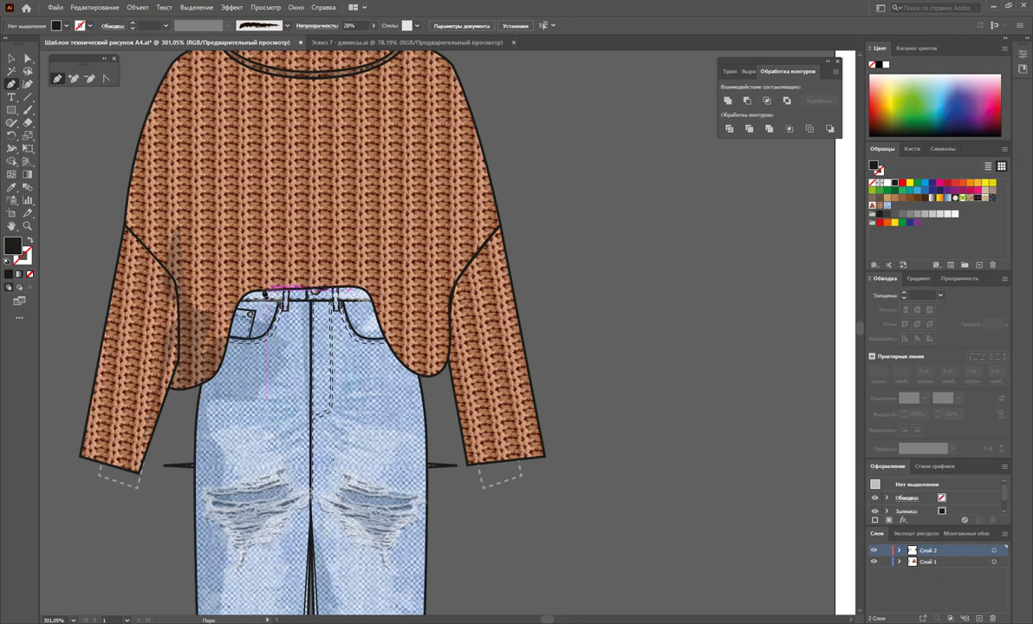
{"action": "left_click", "coordinate": [260, 288]}
{"action": "left_click_drag", "start_coordinate": [378, 283], "coordinate": [402, 288]}
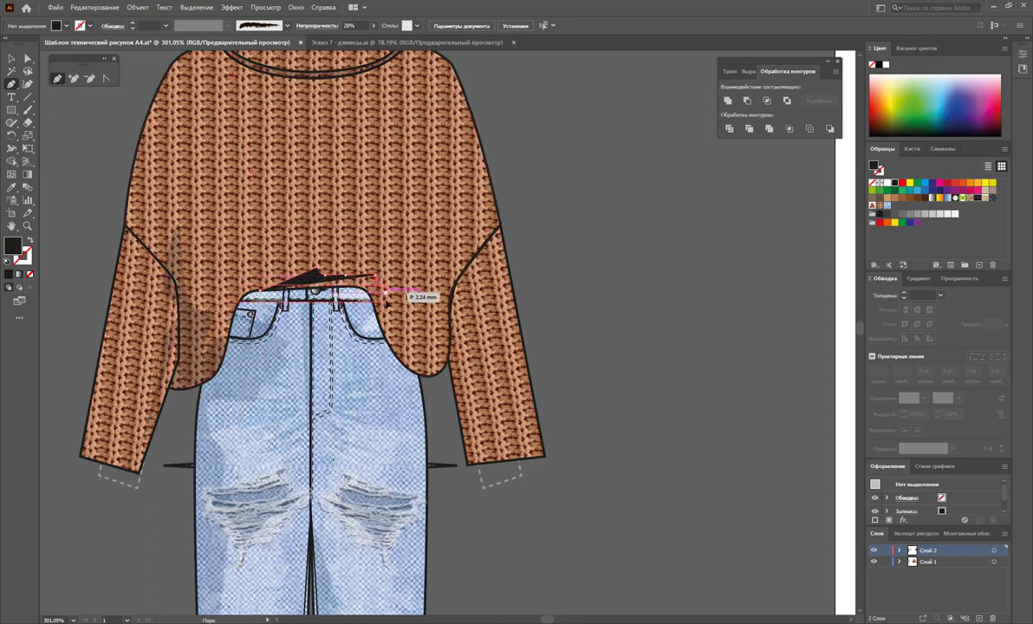
{"action": "left_click", "coordinate": [432, 366]}
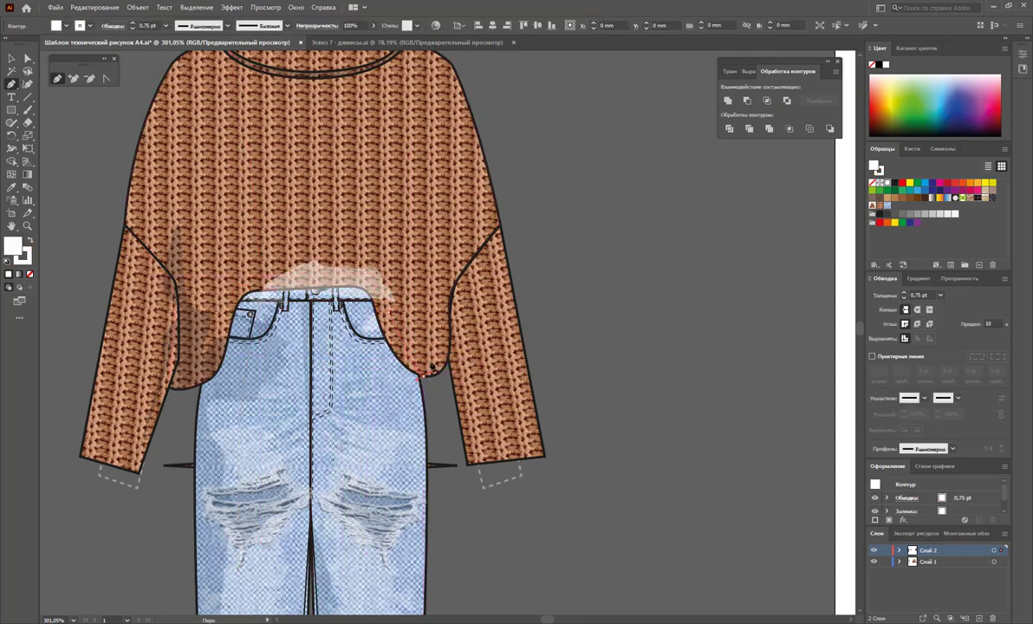
{"action": "left_click_drag", "start_coordinate": [431, 366], "coordinate": [430, 345]}
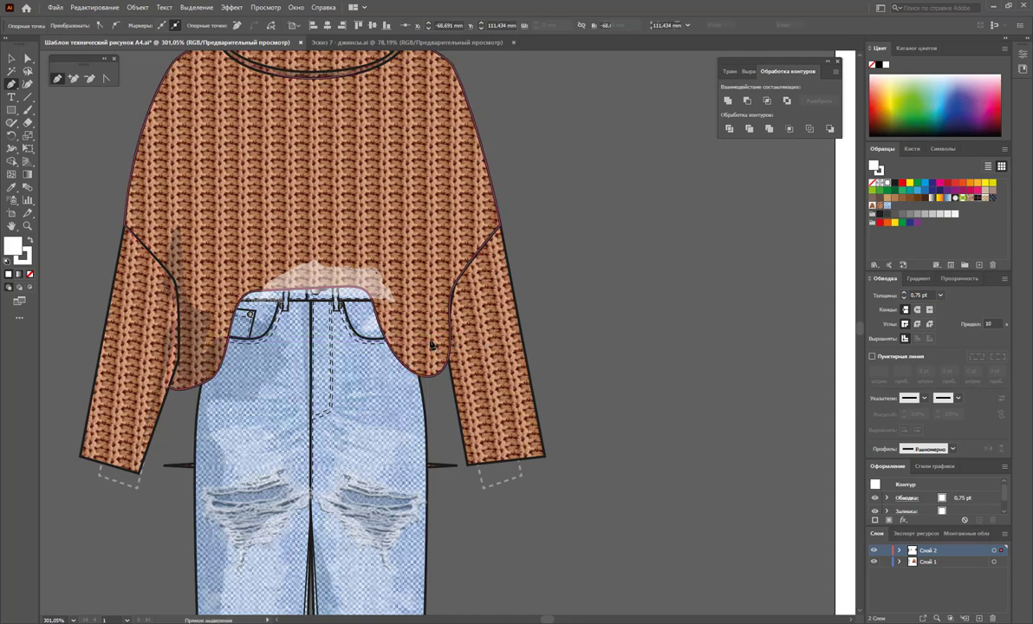
{"action": "left_click", "coordinate": [429, 345], "text": "ctrl"}
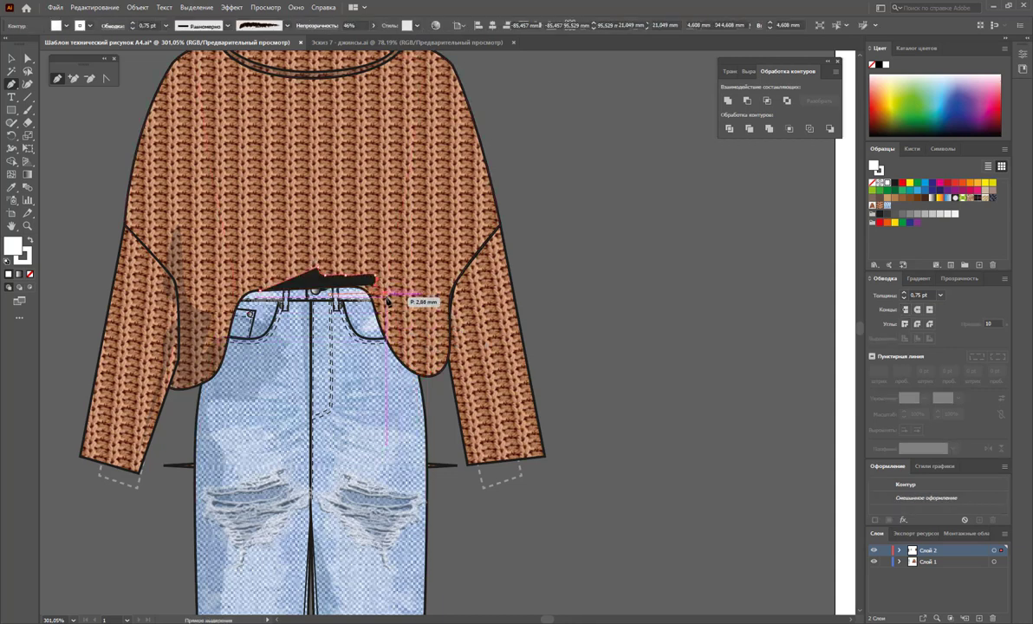
{"action": "left_click", "coordinate": [388, 298]}
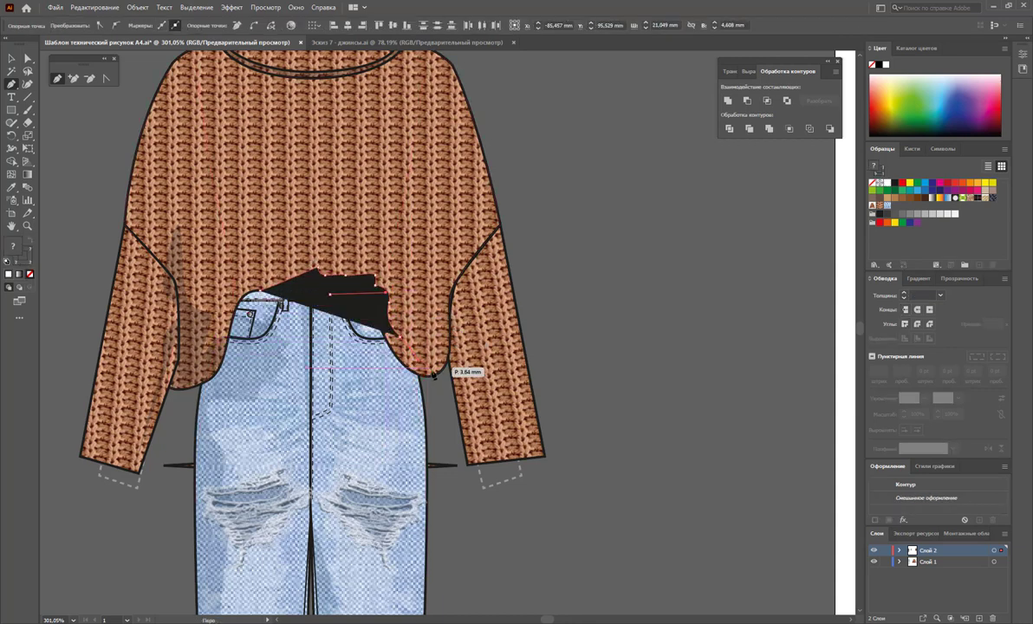
{"action": "left_click", "coordinate": [388, 344]}
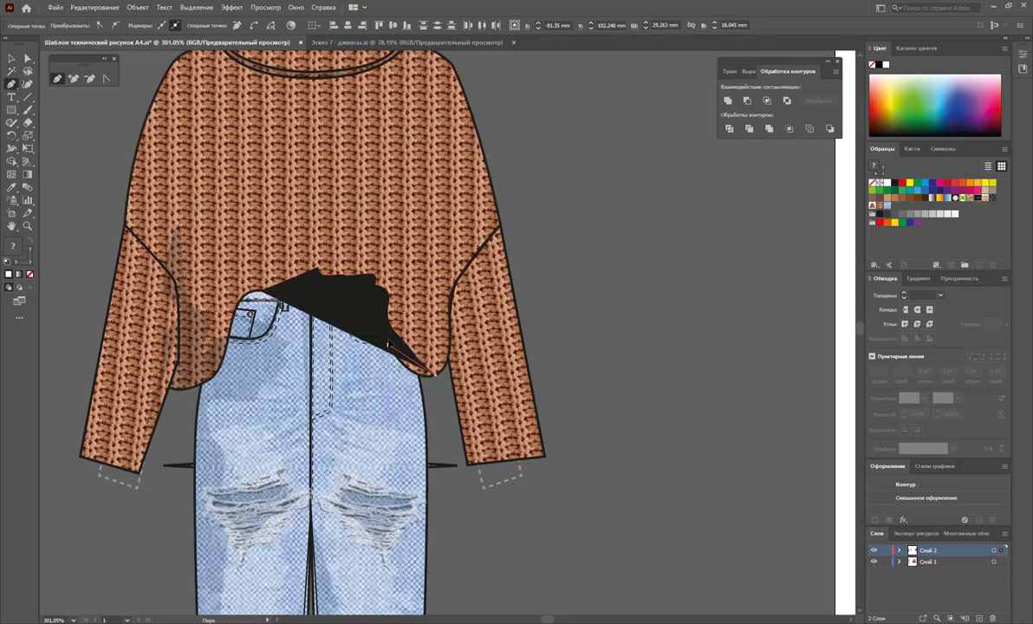
{"action": "left_click_drag", "start_coordinate": [388, 347], "coordinate": [395, 373]}
{"action": "left_click", "coordinate": [308, 294]}
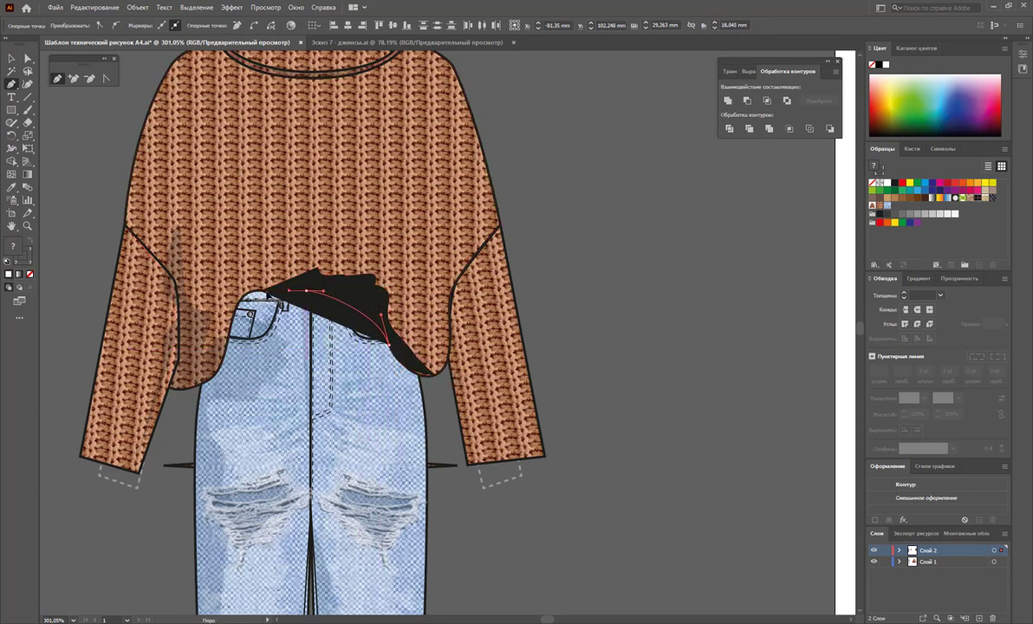
{"action": "left_click", "coordinate": [260, 294]}
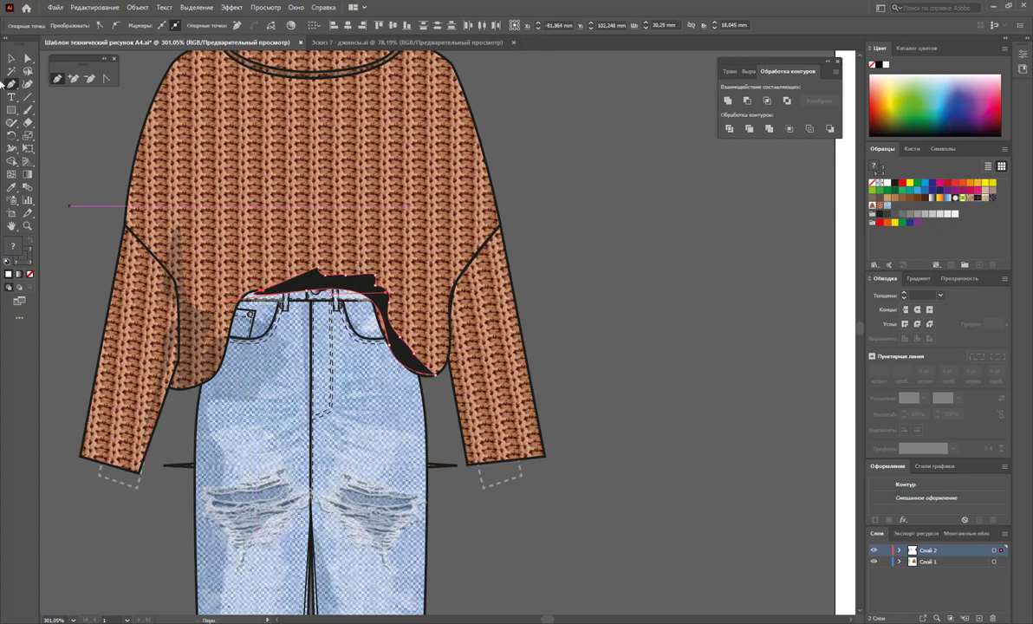
Round the fold's left corner and fill it with the sweater's knit texture
{"action": "left_click", "coordinate": [105, 78]}
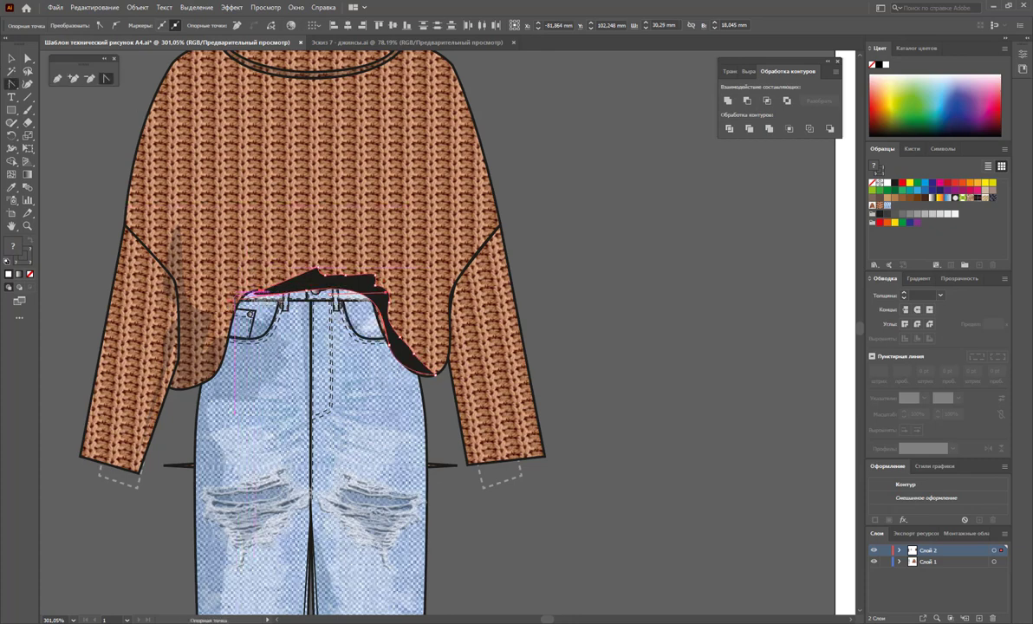
{"action": "left_click_drag", "start_coordinate": [232, 300], "coordinate": [272, 286]}
{"action": "left_click", "coordinate": [272, 286]}
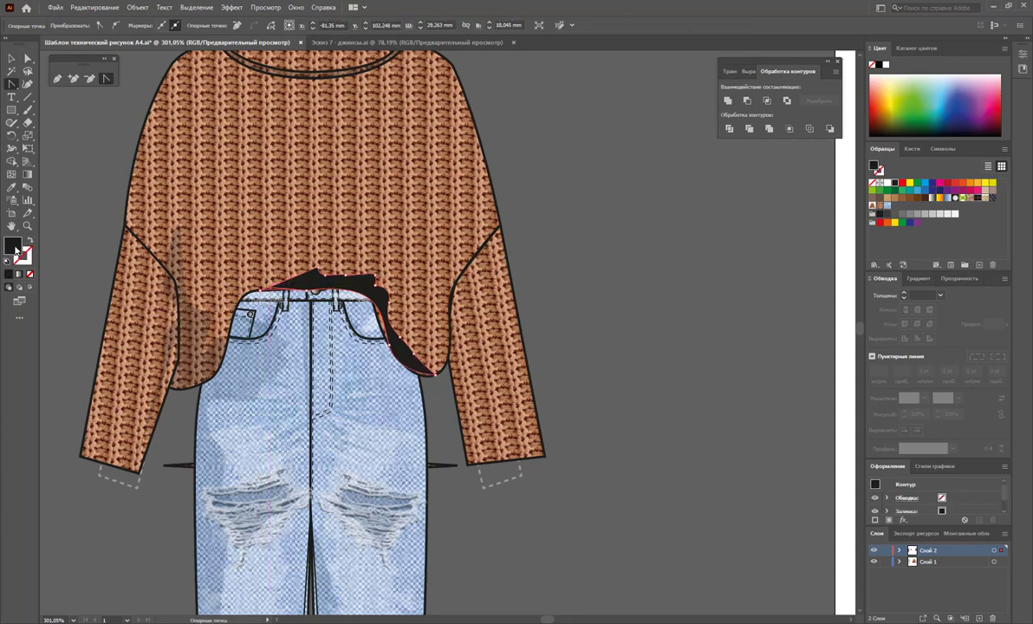
{"action": "left_click", "coordinate": [12, 187]}
{"action": "left_click", "coordinate": [197, 317]}
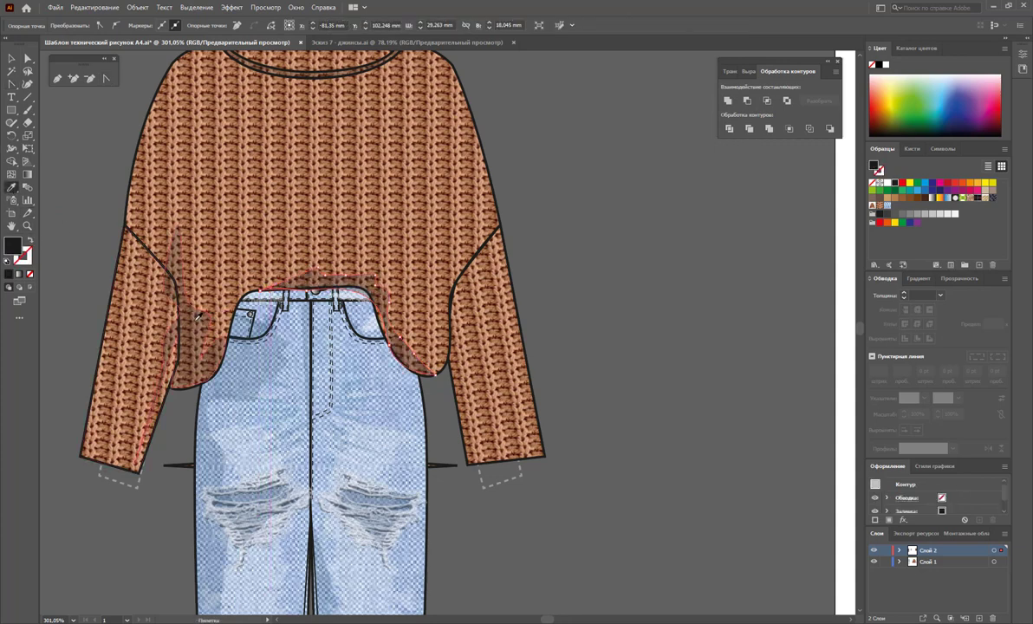
{"action": "left_click", "coordinate": [11, 58]}
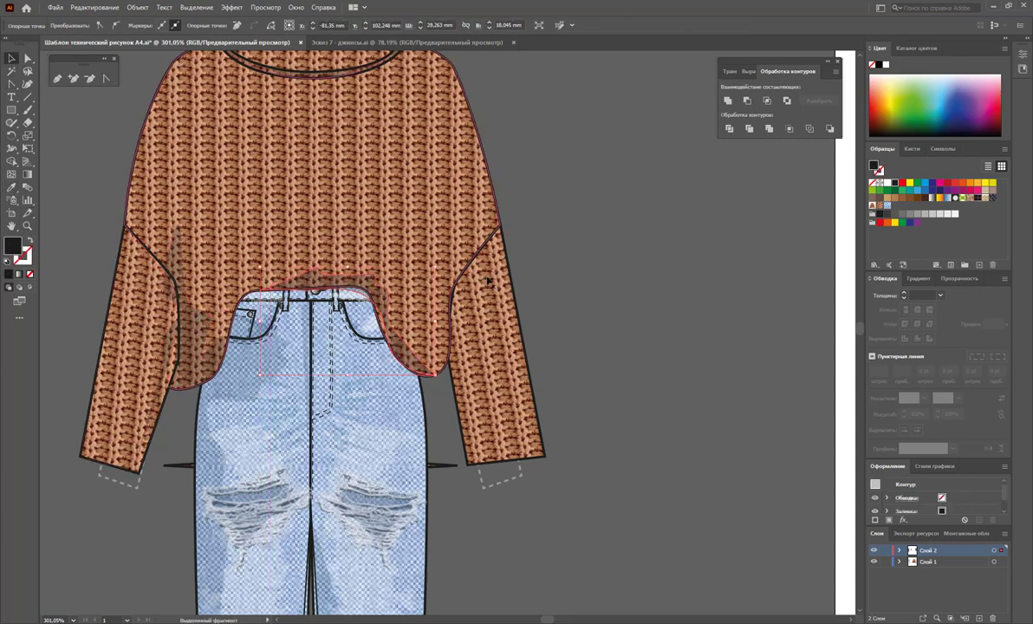
{"action": "left_click", "coordinate": [558, 282]}
{"action": "scroll", "coordinate": [564, 280], "scroll_direction": "down", "scroll_amount": 2}
Use Direct Selection to pull down an anchor on the sweater's lower edge
{"action": "scroll", "coordinate": [564, 280], "scroll_direction": "up", "scroll_amount": 2}
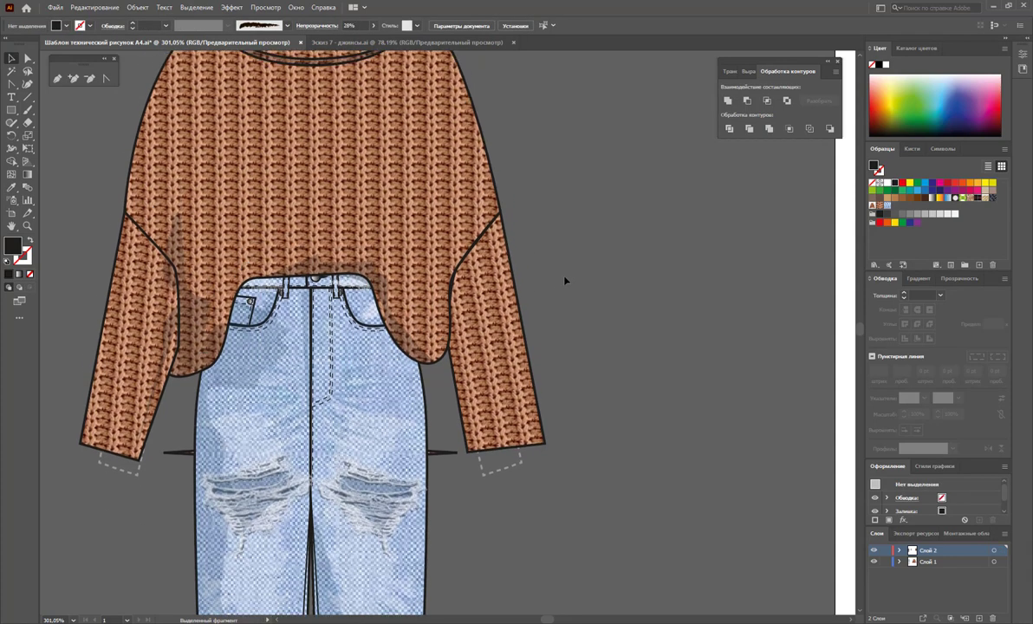
{"action": "left_click", "coordinate": [432, 451]}
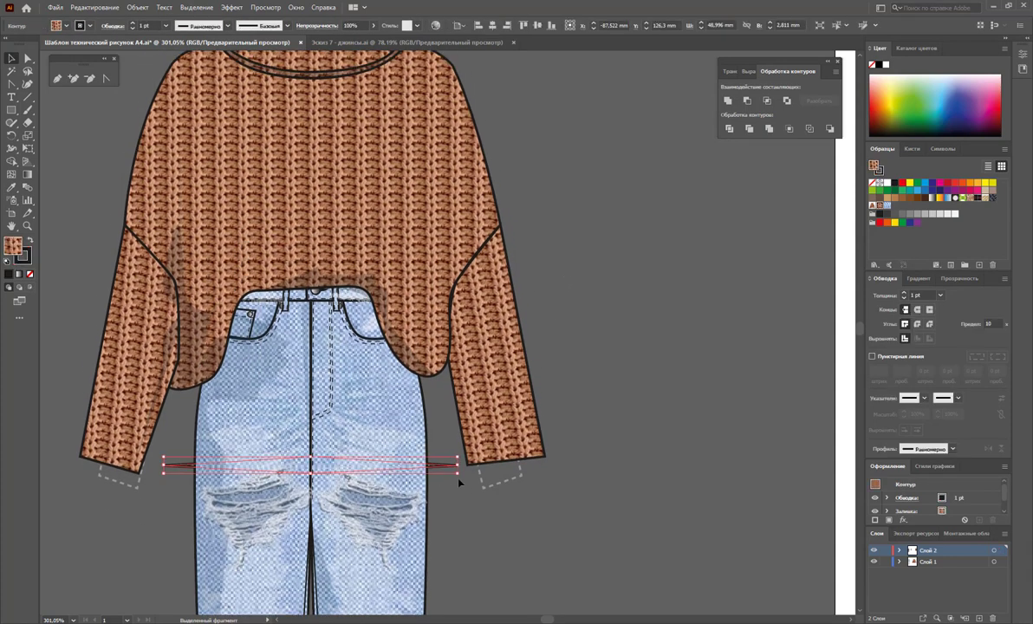
{"action": "left_click", "coordinate": [555, 364]}
{"action": "scroll", "coordinate": [576, 376], "scroll_direction": "up", "scroll_amount": 2}
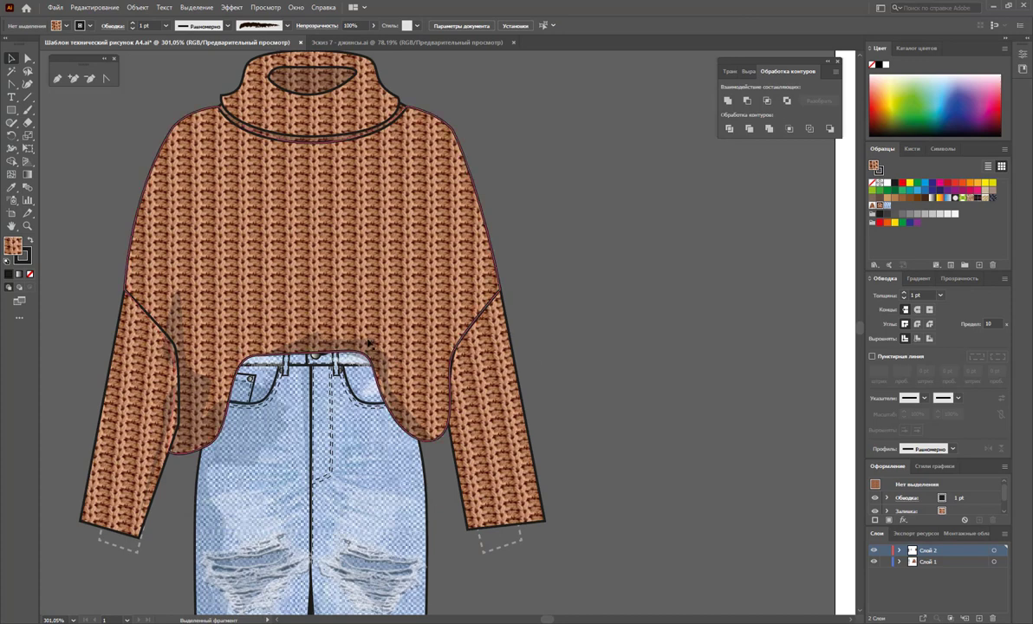
{"action": "left_click", "coordinate": [266, 286]}
{"action": "key", "text": "a"}
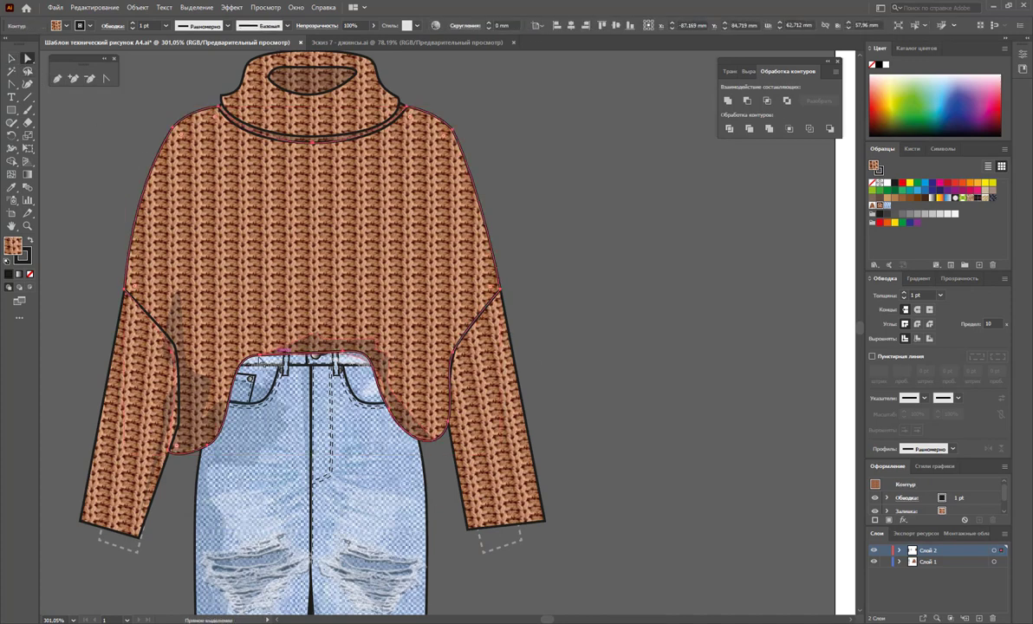
{"action": "mouse_move", "coordinate": [262, 355]}
{"action": "left_mouse_down"}
{"action": "mouse_move", "coordinate": [263, 373]}
{"action": "mouse_move", "coordinate": [262, 355]}
{"action": "left_mouse_up"}
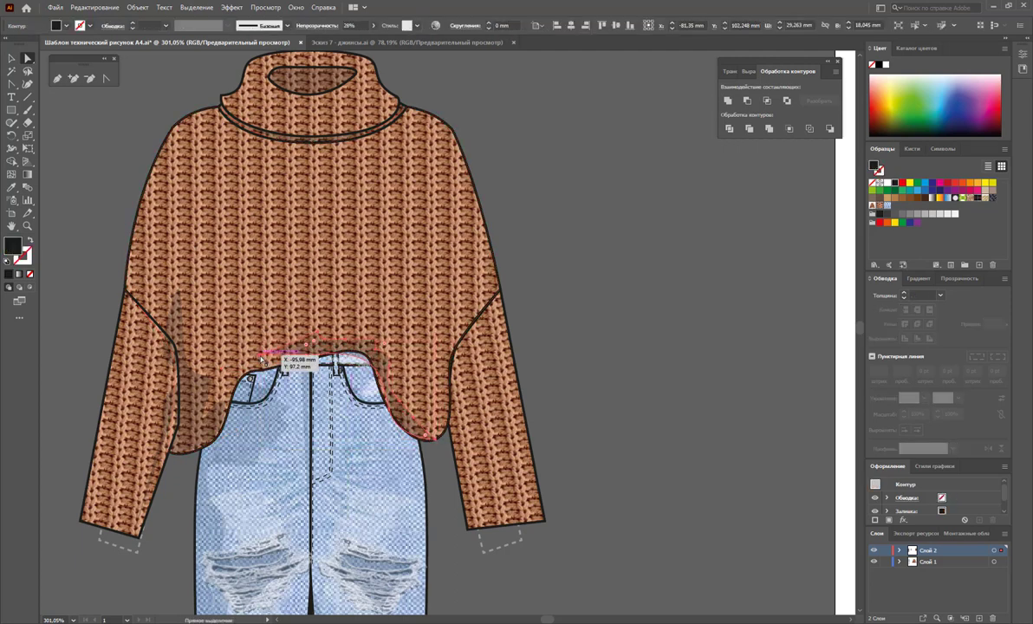
Drag a hem anchor so the hem curves over the jeans waistband, then zoom out
{"action": "left_click", "coordinate": [210, 448]}
{"action": "left_click", "coordinate": [210, 448]}
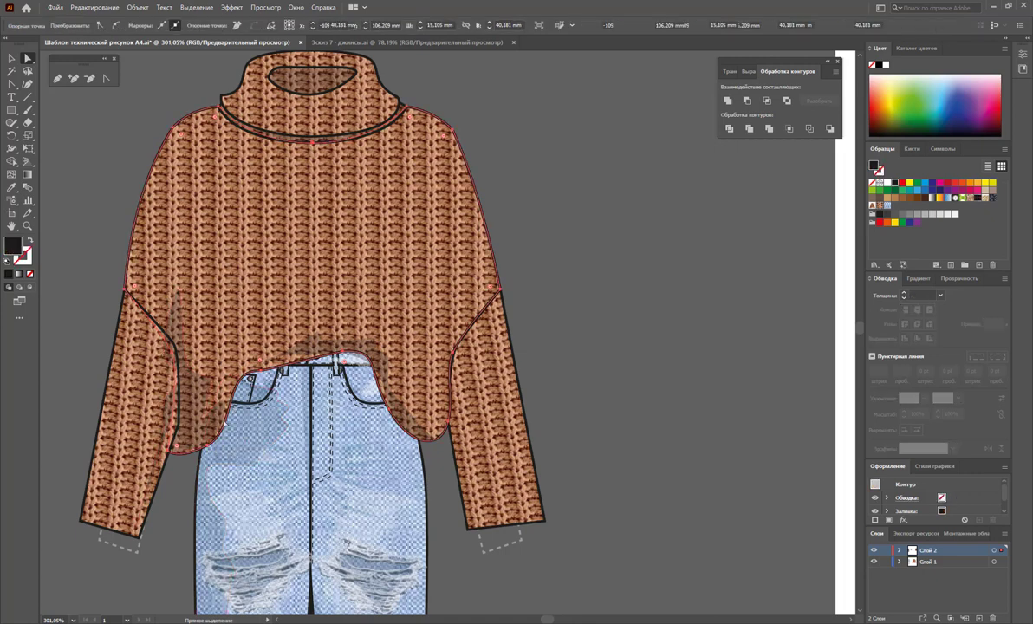
{"action": "left_click", "coordinate": [208, 448]}
{"action": "mouse_move", "coordinate": [210, 448]}
{"action": "left_mouse_down"}
{"action": "mouse_move", "coordinate": [250, 367]}
{"action": "mouse_move", "coordinate": [285, 353]}
{"action": "mouse_move", "coordinate": [268, 352]}
{"action": "left_mouse_up"}
{"action": "left_click", "coordinate": [523, 333]}
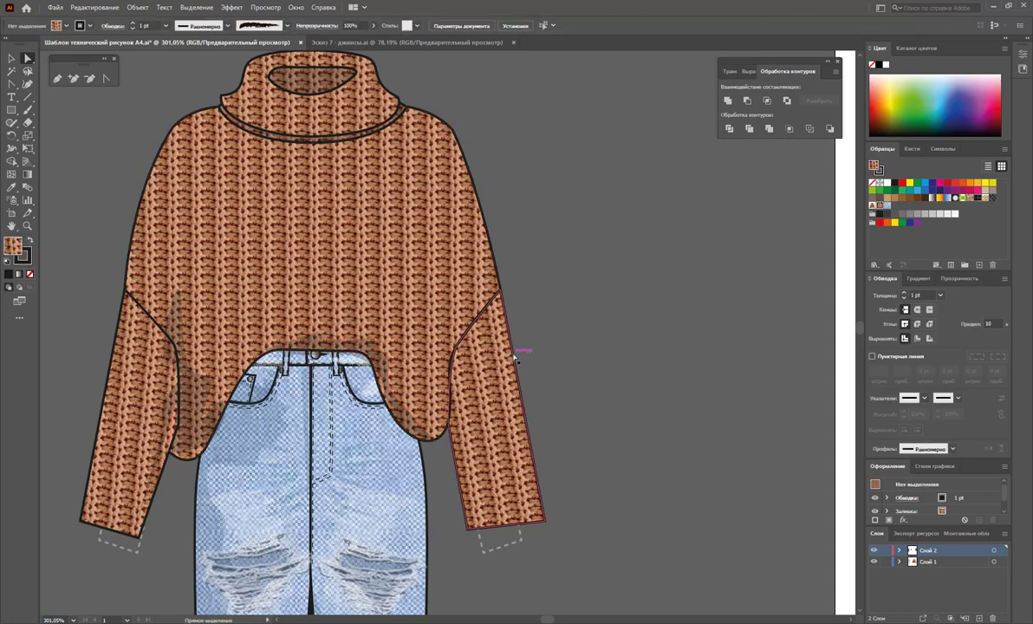
{"action": "key", "text": "z"}
{"action": "left_click", "coordinate": [407, 403], "text": "alt"}
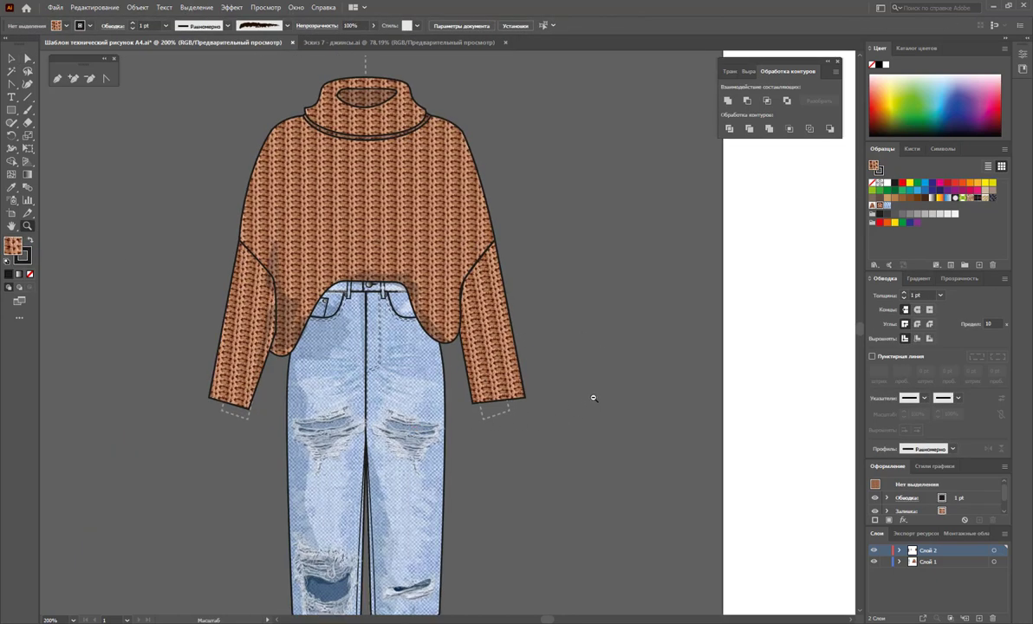
Zoom out and push the sweater's lower-right hem anchor slightly outward
{"action": "left_click", "coordinate": [602, 409], "text": "alt"}
{"action": "left_click", "coordinate": [476, 380], "text": "alt"}
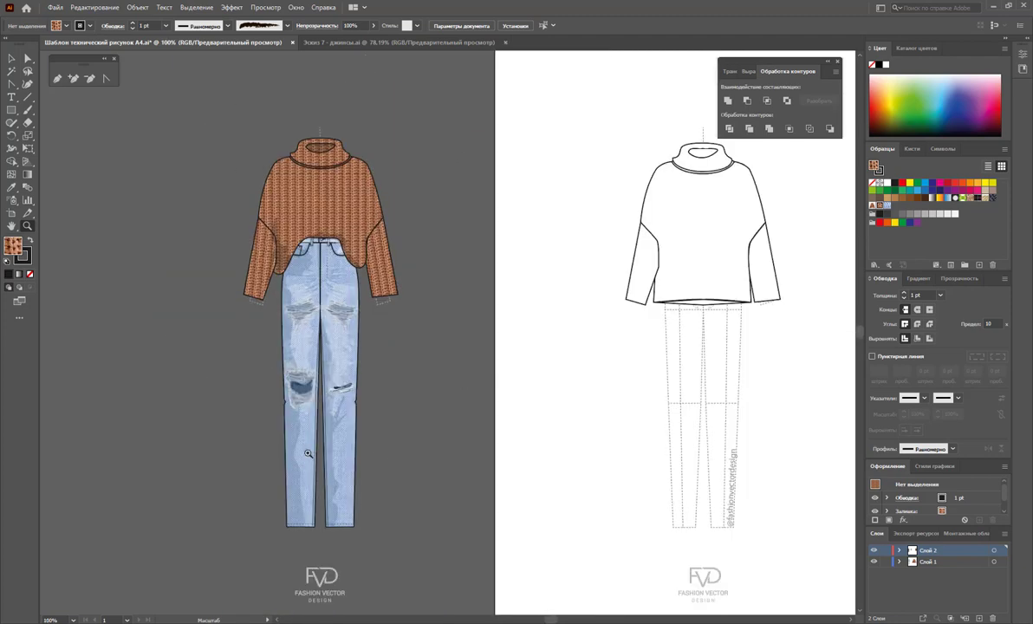
{"action": "left_click", "coordinate": [11, 84]}
{"action": "left_click", "coordinate": [27, 59]}
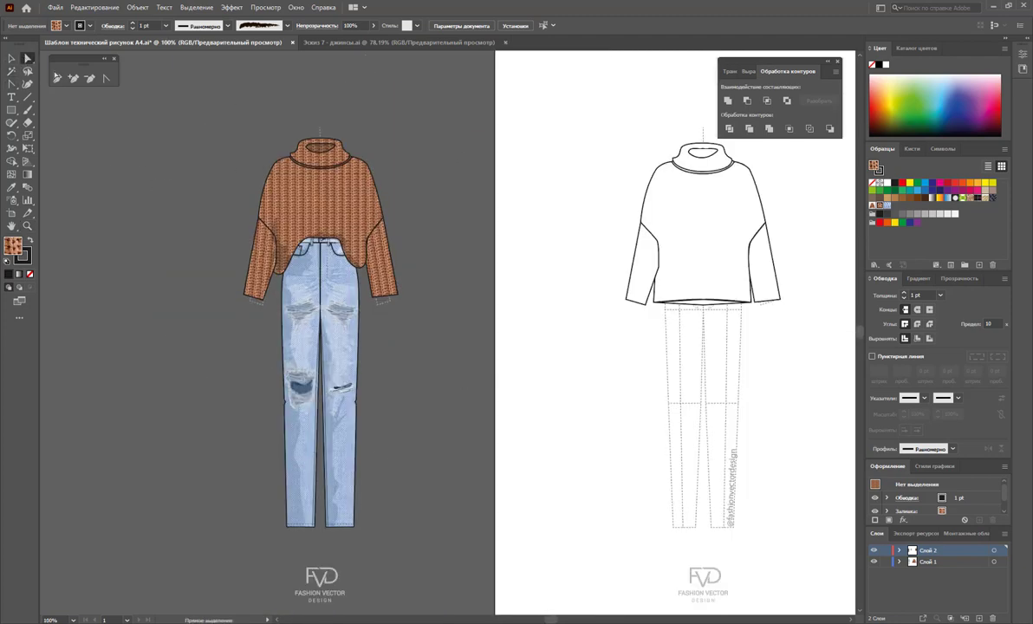
{"action": "mouse_move", "coordinate": [348, 260]}
{"action": "left_mouse_down"}
{"action": "mouse_move", "coordinate": [363, 260]}
{"action": "mouse_move", "coordinate": [357, 247]}
{"action": "mouse_move", "coordinate": [362, 265]}
{"action": "mouse_move", "coordinate": [353, 257]}
{"action": "left_mouse_up"}
{"action": "left_click", "coordinate": [427, 272]}
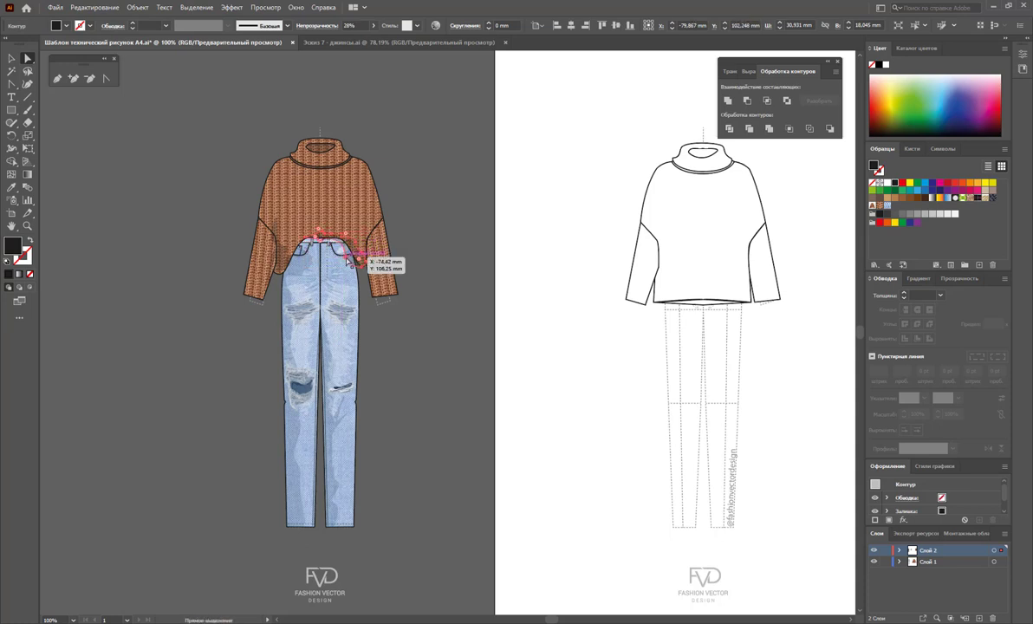
Nudge the hem anchor at the jeans waist and recheck the sweater outline's points
{"action": "mouse_move", "coordinate": [356, 257]}
{"action": "left_mouse_down"}
{"action": "mouse_move", "coordinate": [347, 260]}
{"action": "mouse_move", "coordinate": [356, 256]}
{"action": "left_mouse_up"}
{"action": "left_click", "coordinate": [365, 278]}
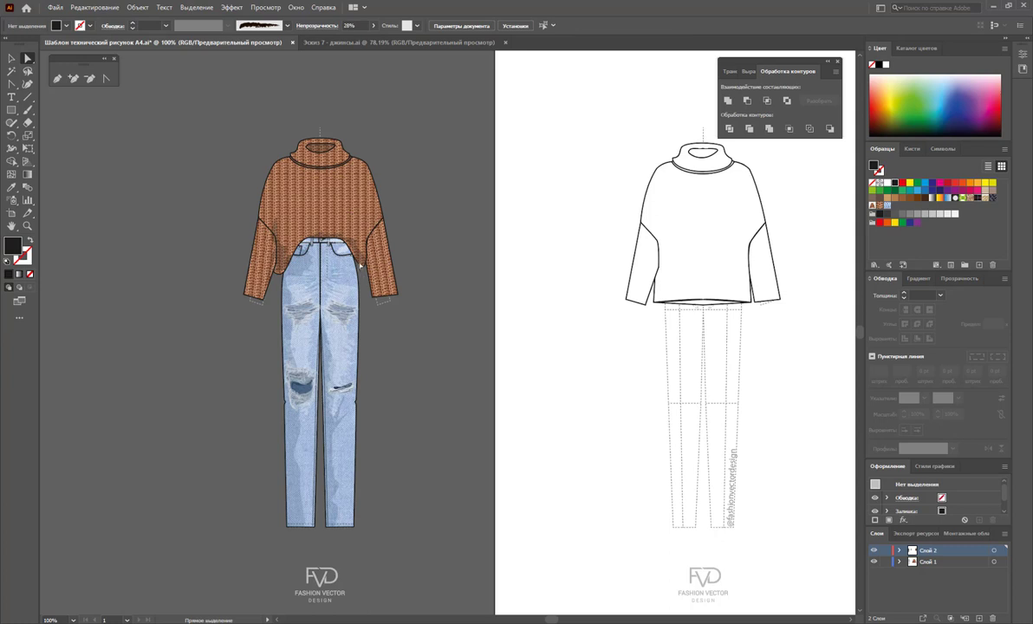
{"action": "left_click", "coordinate": [363, 274]}
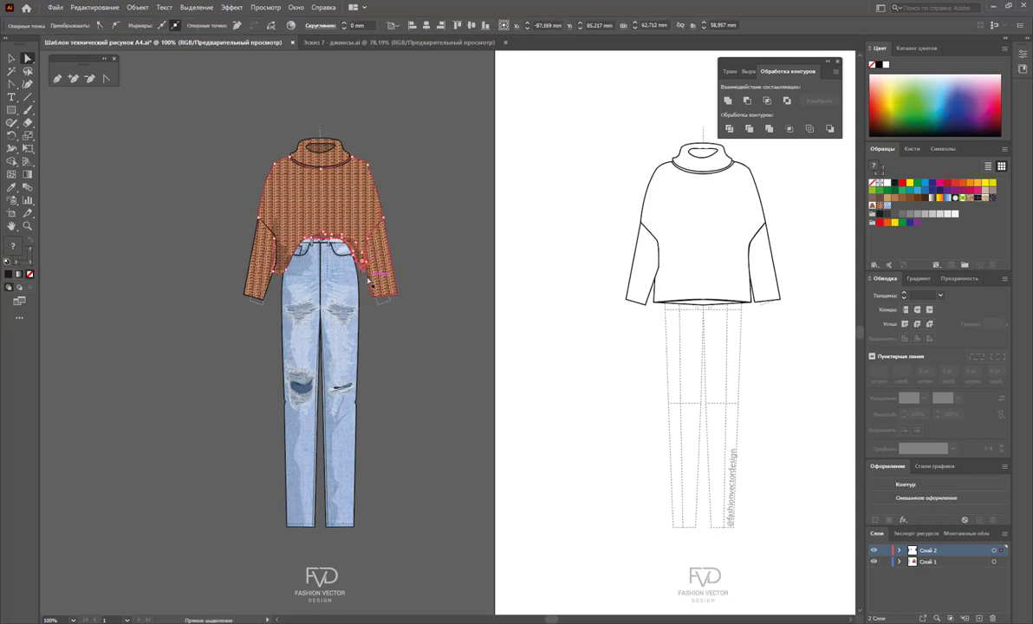
{"action": "left_click", "coordinate": [365, 278]}
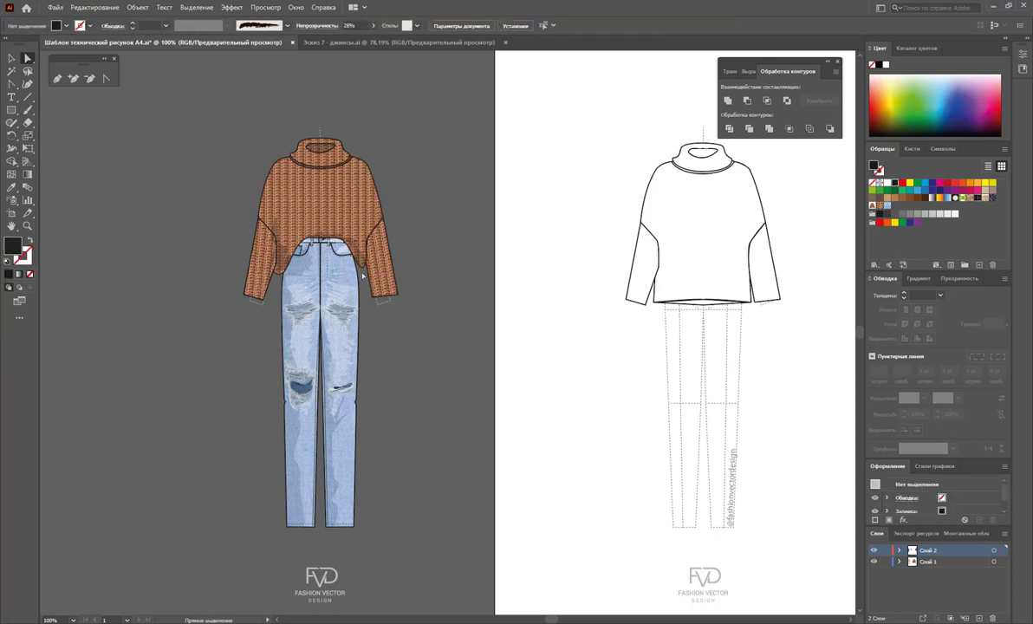
{"action": "left_click", "coordinate": [362, 271]}
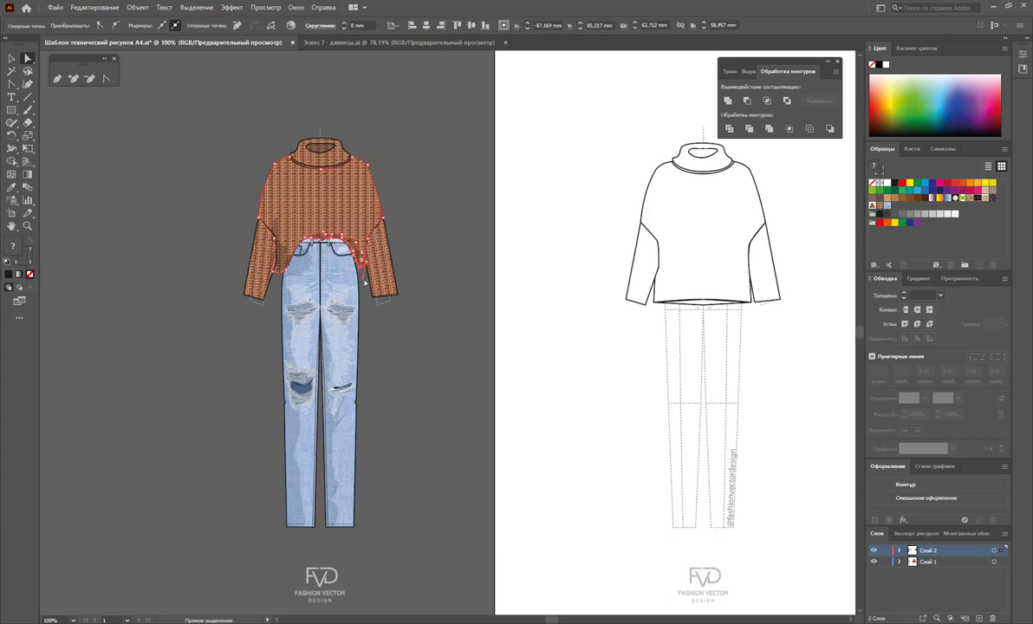
{"action": "left_click", "coordinate": [419, 286]}
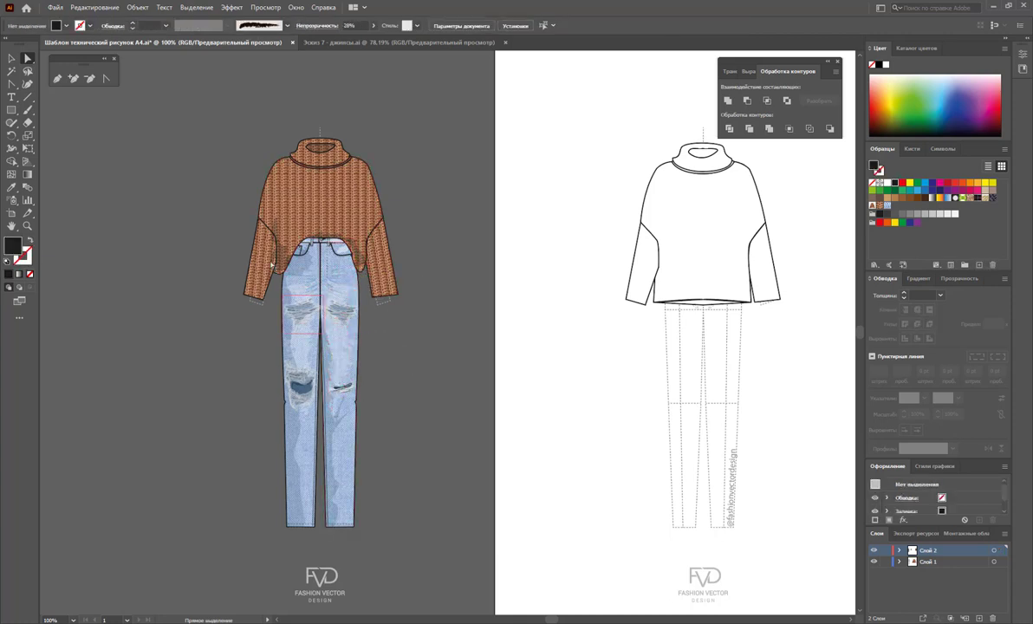
{"action": "left_click", "coordinate": [348, 248]}
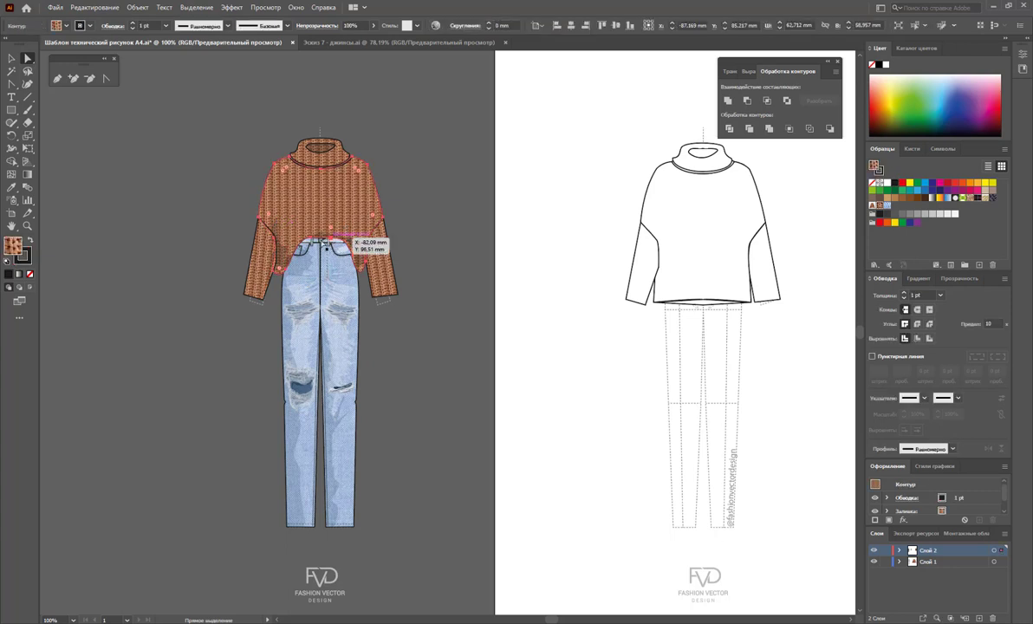
{"action": "left_click", "coordinate": [121, 139]}
{"action": "left_click", "coordinate": [58, 79]}
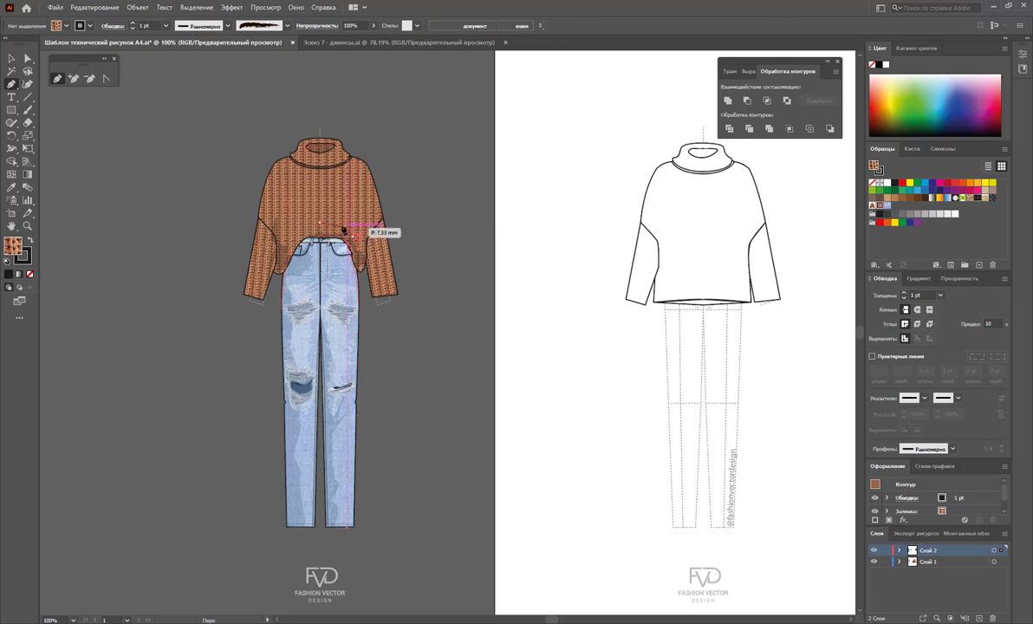
Add a fold line on the sweater at the waist with the Pen tool
{"action": "left_click", "coordinate": [361, 229]}
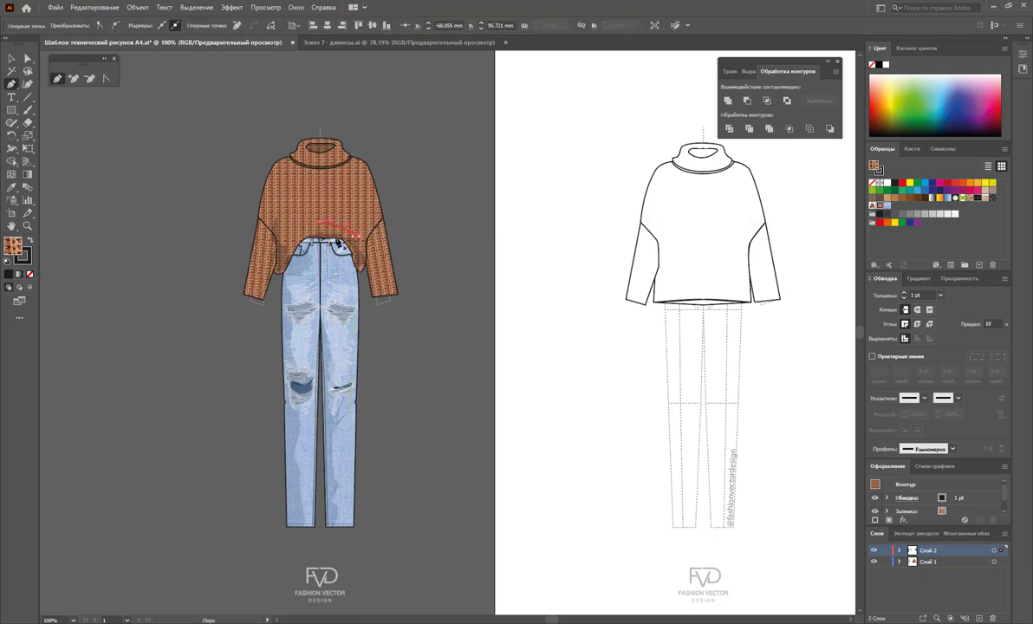
{"action": "left_click", "coordinate": [11, 58]}
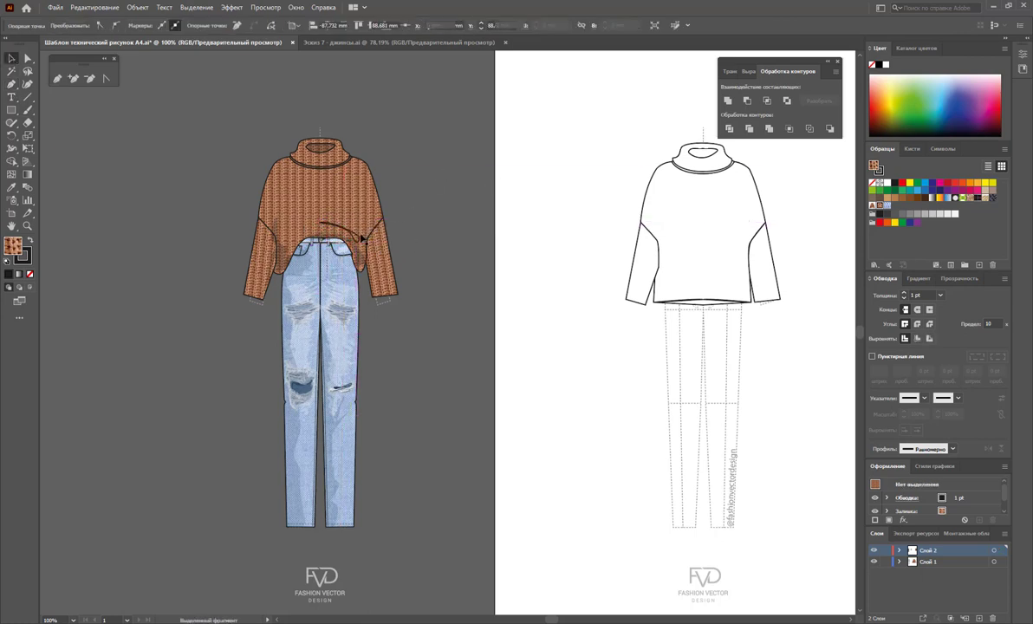
{"action": "left_click", "coordinate": [353, 234]}
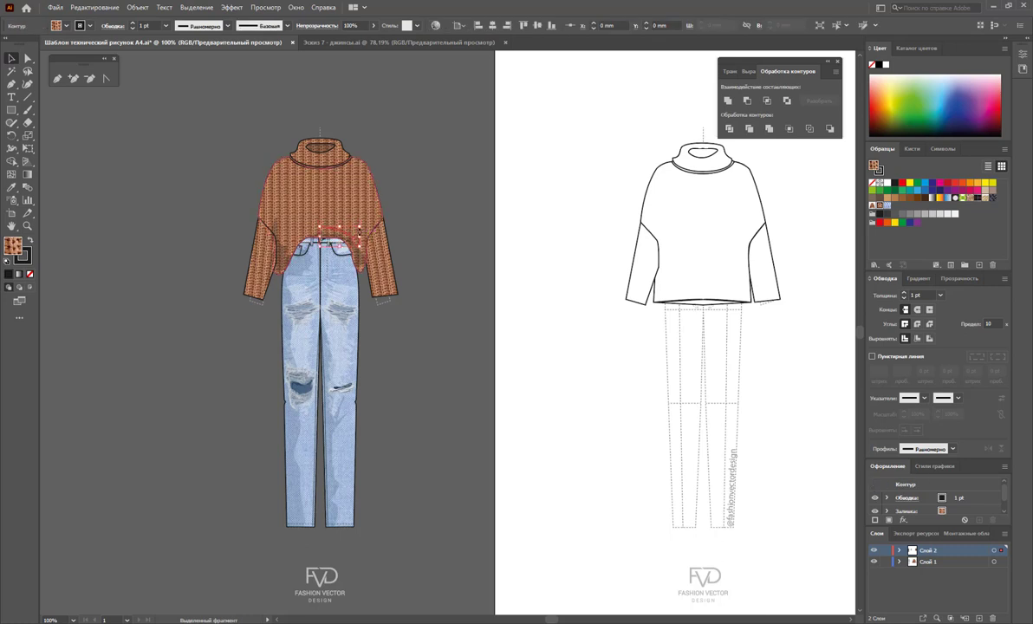
{"action": "key", "text": "ctrl+h"}
{"action": "left_click", "coordinate": [230, 217]}
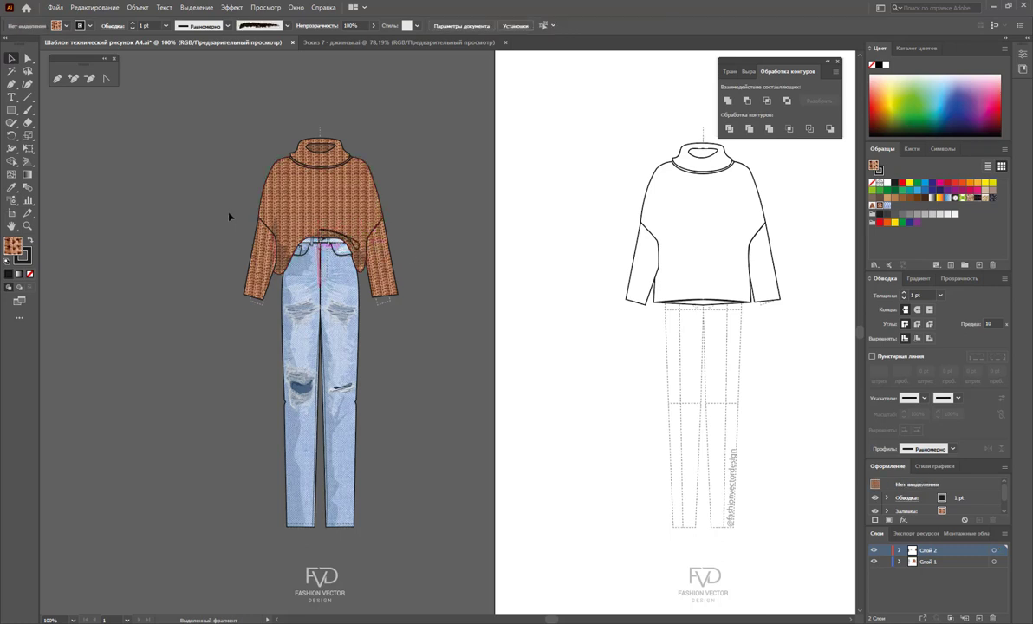
Draw a curved fold line near the hem with a 0.5 pt stroke, then zoom out
{"action": "left_click", "coordinate": [58, 78]}
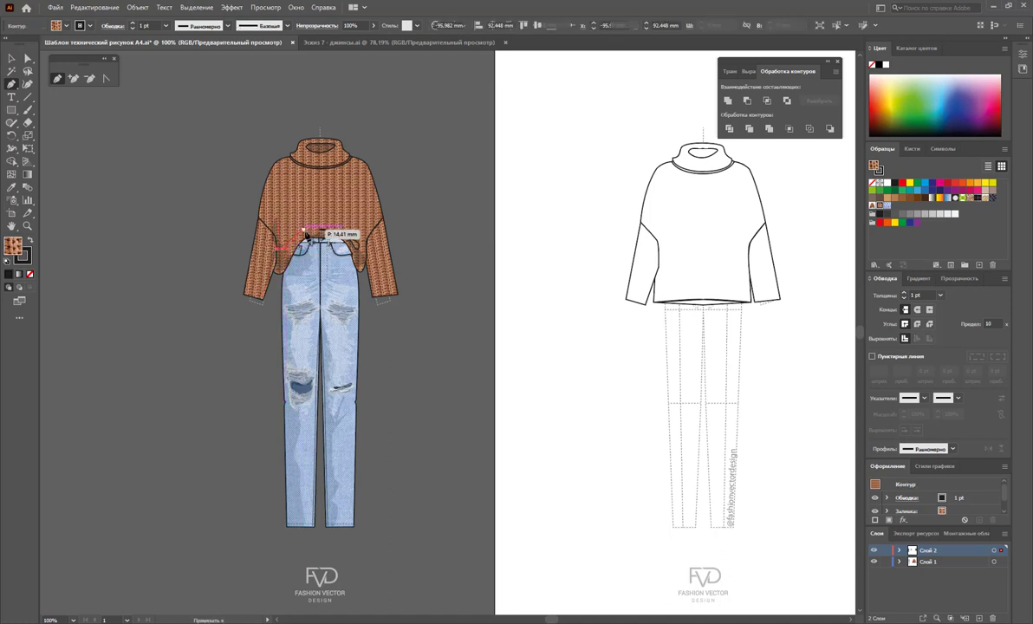
{"action": "left_click_drag", "start_coordinate": [291, 241], "coordinate": [311, 230]}
{"action": "left_click", "coordinate": [11, 58]}
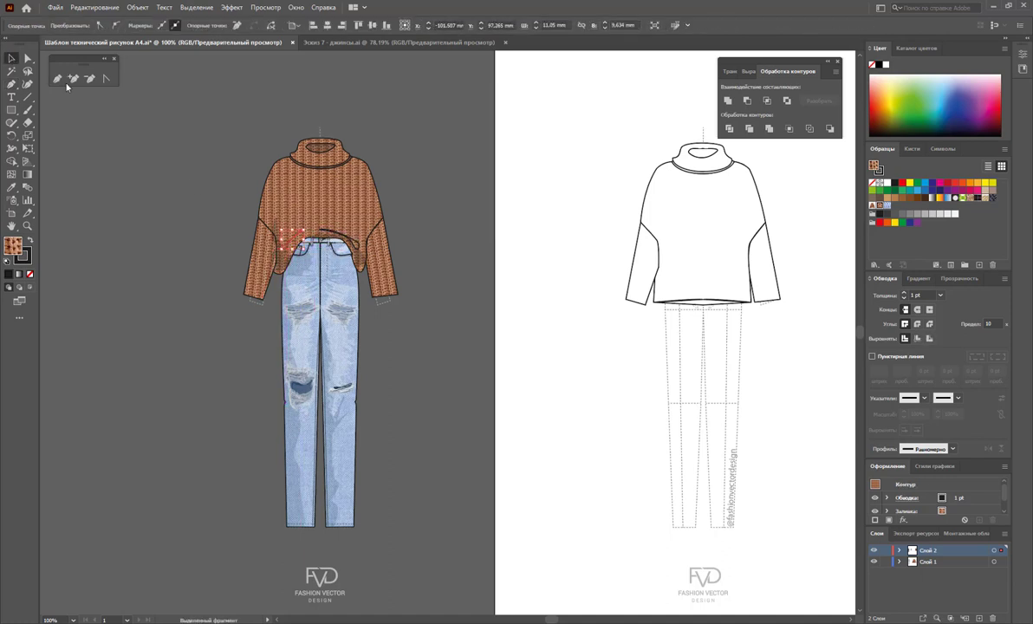
{"action": "left_click", "coordinate": [362, 246]}
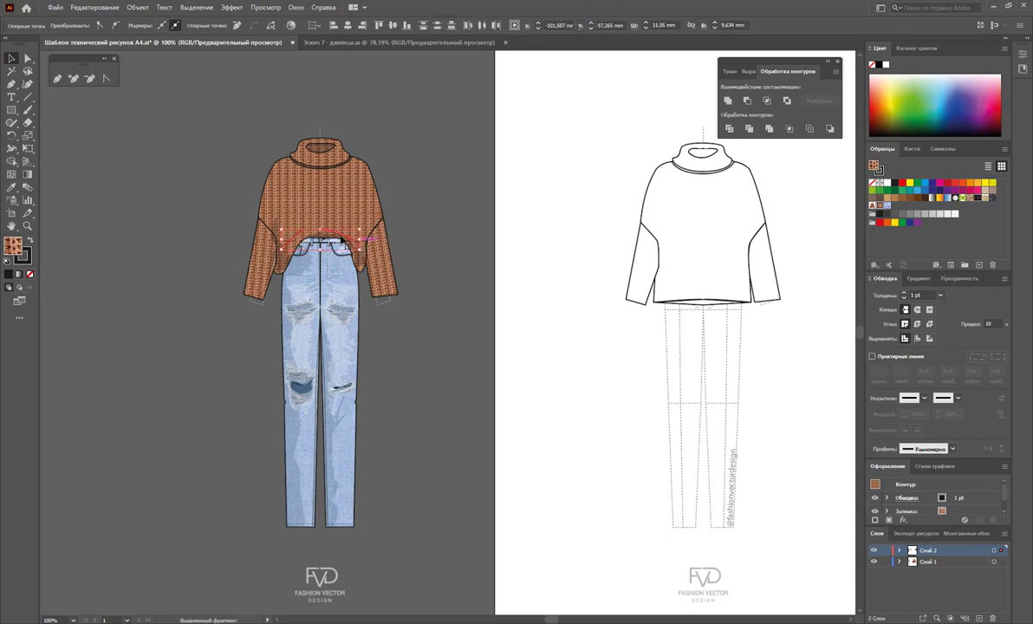
{"action": "left_click", "coordinate": [941, 295]}
{"action": "left_click", "coordinate": [890, 300]}
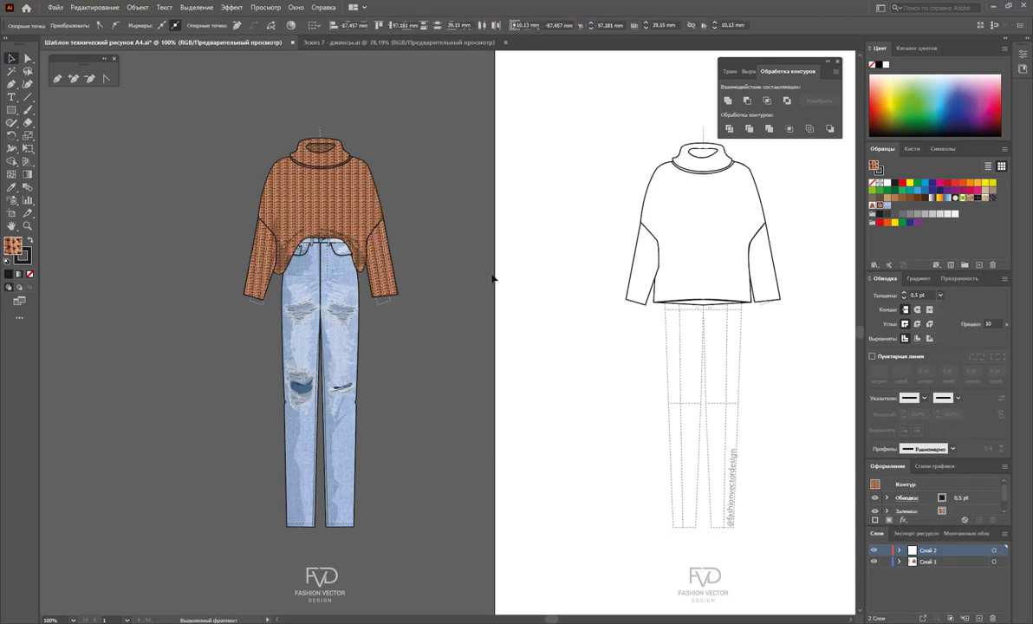
{"action": "left_click", "coordinate": [492, 278]}
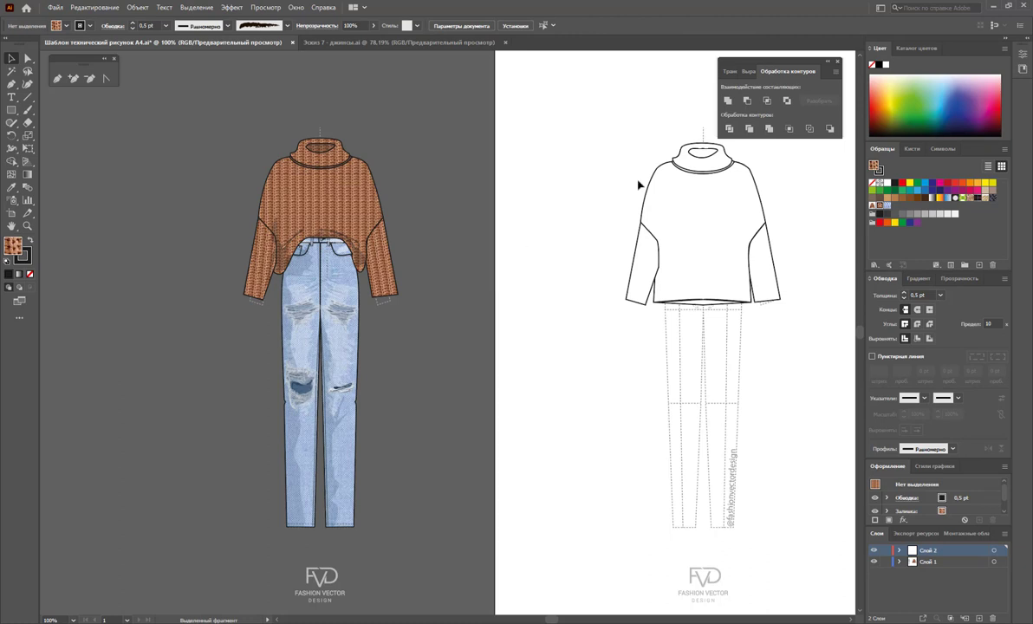
{"action": "key", "text": "z"}
{"action": "left_click", "coordinate": [520, 484], "text": "alt"}
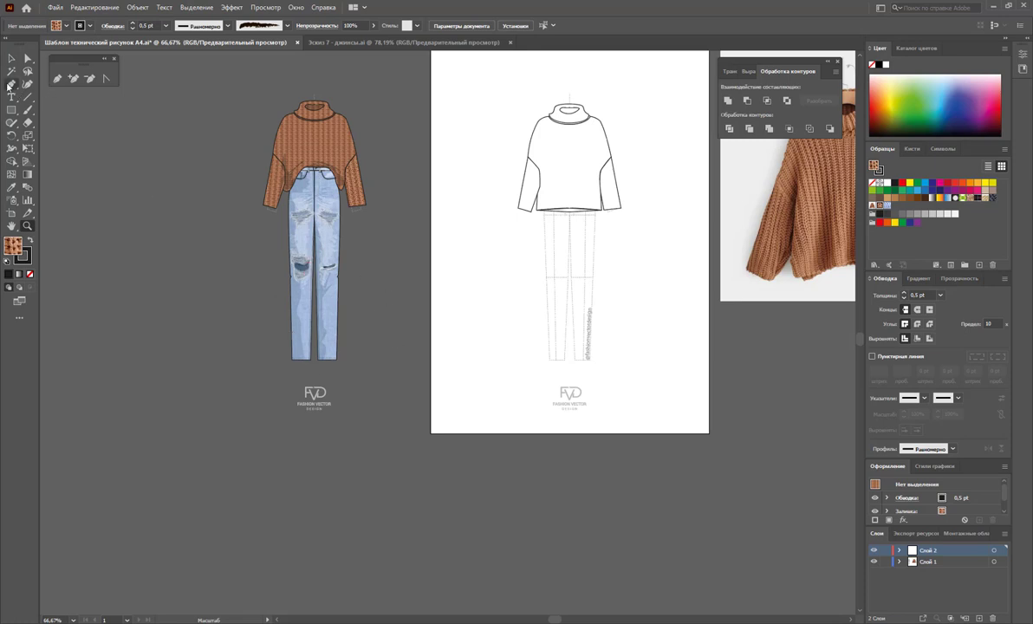
Try nudging the jeans' bottom hem up, then undo the change
{"action": "left_click", "coordinate": [28, 59]}
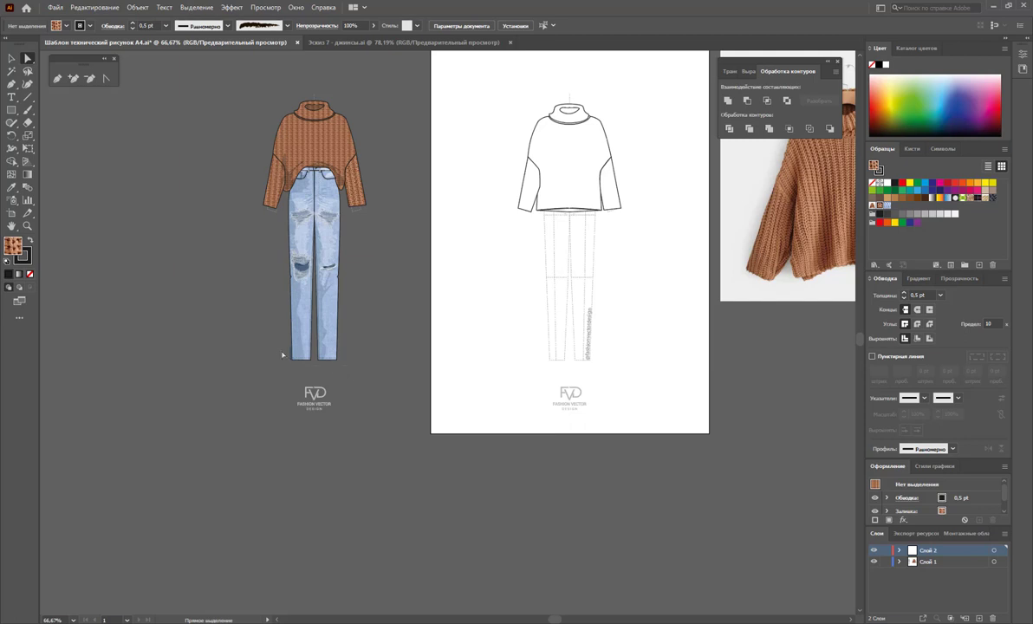
{"action": "left_click_drag", "start_coordinate": [264, 330], "coordinate": [346, 362]}
{"action": "left_click", "coordinate": [273, 315]}
{"action": "key", "text": "ctrl+z"}
{"action": "key", "text": "Up"}
{"action": "key", "text": "Up"}
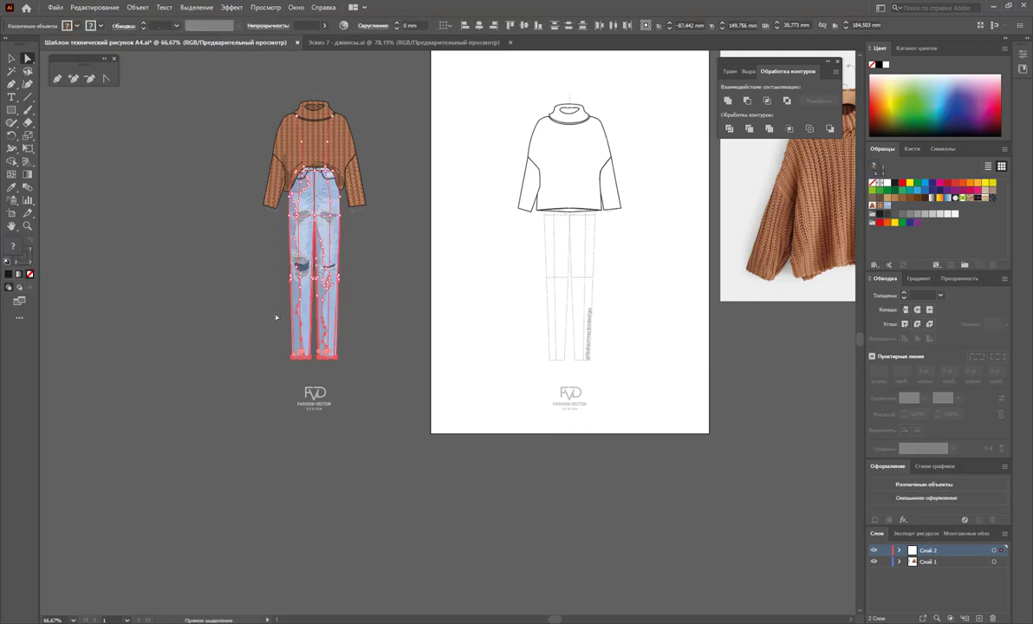
{"action": "key", "text": "Up"}
{"action": "key", "text": "Up"}
{"action": "key", "text": "Up"}
{"action": "key", "text": "Up"}
{"action": "key", "text": "Up"}
{"action": "key", "text": "Up"}
{"action": "key", "text": "Up"}
{"action": "key", "text": "Up"}
{"action": "key", "text": "Up"}
{"action": "key", "text": "Up"}
{"action": "key", "text": "ctrl+z"}
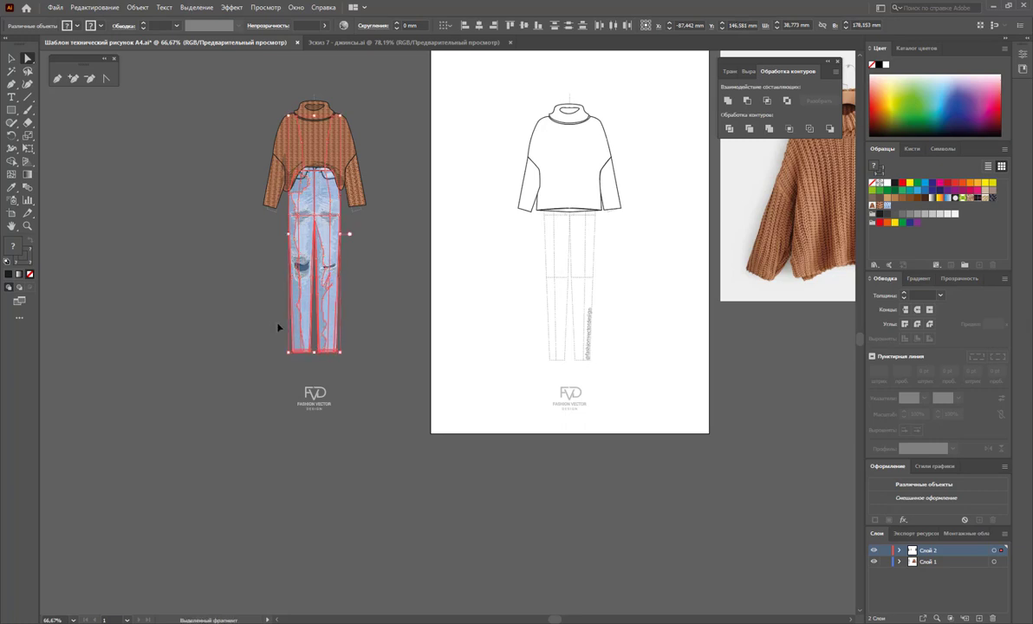
{"action": "key", "text": "ctrl+z"}
{"action": "key", "text": "ctrl+z"}
{"action": "key", "text": "ctrl+z"}
Clear the selection and zoom out to show the whole layout
{"action": "left_click_drag", "start_coordinate": [278, 327], "coordinate": [221, 235]}
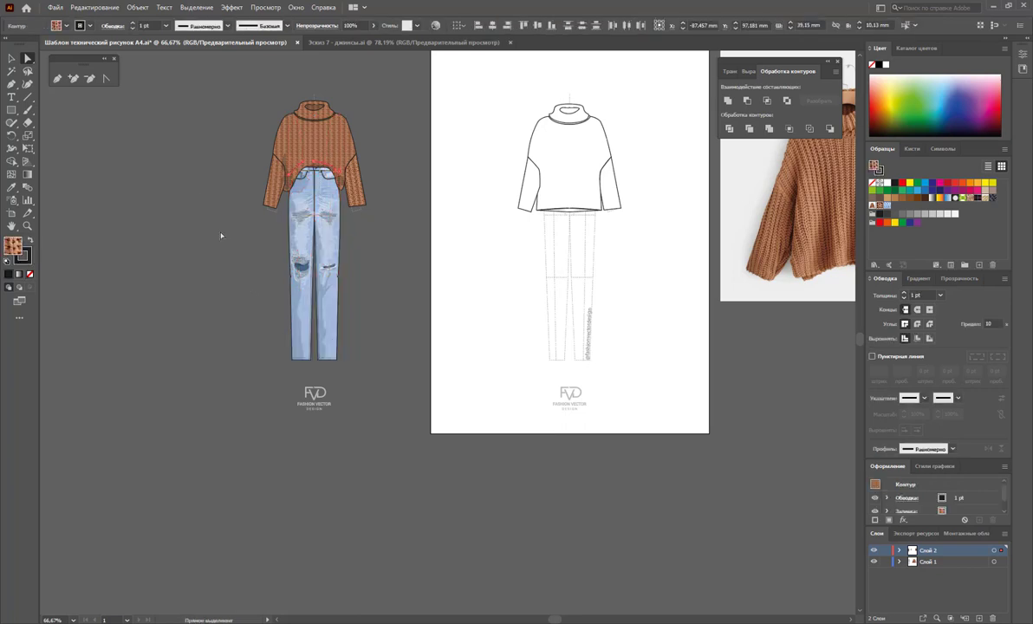
{"action": "left_click", "coordinate": [10, 59]}
{"action": "left_click", "coordinate": [207, 258]}
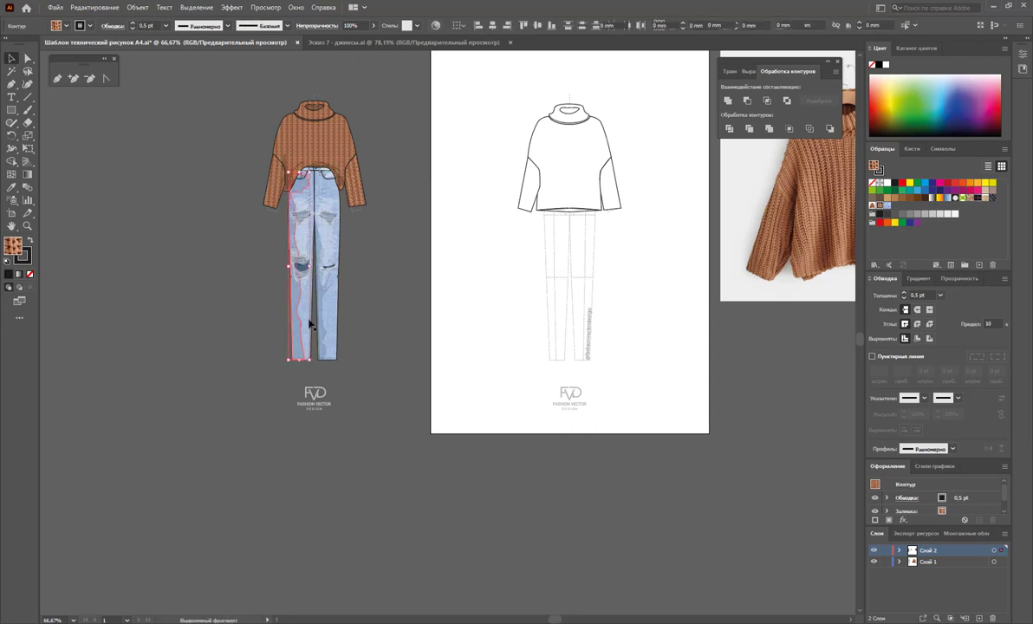
{"action": "left_click", "coordinate": [372, 327]}
{"action": "key", "text": "z"}
{"action": "left_click_drag", "start_coordinate": [650, 328], "coordinate": [531, 330]}
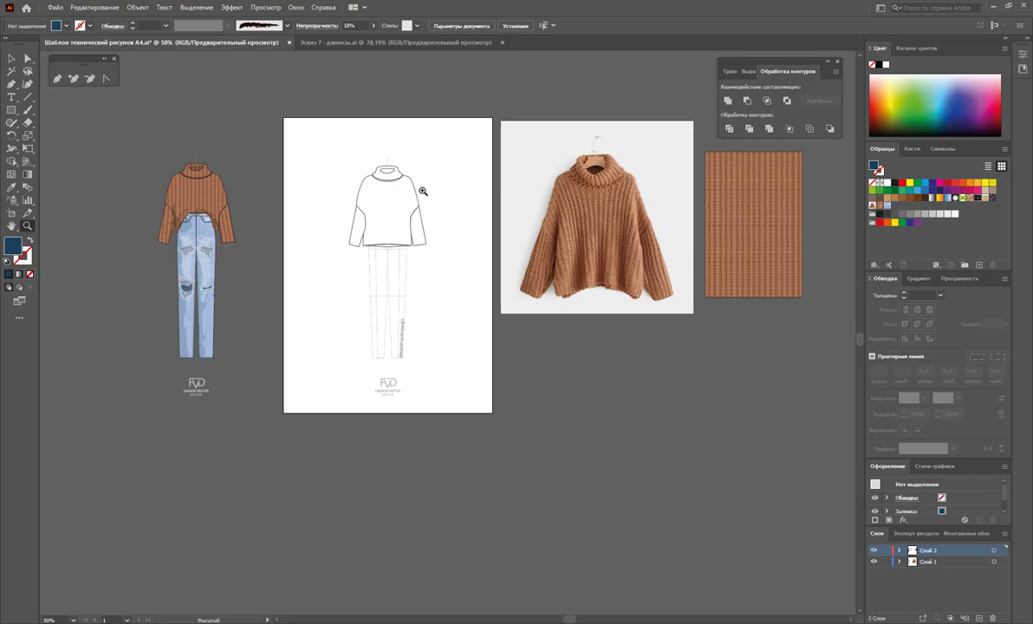
Zoom in on the flat sketch and pull the right sleeve's cuff corner down and outward
{"action": "left_click_drag", "start_coordinate": [423, 191], "coordinate": [496, 288]}
{"action": "scroll", "coordinate": [419, 253], "scroll_direction": "up", "scroll_amount": 2}
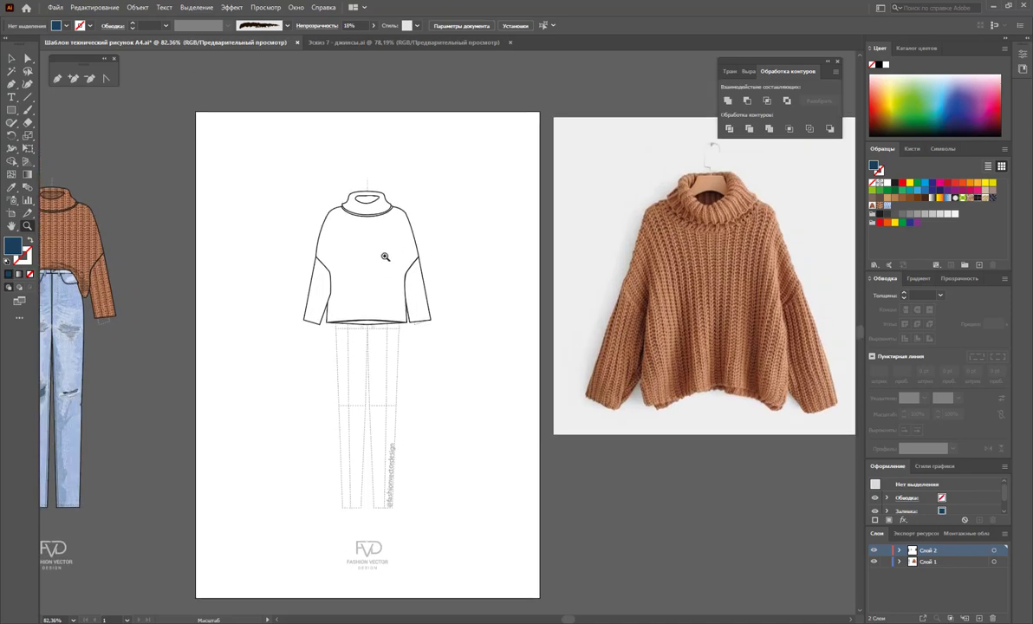
{"action": "mouse_move", "coordinate": [365, 256]}
{"action": "left_mouse_down"}
{"action": "mouse_move", "coordinate": [408, 291]}
{"action": "mouse_move", "coordinate": [438, 271]}
{"action": "left_mouse_up"}
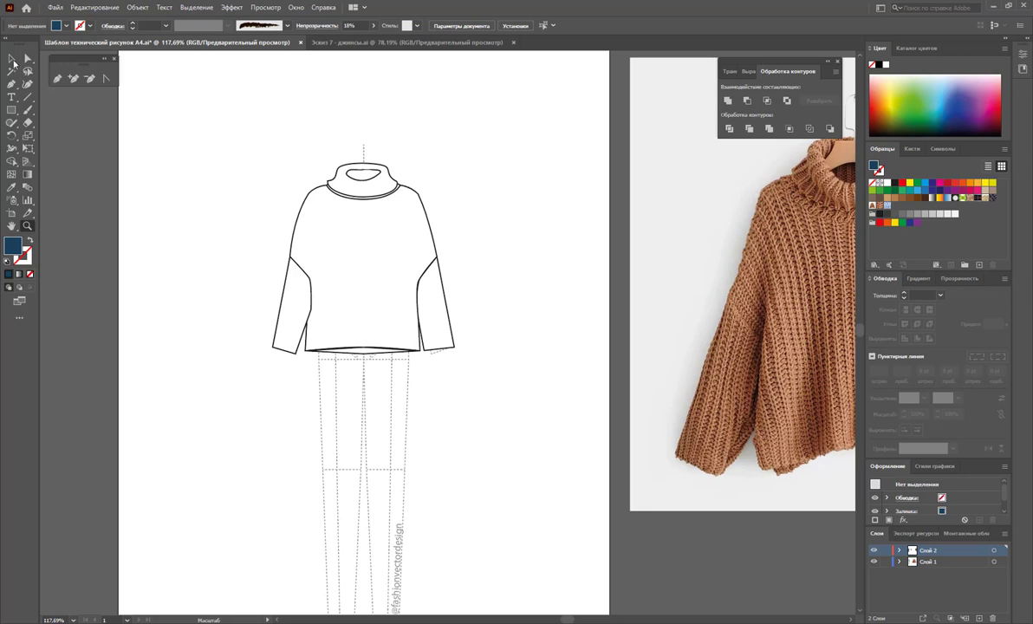
{"action": "left_click", "coordinate": [27, 58]}
{"action": "left_click", "coordinate": [420, 350]}
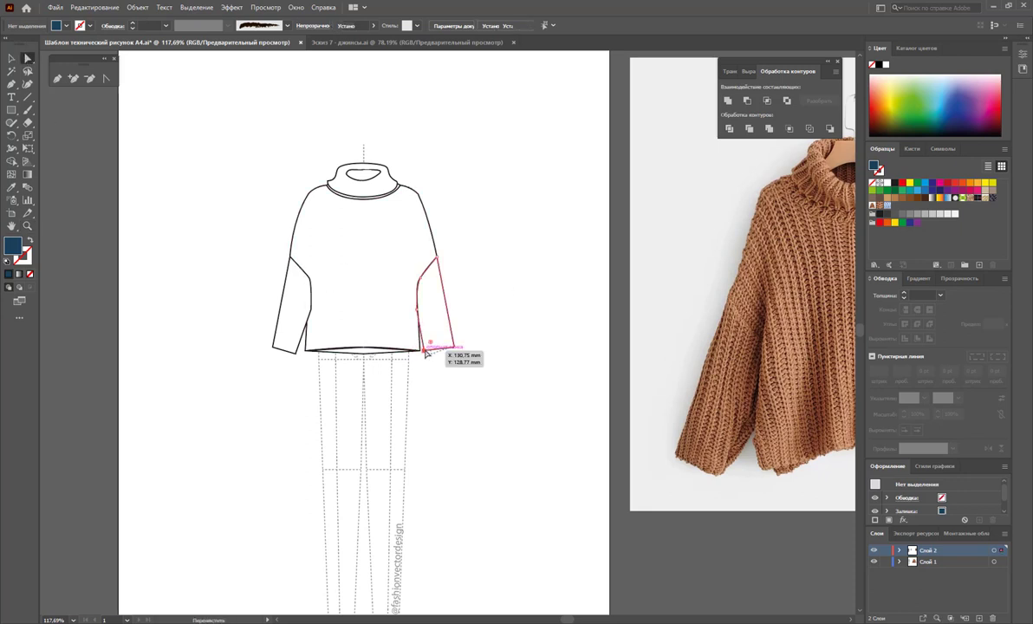
{"action": "left_click_drag", "start_coordinate": [426, 354], "coordinate": [431, 362]}
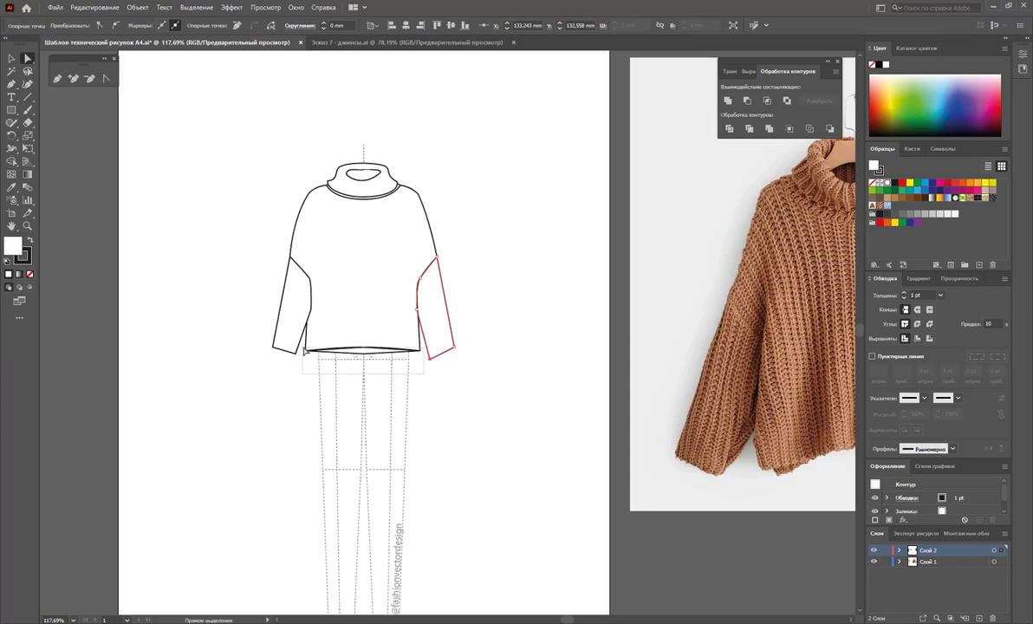
Adjust the curve of the sweater body's bottom hem and check the right sleeve
{"action": "left_click_drag", "start_coordinate": [305, 350], "coordinate": [403, 380]}
{"action": "left_click", "coordinate": [485, 407]}
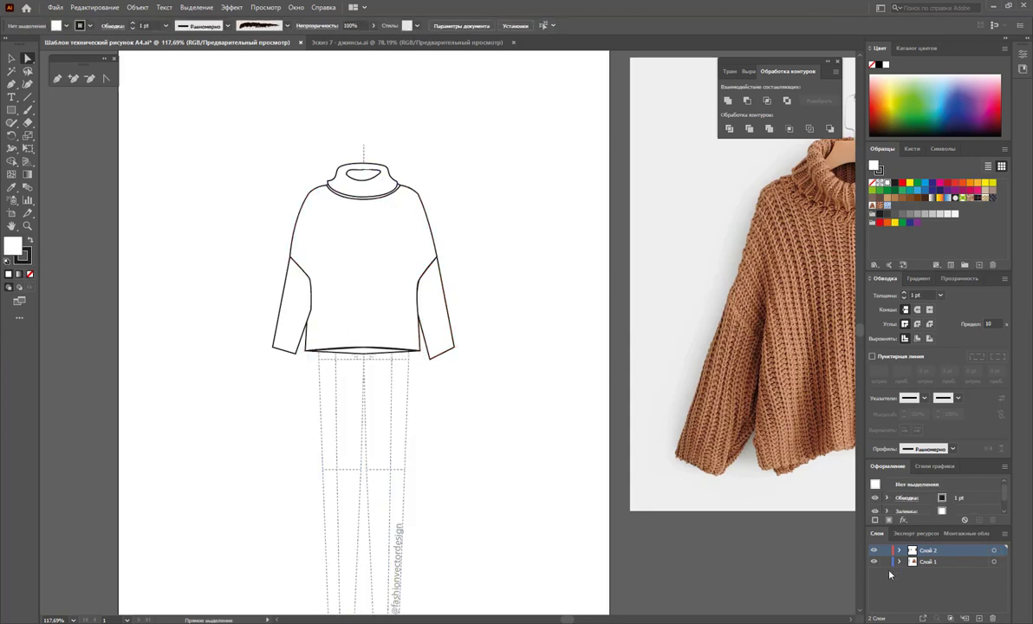
{"action": "left_click", "coordinate": [305, 351]}
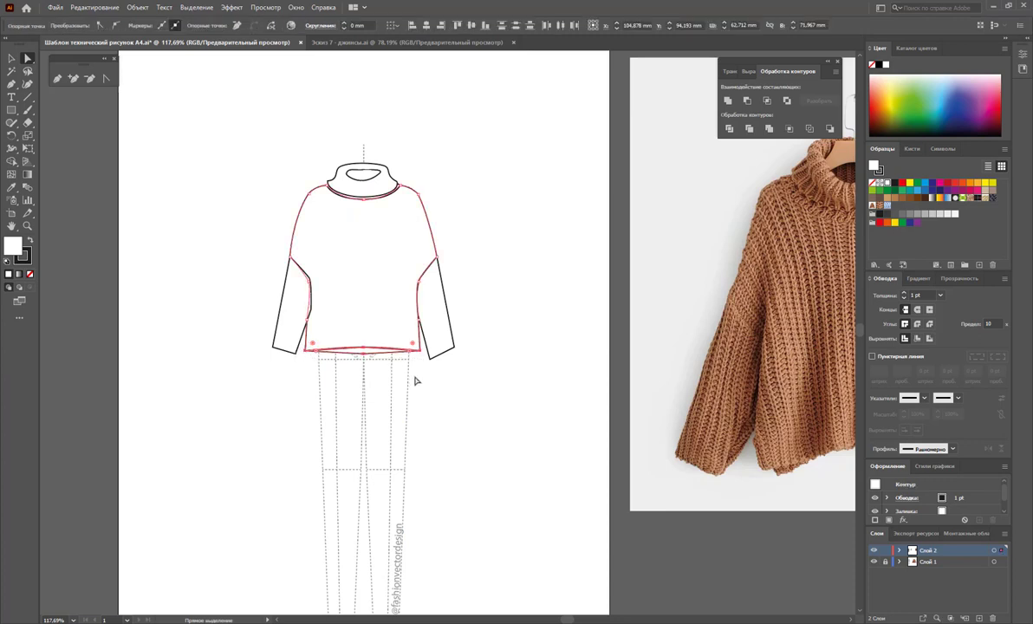
{"action": "left_click_drag", "start_coordinate": [415, 380], "coordinate": [412, 378]}
{"action": "left_click", "coordinate": [440, 406]}
{"action": "left_click", "coordinate": [432, 359]}
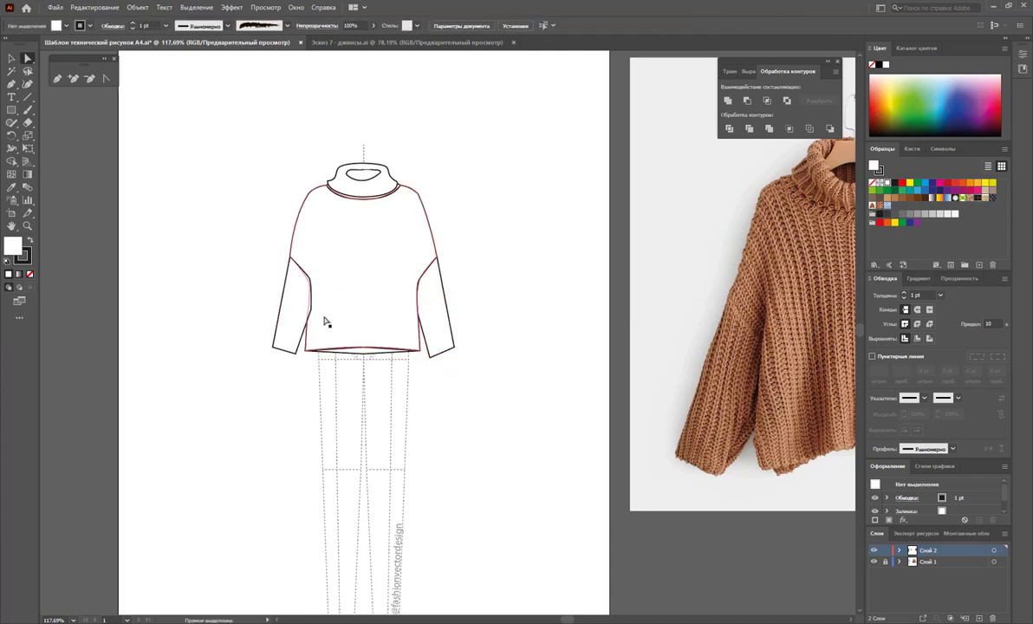
{"action": "left_click", "coordinate": [468, 323]}
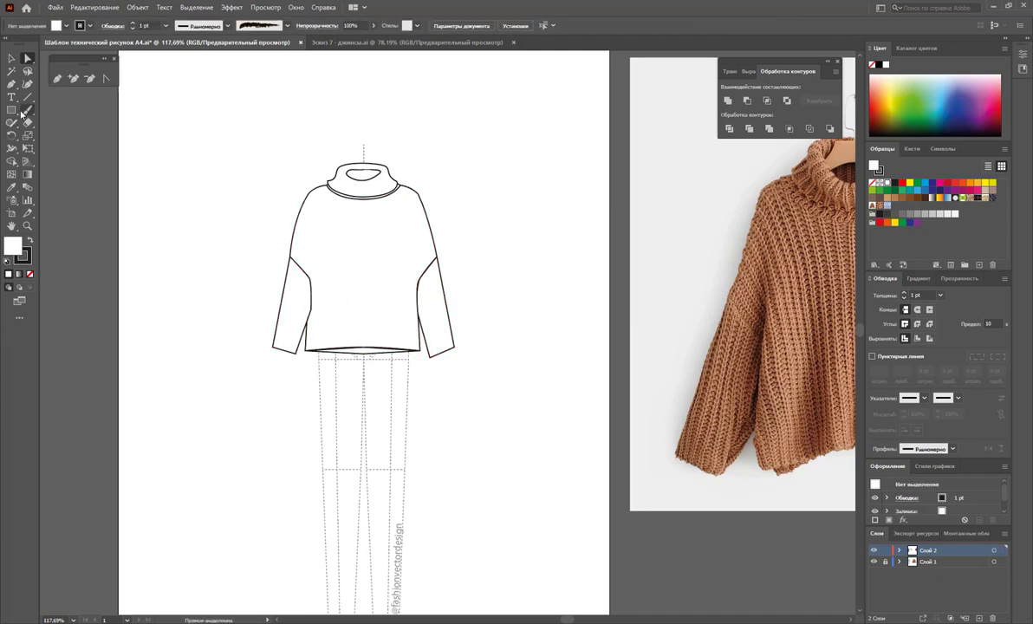
Draw a vertical line left of the sweater flat with the Line Segment tool
{"action": "key", "text": "p"}
{"action": "left_click", "coordinate": [179, 72]}
{"action": "left_click", "coordinate": [179, 161]}
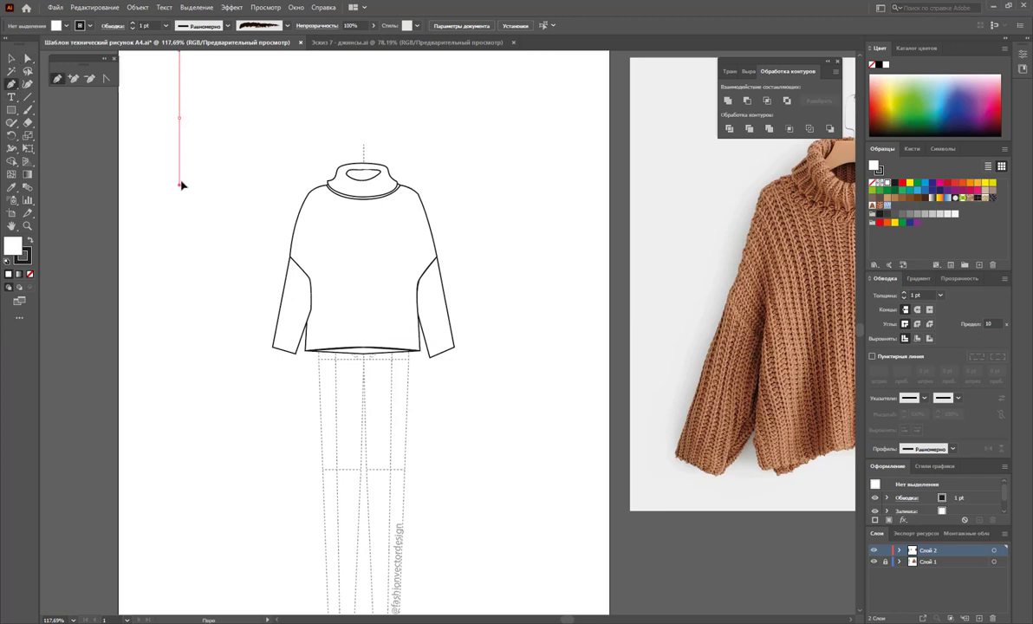
{"action": "key", "text": "Delete"}
{"action": "left_click", "coordinate": [27, 96]}
{"action": "left_click_drag", "start_coordinate": [168, 144], "coordinate": [168, 252]}
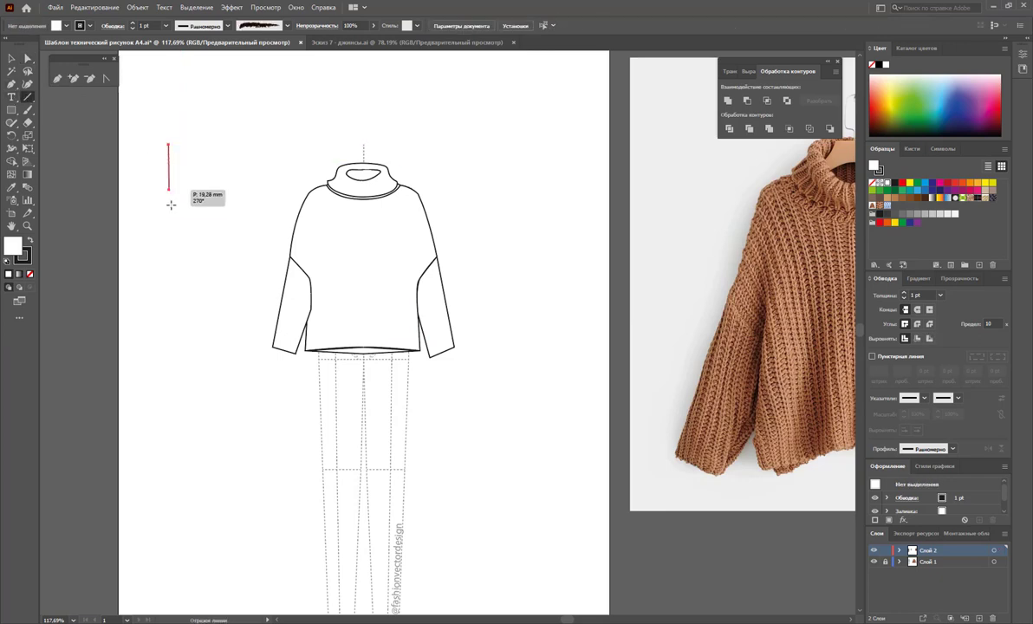
Duplicate the line into three evenly spaced lines with a 0.25 pt stroke
{"action": "key", "text": "v"}
{"action": "left_click", "coordinate": [174, 168]}
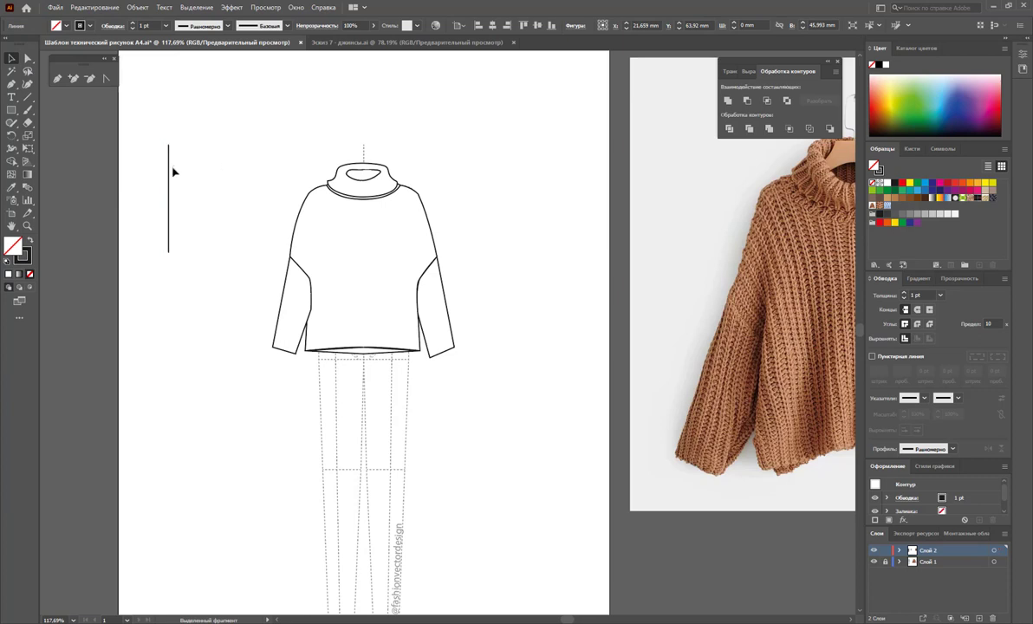
{"action": "left_click_drag", "start_coordinate": [168, 157], "coordinate": [184, 169]}
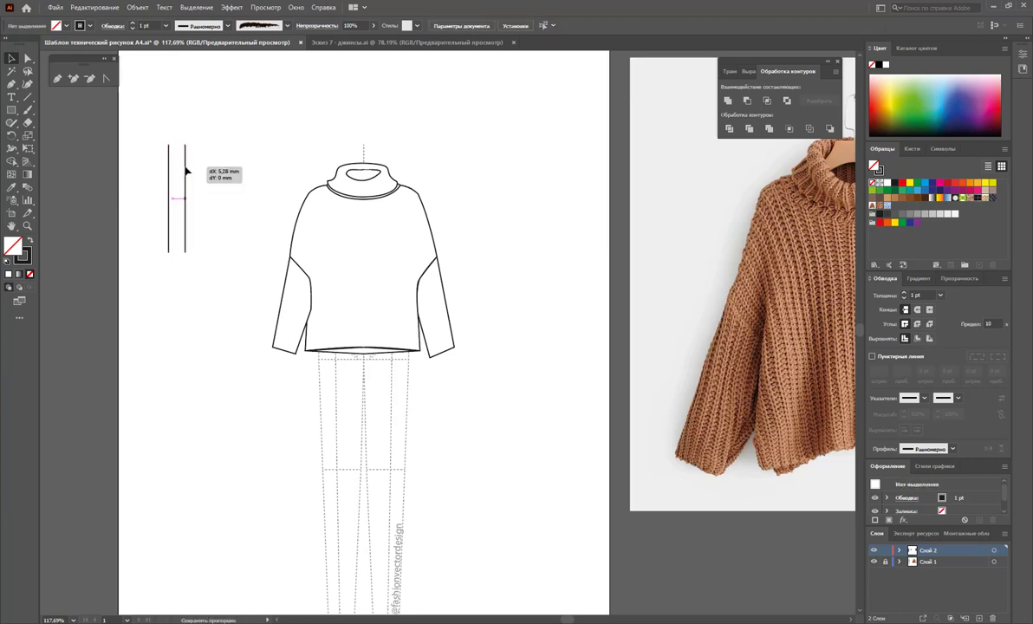
{"action": "key", "text": "ctrl+a"}
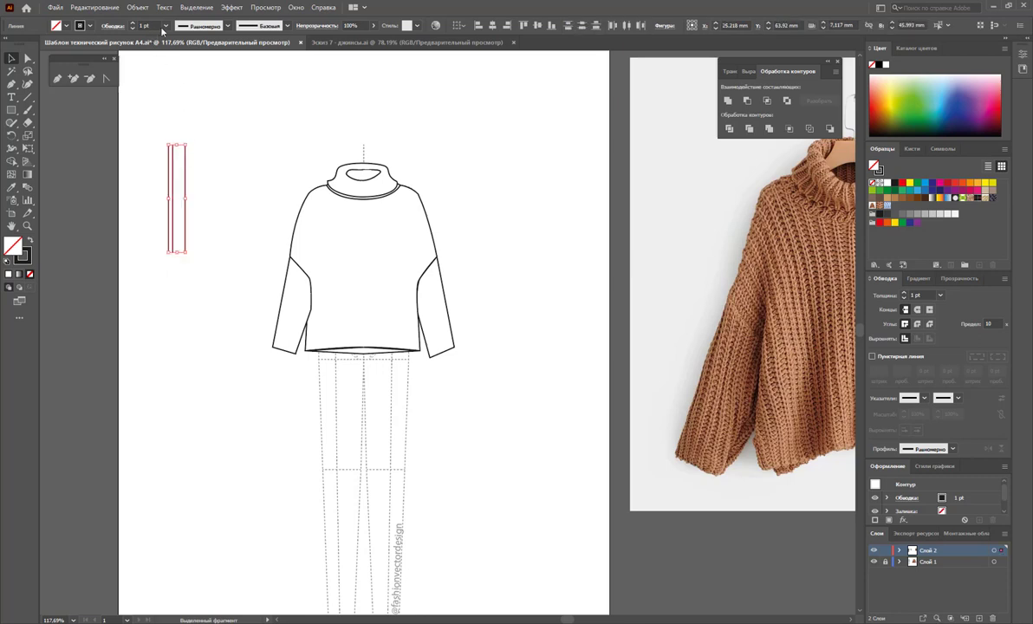
{"action": "left_click", "coordinate": [164, 25]}
{"action": "left_click", "coordinate": [198, 160]}
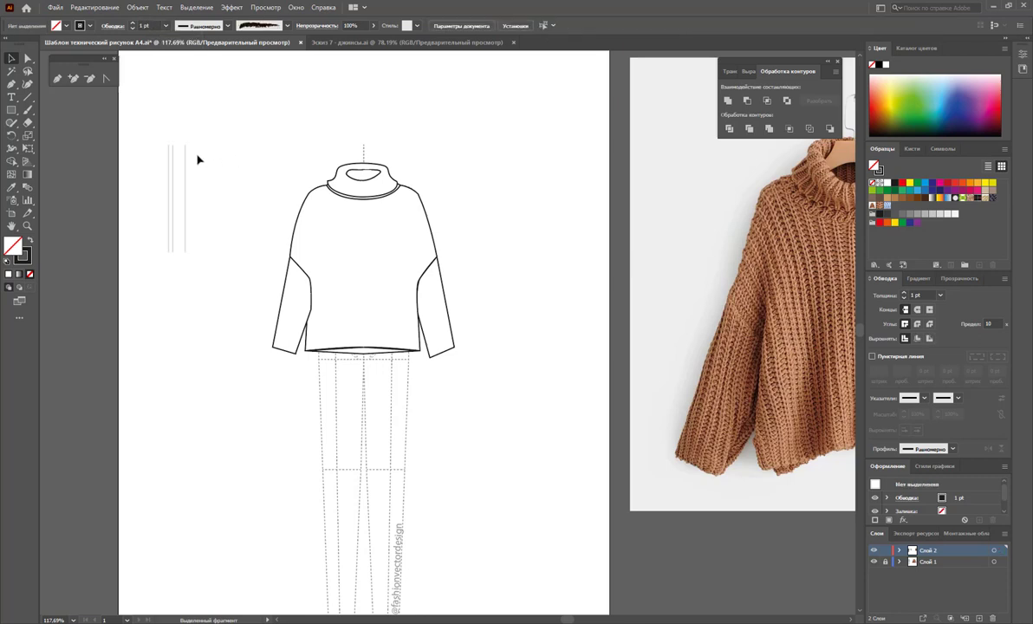
Drag the three lines into the Swatches panel as a rib-stripe pattern
{"action": "left_click", "coordinate": [183, 177]}
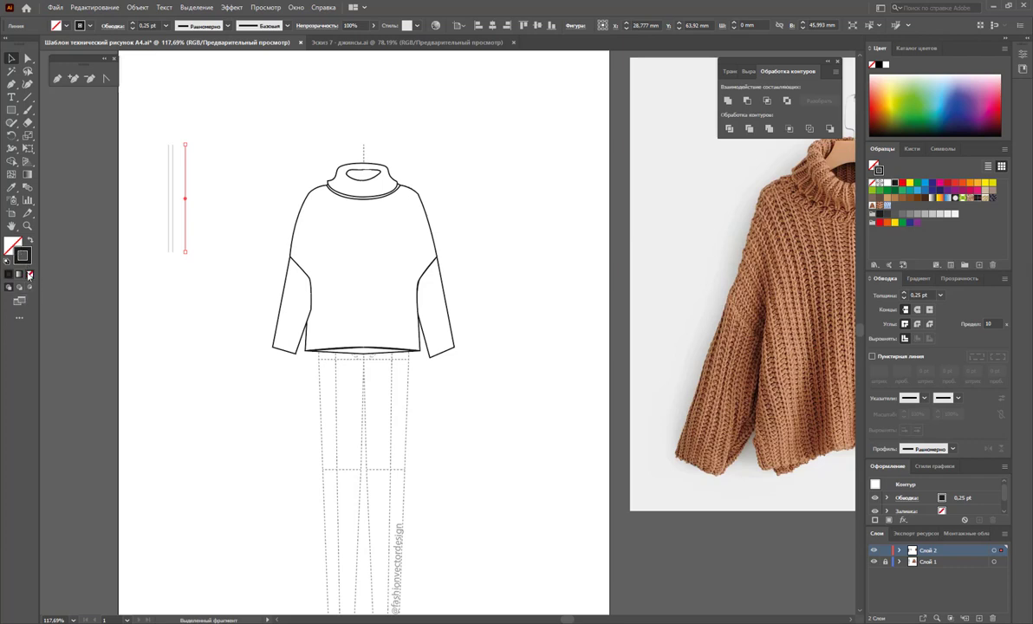
{"action": "mouse_move", "coordinate": [207, 168]}
{"action": "left_mouse_down"}
{"action": "mouse_move", "coordinate": [130, 207]}
{"action": "mouse_move", "coordinate": [178, 201]}
{"action": "left_mouse_up"}
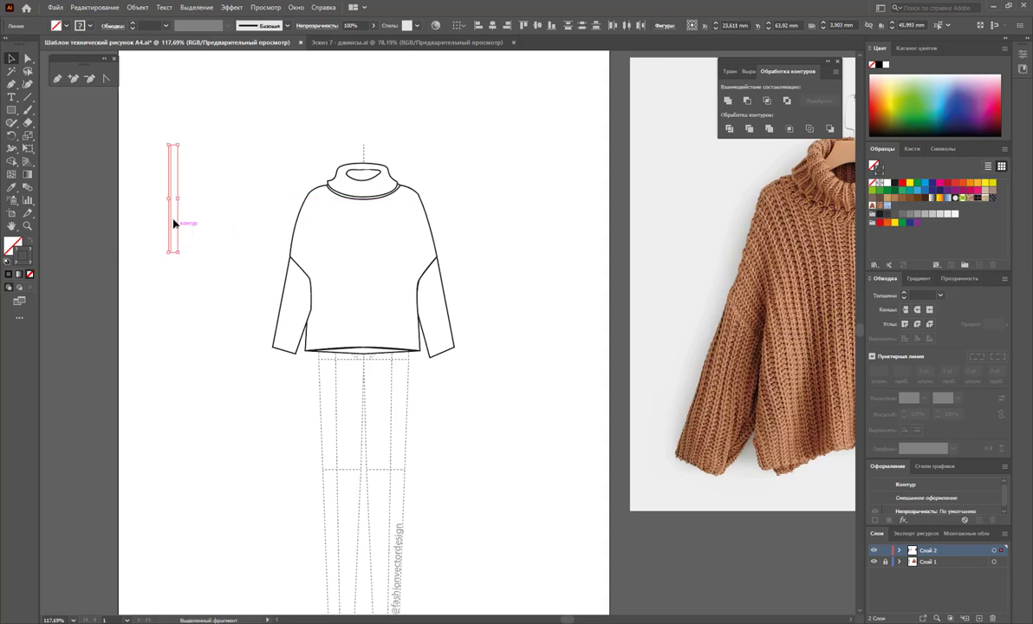
{"action": "left_click_drag", "start_coordinate": [177, 201], "coordinate": [908, 250]}
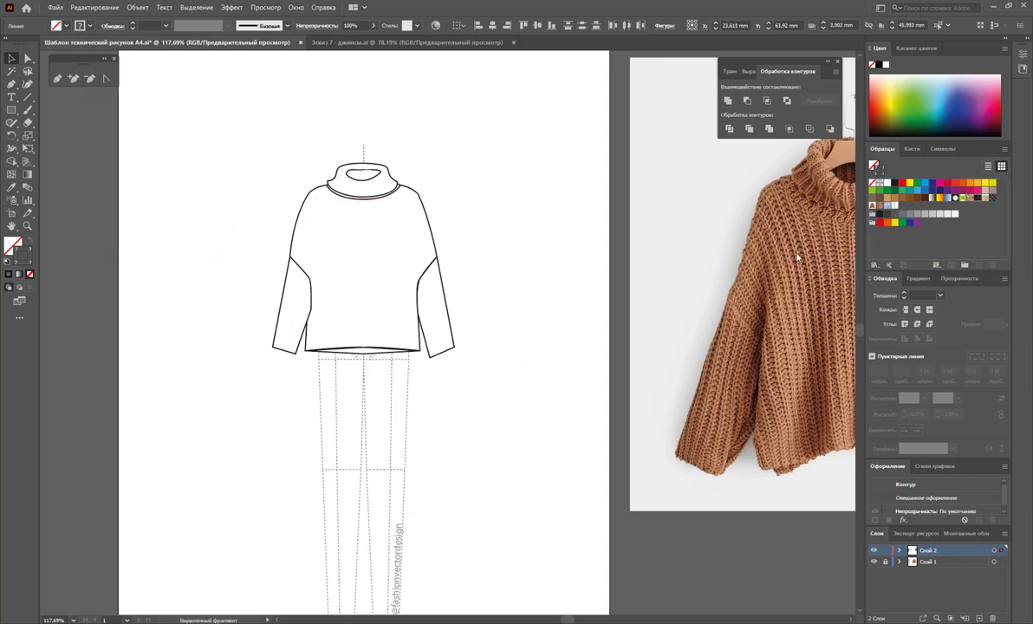
{"action": "left_click", "coordinate": [380, 230]}
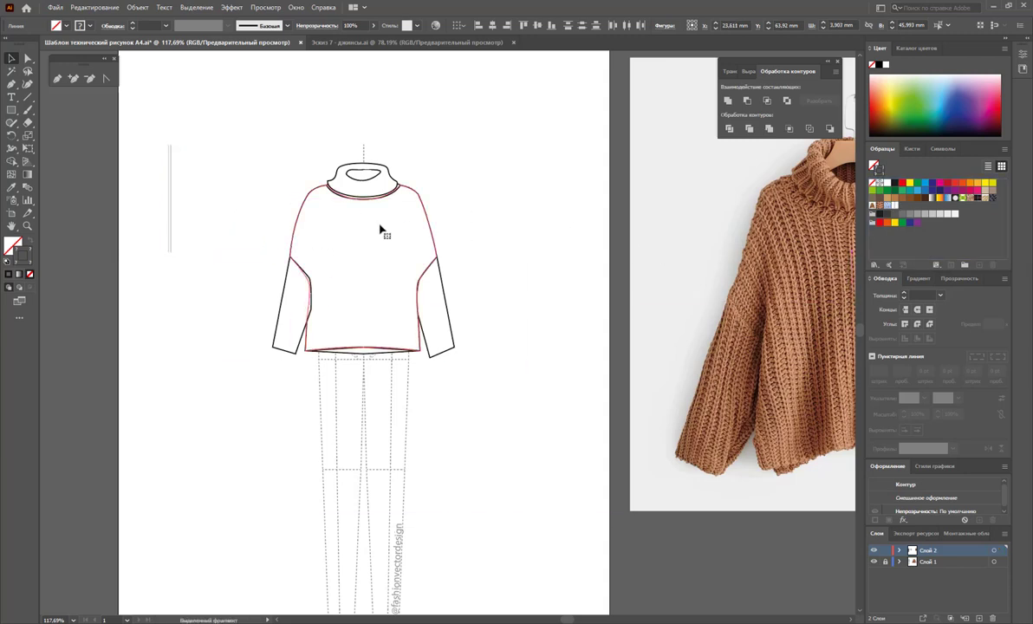
Fill the sweater body with white, then with the rib-stripe pattern
{"action": "left_click", "coordinate": [893, 206]}
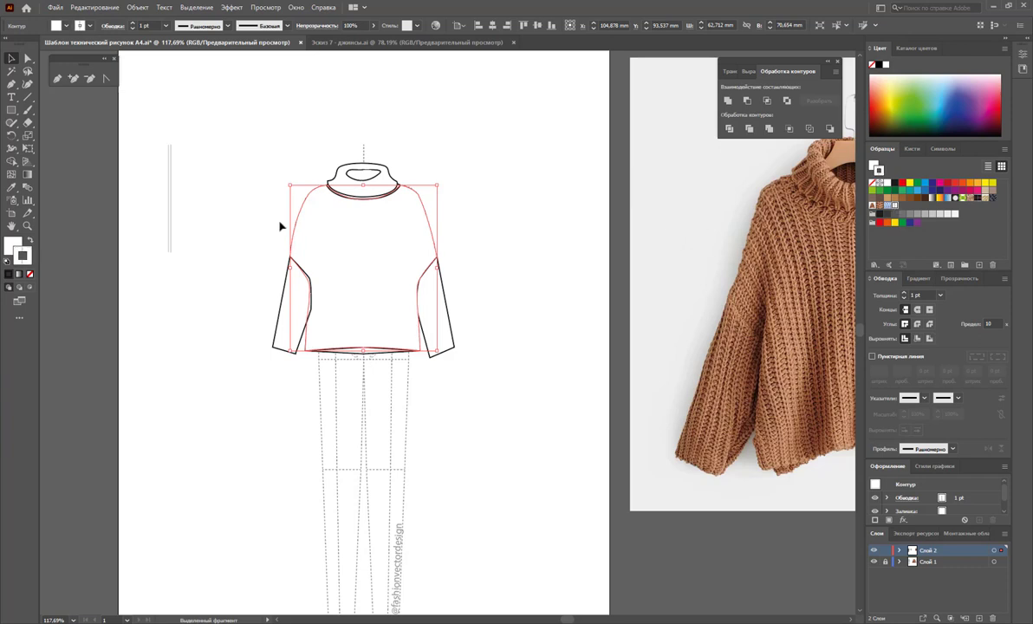
{"action": "key", "text": "a"}
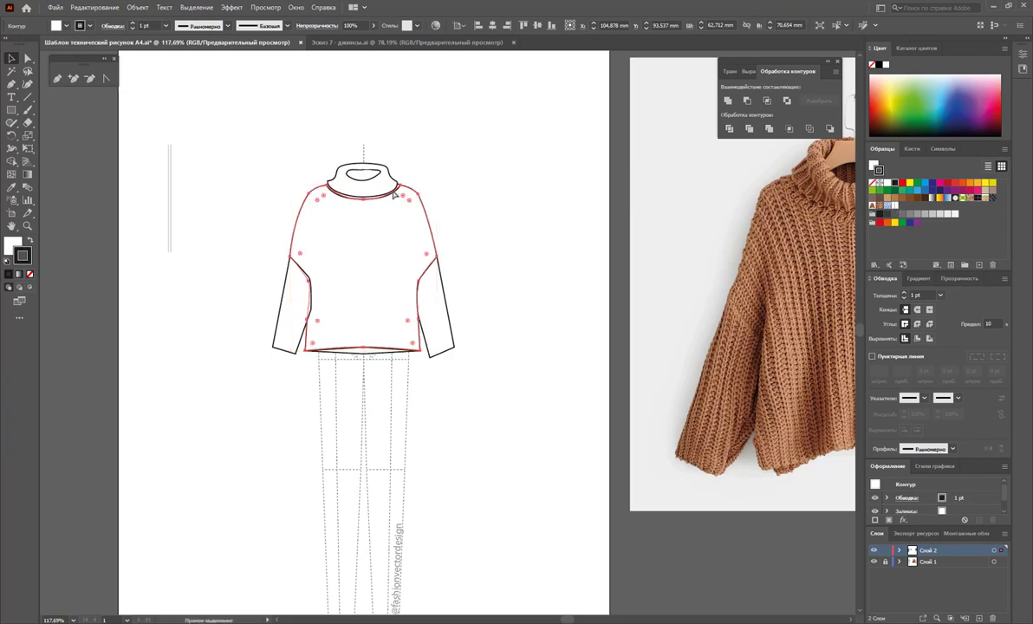
{"action": "key", "text": "v"}
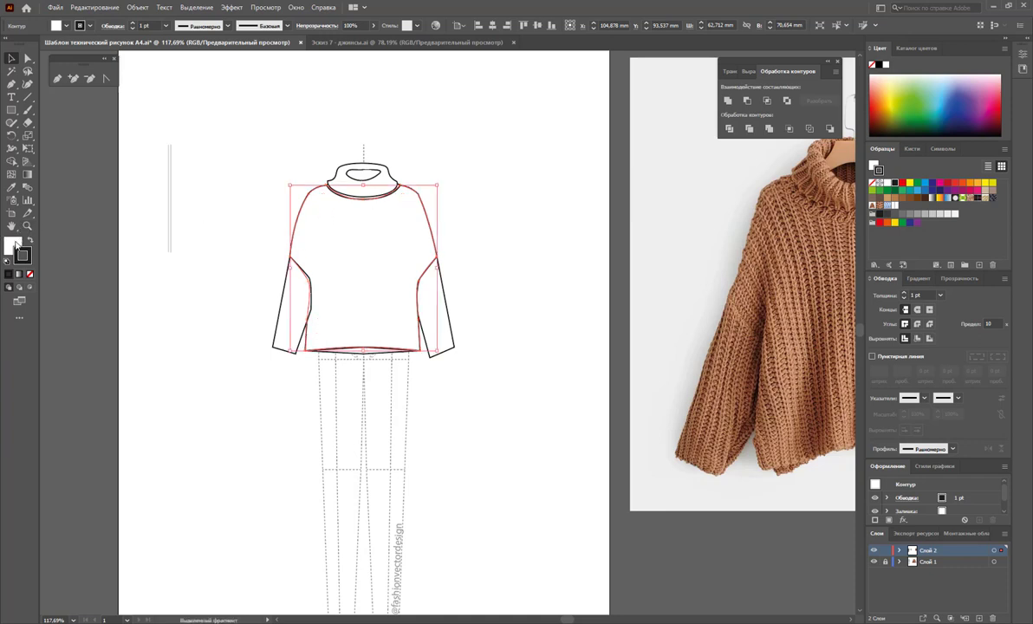
{"action": "left_click", "coordinate": [13, 245]}
{"action": "left_click", "coordinate": [895, 205]}
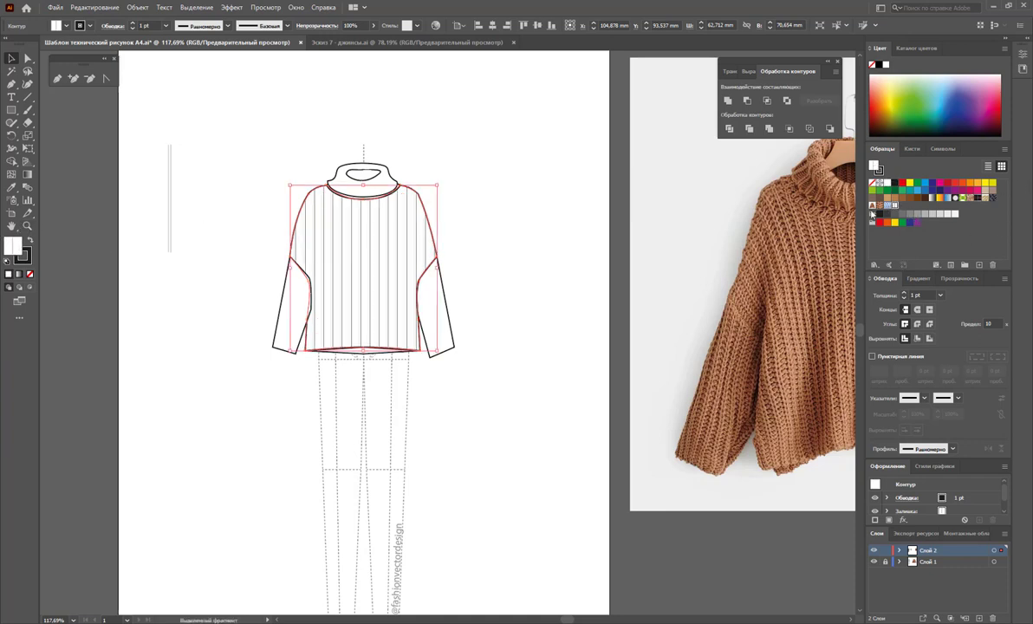
{"action": "left_click", "coordinate": [507, 178]}
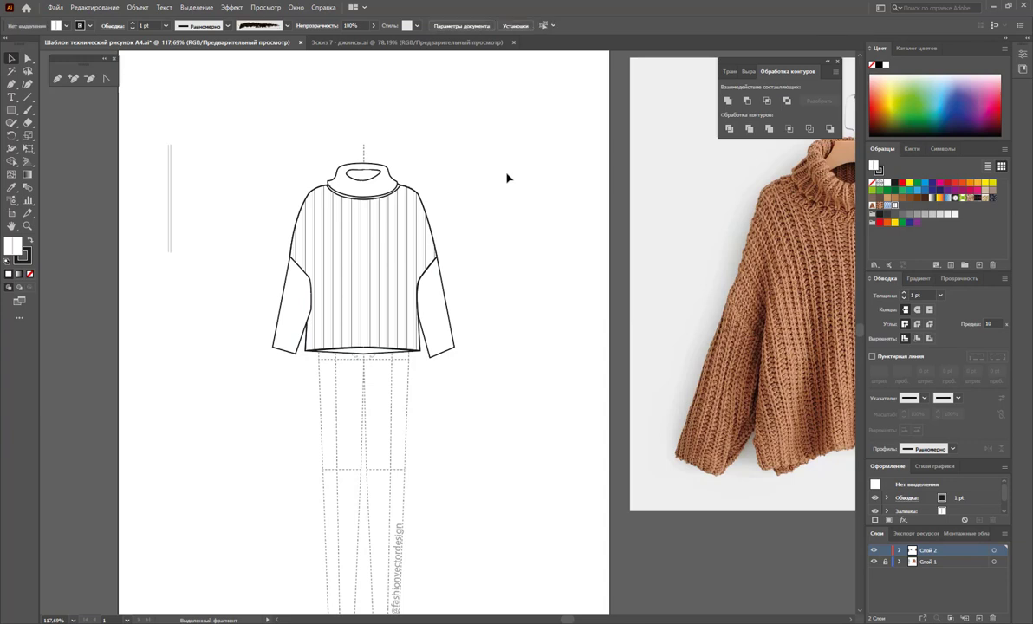
Select both sleeves and copy the body's rib pattern onto them with the Eyedropper
{"action": "left_click", "coordinate": [171, 188]}
{"action": "left_click", "coordinate": [221, 217]}
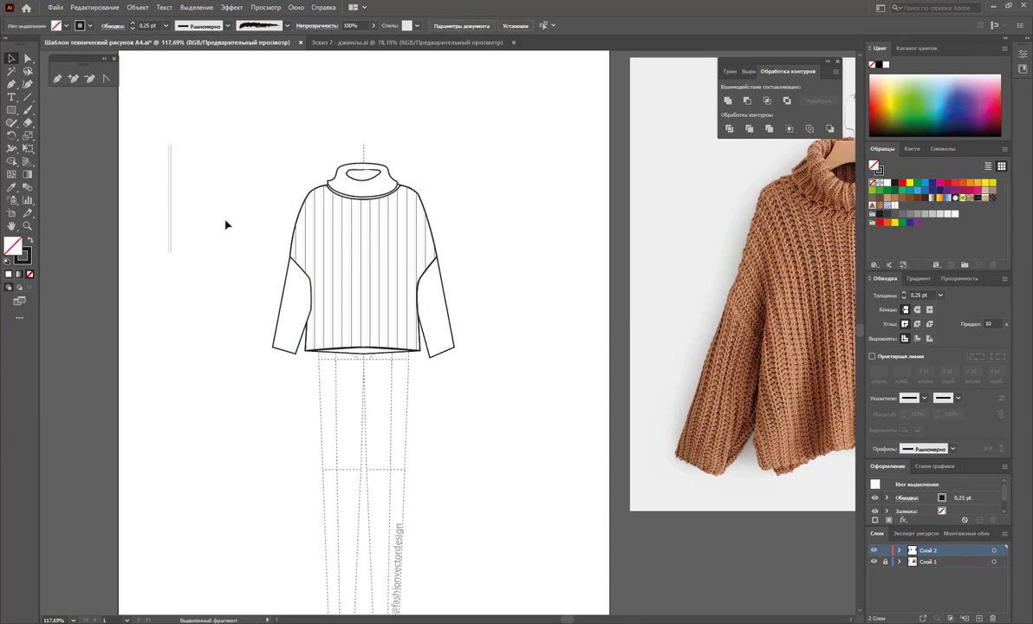
{"action": "left_click", "coordinate": [299, 338]}
{"action": "left_click", "coordinate": [436, 332], "text": "shift"}
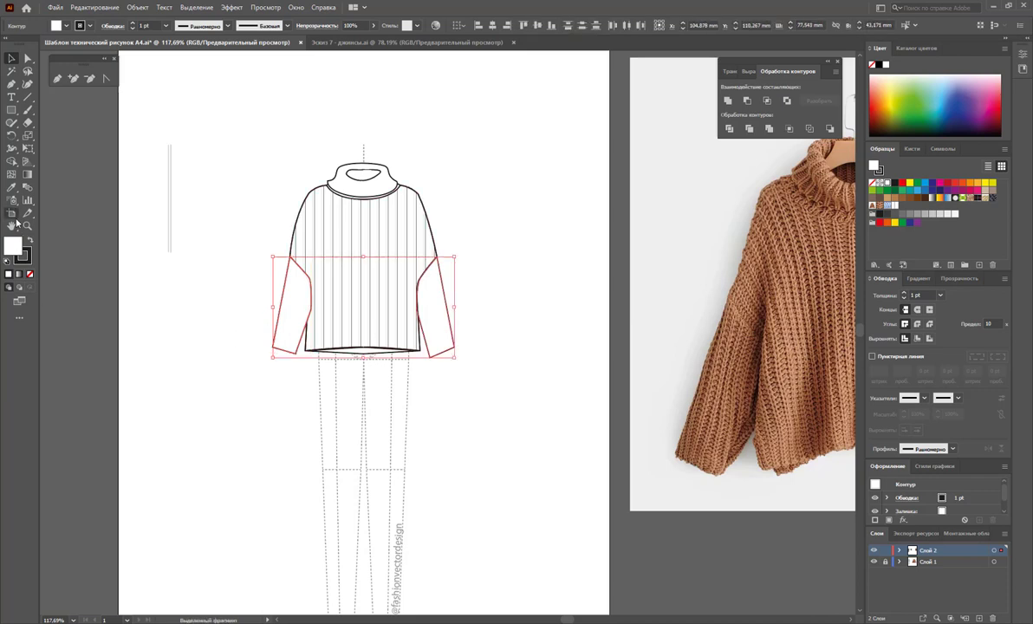
{"action": "left_click", "coordinate": [12, 186]}
{"action": "left_click", "coordinate": [330, 270]}
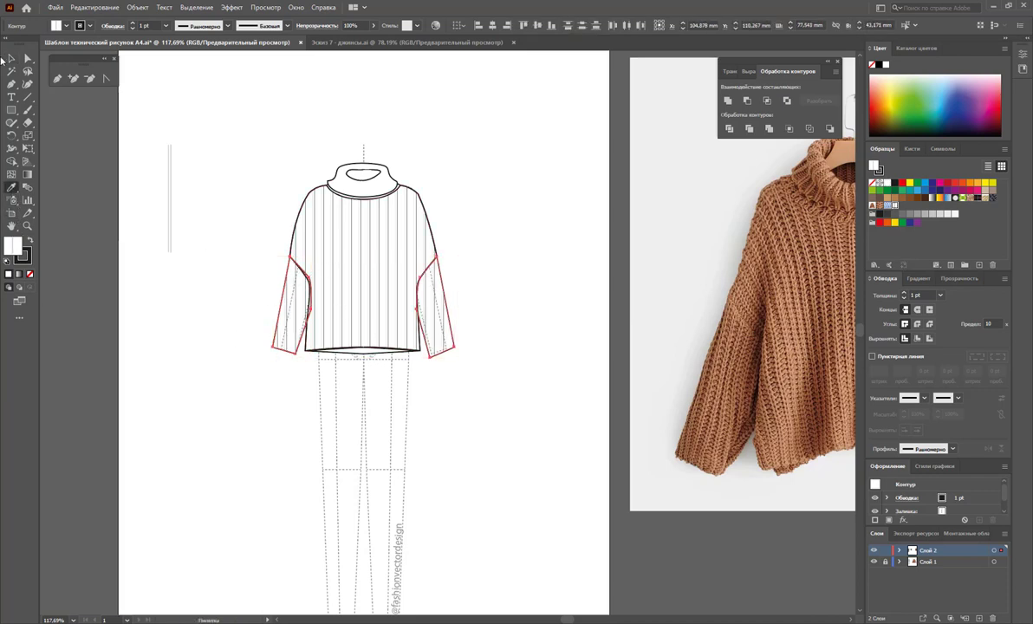
Undo an accidental sleeve deletion and reapply the body's rib pattern with the Eyedropper
{"action": "left_click", "coordinate": [15, 59]}
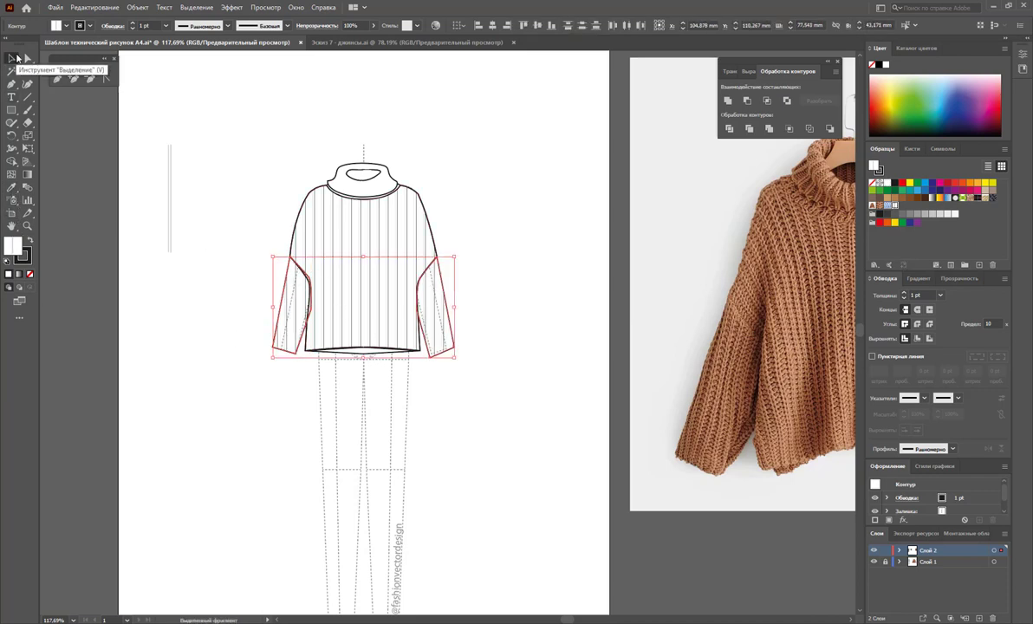
{"action": "key", "text": "Delete"}
{"action": "key", "text": "ctrl+z"}
{"action": "key", "text": "ctrl+z"}
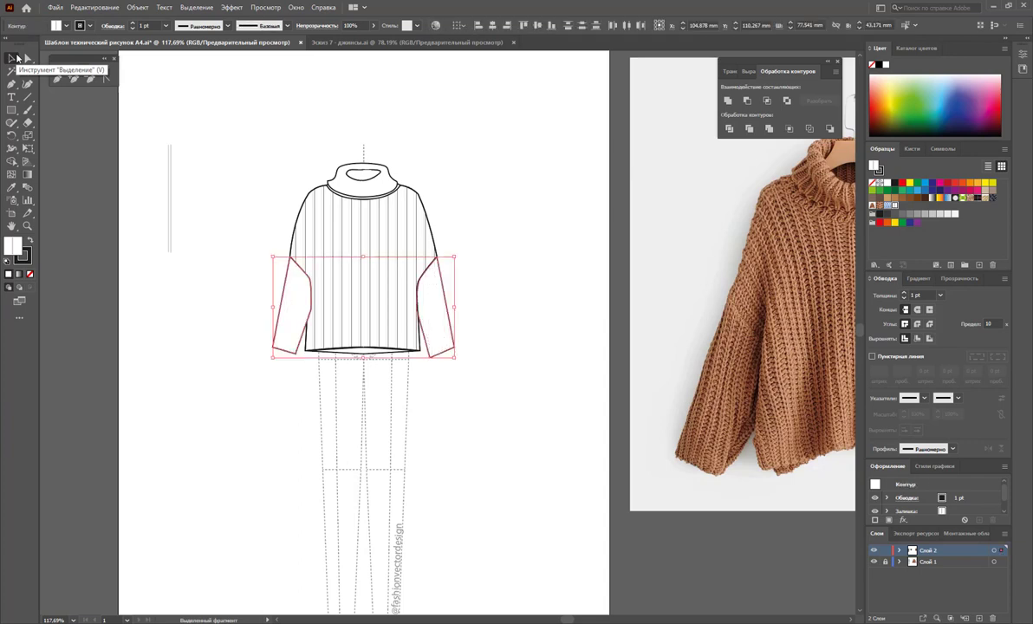
{"action": "key", "text": "i"}
{"action": "left_click", "coordinate": [330, 239]}
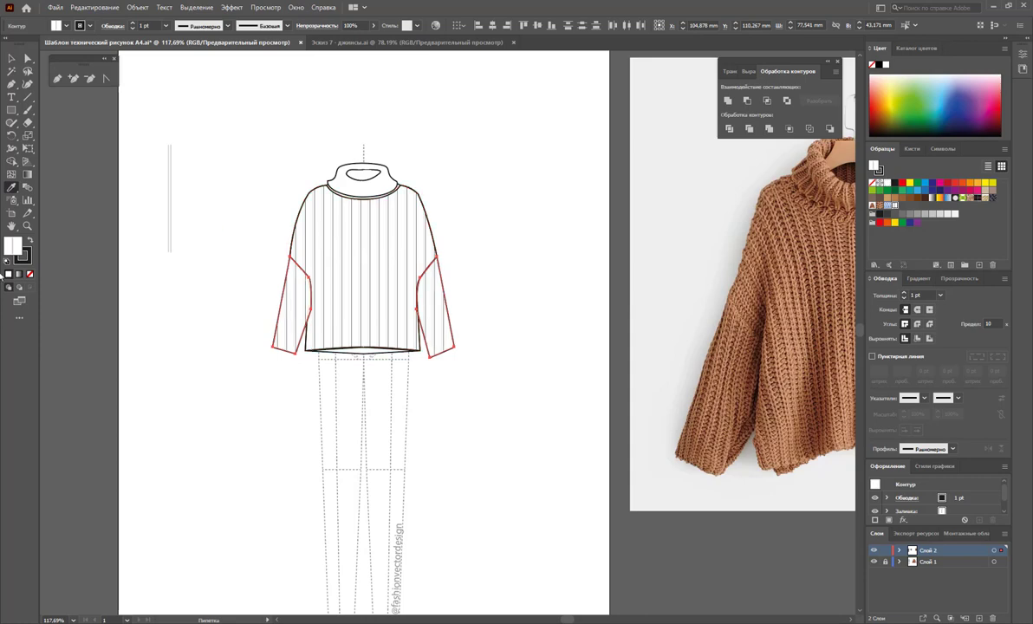
Rotate only the left sleeve's rib pattern to 345°, leaving the sleeve shape unchanged
{"action": "left_click", "coordinate": [27, 226]}
{"action": "left_click", "coordinate": [347, 271]}
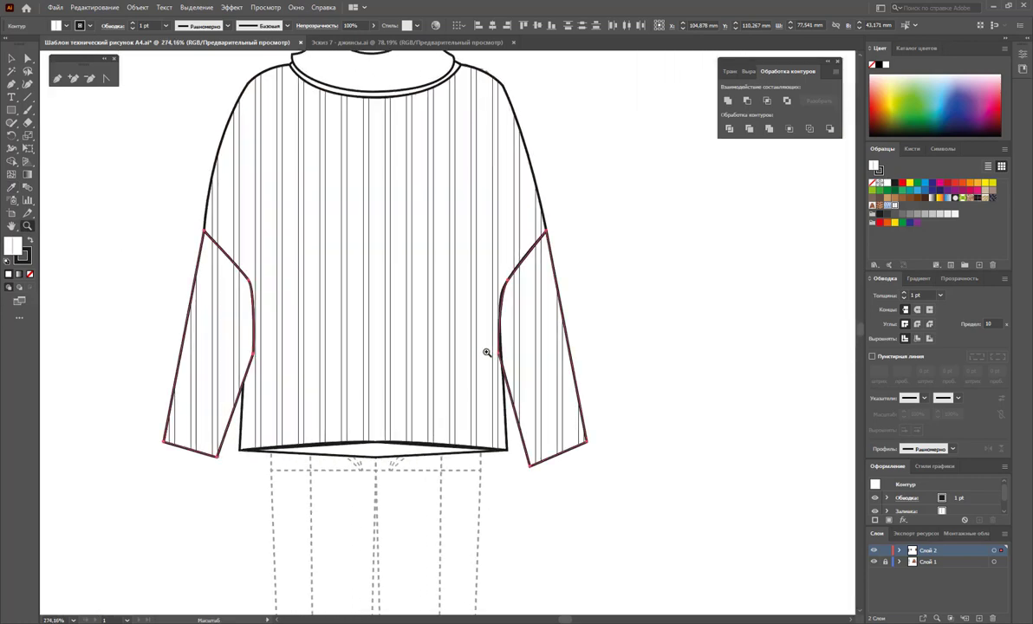
{"action": "left_click", "coordinate": [11, 59]}
{"action": "left_click", "coordinate": [113, 200]}
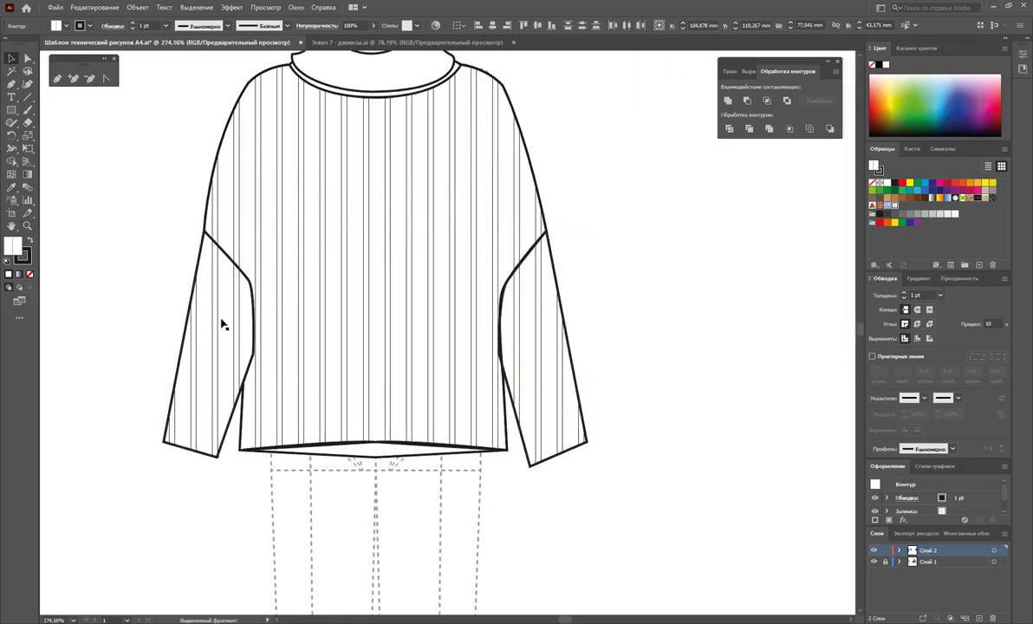
{"action": "left_click", "coordinate": [221, 322]}
{"action": "double_click", "coordinate": [14, 134]}
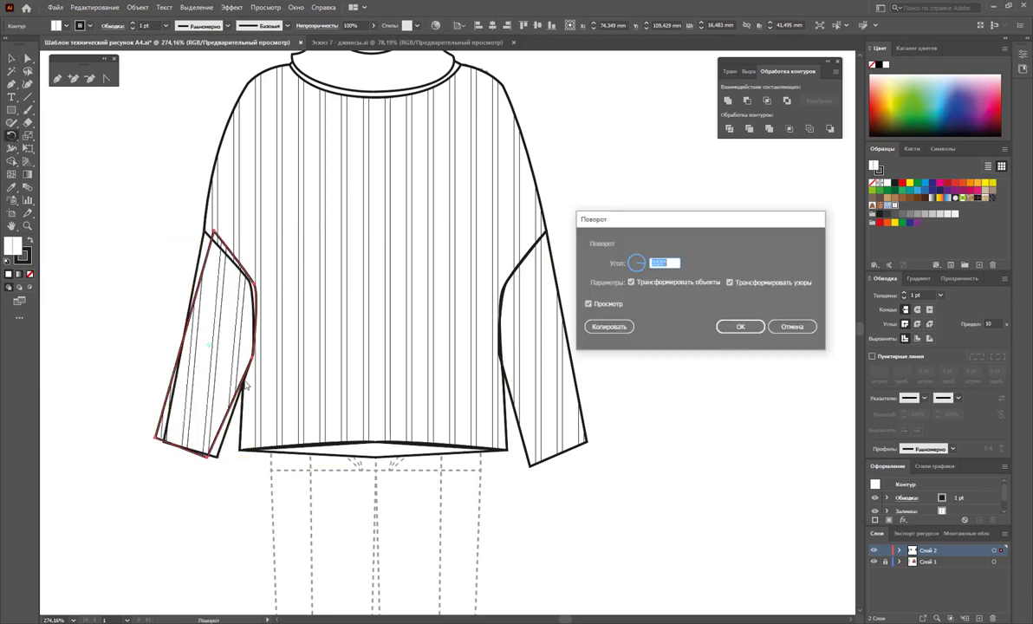
{"action": "left_click", "coordinate": [649, 284]}
{"action": "left_click_drag", "start_coordinate": [633, 260], "coordinate": [643, 269]}
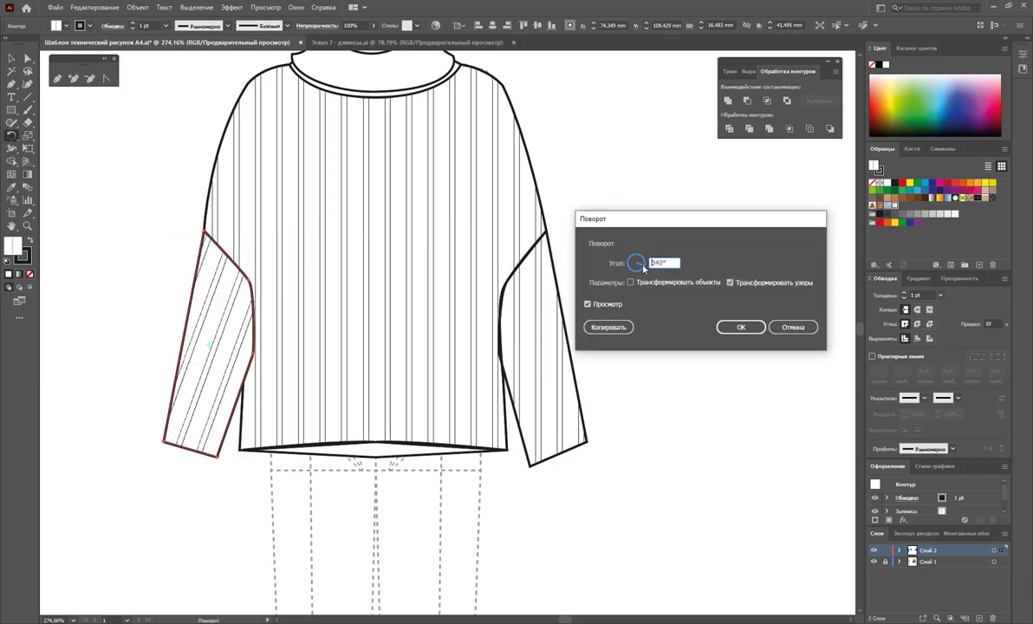
{"action": "type", "text": "51"}
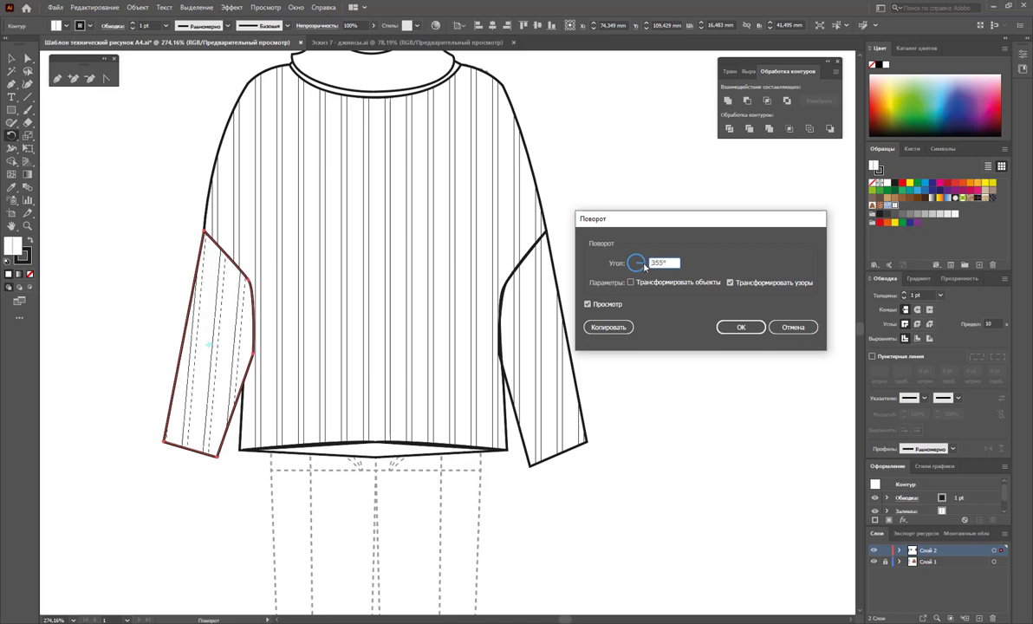
{"action": "left_click_drag", "start_coordinate": [644, 269], "coordinate": [600, 247]}
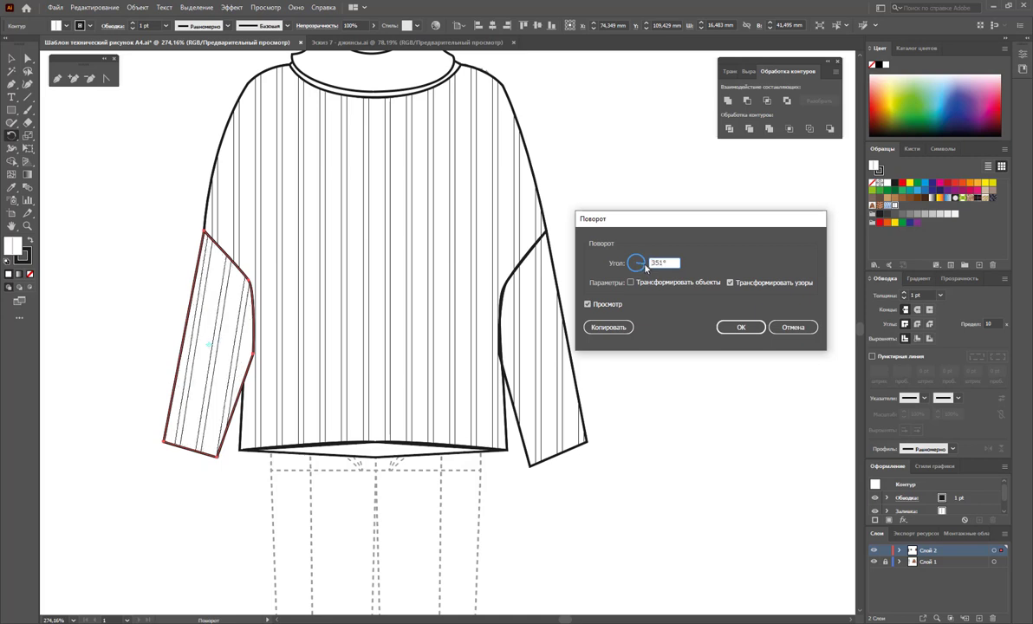
{"action": "left_click", "coordinate": [743, 327]}
Rescale and rotate the right sleeve's rib pattern so it runs along the sleeve
{"action": "left_click", "coordinate": [13, 59]}
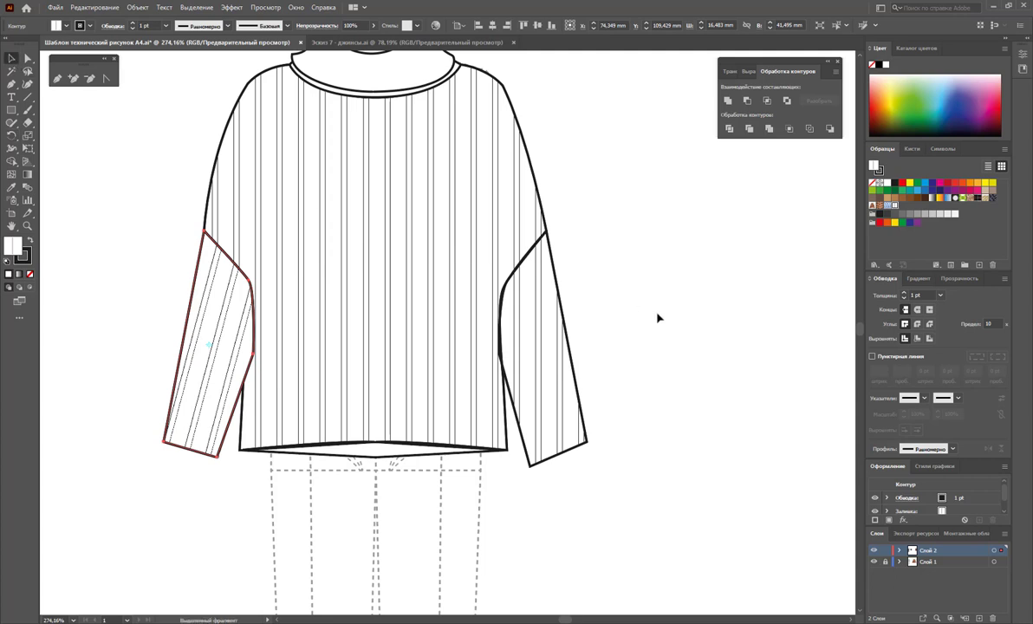
{"action": "left_click", "coordinate": [624, 329]}
{"action": "left_click", "coordinate": [526, 346]}
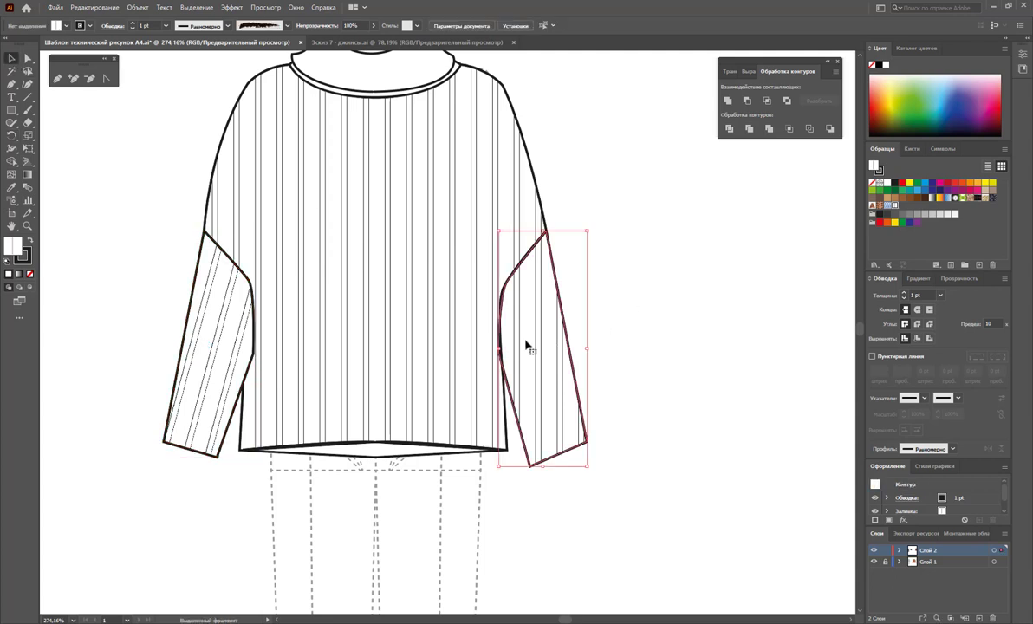
{"action": "double_click", "coordinate": [26, 135]}
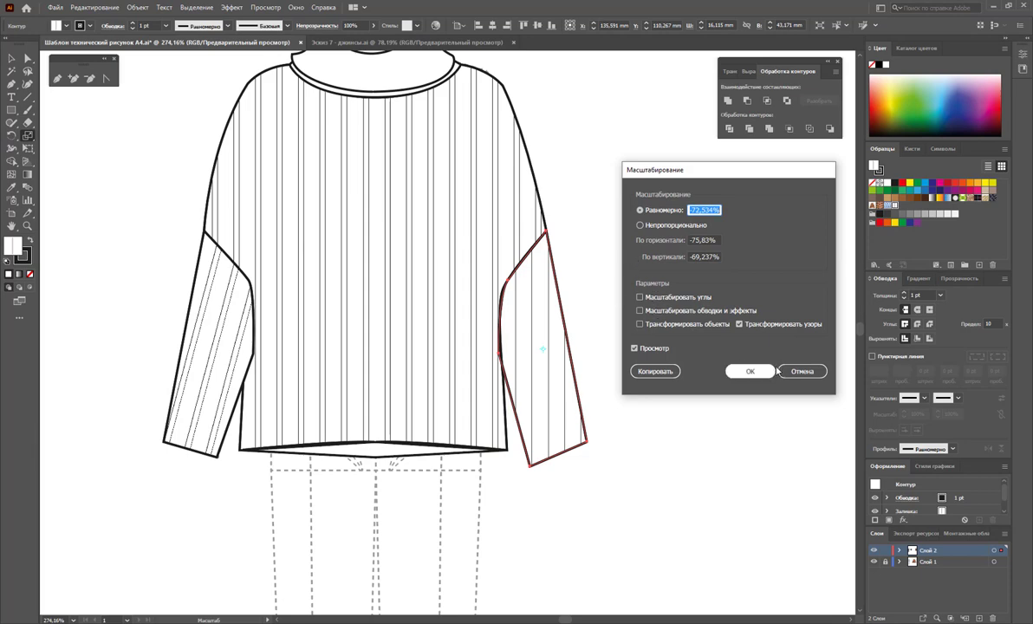
{"action": "left_click", "coordinate": [750, 371]}
{"action": "double_click", "coordinate": [11, 136]}
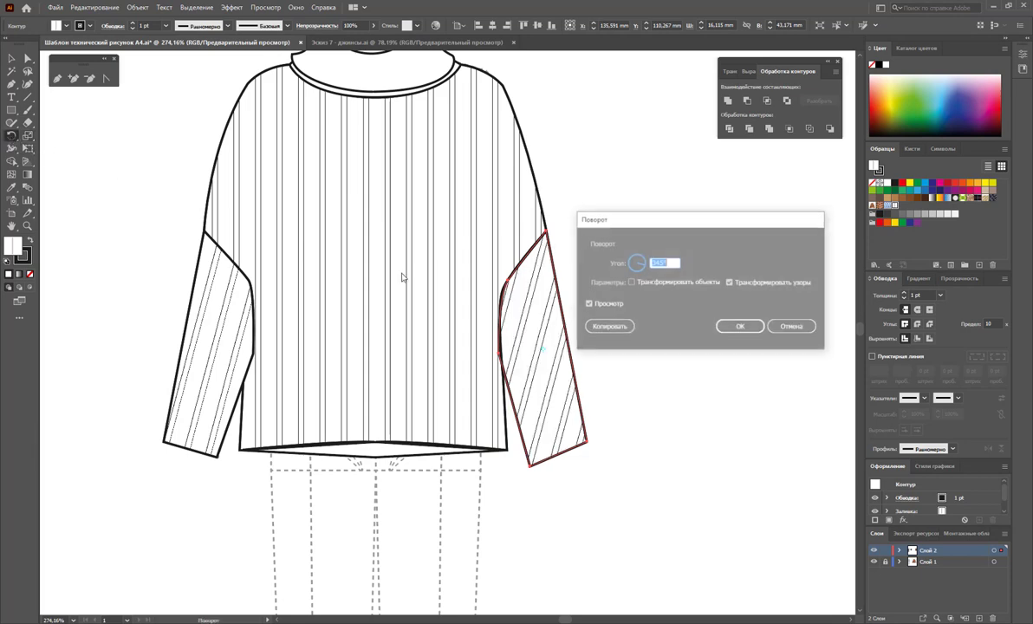
{"action": "type", "text": "34"}
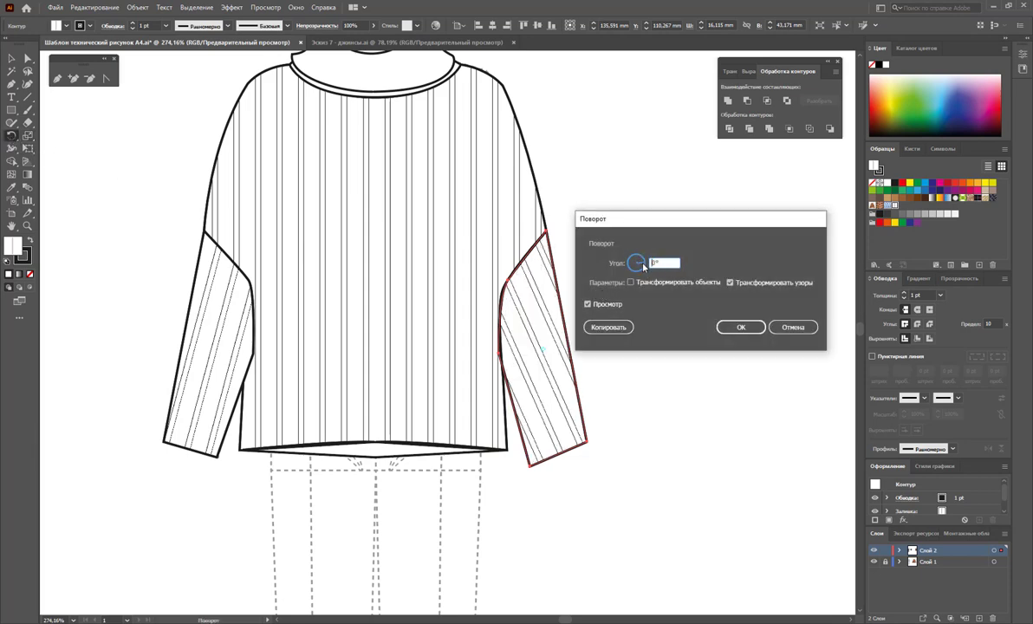
{"action": "left_click_drag", "start_coordinate": [643, 266], "coordinate": [646, 266]}
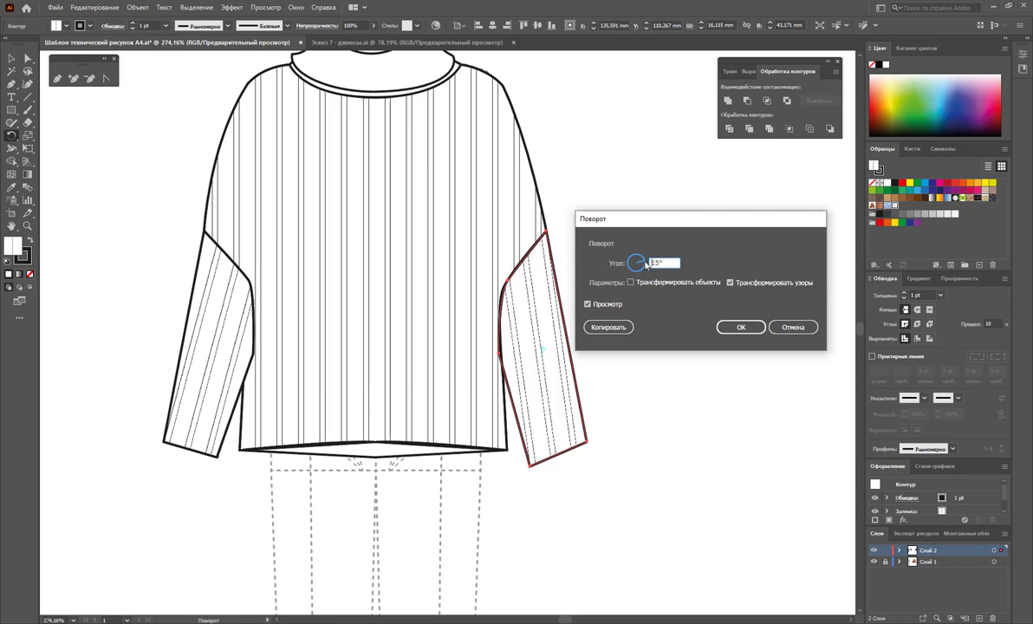
{"action": "left_click", "coordinate": [740, 327]}
{"action": "scroll", "coordinate": [241, 186], "scroll_direction": "up", "scroll_amount": 2}
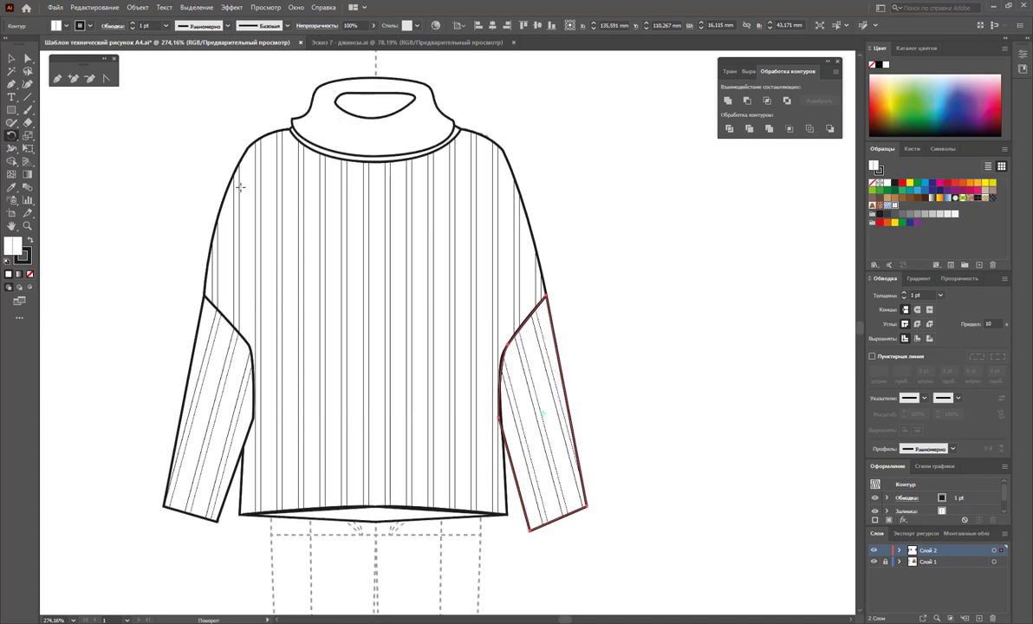
{"action": "left_click", "coordinate": [11, 58]}
Give the collar the body's ribbed appearance with the Eyedropper, undoing a mistaken delete
{"action": "left_click", "coordinate": [522, 162]}
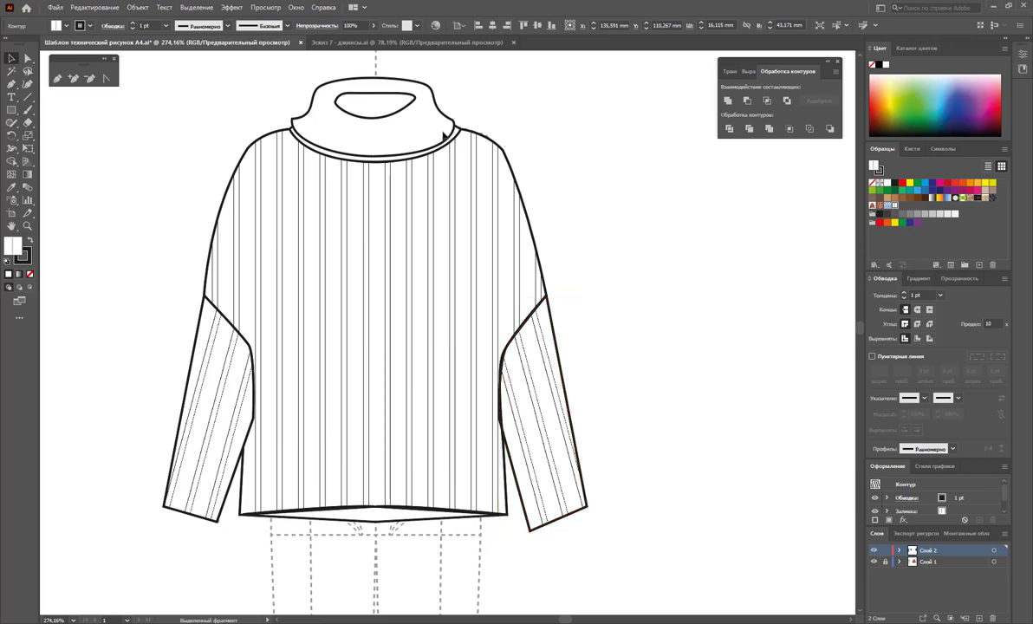
{"action": "left_click", "coordinate": [443, 139]}
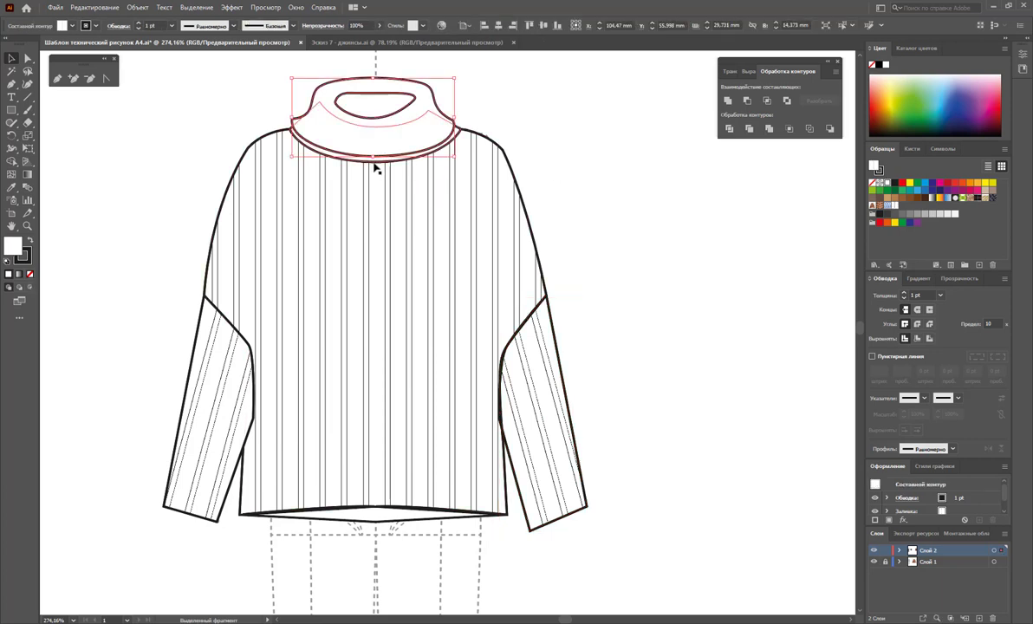
{"action": "left_click_drag", "start_coordinate": [407, 67], "coordinate": [385, 136]}
{"action": "left_click", "coordinate": [12, 186]}
{"action": "left_click", "coordinate": [274, 221]}
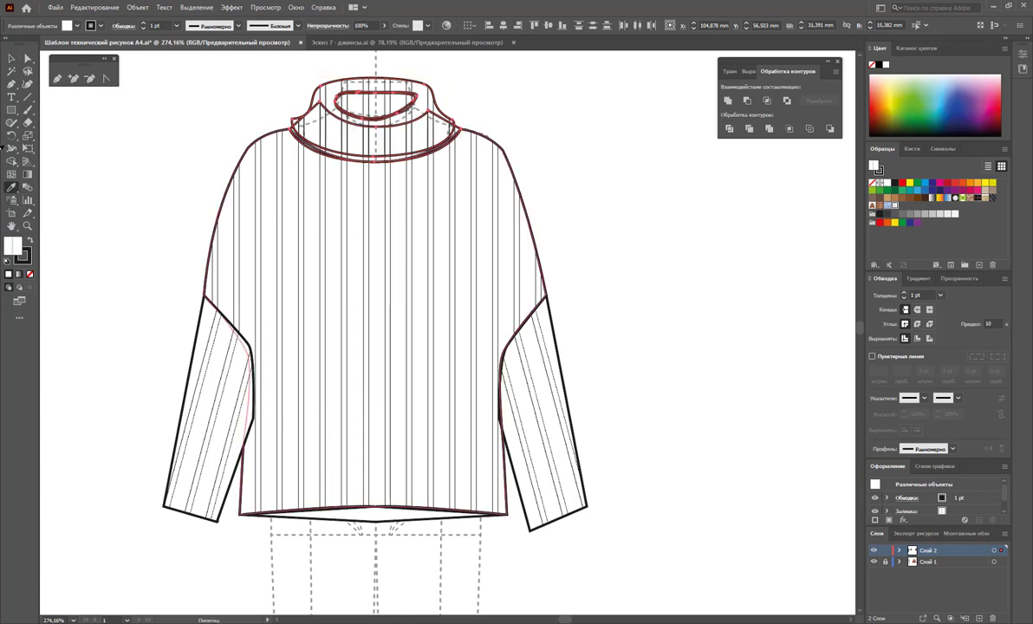
{"action": "left_click", "coordinate": [11, 58]}
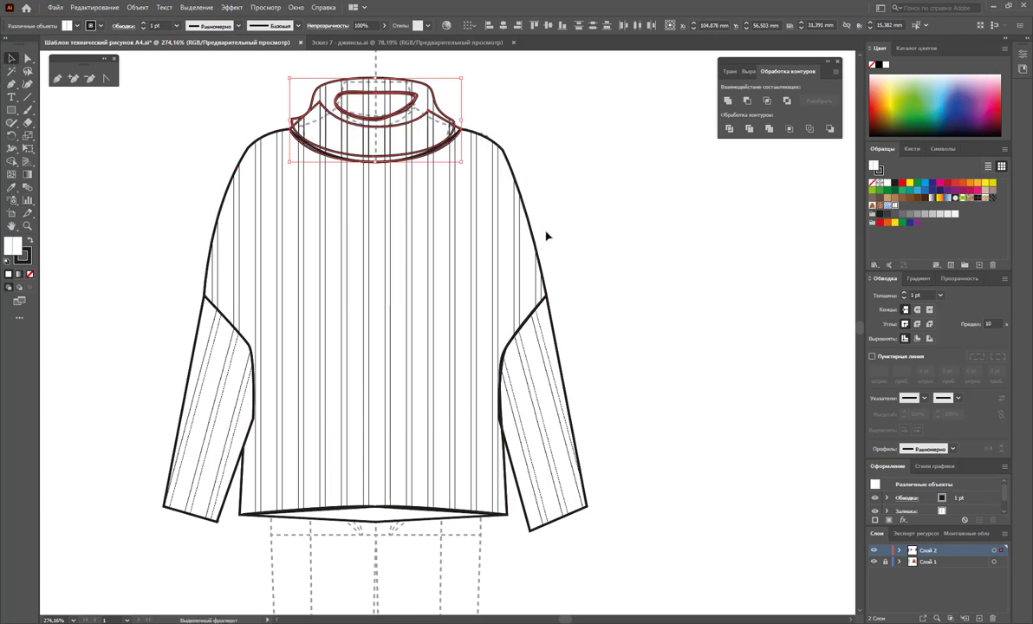
{"action": "key", "text": "Delete"}
{"action": "key", "text": "ctrl+z"}
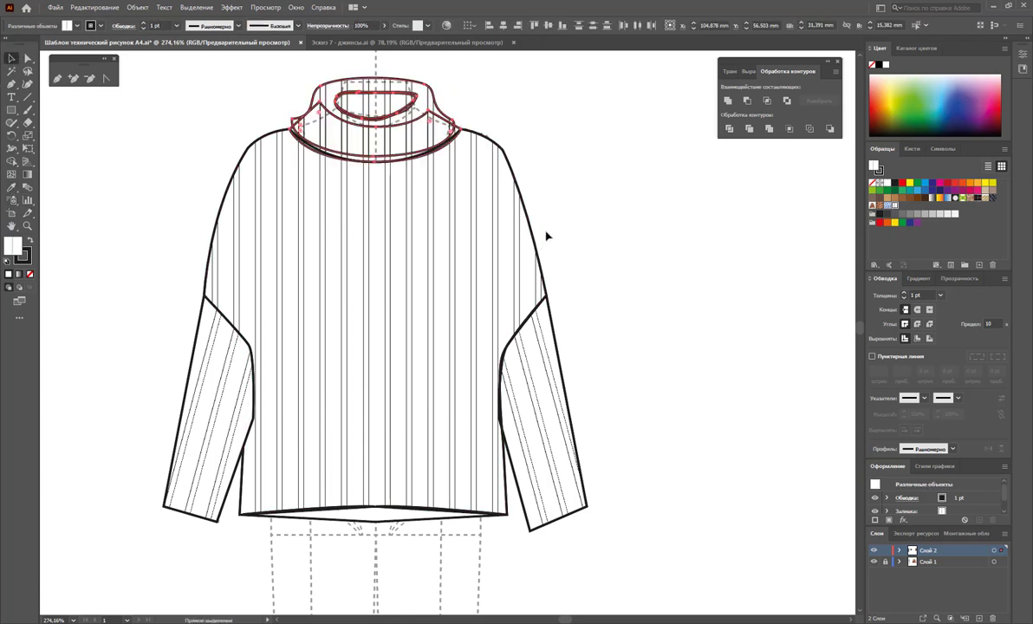
{"action": "key", "text": "ctrl+z"}
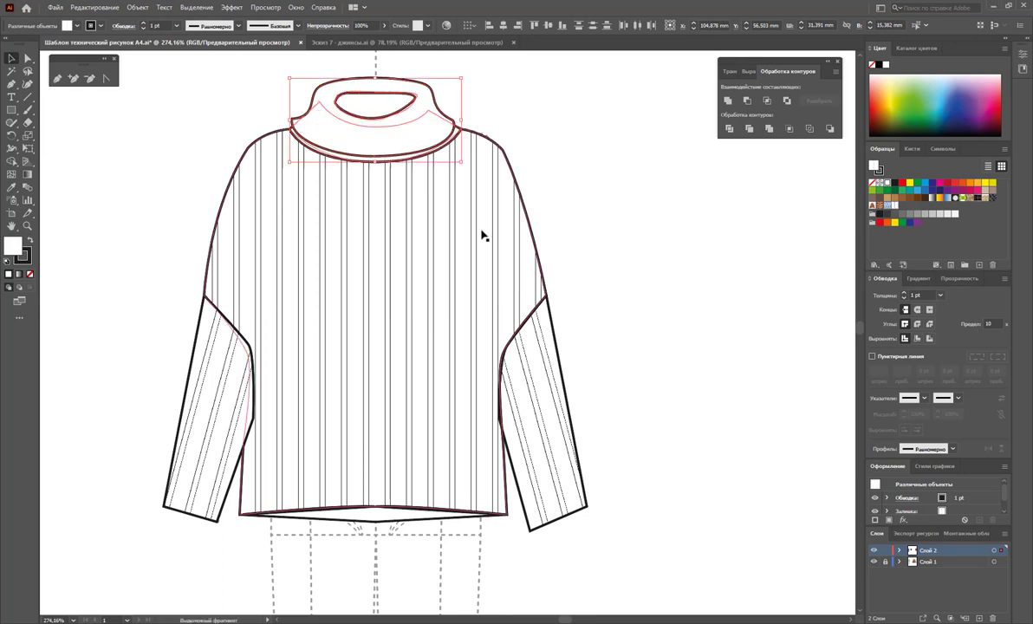
{"action": "left_click", "coordinate": [12, 186]}
{"action": "left_click", "coordinate": [363, 274]}
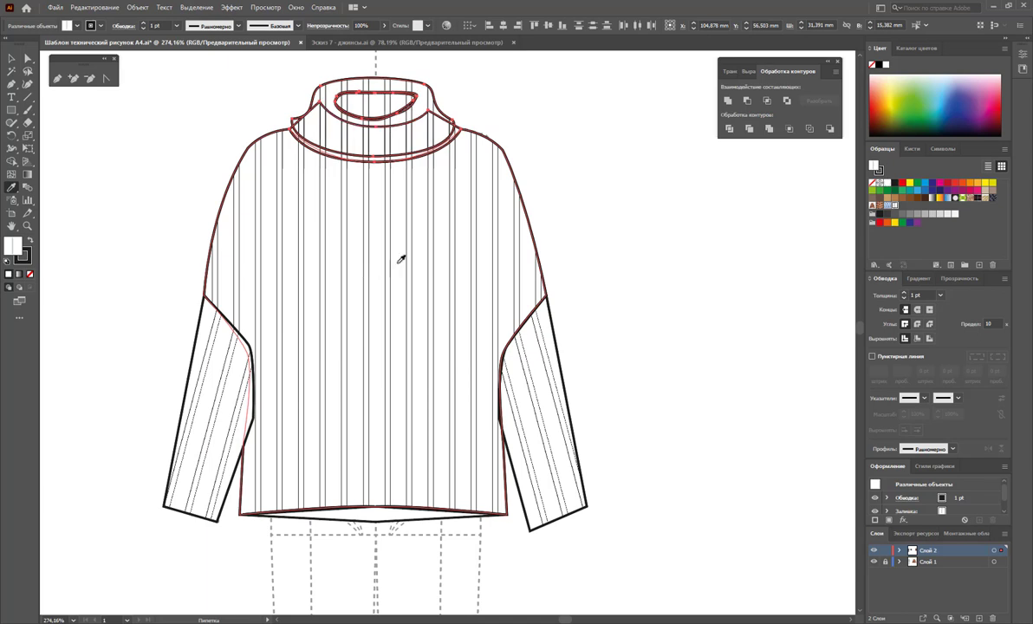
{"action": "left_click", "coordinate": [11, 59]}
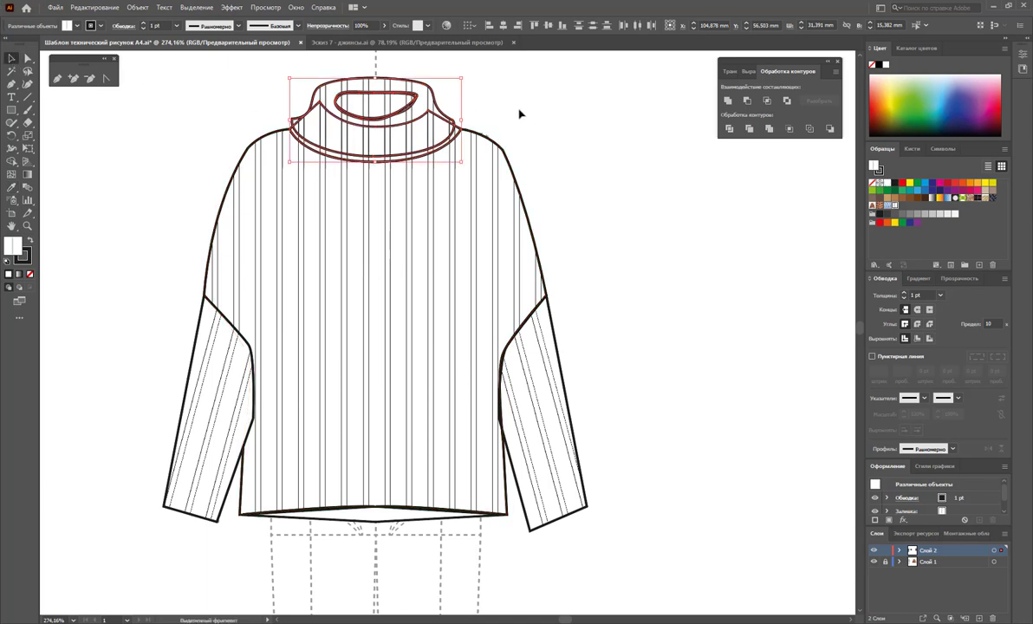
Bring the collar in front of the sweater body
{"action": "left_click", "coordinate": [519, 110]}
{"action": "left_click", "coordinate": [426, 97]}
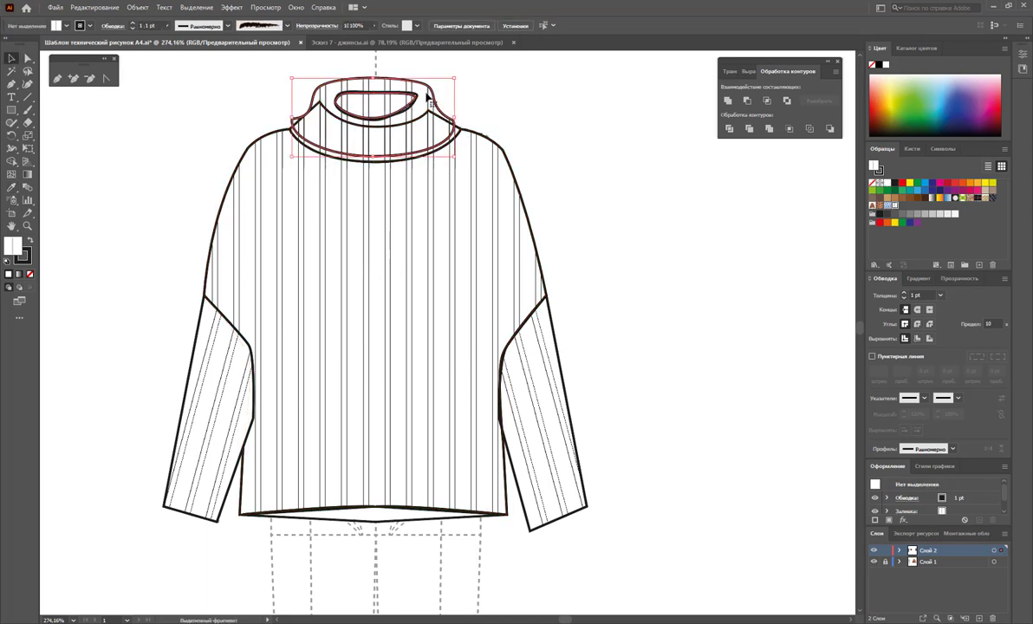
{"action": "right_click", "coordinate": [426, 95]}
{"action": "left_click", "coordinate": [604, 203]}
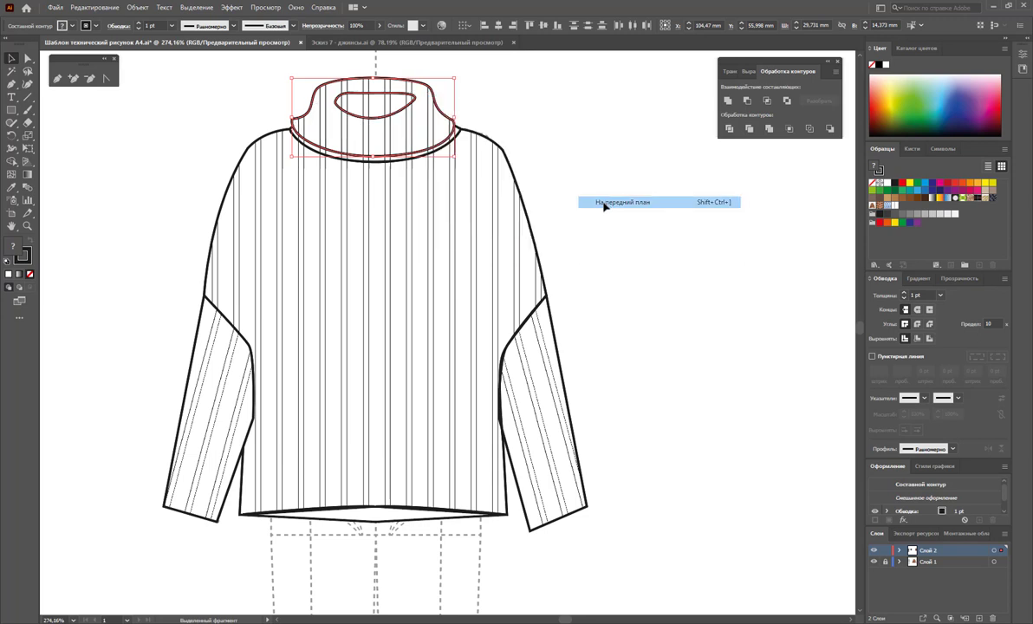
{"action": "left_click", "coordinate": [596, 196]}
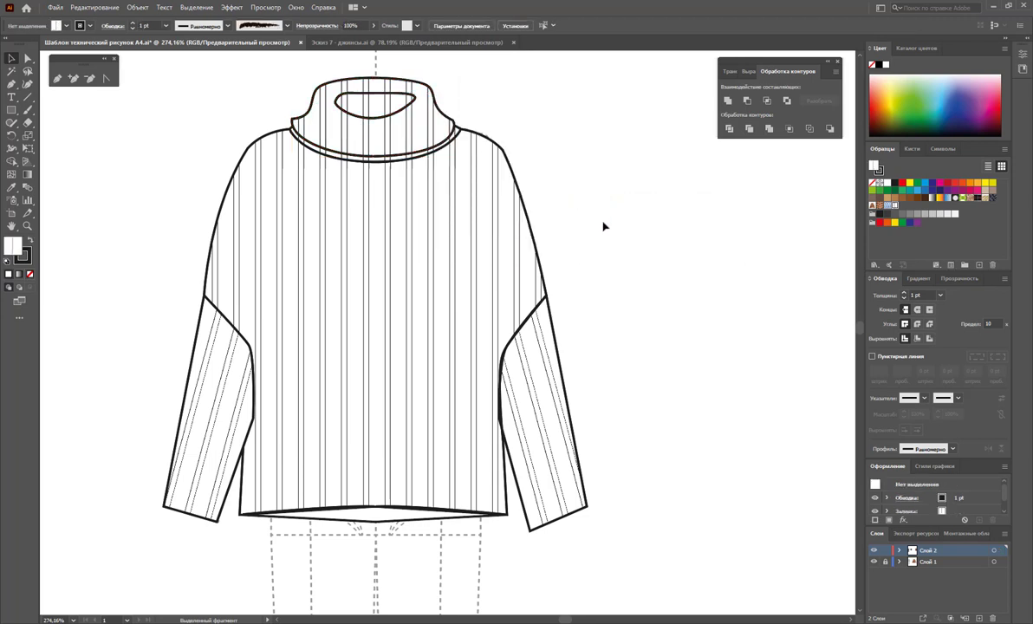
Scale the sleeves, body, collar and neckband together to about 72.5% for finer ribs
{"action": "left_click", "coordinate": [554, 382]}
{"action": "left_click", "coordinate": [438, 291], "text": "shift"}
{"action": "left_click", "coordinate": [236, 380], "text": "shift"}
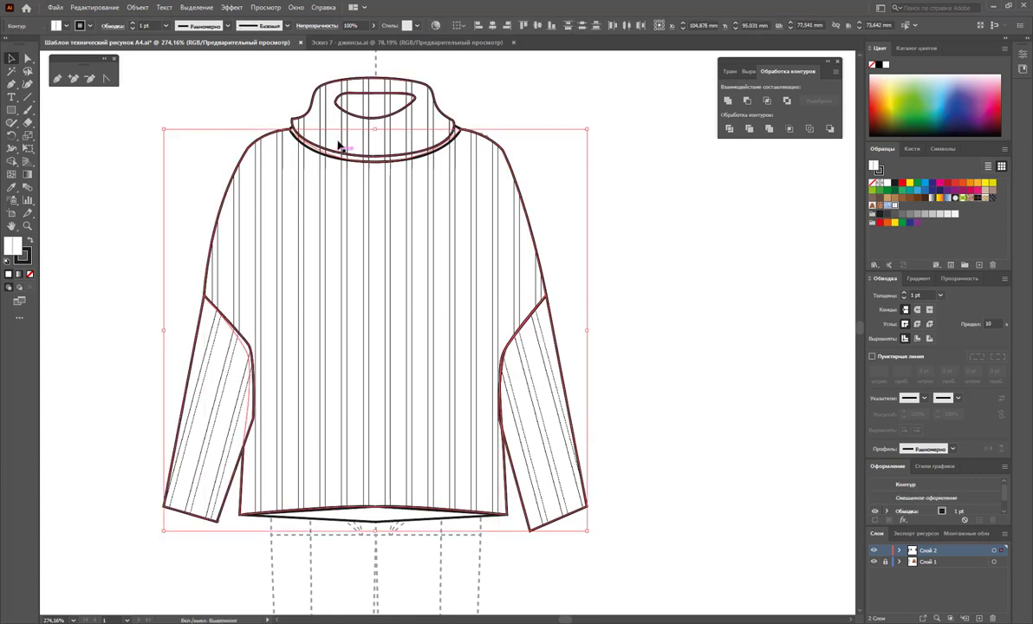
{"action": "left_click", "coordinate": [362, 107], "text": "shift"}
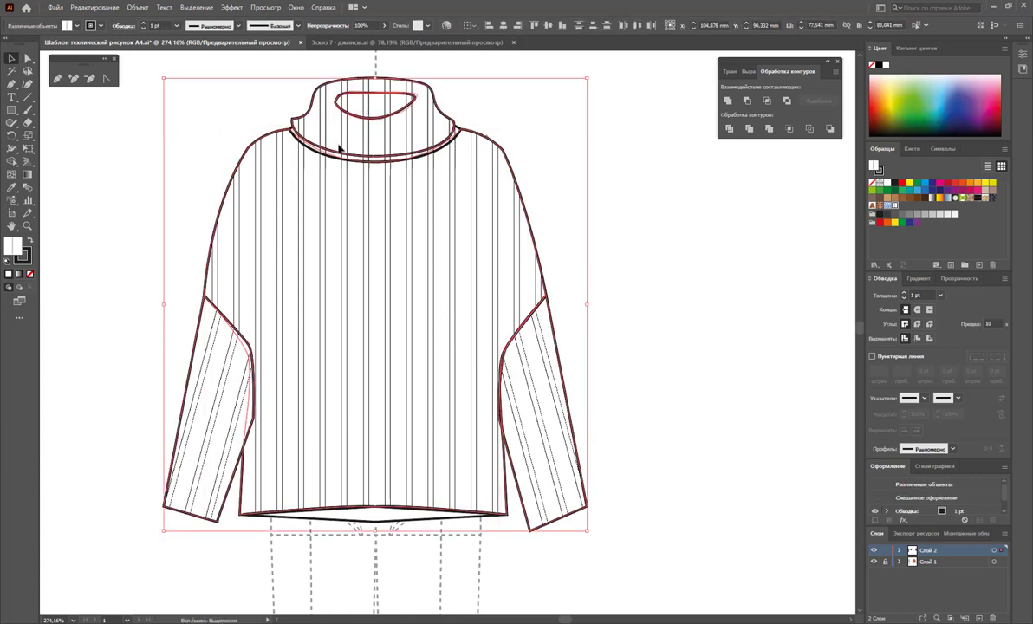
{"action": "left_click", "coordinate": [339, 149], "text": "shift"}
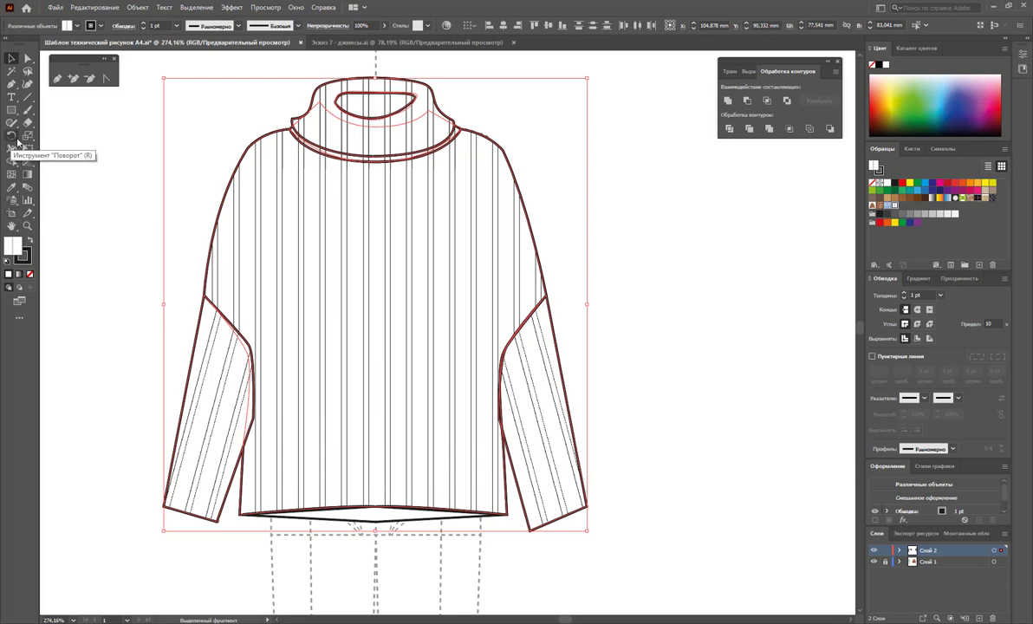
{"action": "double_click", "coordinate": [27, 136]}
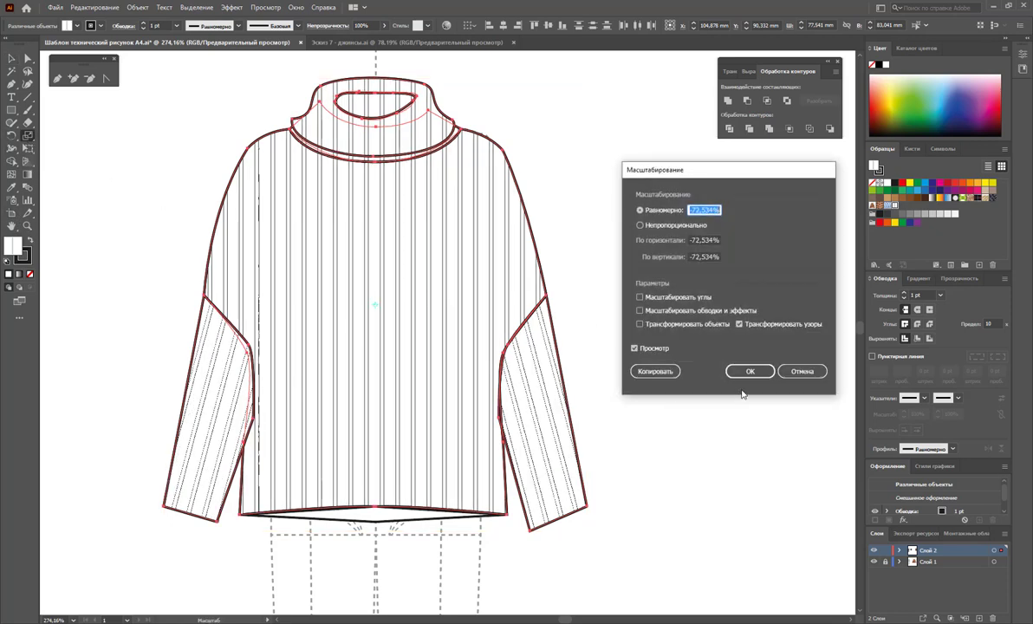
{"action": "left_click", "coordinate": [750, 370]}
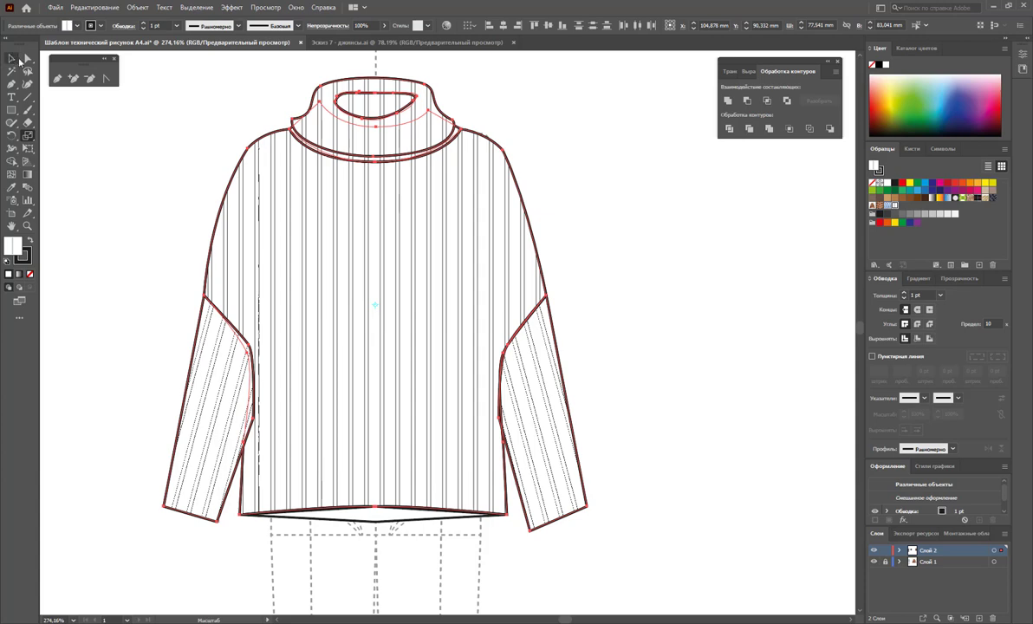
{"action": "left_click", "coordinate": [19, 59]}
{"action": "left_click", "coordinate": [622, 301]}
{"action": "key", "text": "z"}
{"action": "left_click", "coordinate": [610, 290], "text": "alt"}
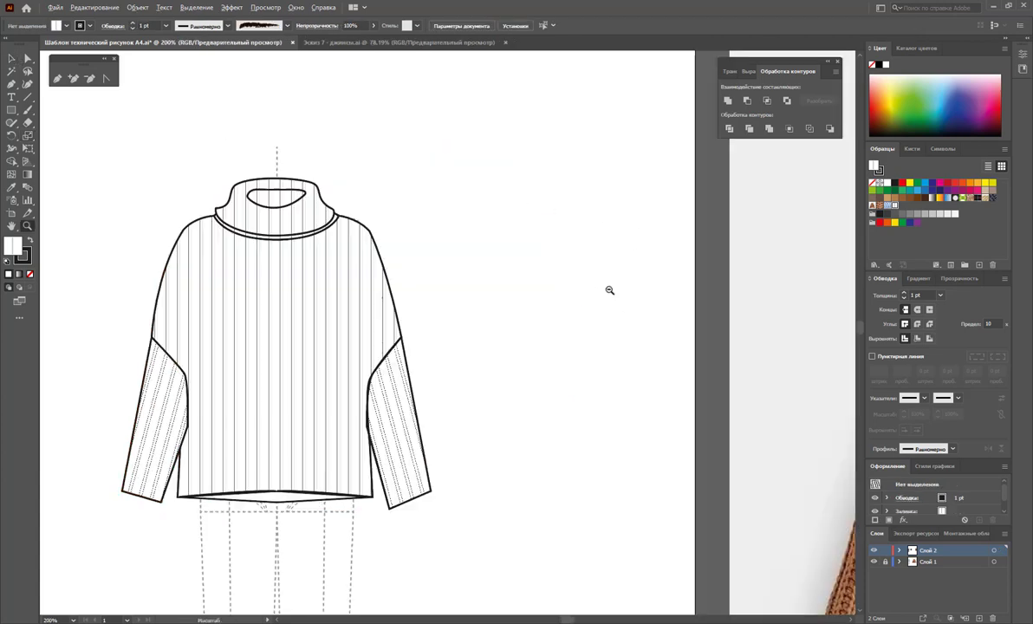
{"action": "left_click", "coordinate": [483, 306], "text": "alt"}
{"action": "left_click", "coordinate": [456, 322], "text": "alt"}
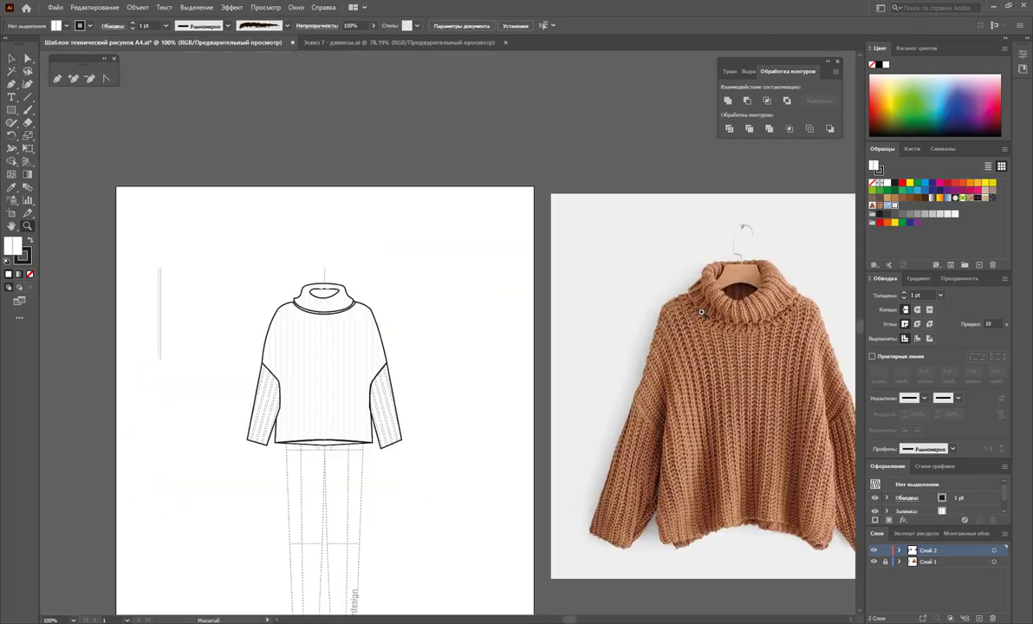
{"action": "left_click_drag", "start_coordinate": [334, 304], "coordinate": [509, 346]}
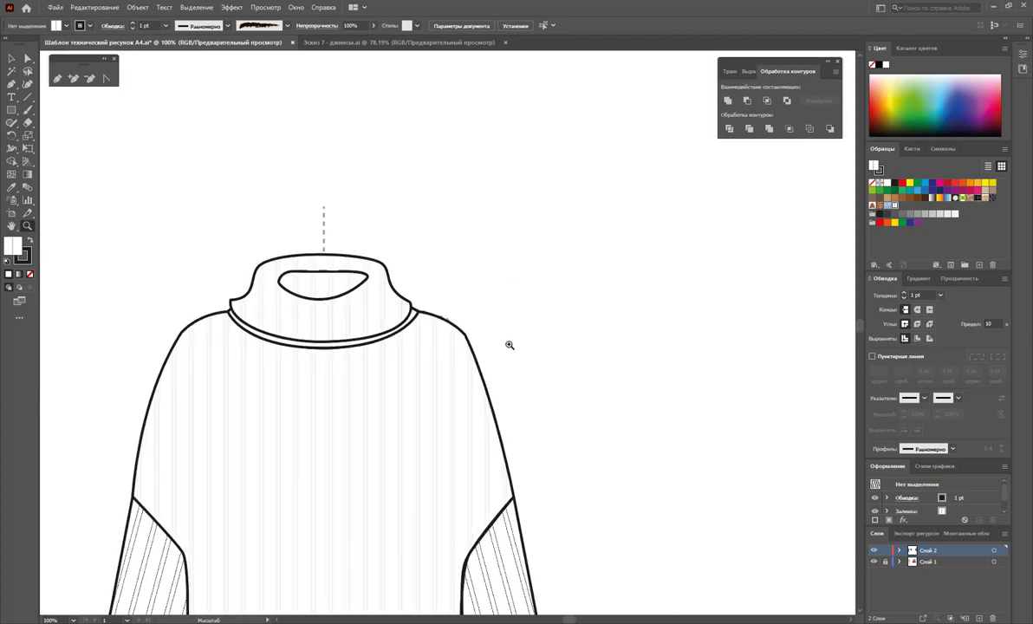
{"action": "left_click", "coordinate": [11, 58]}
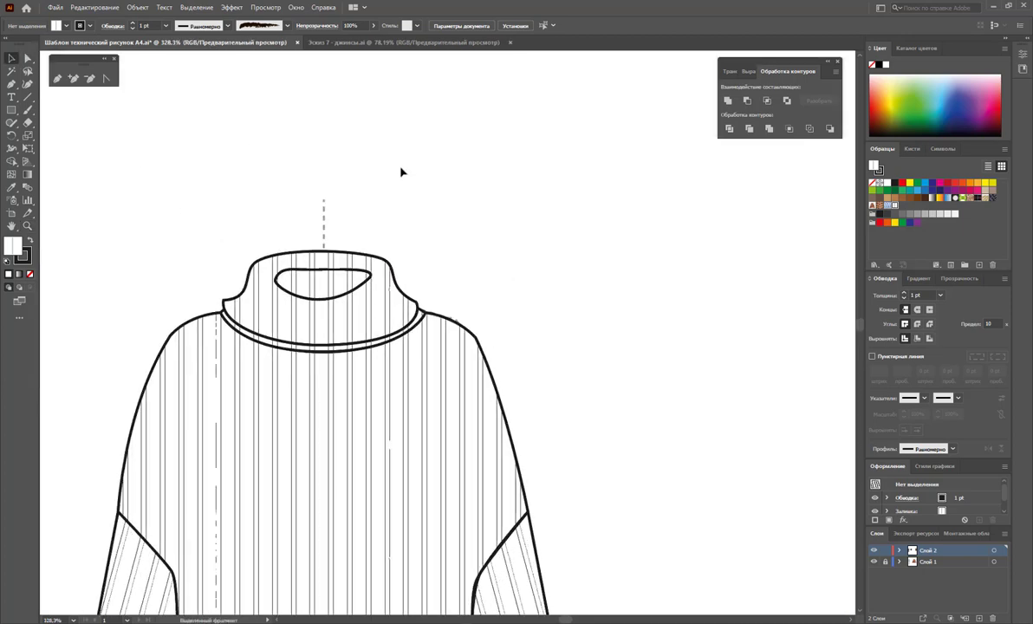
{"action": "scroll", "coordinate": [411, 260], "scroll_direction": "up", "scroll_amount": 2}
{"action": "left_click", "coordinate": [398, 347]}
{"action": "left_click_drag", "start_coordinate": [398, 347], "coordinate": [404, 166]}
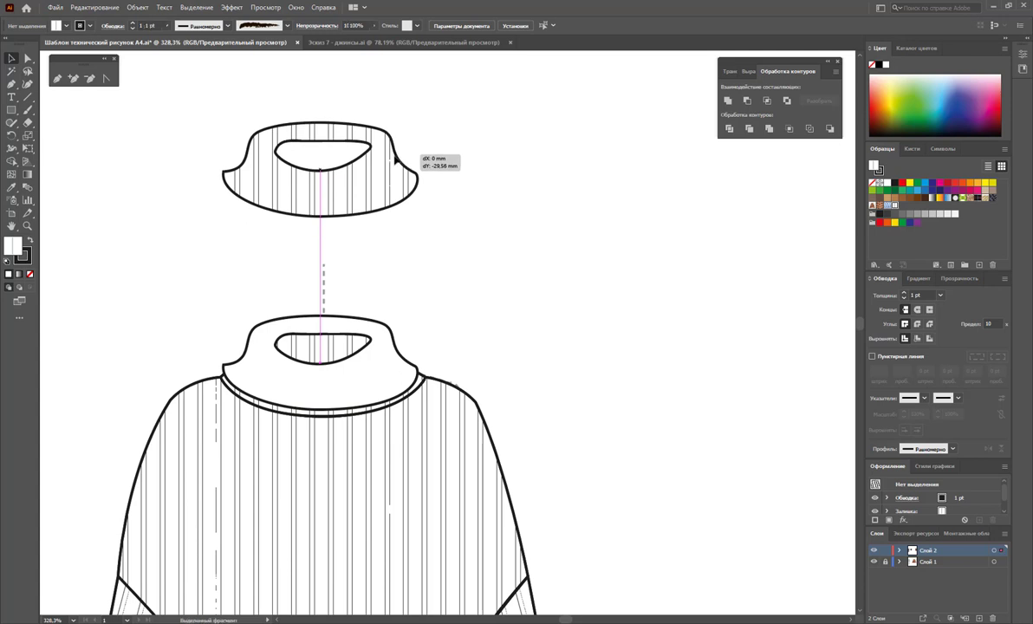
{"action": "right_click", "coordinate": [383, 165]}
{"action": "left_click", "coordinate": [409, 241]}
{"action": "left_click", "coordinate": [492, 214]}
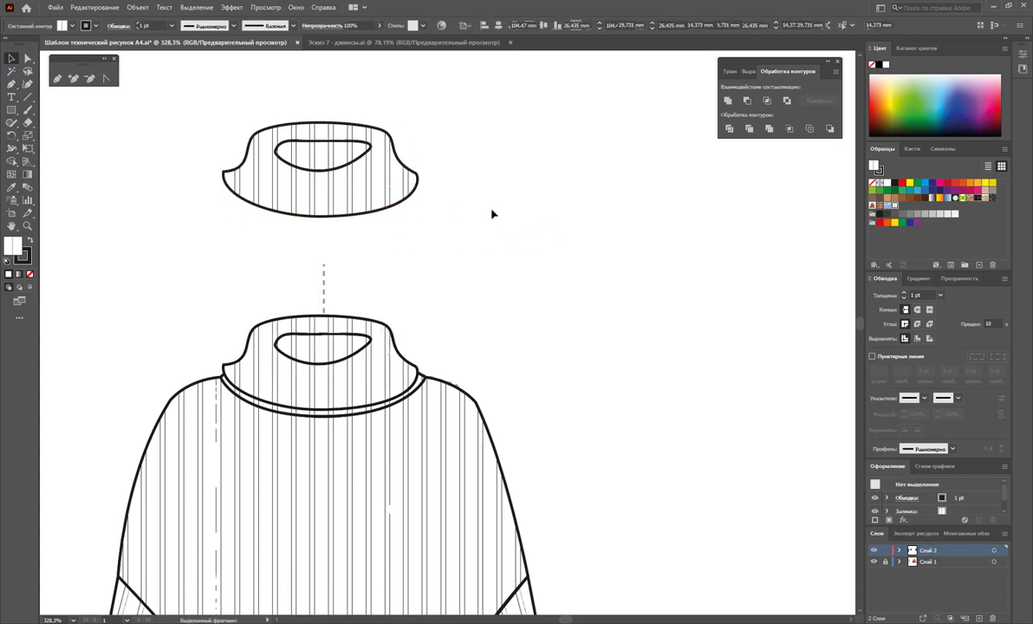
{"action": "left_click", "coordinate": [341, 157]}
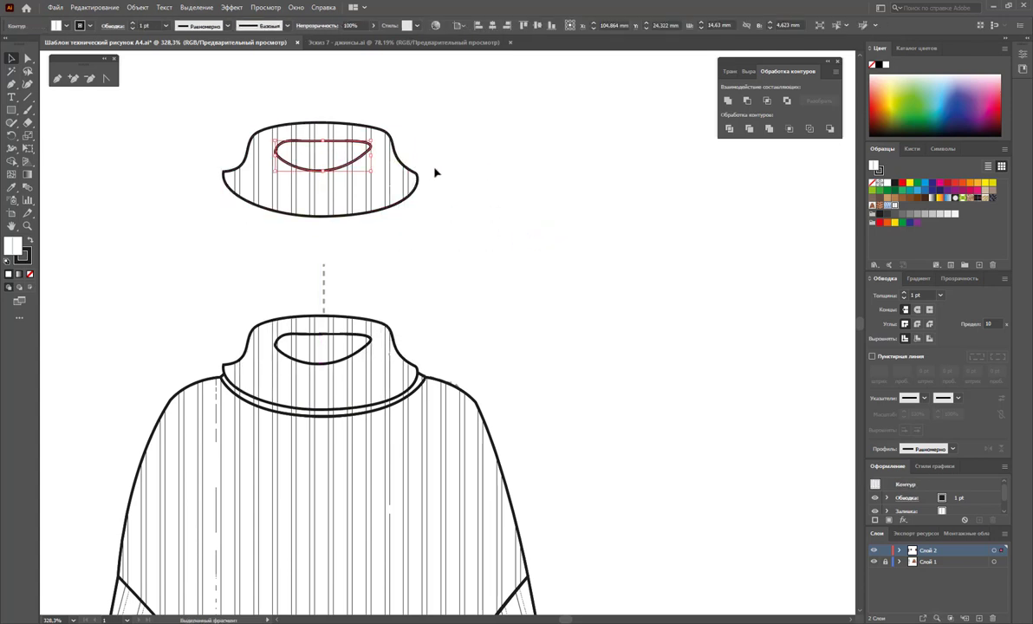
{"action": "key", "text": "Delete"}
{"action": "left_click", "coordinate": [378, 171]}
{"action": "key", "text": "Delete"}
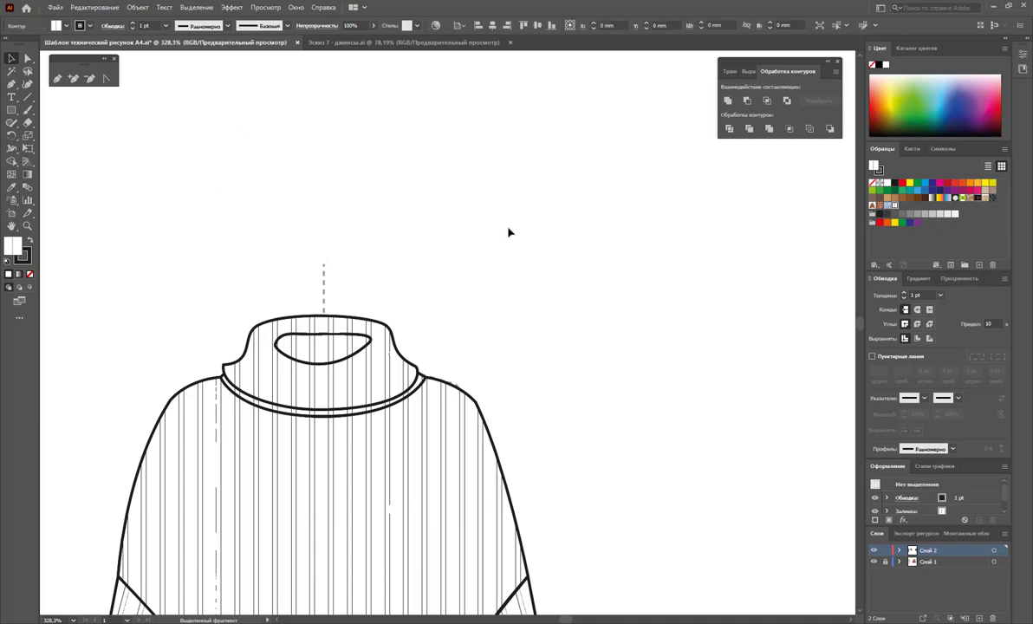
{"action": "scroll", "coordinate": [382, 242], "scroll_direction": "down", "scroll_amount": 5}
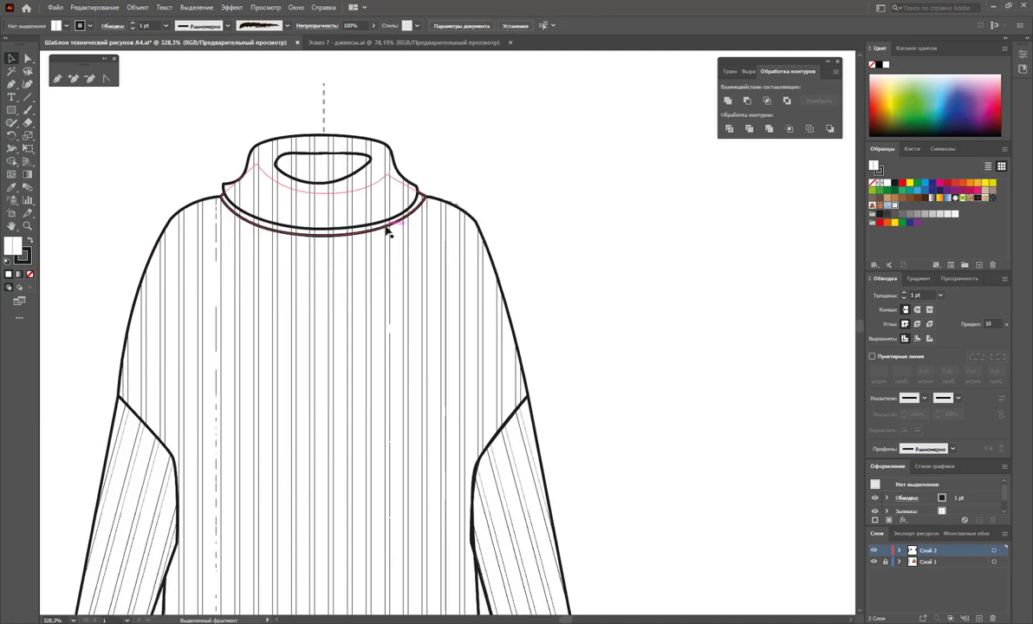
{"action": "key", "text": "z"}
{"action": "left_click", "coordinate": [416, 442], "text": "alt"}
{"action": "left_click", "coordinate": [486, 416], "text": "alt"}
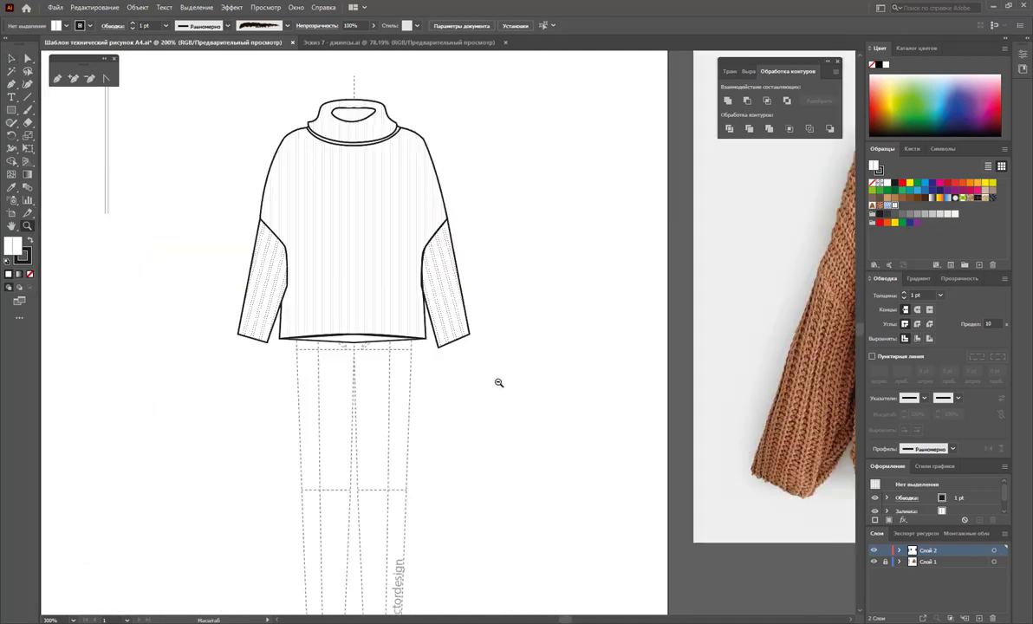
{"action": "left_click", "coordinate": [465, 363], "text": "alt"}
{"action": "left_click", "coordinate": [460, 363], "text": "alt"}
{"action": "left_click", "coordinate": [426, 356], "text": "alt"}
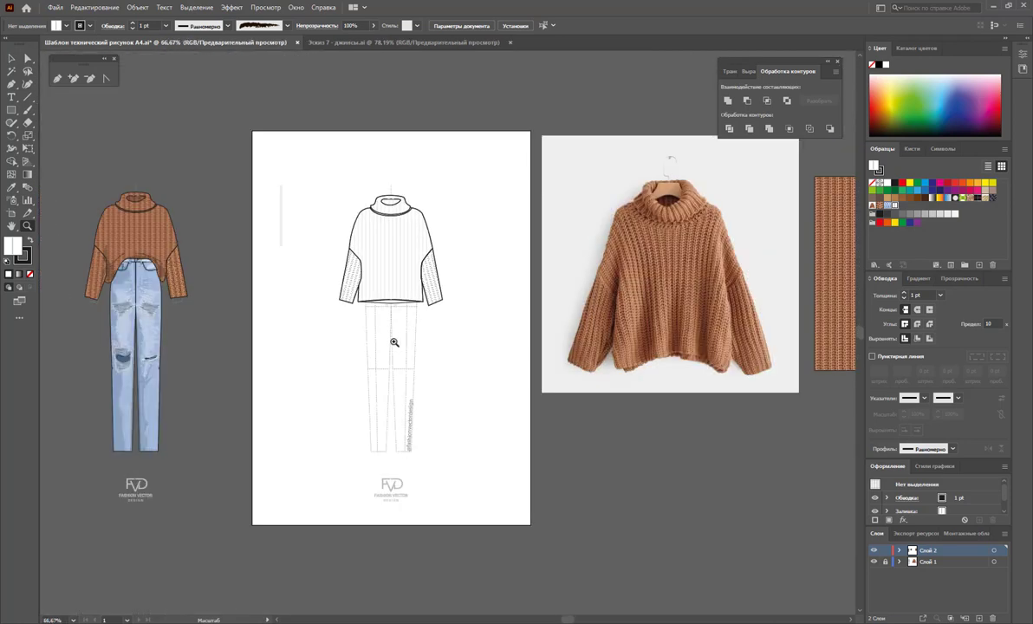
{"action": "left_click", "coordinate": [12, 58]}
Delete the stray vertical line and move the sweater sketch below the reference photo
{"action": "left_click_drag", "start_coordinate": [251, 143], "coordinate": [302, 236]}
{"action": "key", "text": "Delete"}
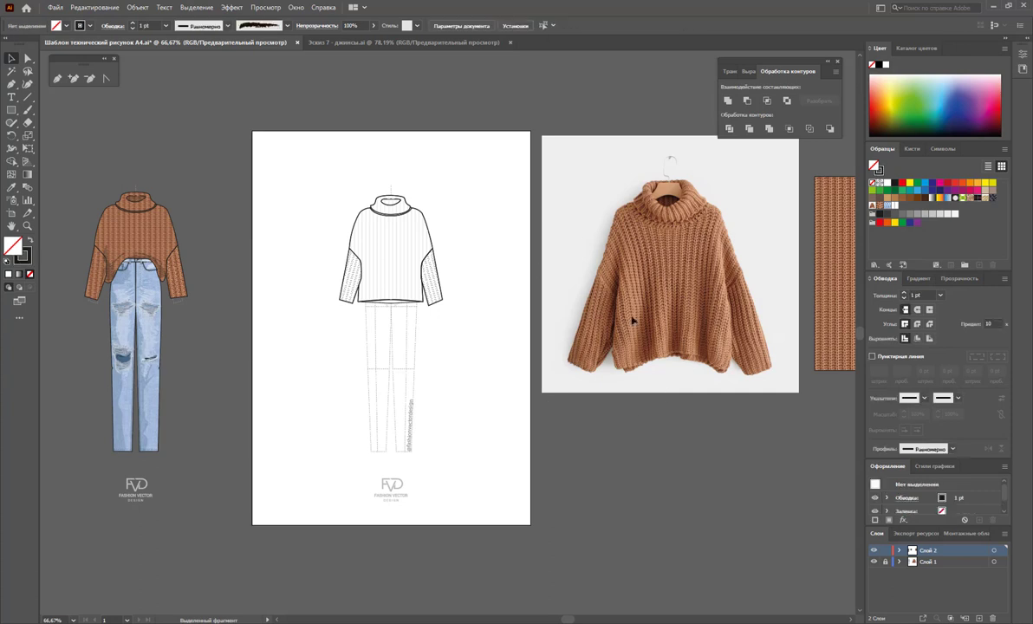
{"action": "left_click_drag", "start_coordinate": [450, 160], "coordinate": [338, 328]}
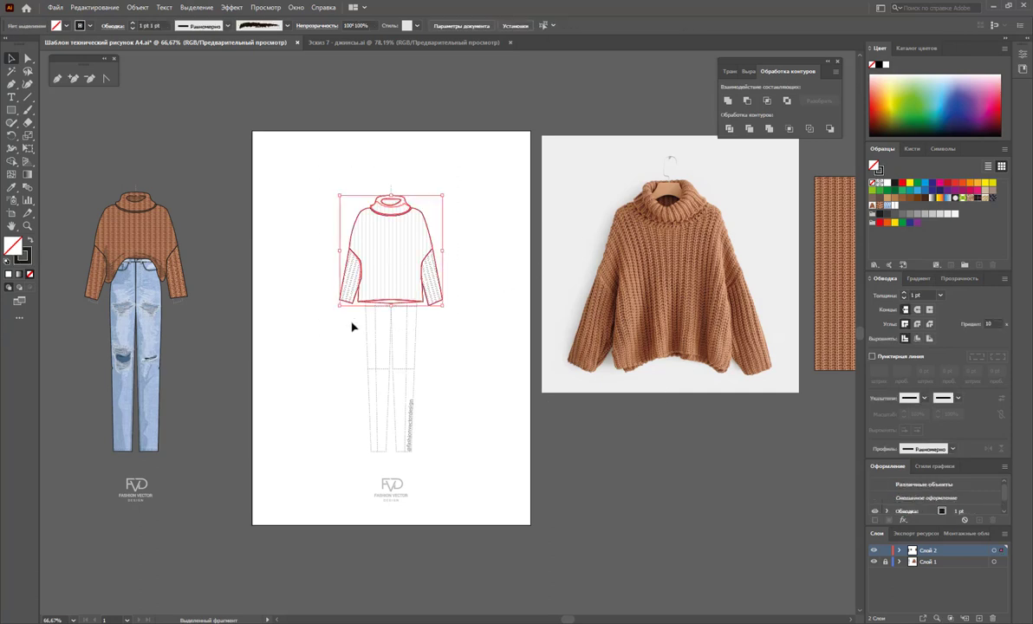
{"action": "scroll", "coordinate": [352, 325], "scroll_direction": "down", "scroll_amount": 2}
{"action": "left_click_drag", "start_coordinate": [389, 209], "coordinate": [607, 434]}
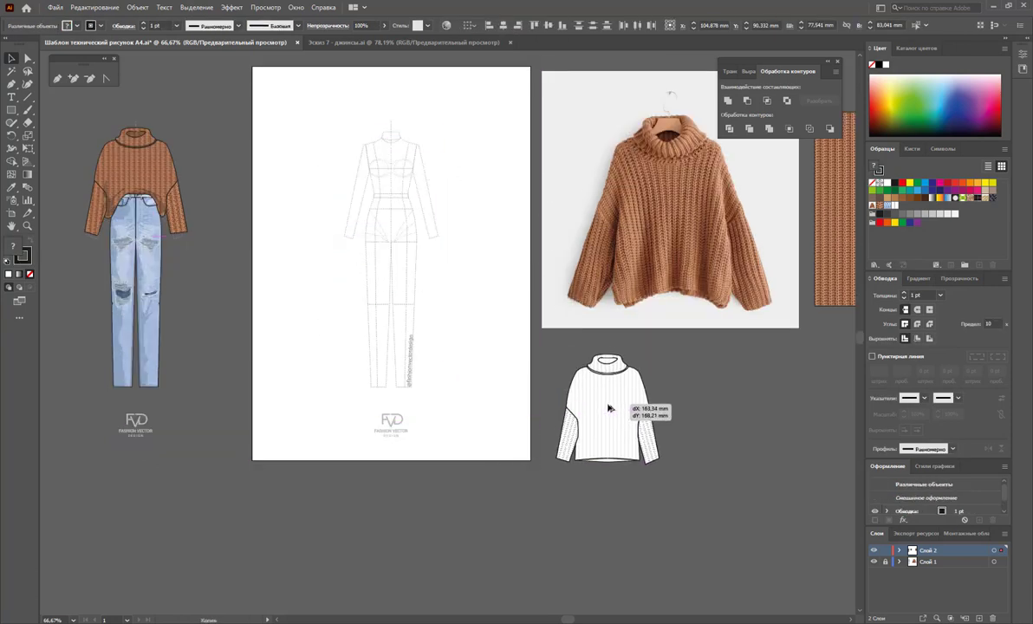
Place a duplicate of the sweater body and sleeves beneath the original
{"action": "left_click", "coordinate": [724, 428]}
{"action": "left_click", "coordinate": [632, 404]}
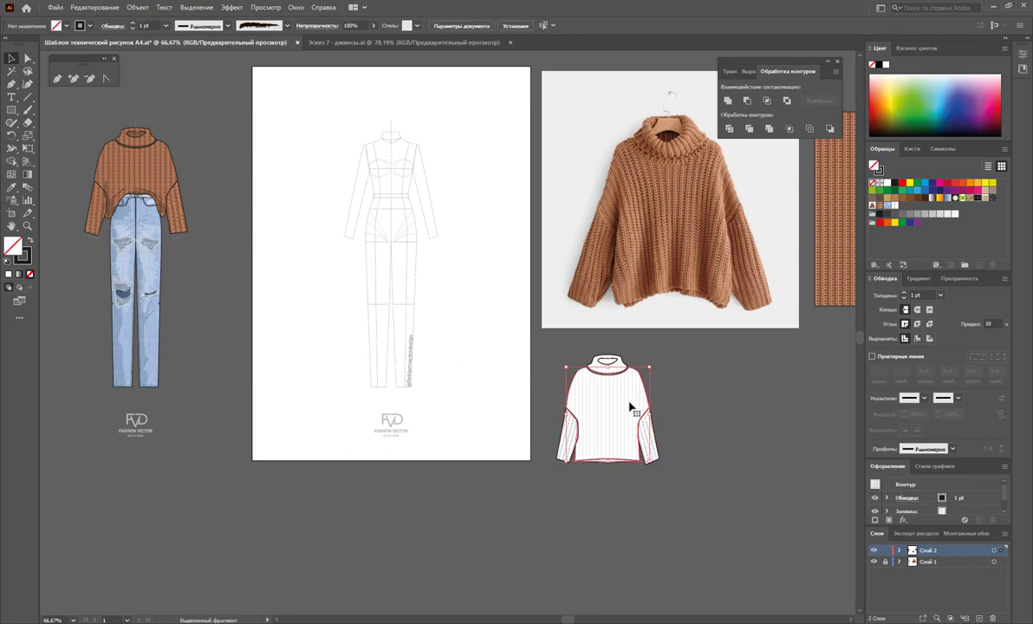
{"action": "left_click", "coordinate": [562, 416], "text": "shift"}
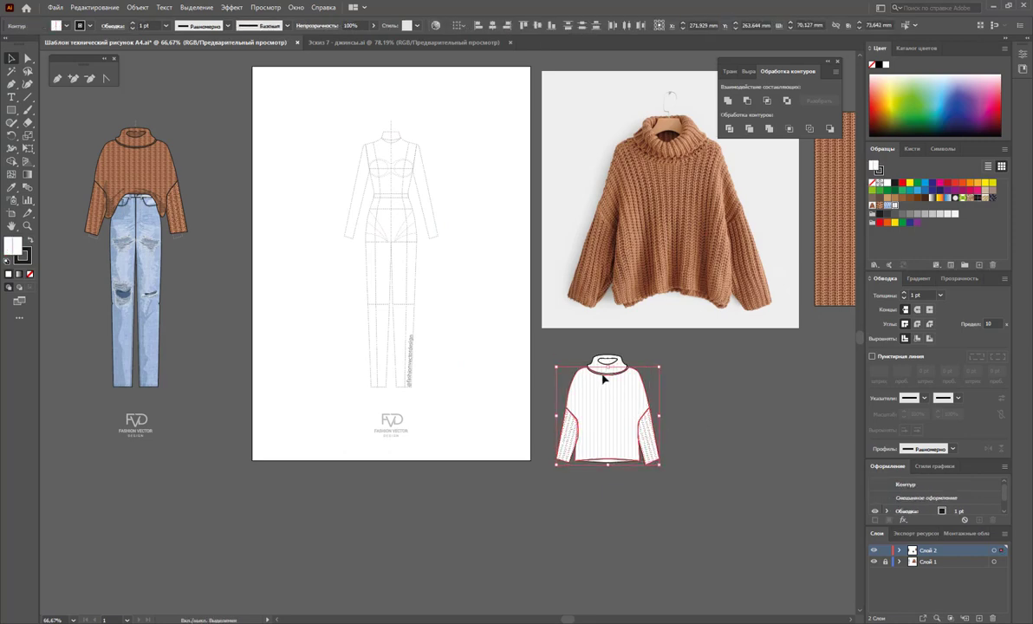
{"action": "left_click_drag", "start_coordinate": [641, 386], "coordinate": [641, 518]}
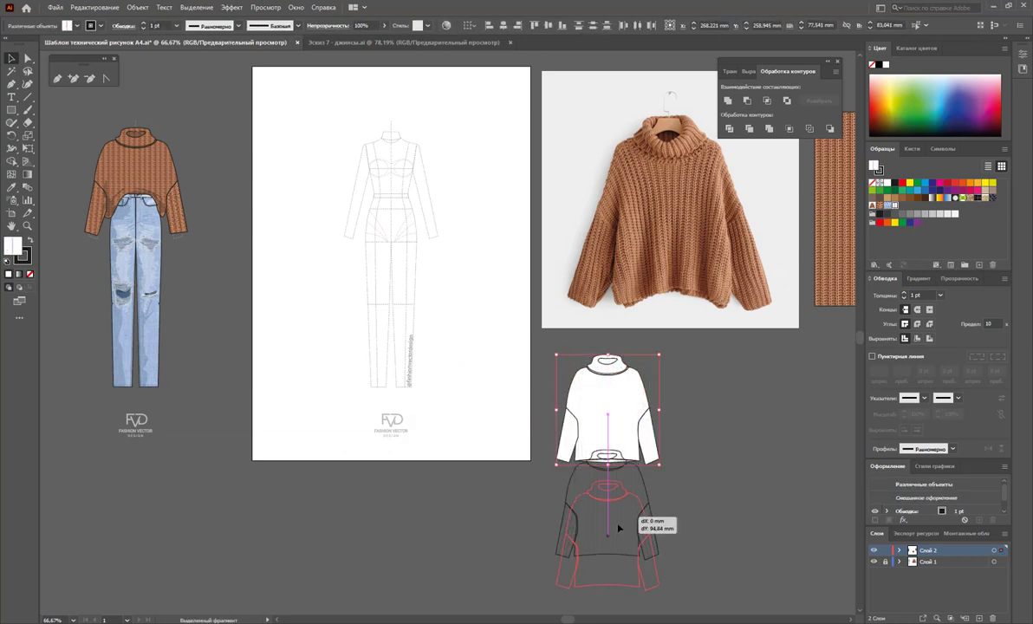
{"action": "left_click", "coordinate": [678, 449]}
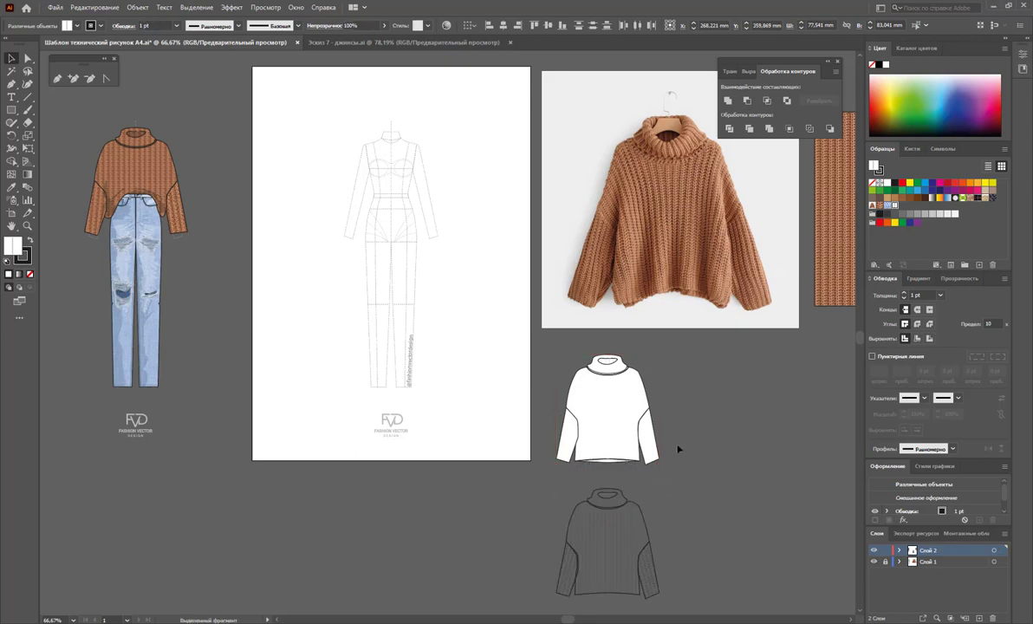
Fill the upper sweater's body and sleeves with solid blue #314966
{"action": "left_click", "coordinate": [565, 415]}
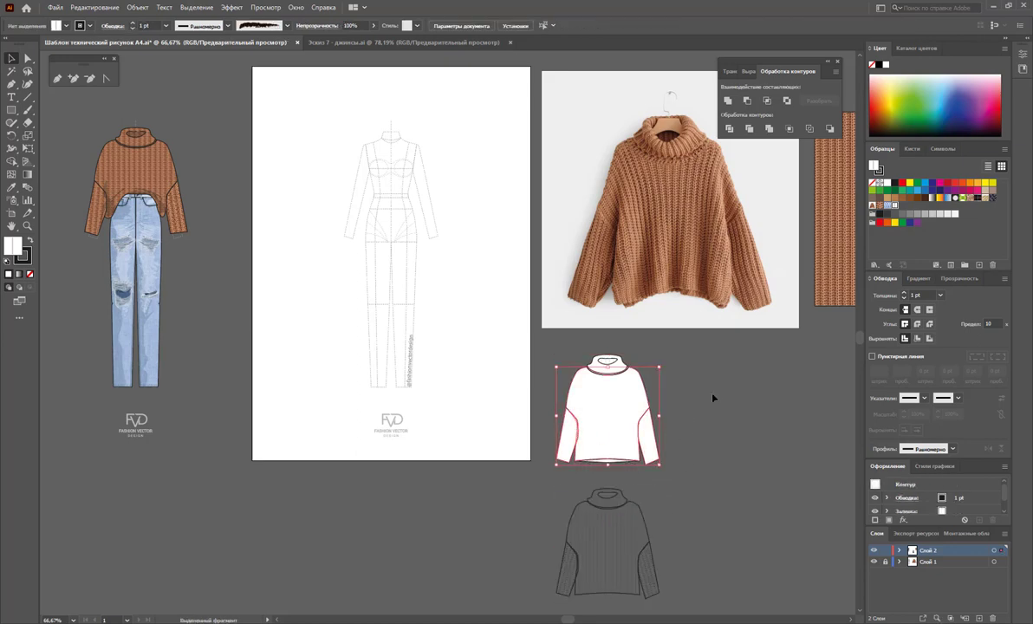
{"action": "left_click", "coordinate": [12, 187]}
{"action": "left_click", "coordinate": [608, 198]}
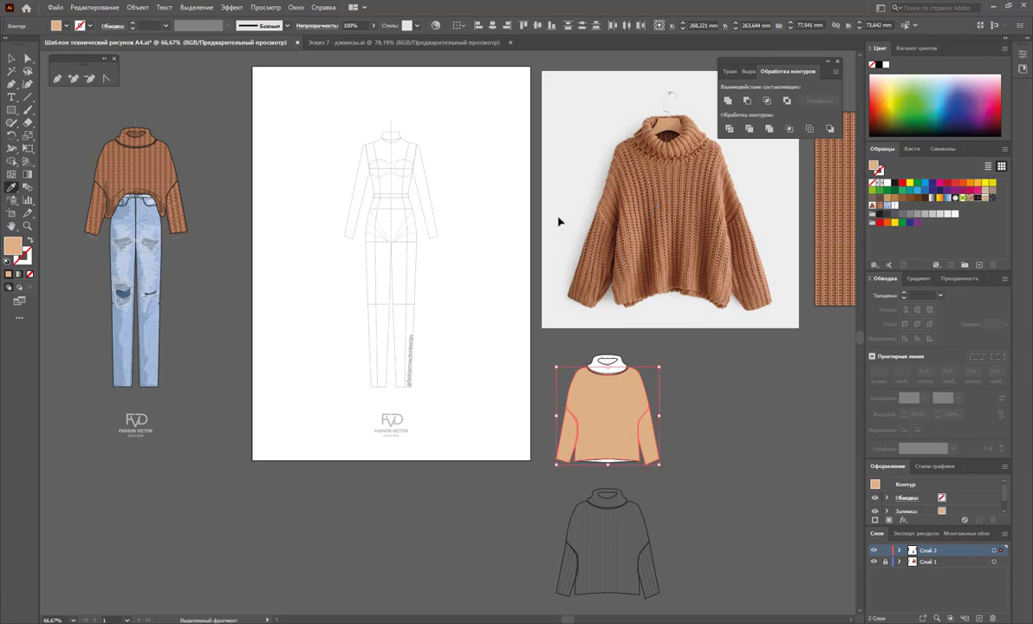
{"action": "key", "text": "d"}
{"action": "left_click", "coordinate": [938, 193]}
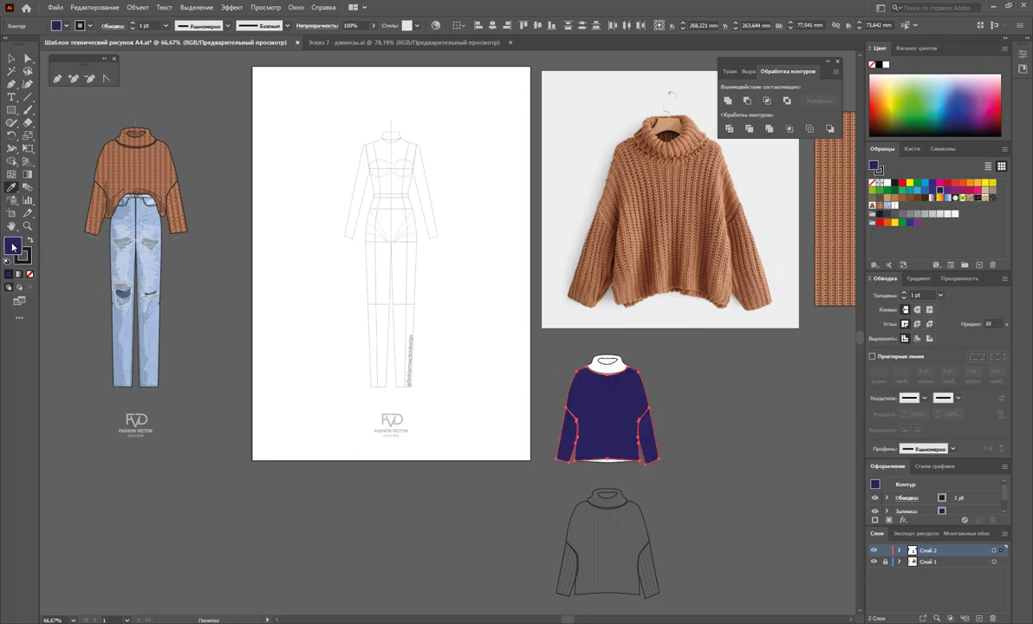
{"action": "double_click", "coordinate": [875, 65]}
{"action": "mouse_move", "coordinate": [722, 210]}
{"action": "left_mouse_down"}
{"action": "mouse_move", "coordinate": [733, 140]}
{"action": "mouse_move", "coordinate": [738, 171]}
{"action": "mouse_move", "coordinate": [711, 194]}
{"action": "left_mouse_up"}
{"action": "mouse_move", "coordinate": [801, 164]}
{"action": "left_mouse_down"}
{"action": "mouse_move", "coordinate": [797, 181]}
{"action": "mouse_move", "coordinate": [743, 139]}
{"action": "mouse_move", "coordinate": [743, 200]}
{"action": "mouse_move", "coordinate": [711, 204]}
{"action": "left_mouse_up"}
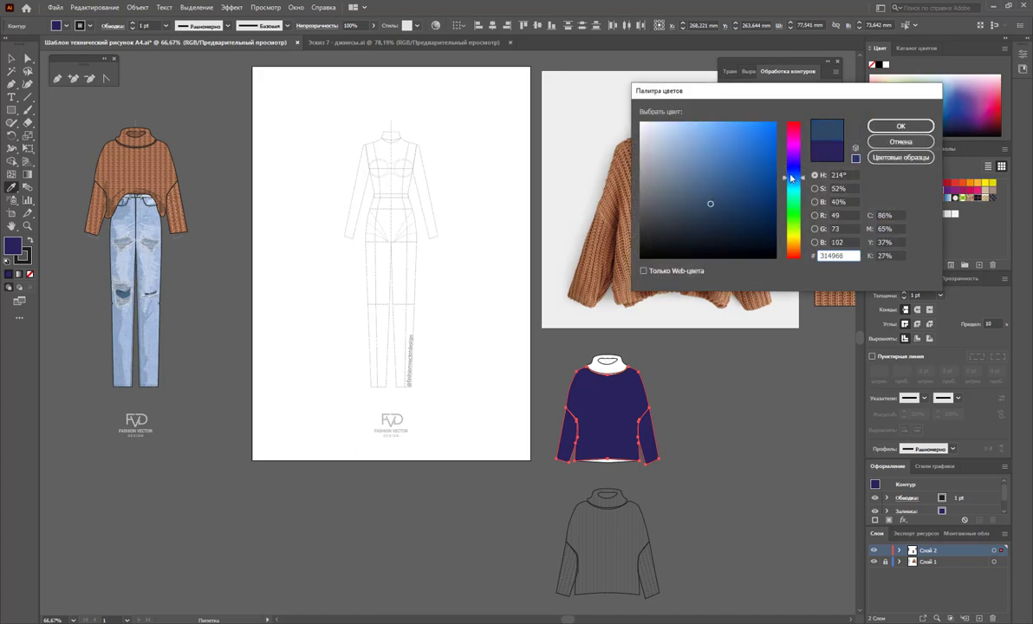
{"action": "left_click", "coordinate": [900, 126]}
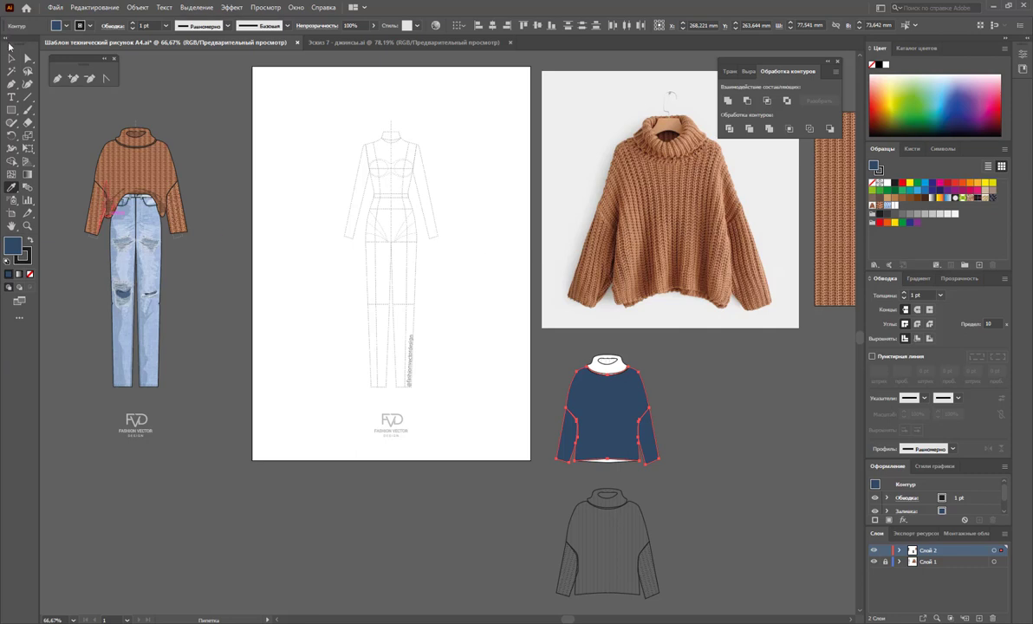
{"action": "left_click", "coordinate": [11, 58]}
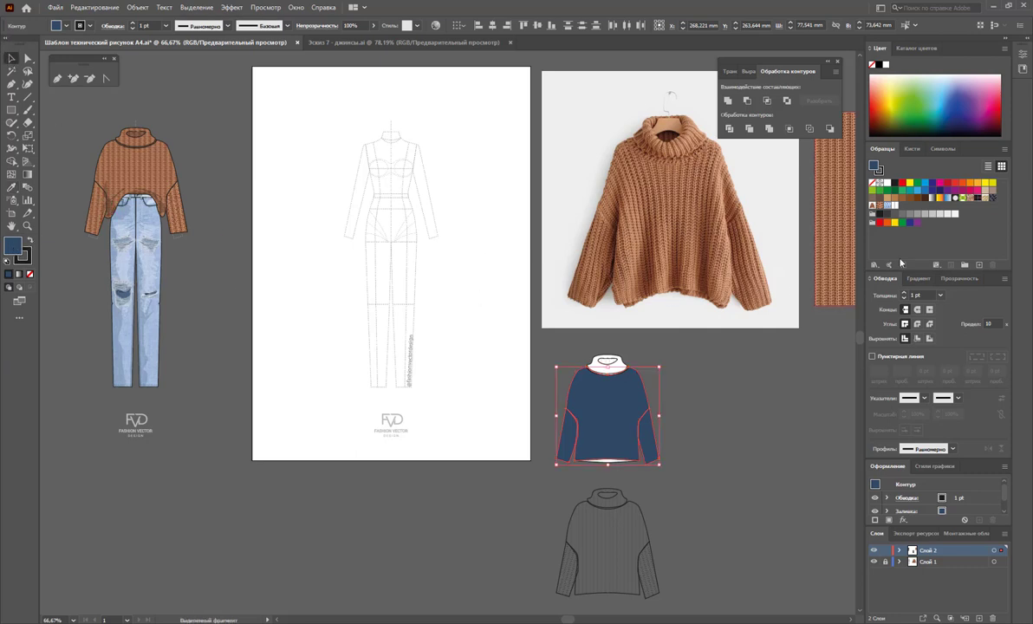
{"action": "left_click", "coordinate": [392, 414]}
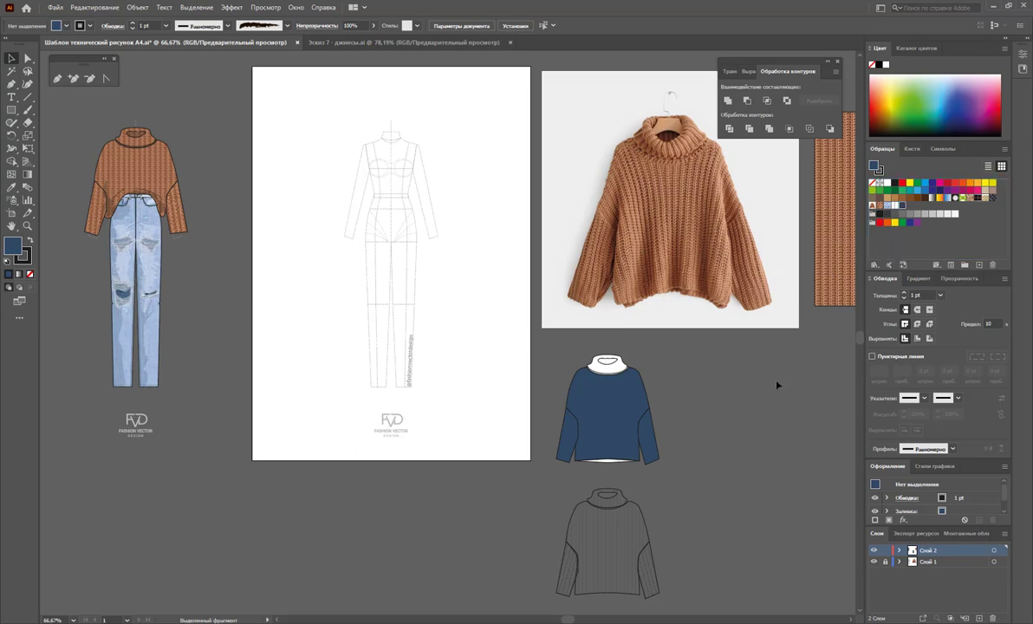
Zoom in on the blue sweater and place a copy of the ribbed collar beside it
{"action": "left_click", "coordinate": [620, 368]}
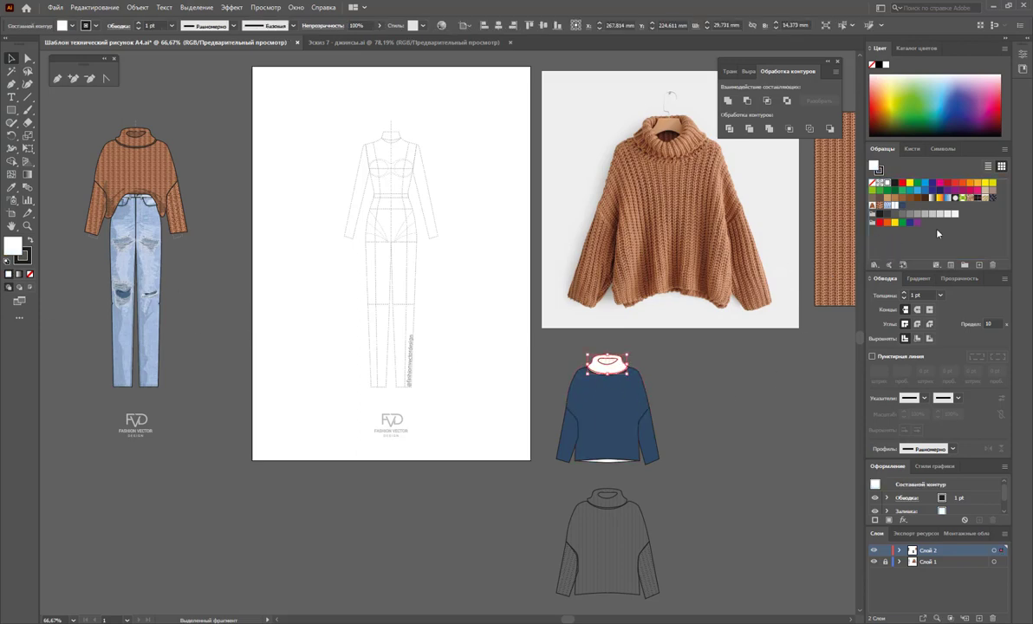
{"action": "left_click", "coordinate": [502, 421]}
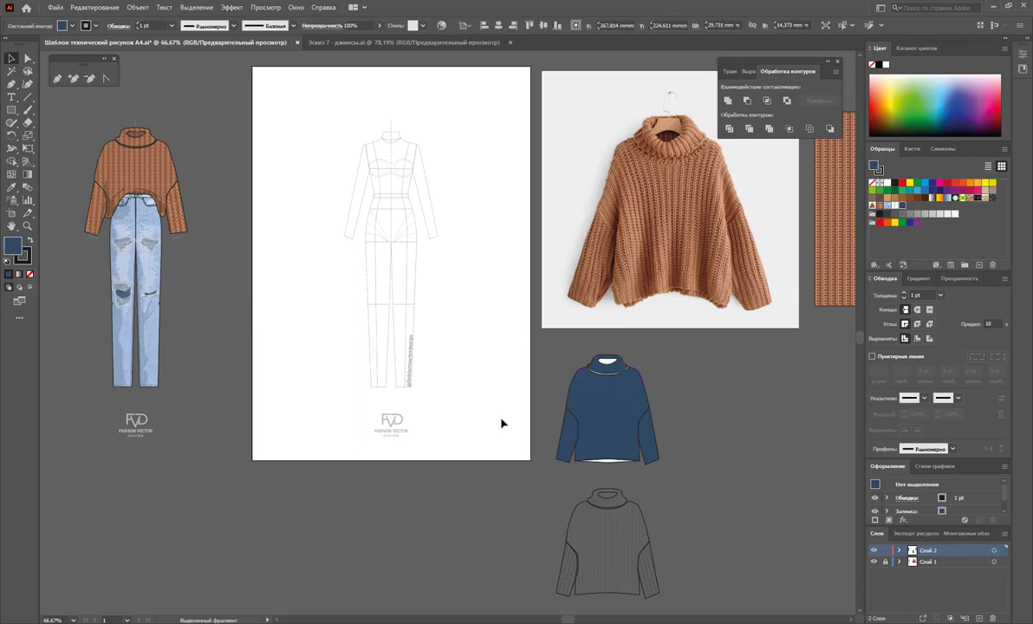
{"action": "left_click", "coordinate": [26, 228]}
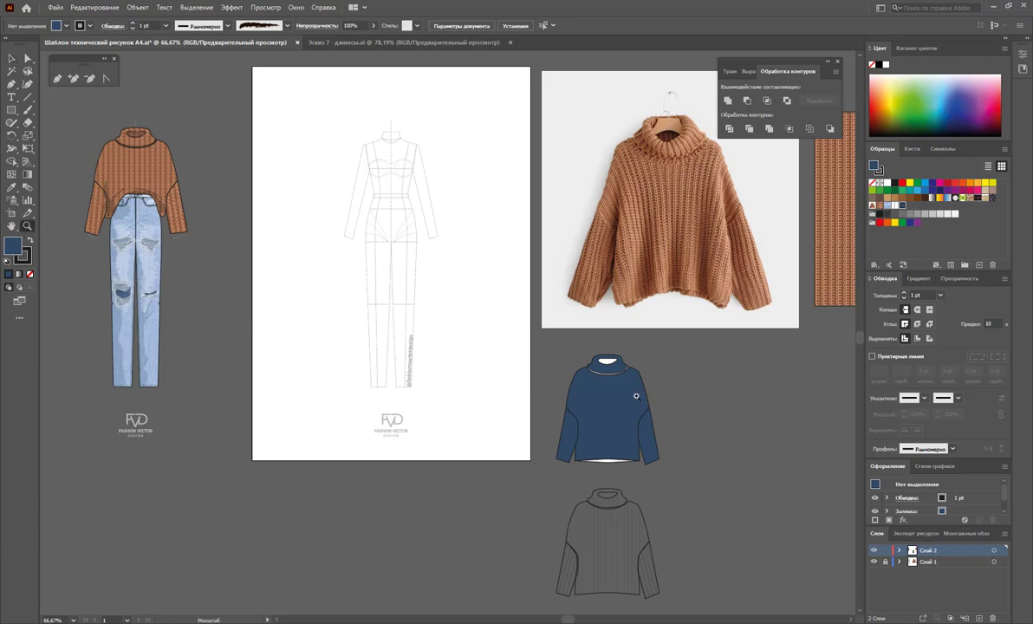
{"action": "left_click_drag", "start_coordinate": [636, 396], "coordinate": [730, 417]}
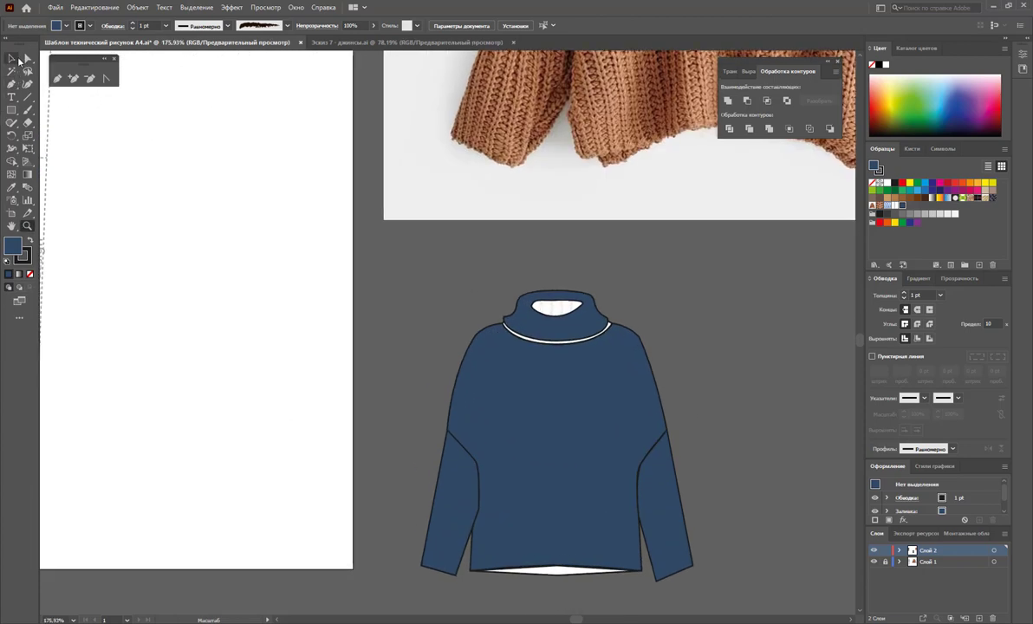
{"action": "left_click", "coordinate": [12, 58]}
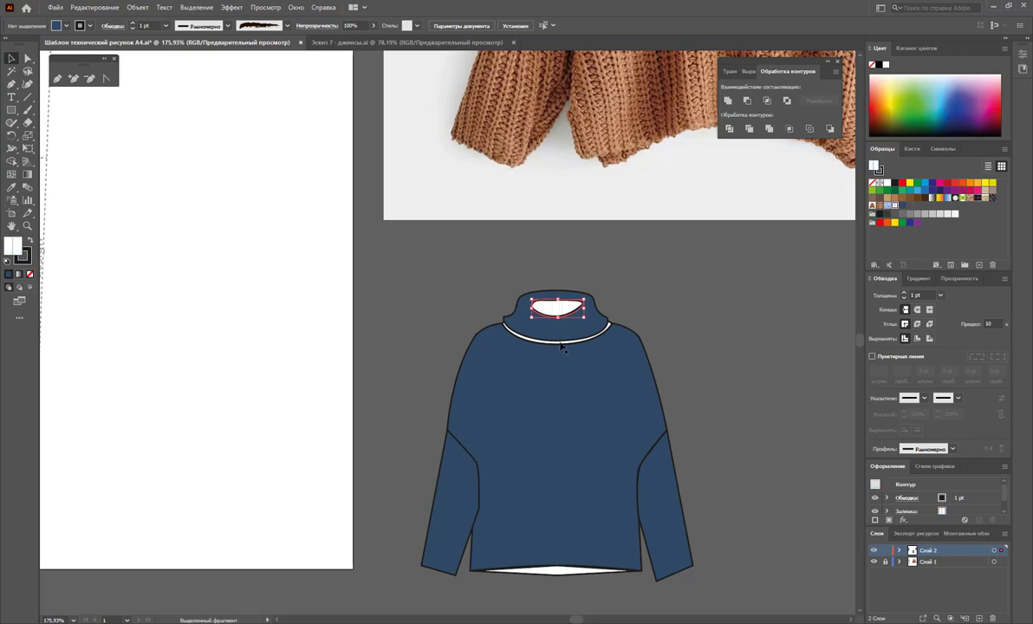
{"action": "left_click", "coordinate": [523, 340]}
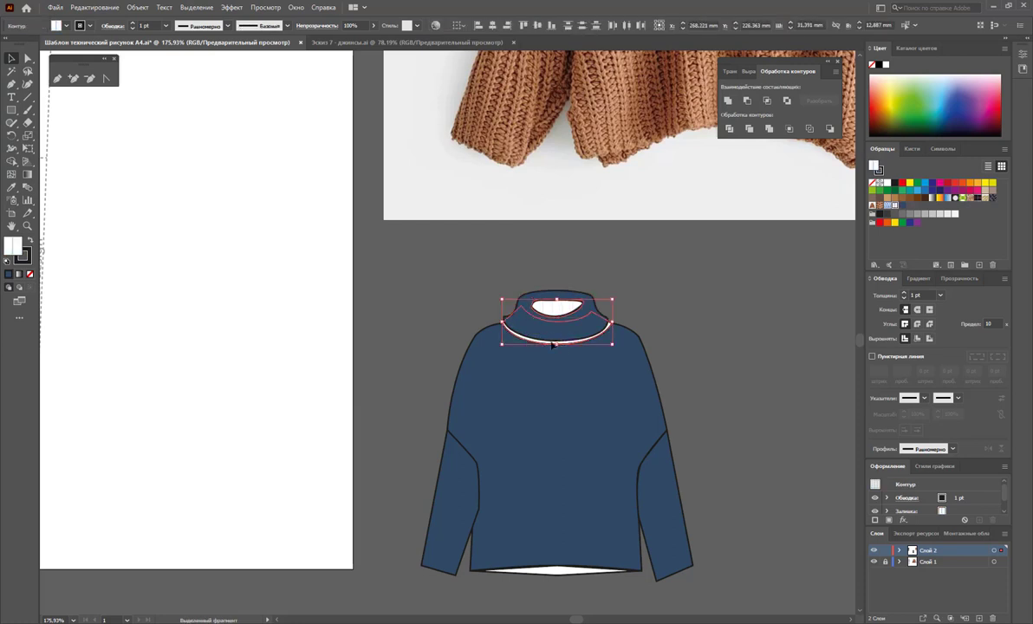
{"action": "left_click_drag", "start_coordinate": [552, 344], "coordinate": [760, 344]}
Fill the collar's neck opening and the hem with darker navy #16283A
{"action": "left_click", "coordinate": [557, 309]}
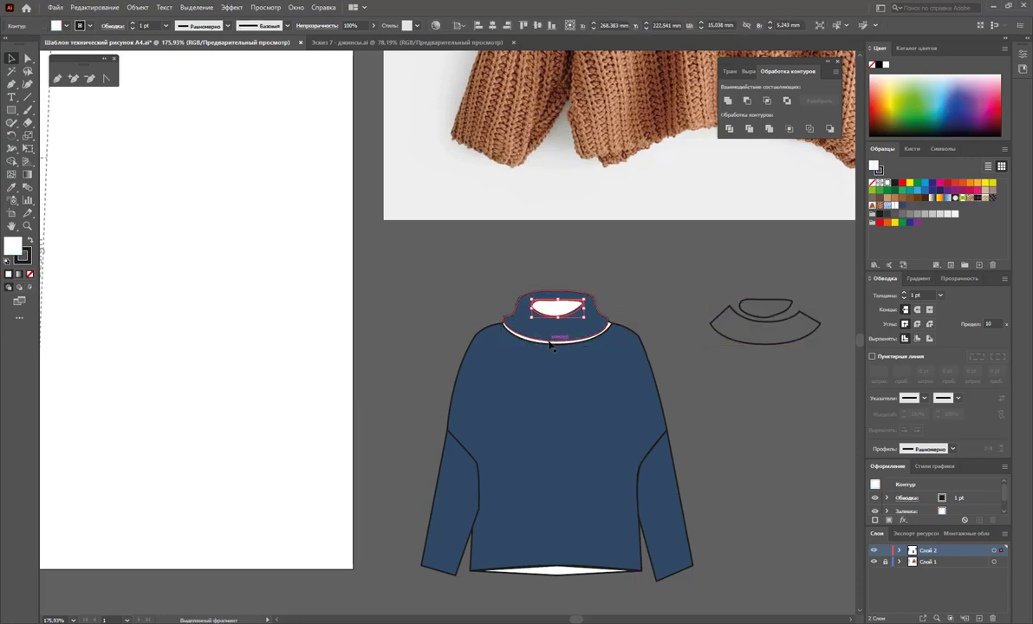
{"action": "left_click", "coordinate": [549, 344]}
{"action": "key", "text": "comma"}
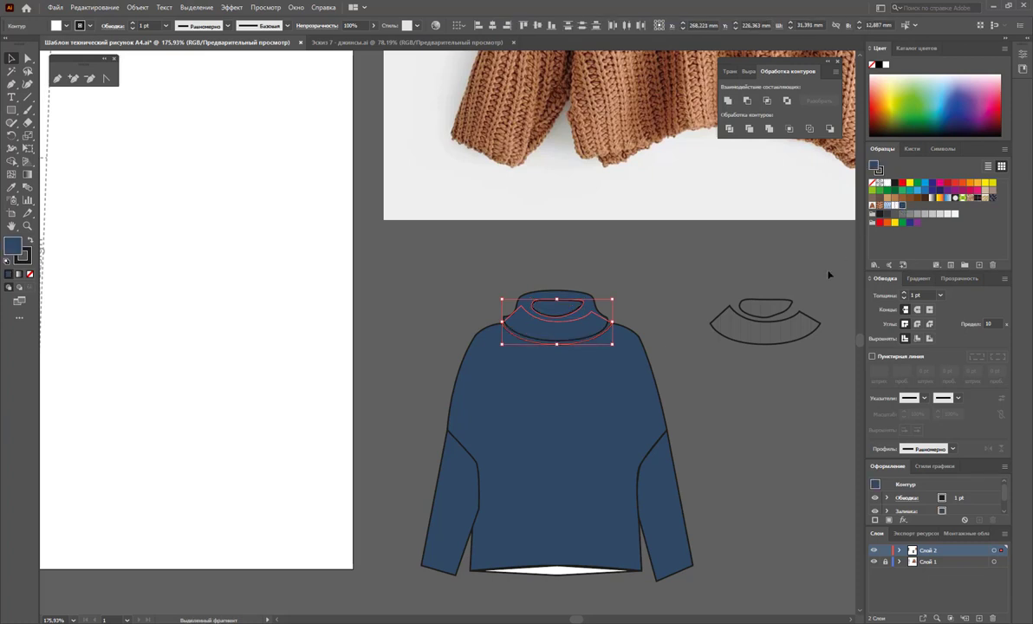
{"action": "left_click", "coordinate": [549, 571], "text": "shift"}
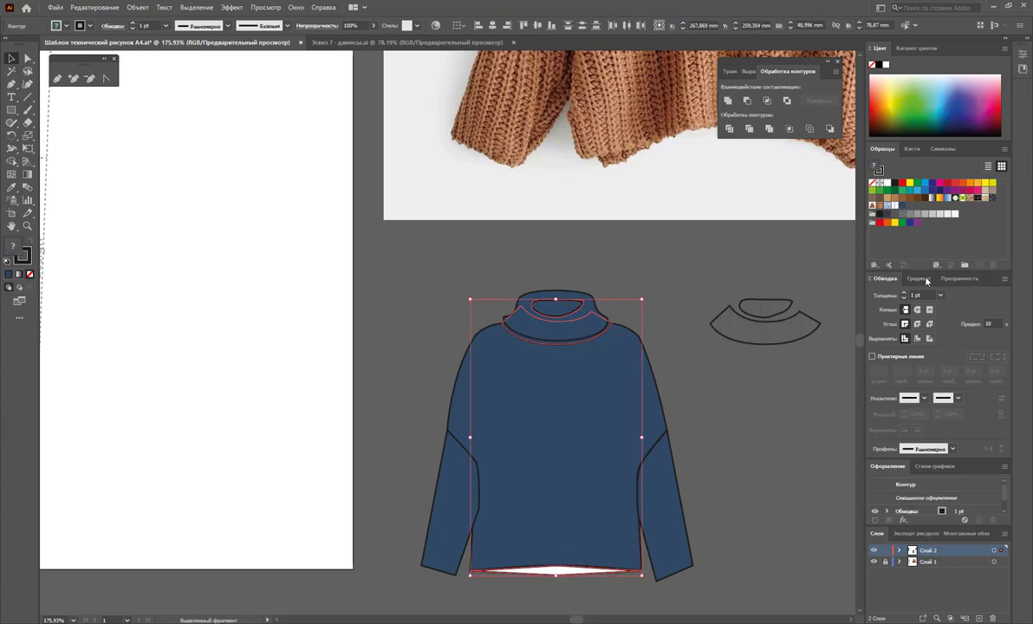
{"action": "left_click", "coordinate": [902, 206]}
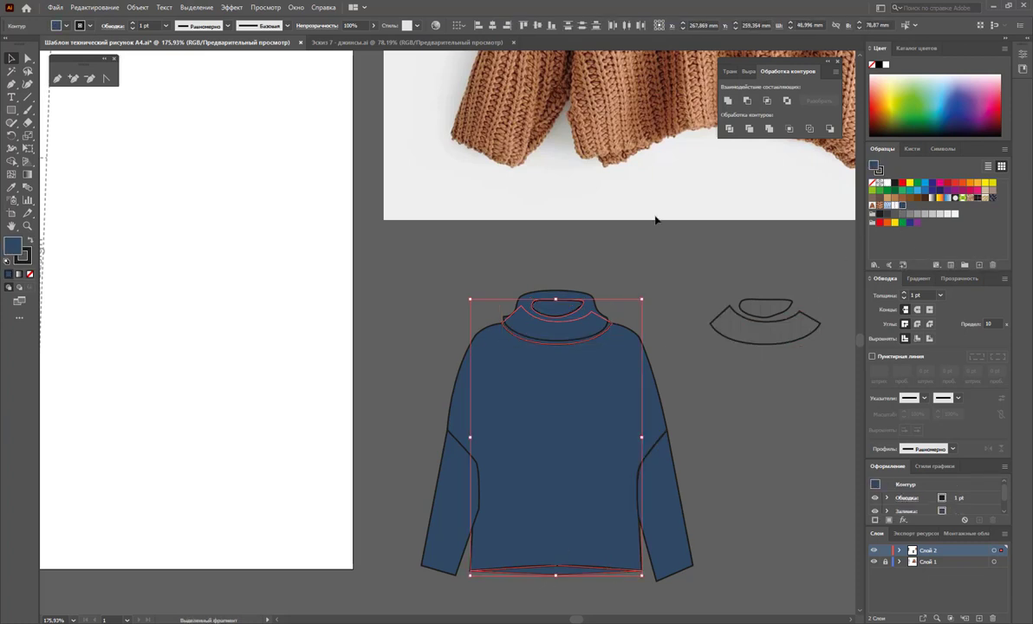
{"action": "double_click", "coordinate": [12, 247]}
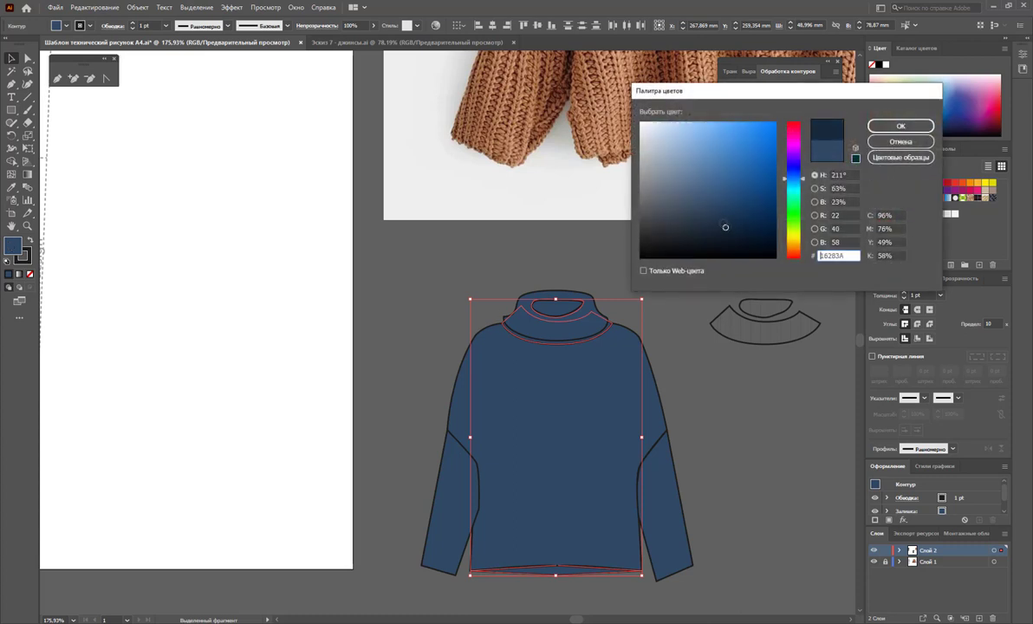
{"action": "left_click", "coordinate": [900, 127]}
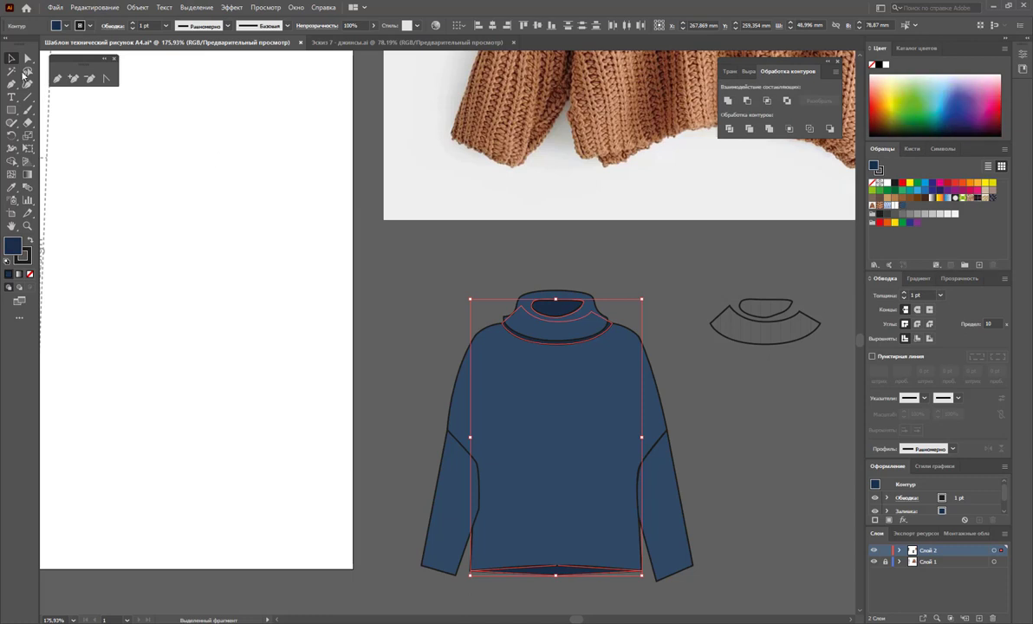
Move the ribbed collar copy onto the sweater's neckline
{"action": "left_click", "coordinate": [659, 286]}
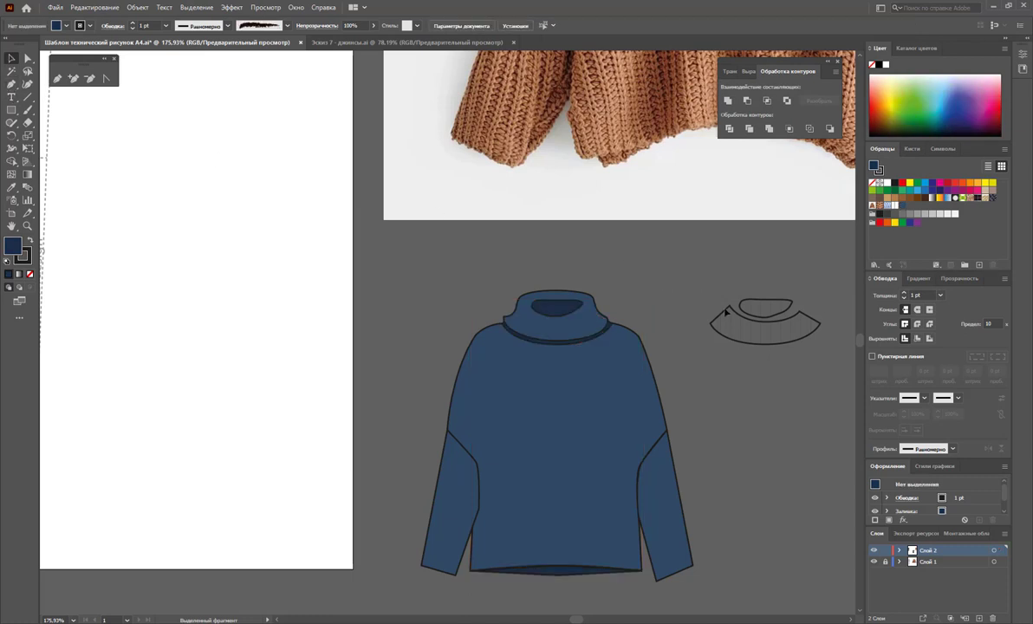
{"action": "left_click", "coordinate": [768, 321]}
{"action": "left_click_drag", "start_coordinate": [768, 320], "coordinate": [561, 318]}
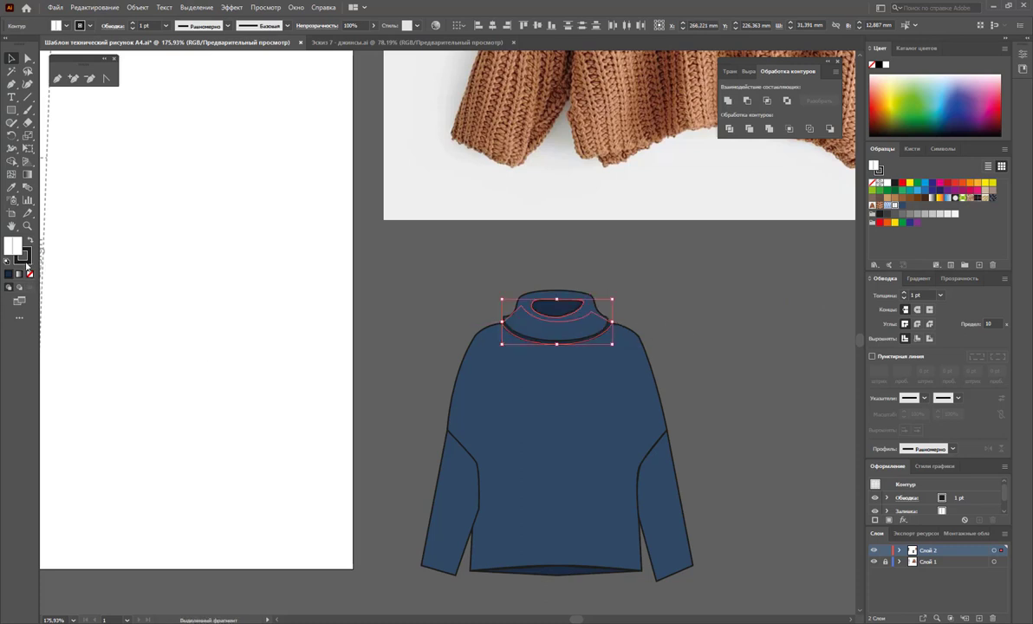
Remove the strokes from the collar and from the whole ribbed outline sweater
{"action": "left_click", "coordinate": [30, 274]}
{"action": "left_click", "coordinate": [722, 355]}
{"action": "scroll", "coordinate": [722, 353], "scroll_direction": "down", "scroll_amount": 2}
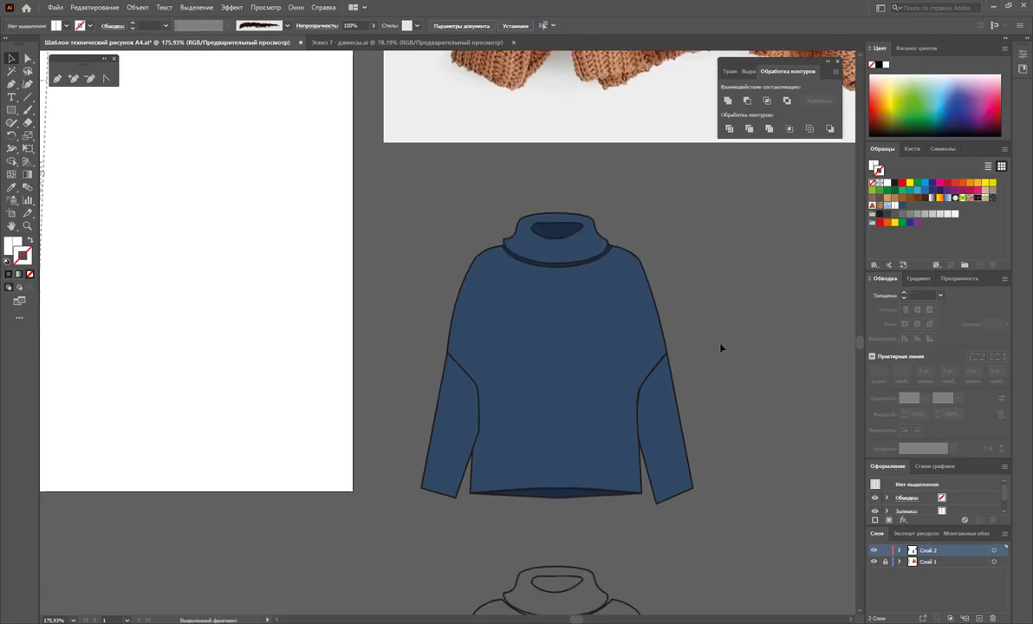
{"action": "scroll", "coordinate": [718, 355], "scroll_direction": "down", "scroll_amount": 4}
{"action": "scroll", "coordinate": [703, 367], "scroll_direction": "down", "scroll_amount": 2}
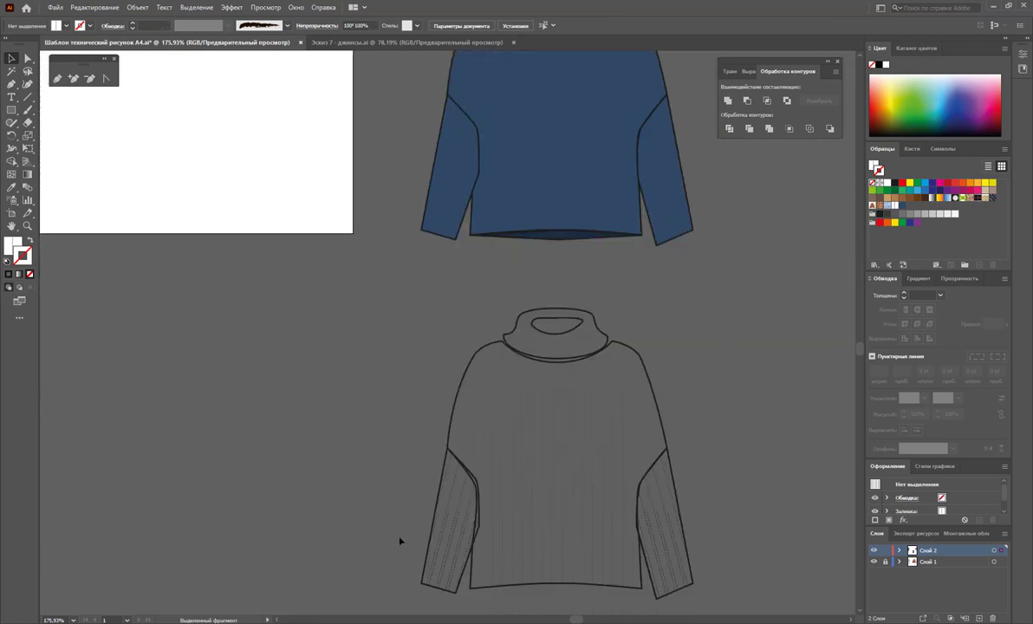
{"action": "left_click_drag", "start_coordinate": [401, 544], "coordinate": [645, 295]}
{"action": "key", "text": "slash"}
Overlay the stroke-free ribbed sweater onto the navy sweater and select all parts
{"action": "scroll", "coordinate": [607, 425], "scroll_direction": "up", "scroll_amount": 2}
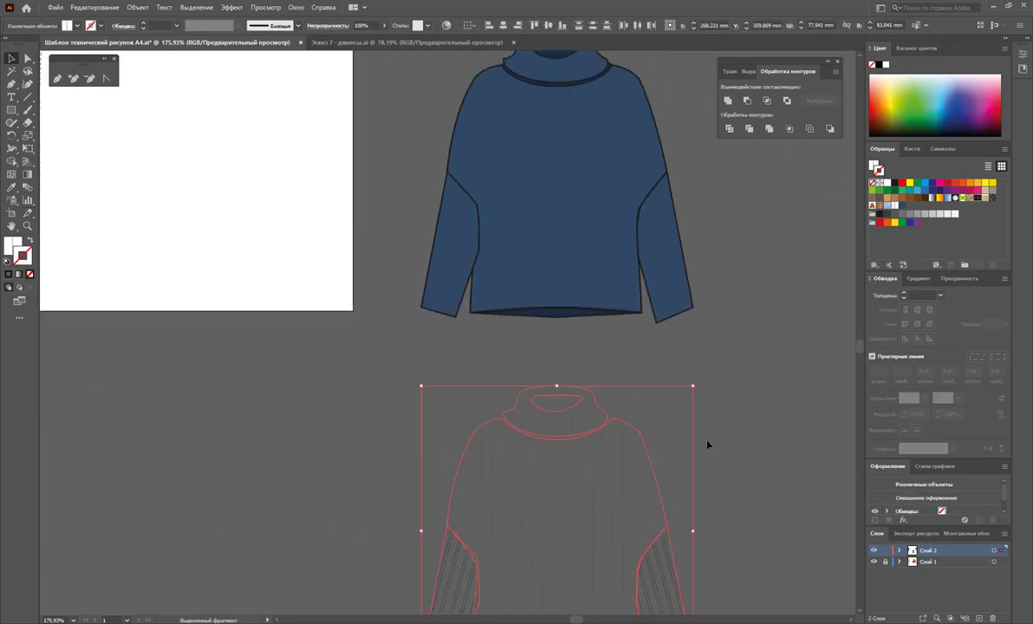
{"action": "scroll", "coordinate": [658, 468], "scroll_direction": "up", "scroll_amount": 2}
{"action": "left_click_drag", "start_coordinate": [612, 525], "coordinate": [629, 175]}
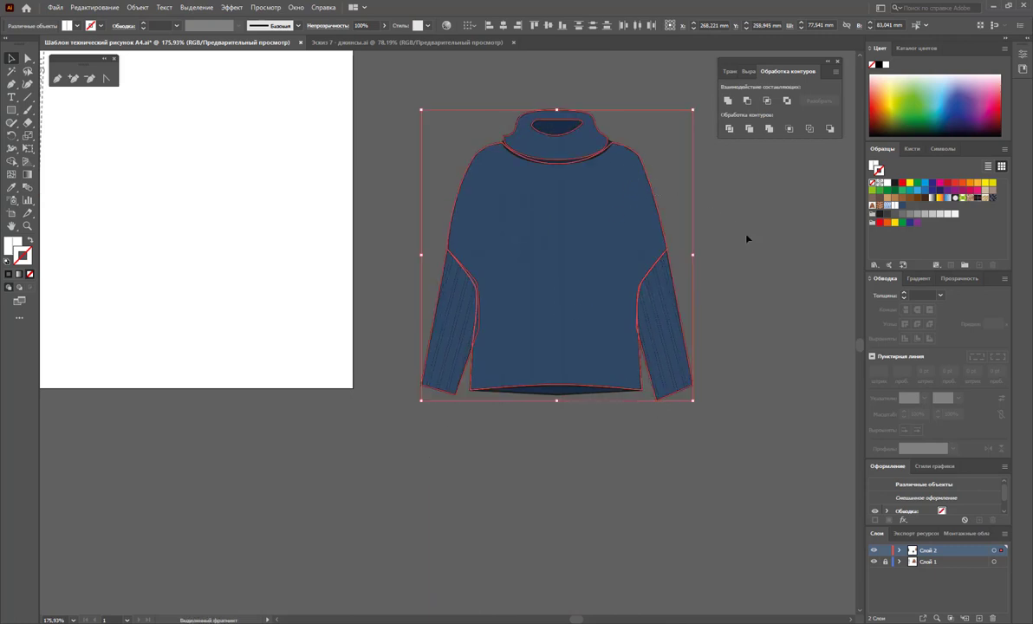
{"action": "left_click", "coordinate": [750, 252]}
{"action": "scroll", "coordinate": [782, 340], "scroll_direction": "up", "scroll_amount": 3}
{"action": "scroll", "coordinate": [786, 370], "scroll_direction": "up", "scroll_amount": 2}
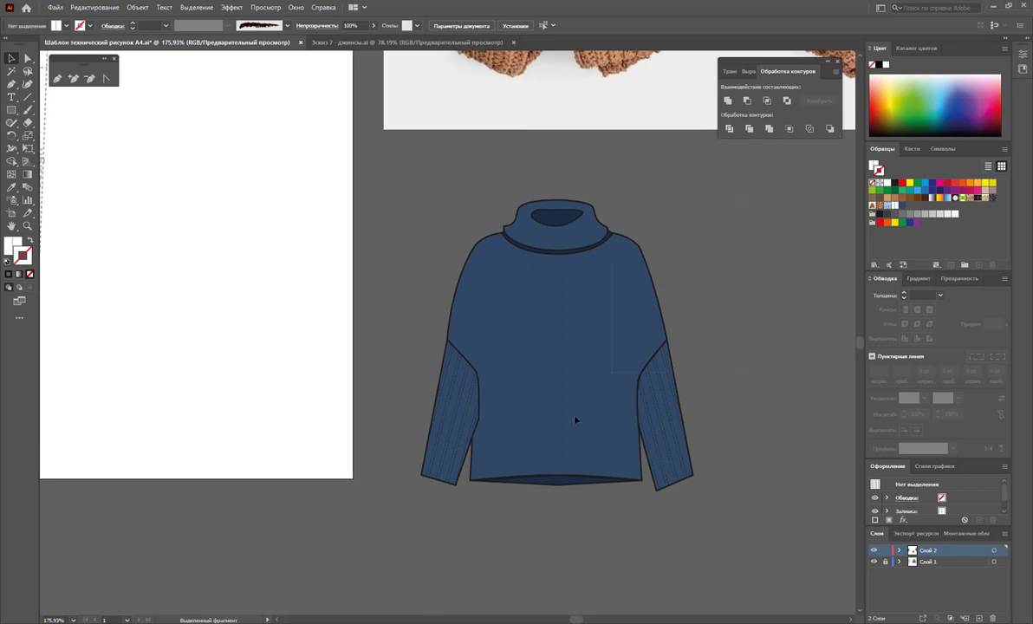
{"action": "key", "text": "ctrl+a"}
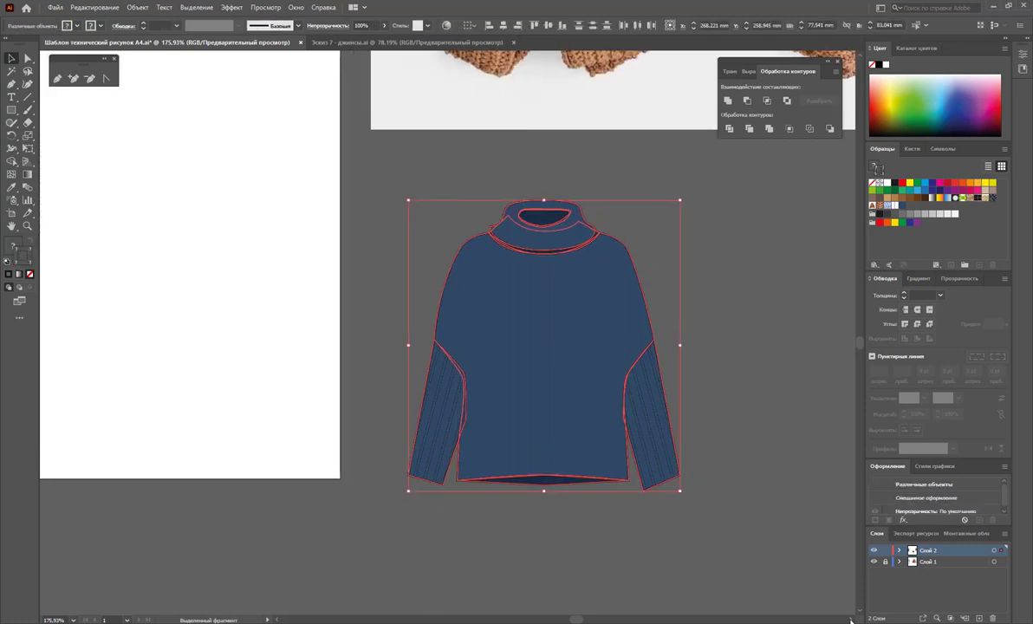
{"action": "scroll", "coordinate": [851, 620], "scroll_direction": "right", "scroll_amount": 3}
Duplicate the navy sweater to the right and bring up Recolor Artwork's advanced options
{"action": "scroll", "coordinate": [851, 620], "scroll_direction": "right", "scroll_amount": 3}
{"action": "left_click_drag", "start_coordinate": [365, 407], "coordinate": [646, 407], "text": "alt"}
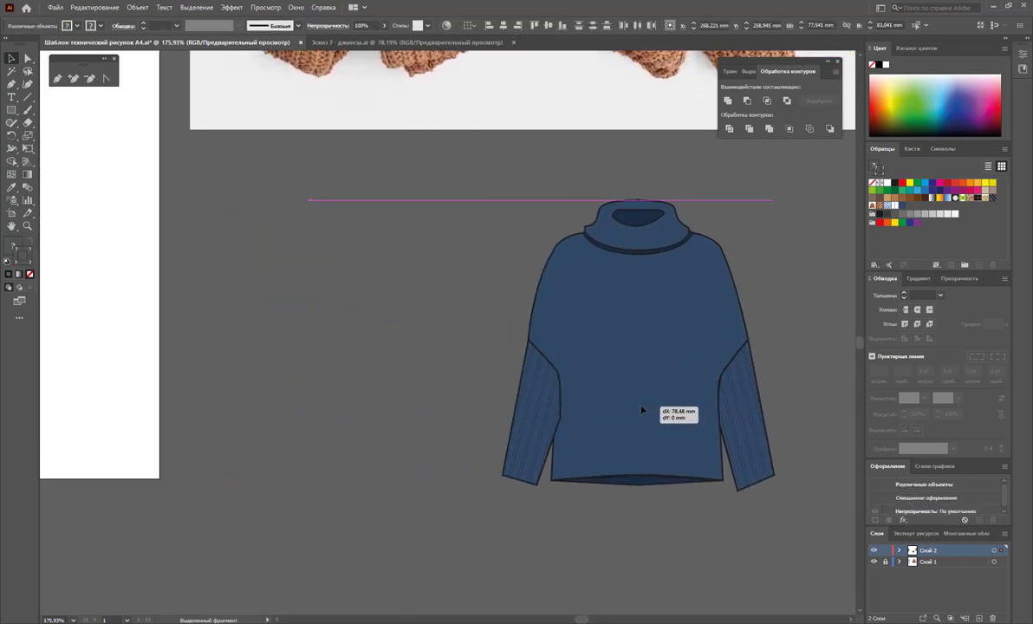
{"action": "left_click", "coordinate": [446, 26]}
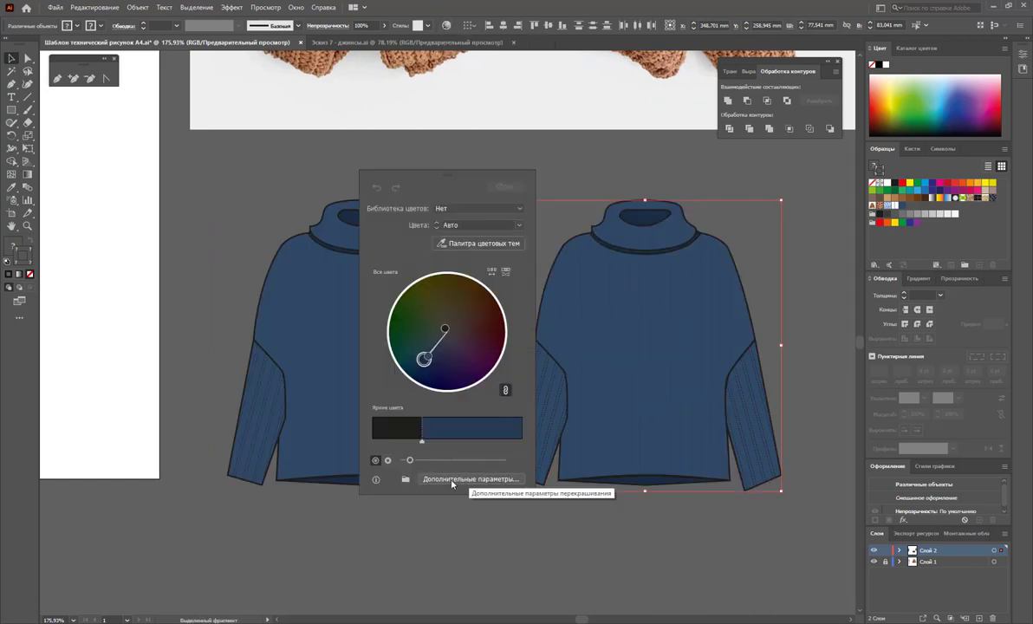
{"action": "left_click", "coordinate": [451, 484]}
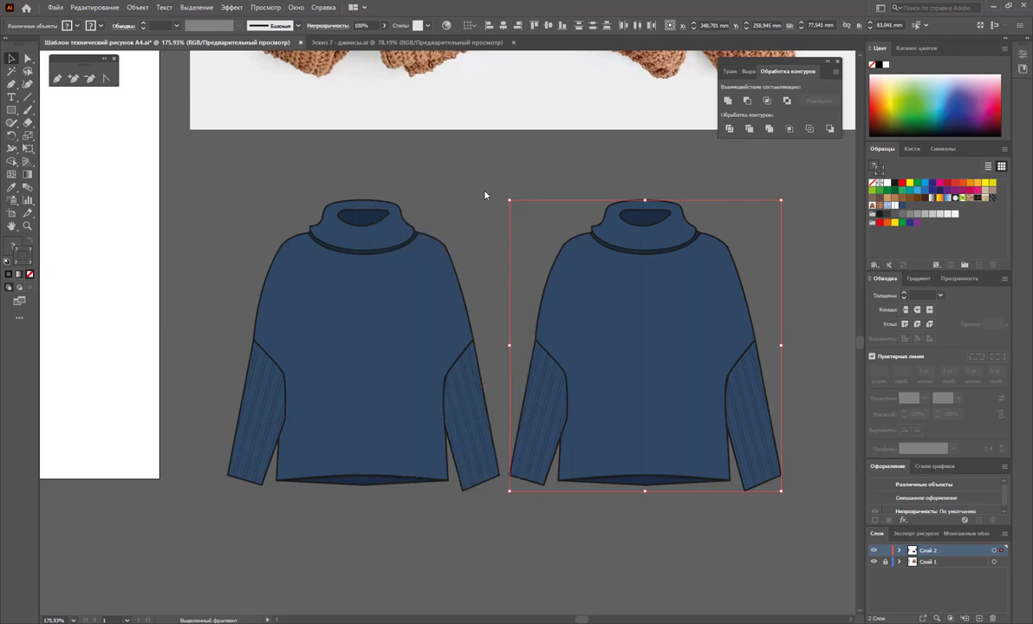
{"action": "left_click_drag", "start_coordinate": [724, 155], "coordinate": [232, 118]}
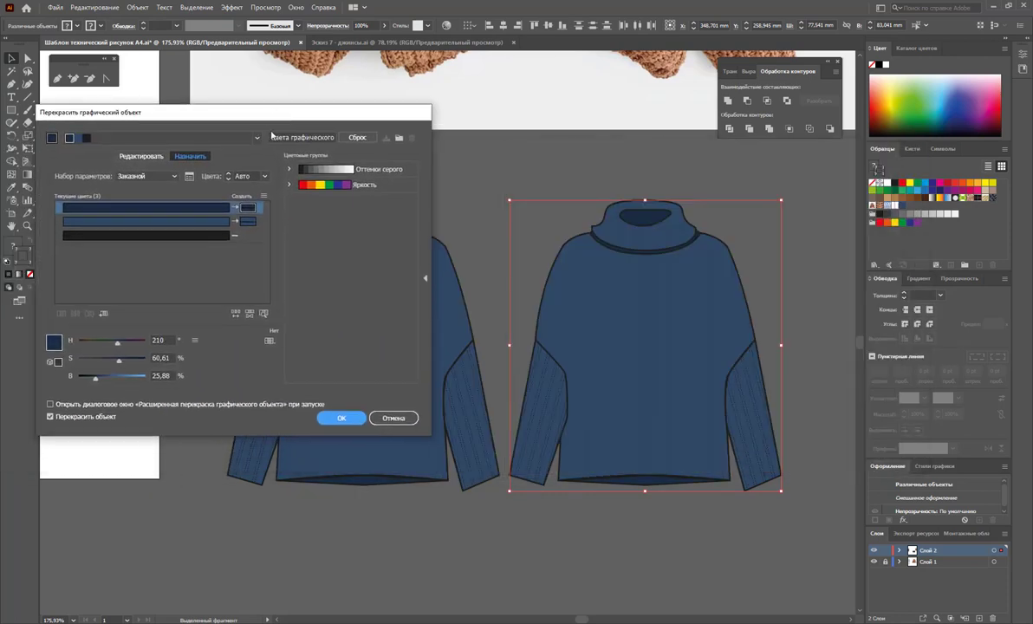
Recolour the copy's body pale pink and its collar and hem accents dusty rose
{"action": "left_click", "coordinate": [249, 220]}
{"action": "mouse_move", "coordinate": [117, 343]}
{"action": "left_mouse_down"}
{"action": "mouse_move", "coordinate": [146, 345]}
{"action": "mouse_move", "coordinate": [96, 360]}
{"action": "mouse_move", "coordinate": [139, 378]}
{"action": "mouse_move", "coordinate": [87, 358]}
{"action": "left_mouse_up"}
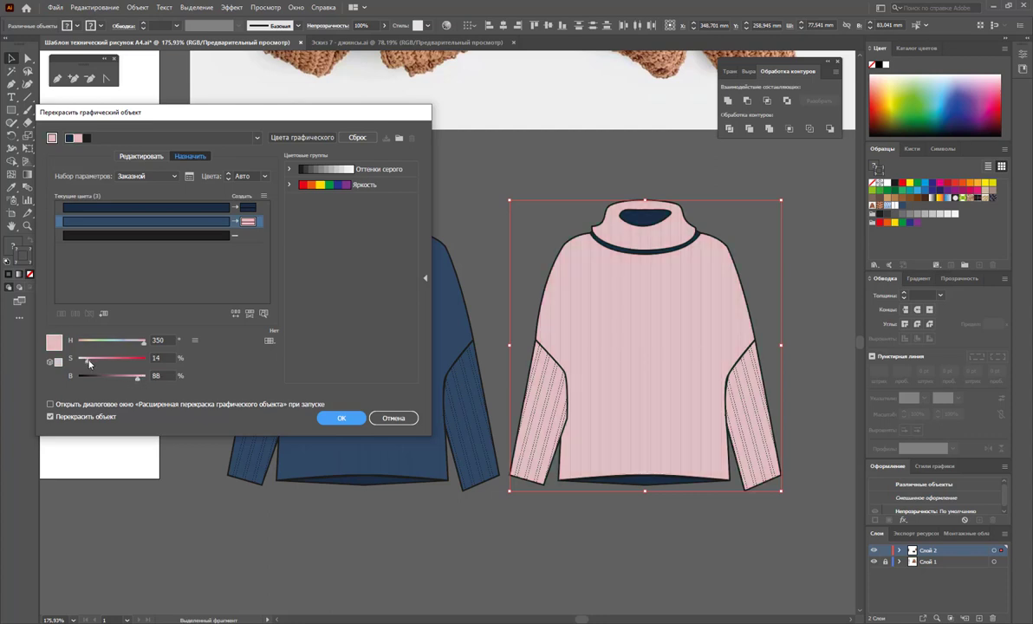
{"action": "left_click", "coordinate": [235, 208]}
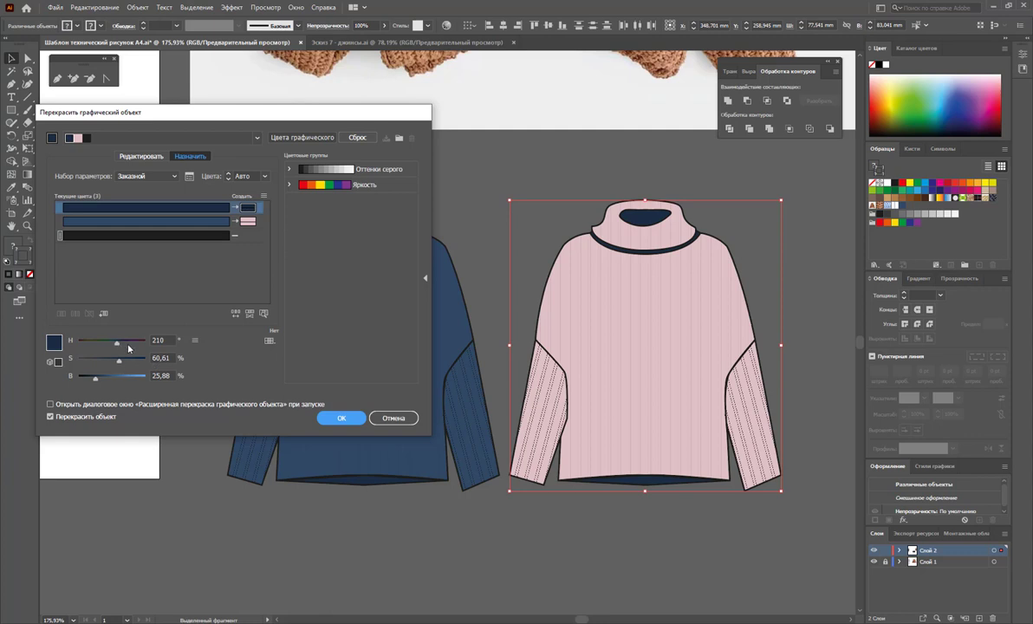
{"action": "mouse_move", "coordinate": [118, 341]}
{"action": "left_mouse_down"}
{"action": "mouse_move", "coordinate": [138, 326]}
{"action": "mouse_move", "coordinate": [103, 360]}
{"action": "mouse_move", "coordinate": [113, 377]}
{"action": "mouse_move", "coordinate": [92, 361]}
{"action": "left_mouse_up"}
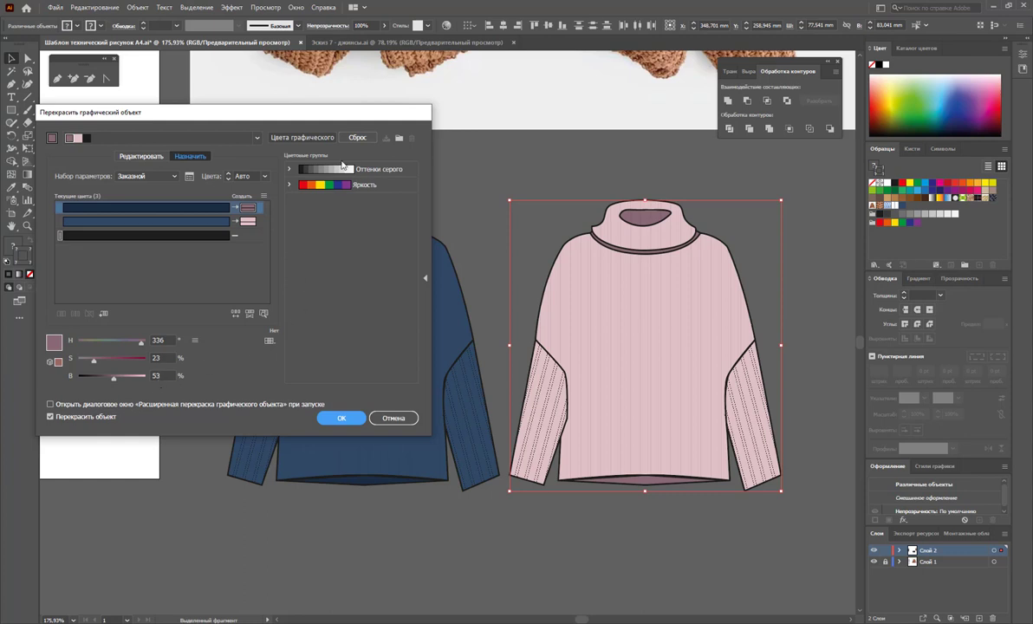
{"action": "left_click", "coordinate": [329, 414]}
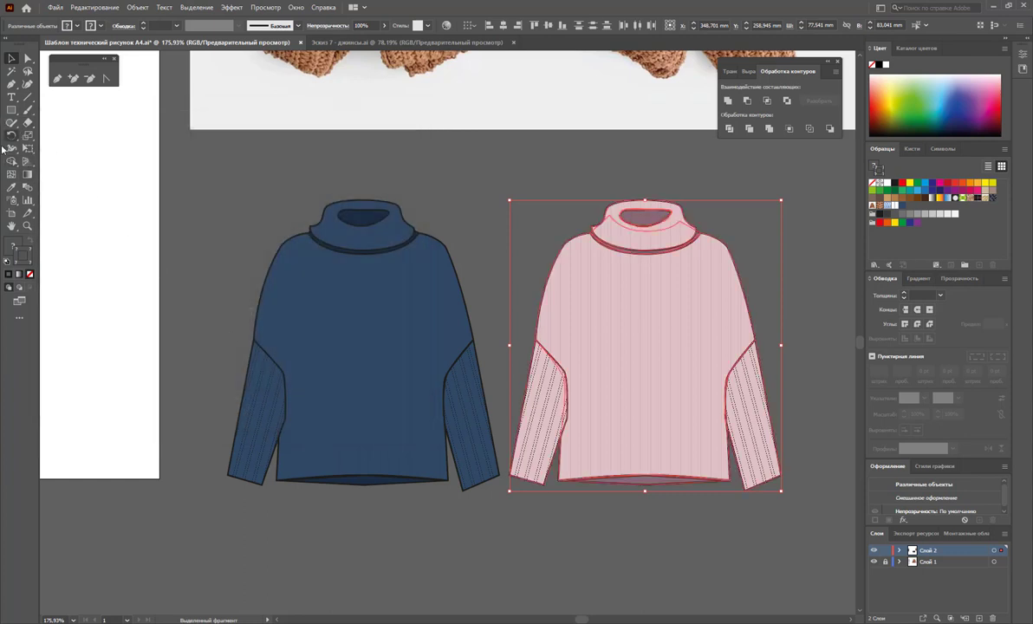
{"action": "left_click", "coordinate": [260, 185]}
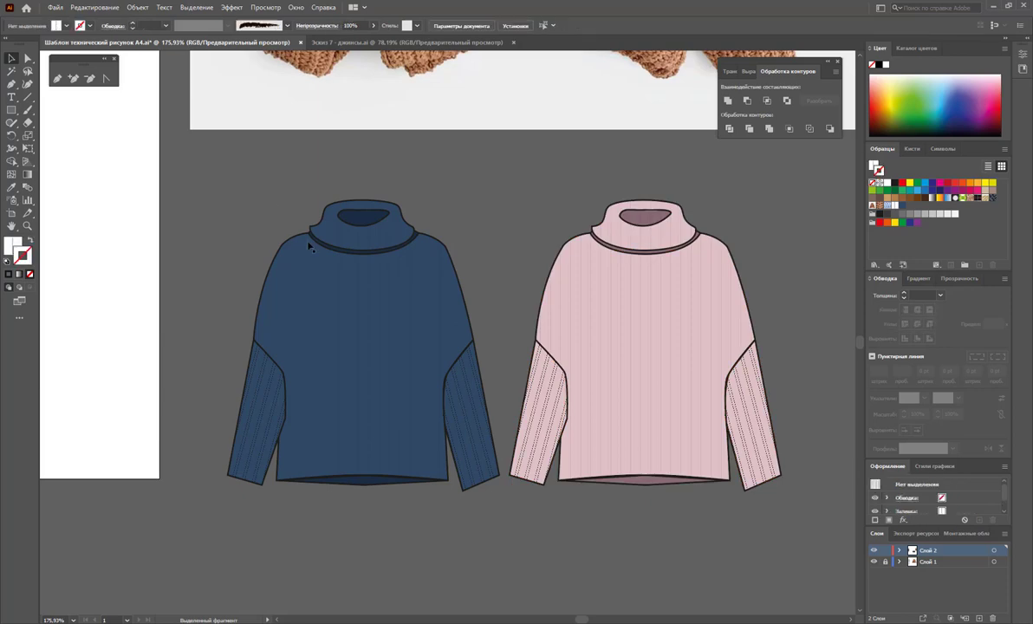
Zoom out to show the jeans outfit and croquis, then zoom back in around the croquis and sweater sketches
{"action": "key", "text": "z"}
{"action": "left_click", "coordinate": [311, 269], "text": "alt"}
{"action": "left_click", "coordinate": [380, 346], "text": "alt"}
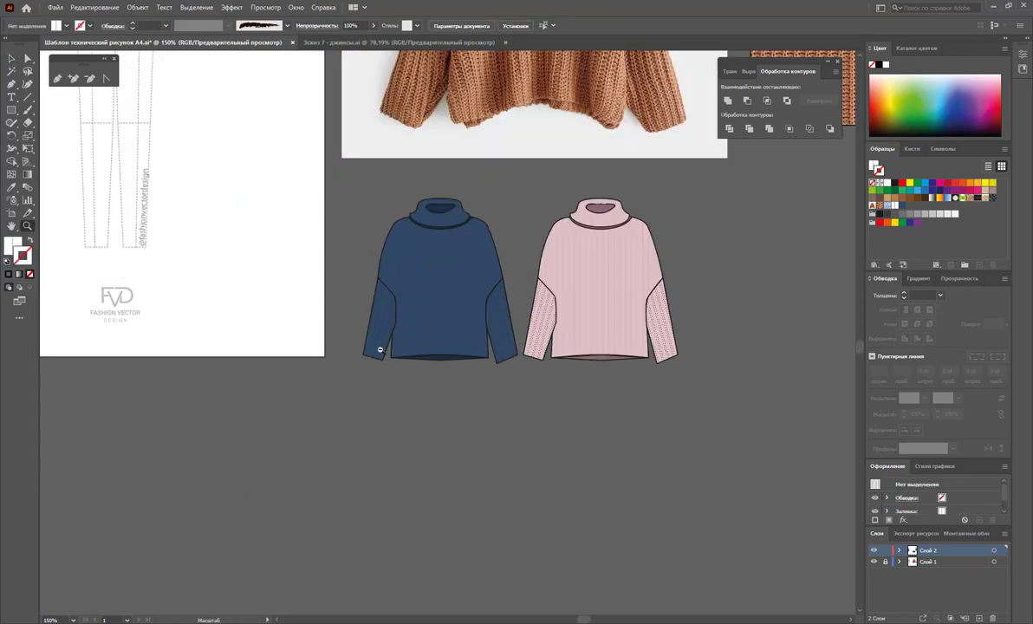
{"action": "left_click", "coordinate": [371, 325], "text": "alt"}
{"action": "left_click", "coordinate": [676, 368], "text": "alt"}
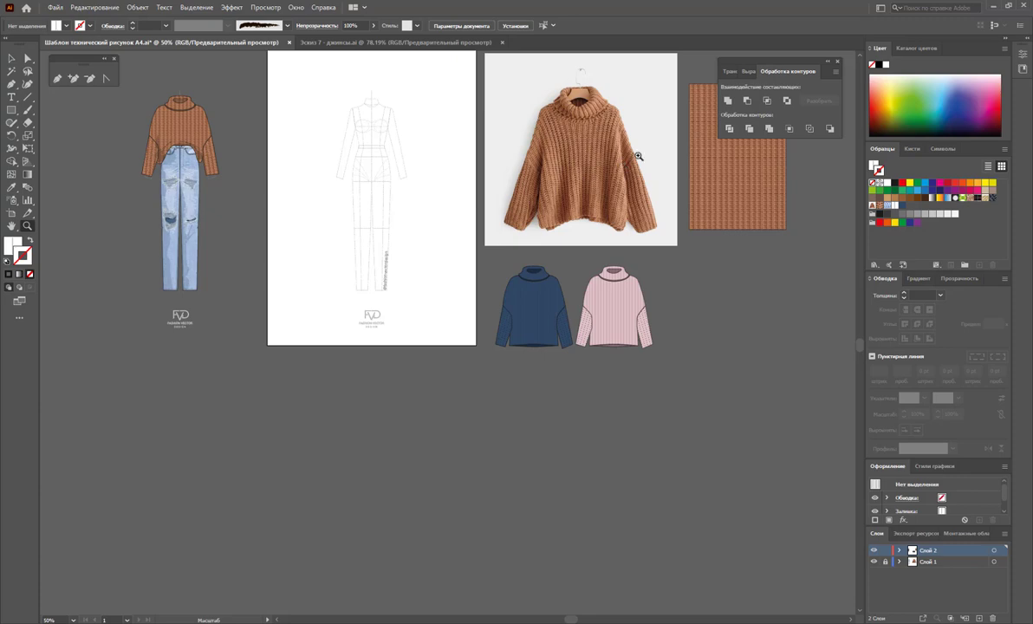
{"action": "scroll", "coordinate": [520, 225], "scroll_direction": "up", "scroll_amount": 3}
{"action": "mouse_move", "coordinate": [444, 286]}
{"action": "left_mouse_down"}
{"action": "mouse_move", "coordinate": [476, 315]}
{"action": "mouse_move", "coordinate": [492, 302]}
{"action": "left_mouse_up"}
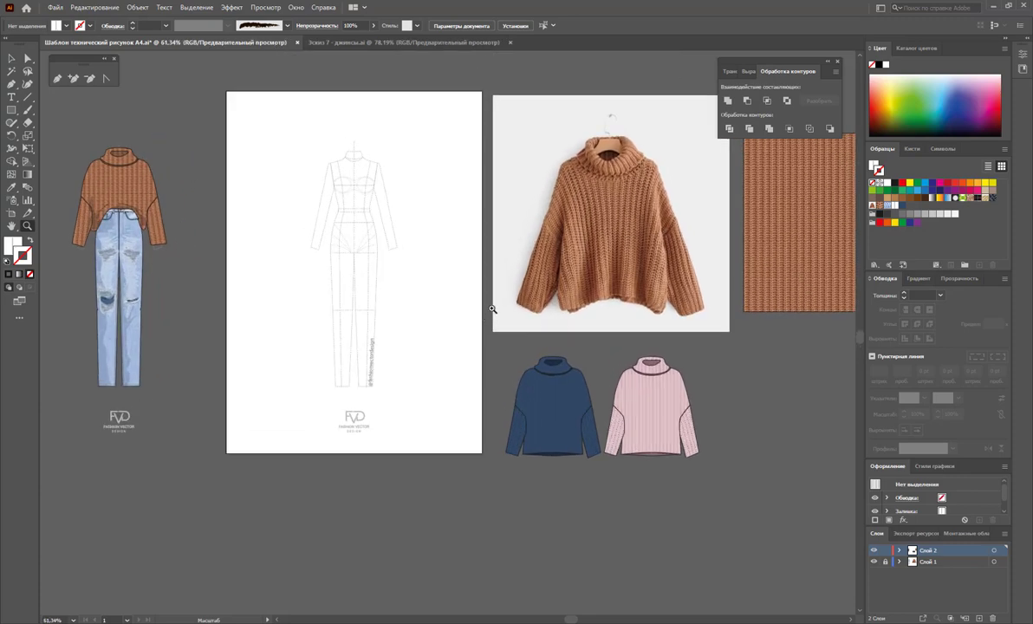